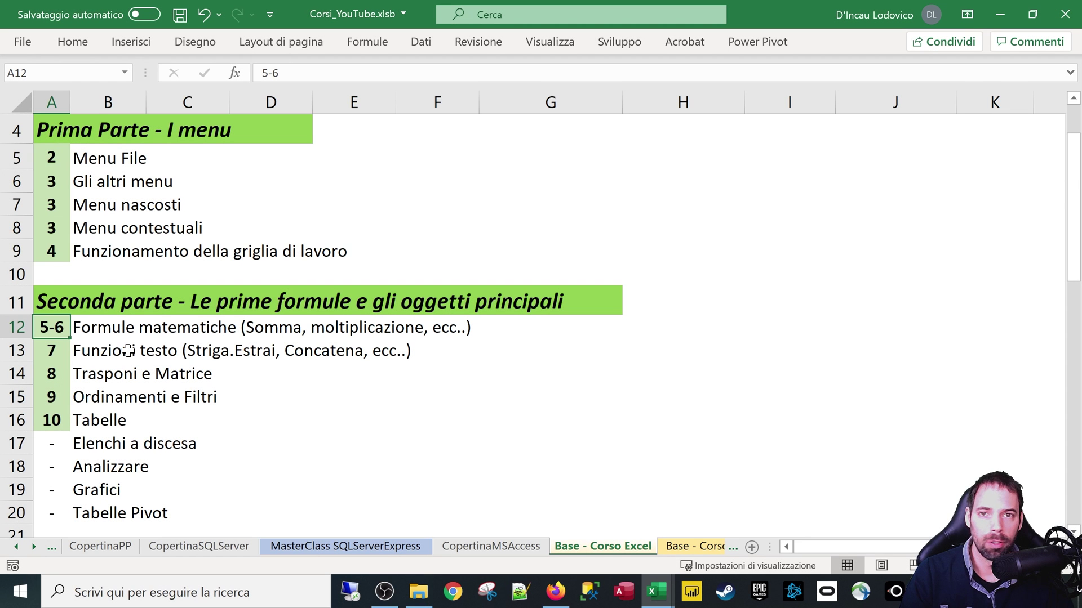
Scroll the tour list and pick the drop-down lists lesson row.
{"action": "scroll", "coordinate": [128, 350], "scroll_direction": "up", "scroll_amount": 1}
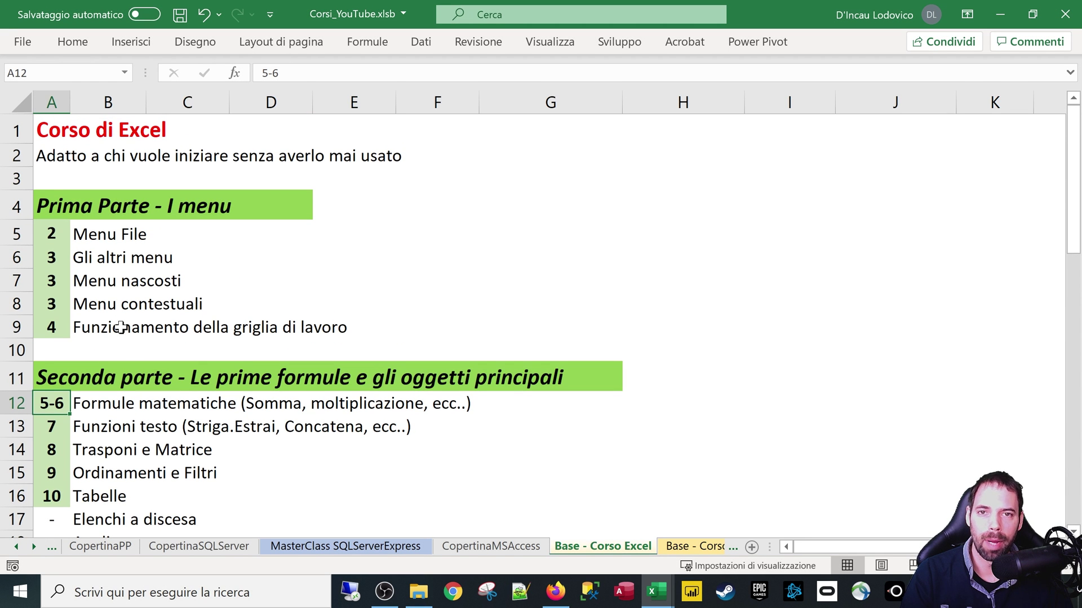
{"action": "scroll", "coordinate": [131, 338], "scroll_direction": "down", "scroll_amount": 1}
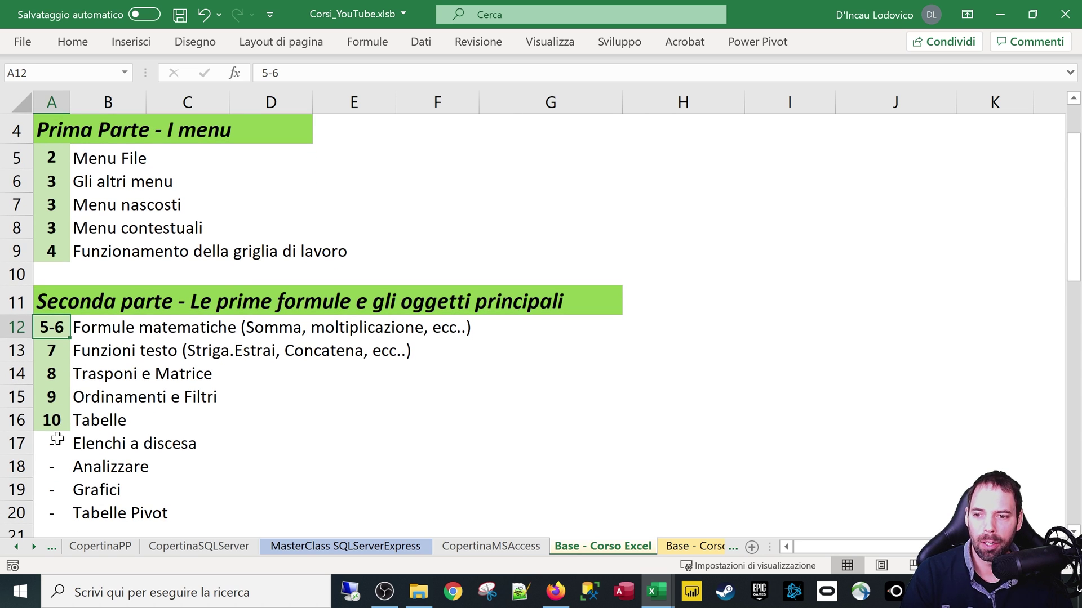
{"action": "left_click", "coordinate": [56, 442]}
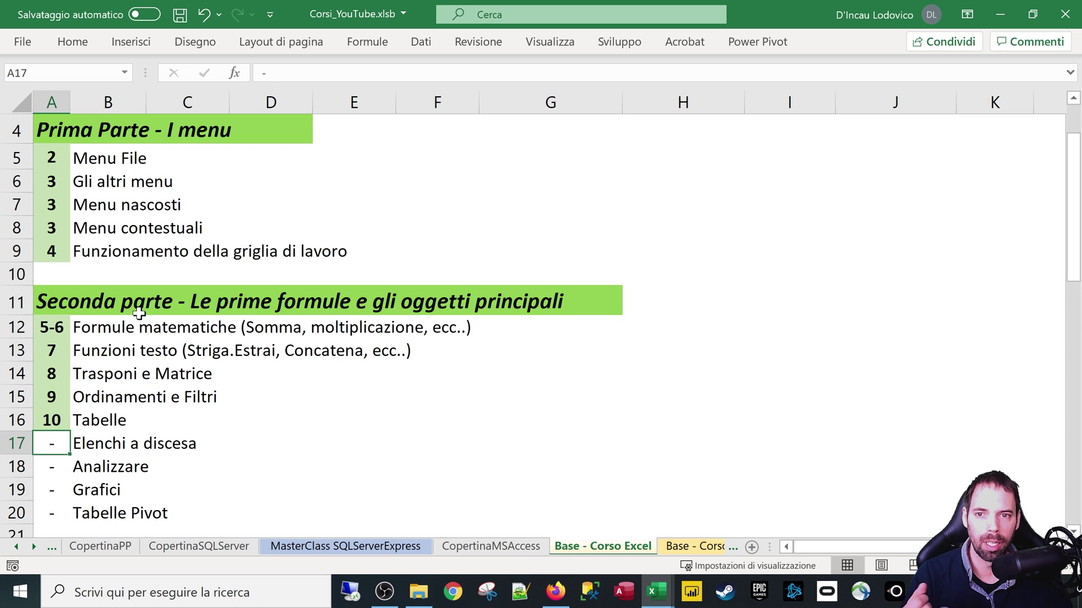
Create a new workbook from the Benvenuto in Excel template and switch to Benvenuto in Excel1.
{"action": "left_click", "coordinate": [22, 41]}
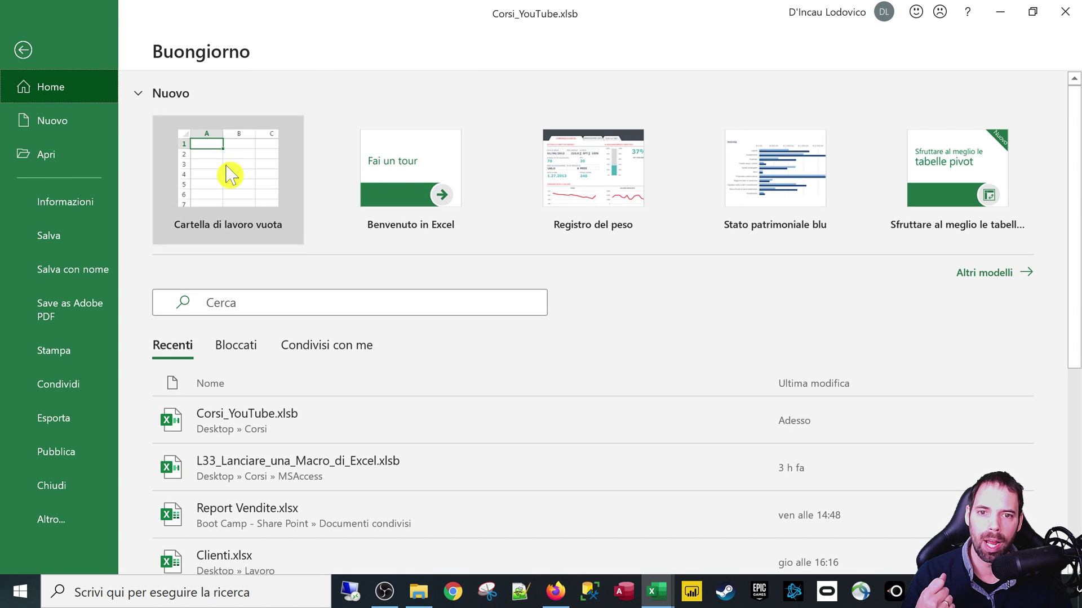
{"action": "left_click", "coordinate": [56, 121]}
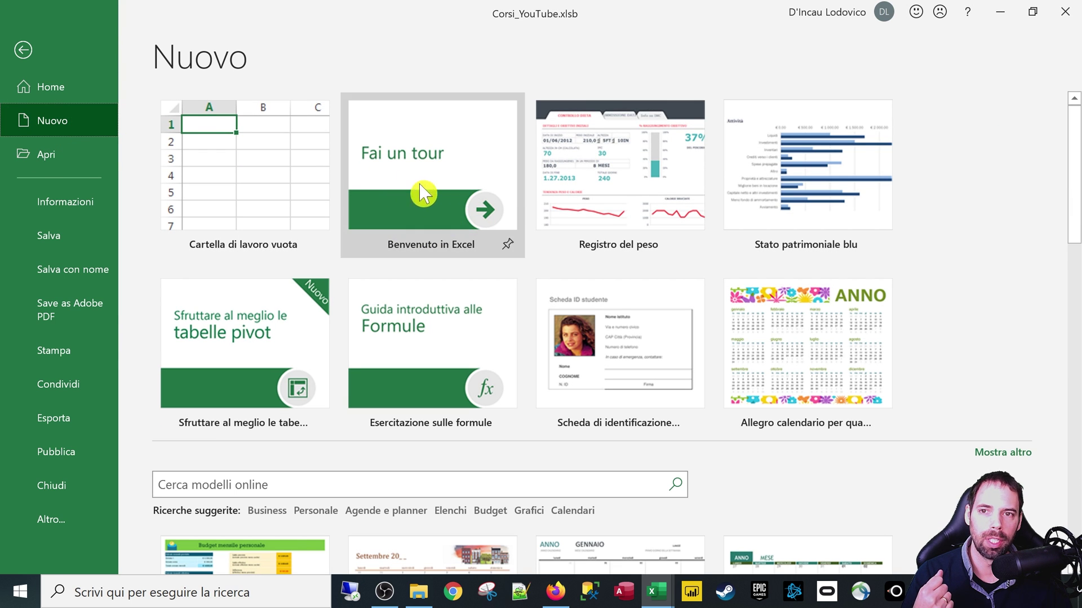
{"action": "left_click", "coordinate": [25, 48]}
{"action": "mouse_move", "coordinate": [657, 592]}
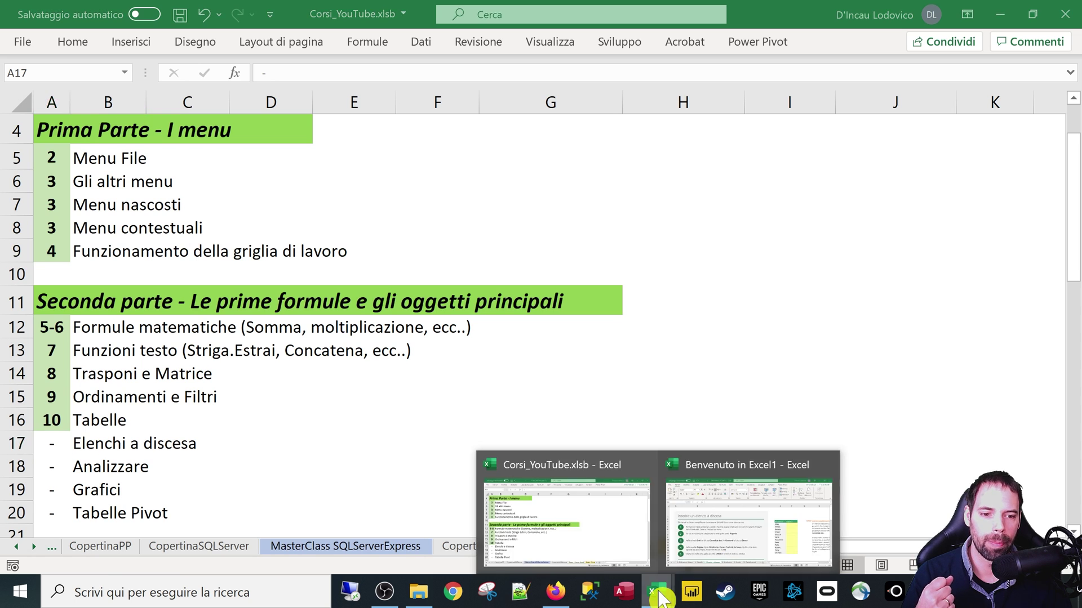
{"action": "left_click", "coordinate": [690, 509]}
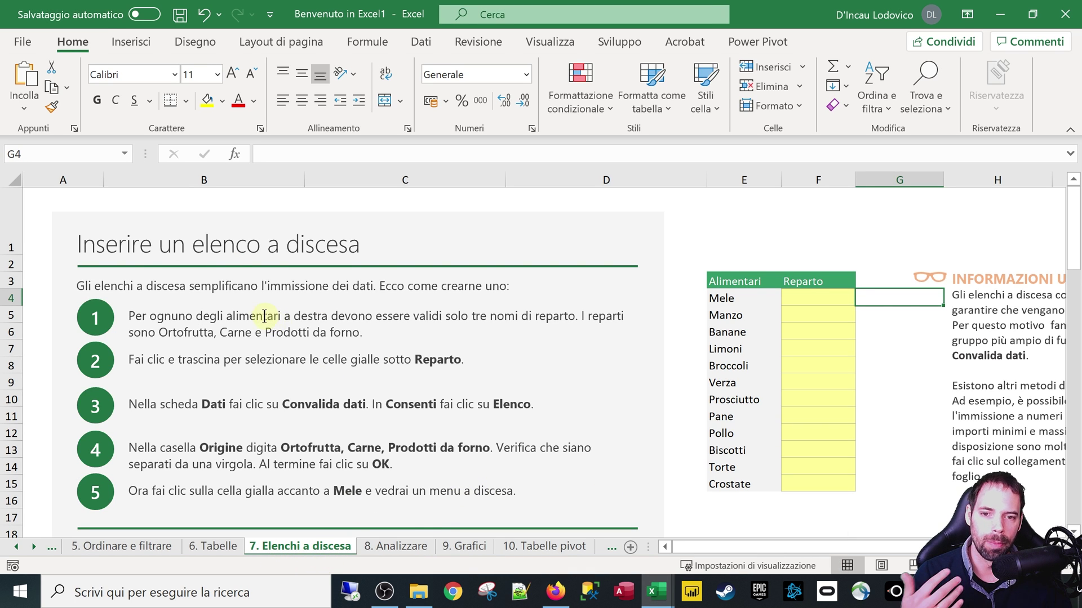
{"action": "scroll", "coordinate": [259, 316], "scroll_direction": "down", "scroll_amount": 4}
{"action": "scroll", "coordinate": [248, 332], "scroll_direction": "down", "scroll_amount": 1}
{"action": "scroll", "coordinate": [281, 349], "scroll_direction": "down", "scroll_amount": 3}
{"action": "scroll", "coordinate": [305, 374], "scroll_direction": "down", "scroll_amount": 1}
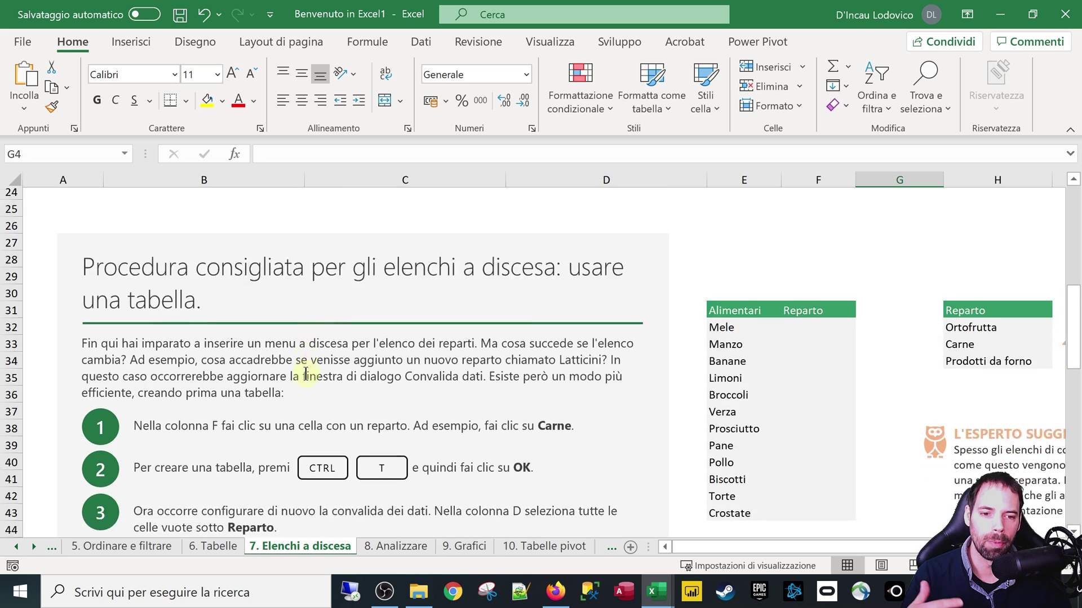
{"action": "scroll", "coordinate": [305, 374], "scroll_direction": "down", "scroll_amount": 1}
{"action": "scroll", "coordinate": [316, 374], "scroll_direction": "down", "scroll_amount": 2}
{"action": "scroll", "coordinate": [332, 373], "scroll_direction": "down", "scroll_amount": 2}
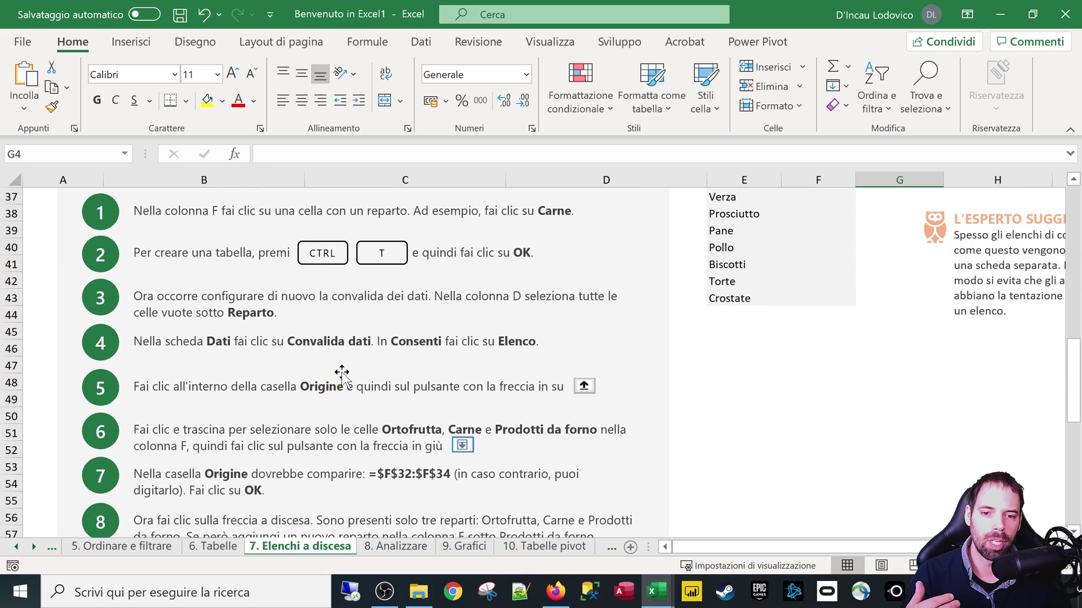
{"action": "scroll", "coordinate": [342, 373], "scroll_direction": "up", "scroll_amount": 5}
{"action": "scroll", "coordinate": [341, 367], "scroll_direction": "up", "scroll_amount": 5}
{"action": "scroll", "coordinate": [350, 363], "scroll_direction": "up", "scroll_amount": 1}
{"action": "scroll", "coordinate": [378, 354], "scroll_direction": "up", "scroll_amount": 2}
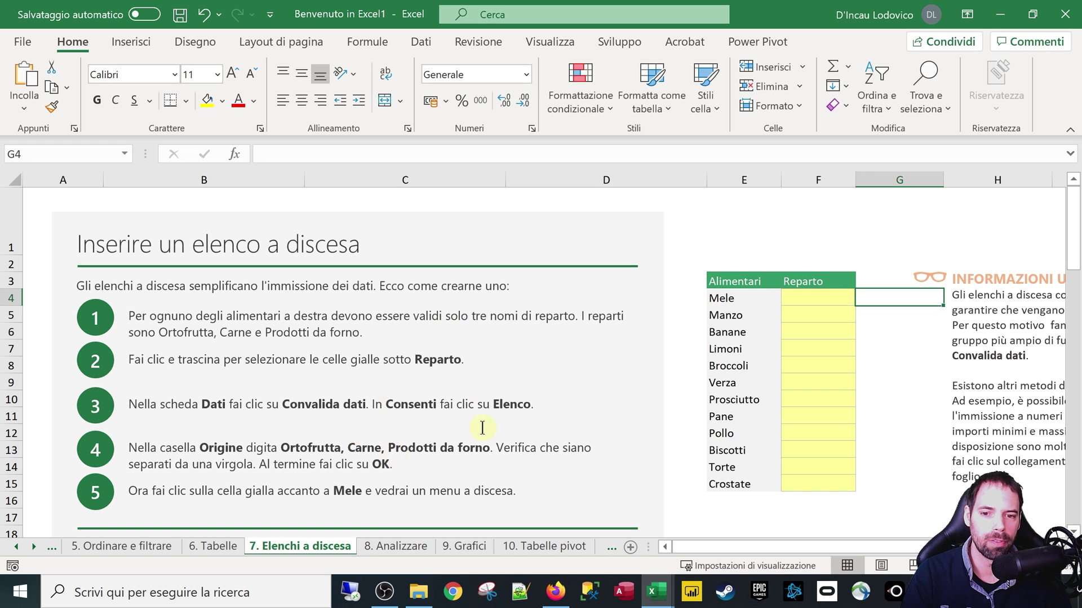
{"action": "scroll", "coordinate": [545, 362], "scroll_direction": "right", "scroll_amount": 1}
{"action": "scroll", "coordinate": [544, 362], "scroll_direction": "right", "scroll_amount": 3}
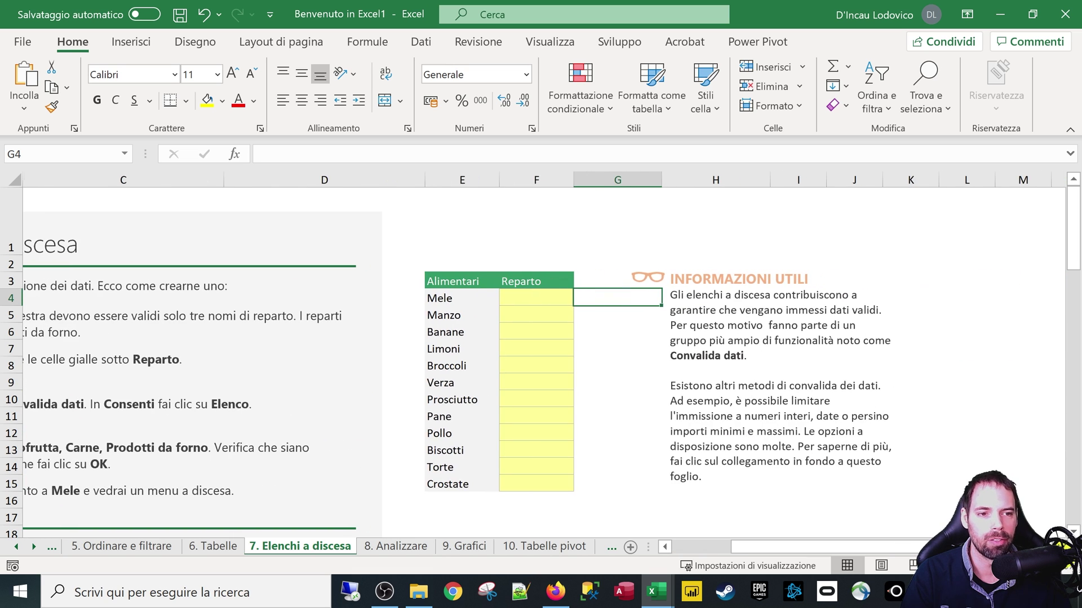
{"action": "left_click", "coordinate": [474, 297]}
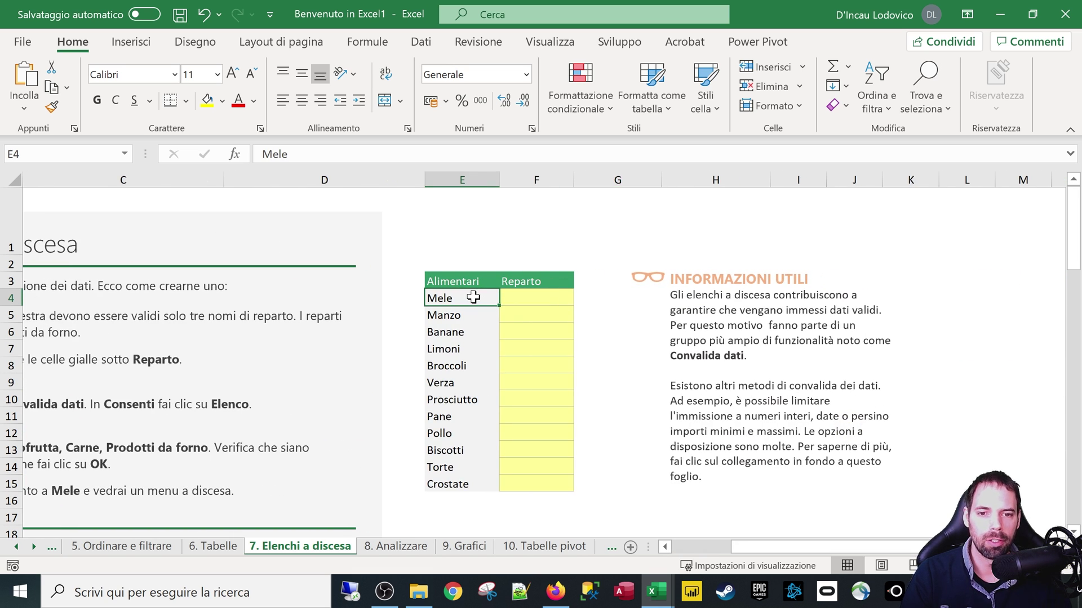
{"action": "left_click", "coordinate": [461, 285]}
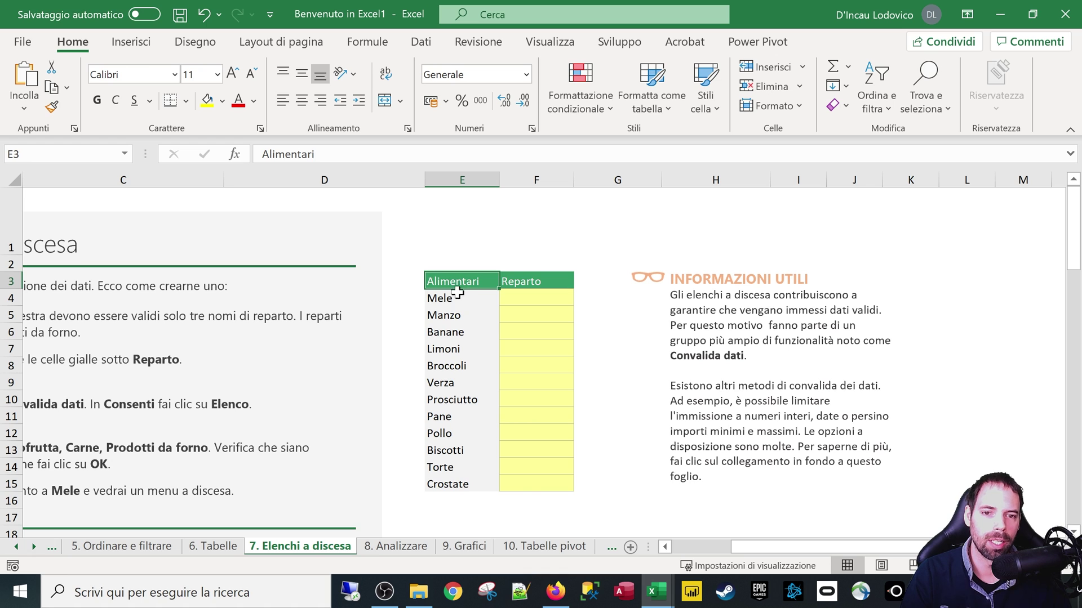
{"action": "left_click", "coordinate": [461, 302]}
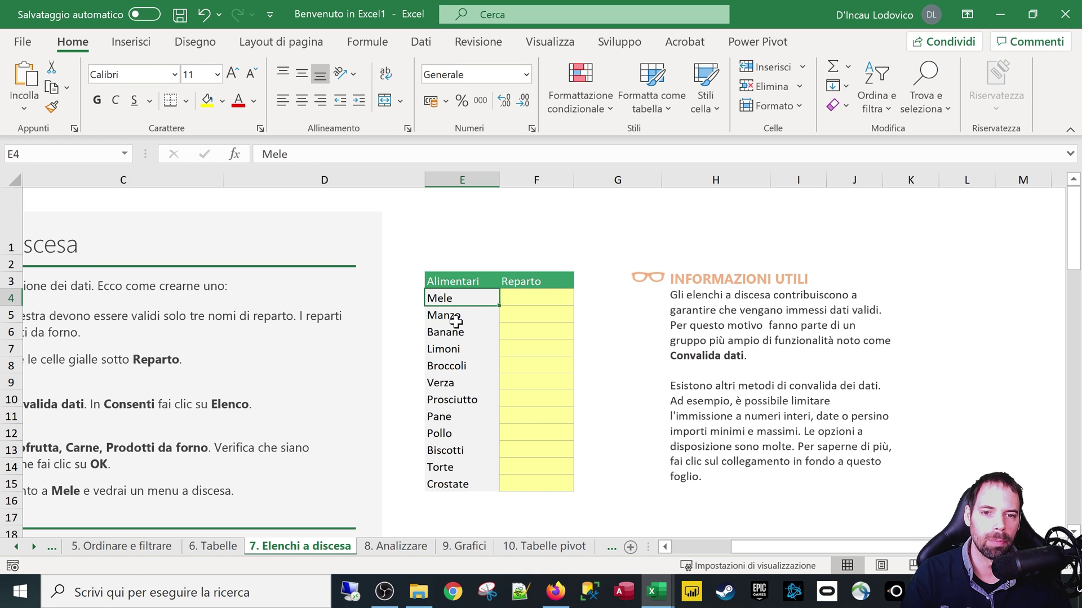
{"action": "left_click", "coordinate": [454, 315]}
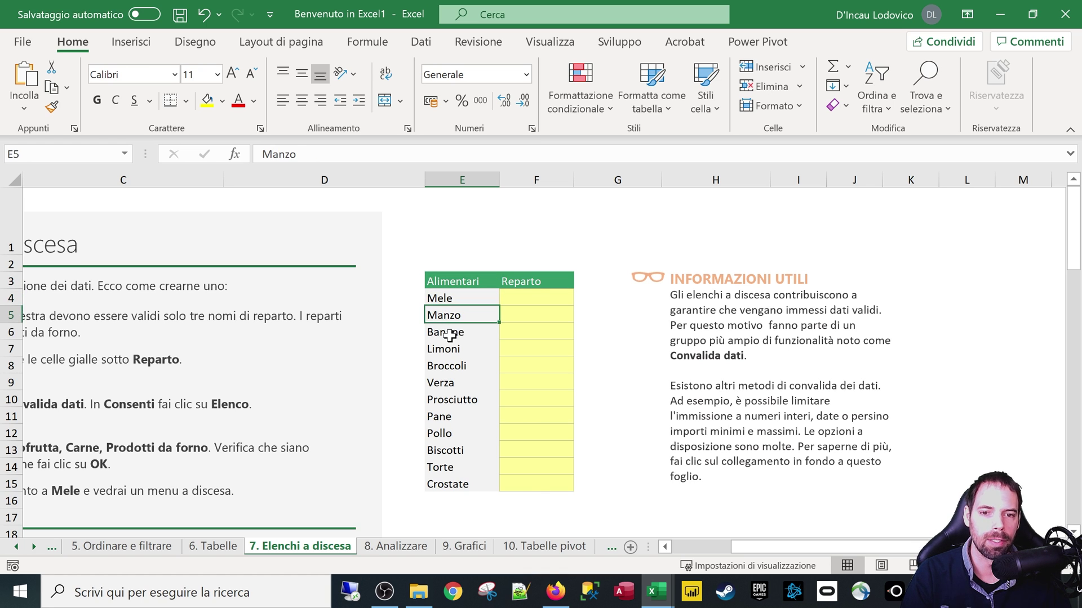
{"action": "left_click", "coordinate": [448, 333]}
{"action": "left_click", "coordinate": [449, 349]}
{"action": "left_click", "coordinate": [546, 297]}
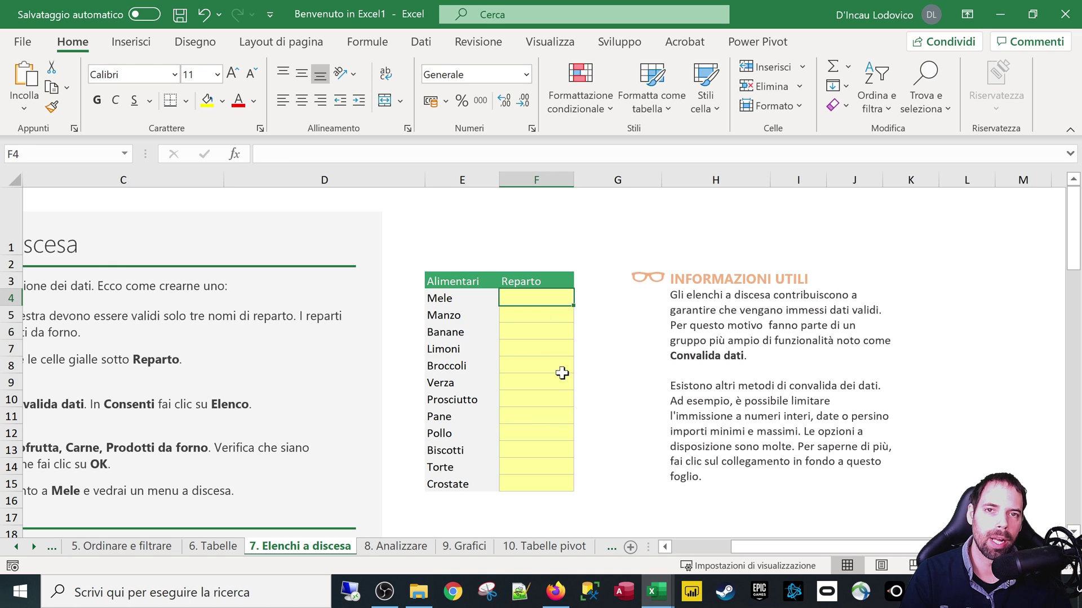
{"action": "left_click", "coordinate": [470, 300]}
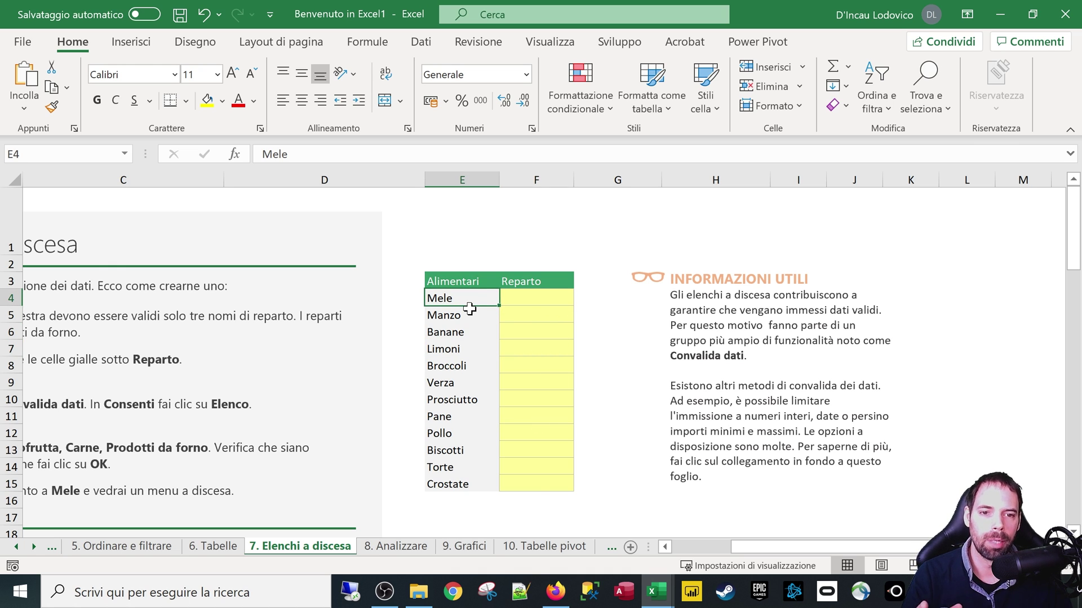
{"action": "left_click", "coordinate": [538, 301]}
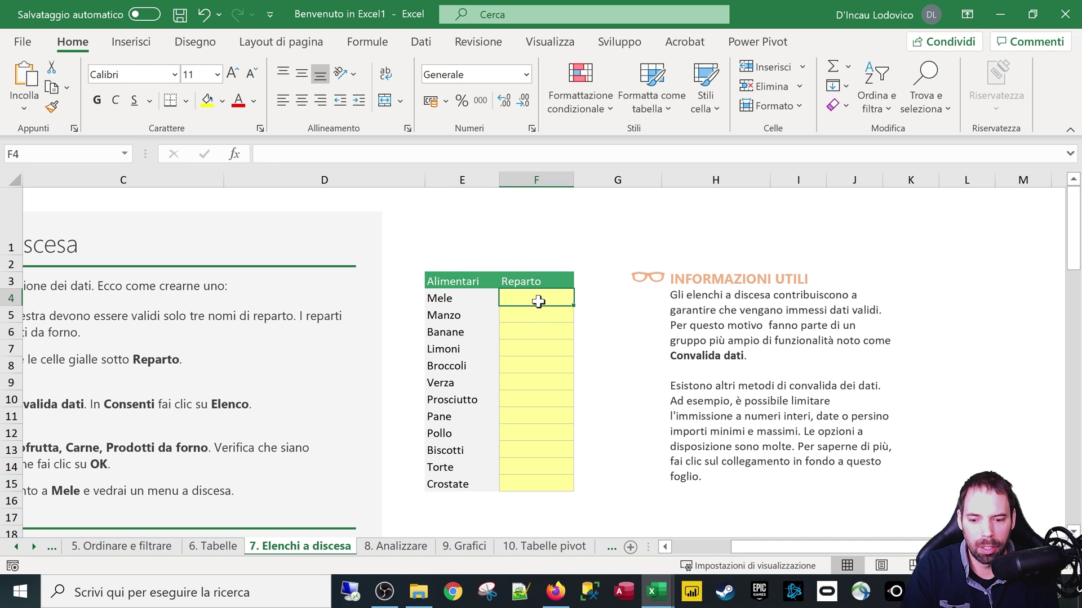
{"action": "type", "text": "Ortogr"}
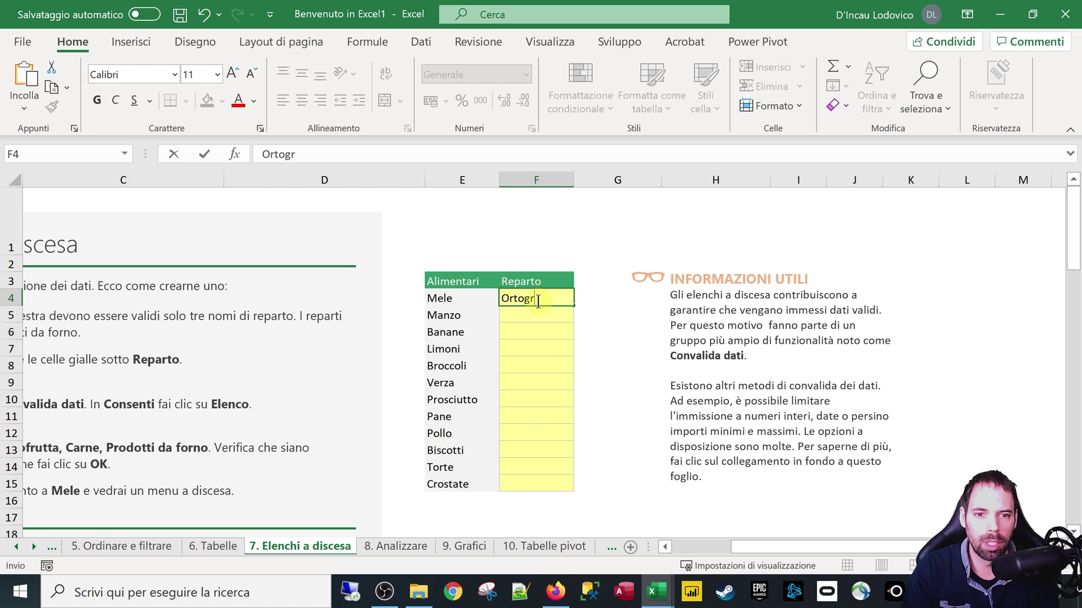
{"action": "type", "text": "ta"}
{"action": "key", "text": "Return"}
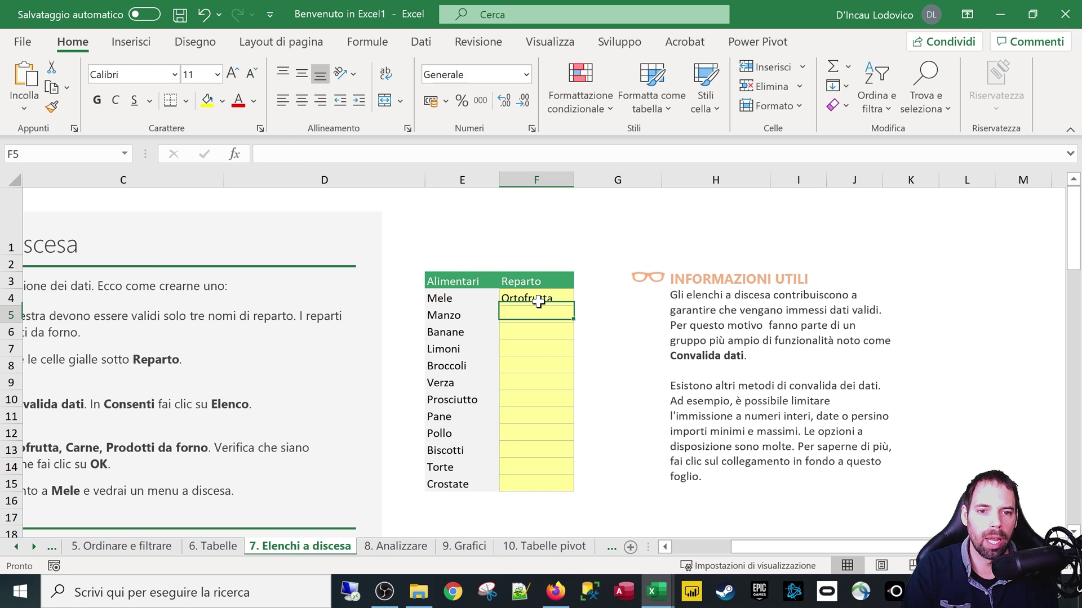
{"action": "left_click", "coordinate": [538, 302]}
{"action": "left_click", "coordinate": [466, 297]}
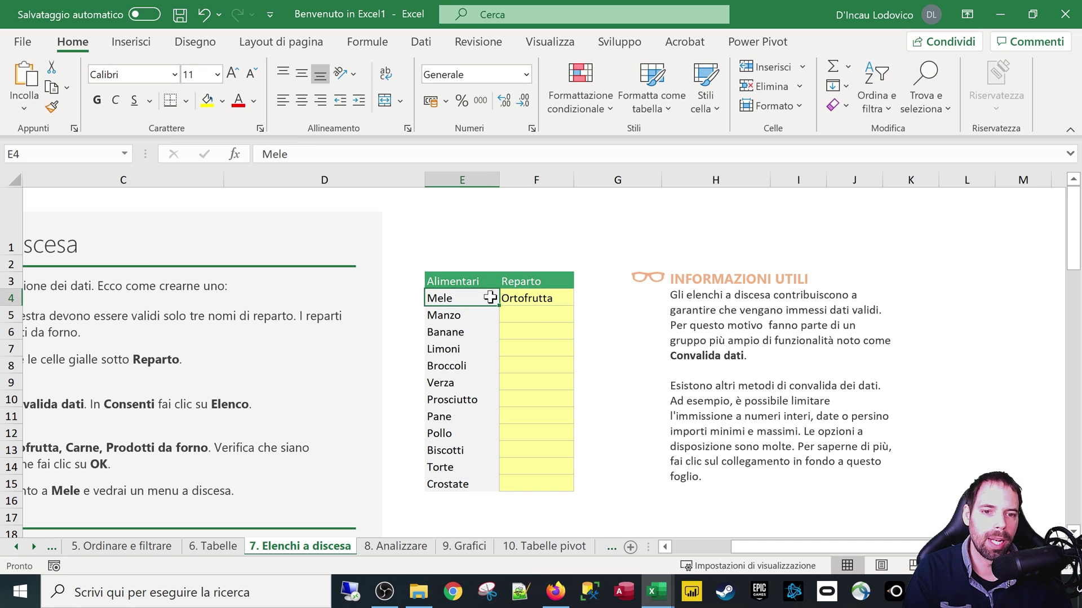
{"action": "left_click", "coordinate": [545, 300]}
{"action": "key", "text": "F2"}
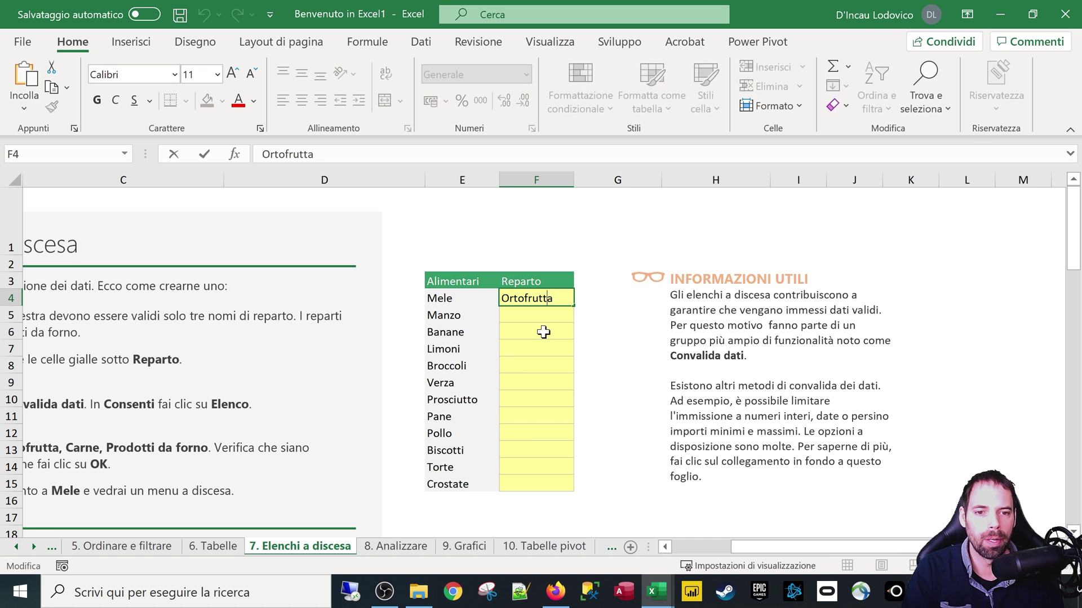
{"action": "key", "text": "Return"}
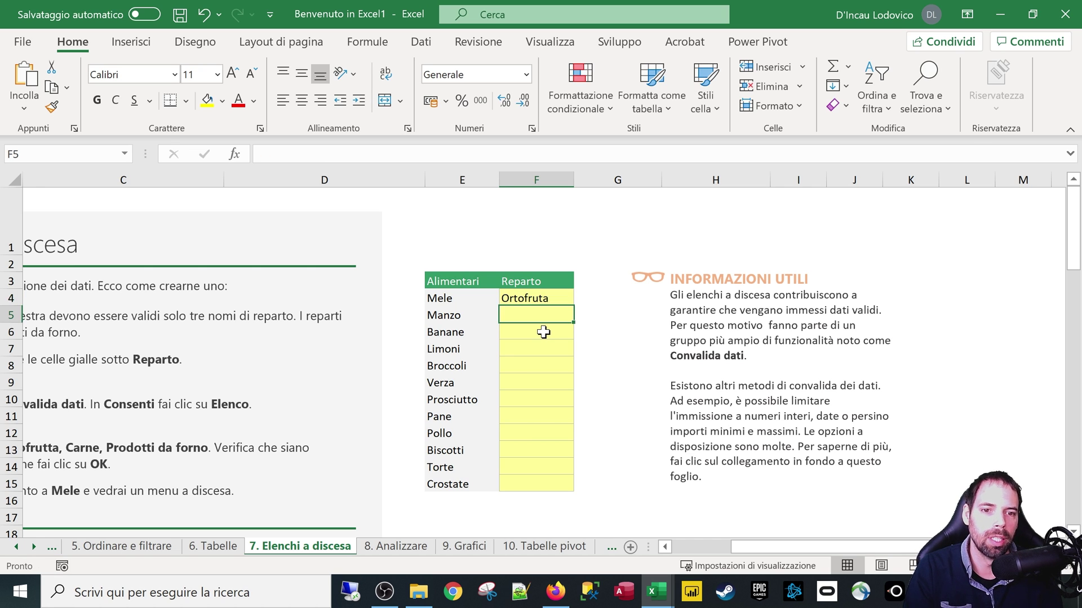
{"action": "key", "text": "Up"}
{"action": "key", "text": "Down"}
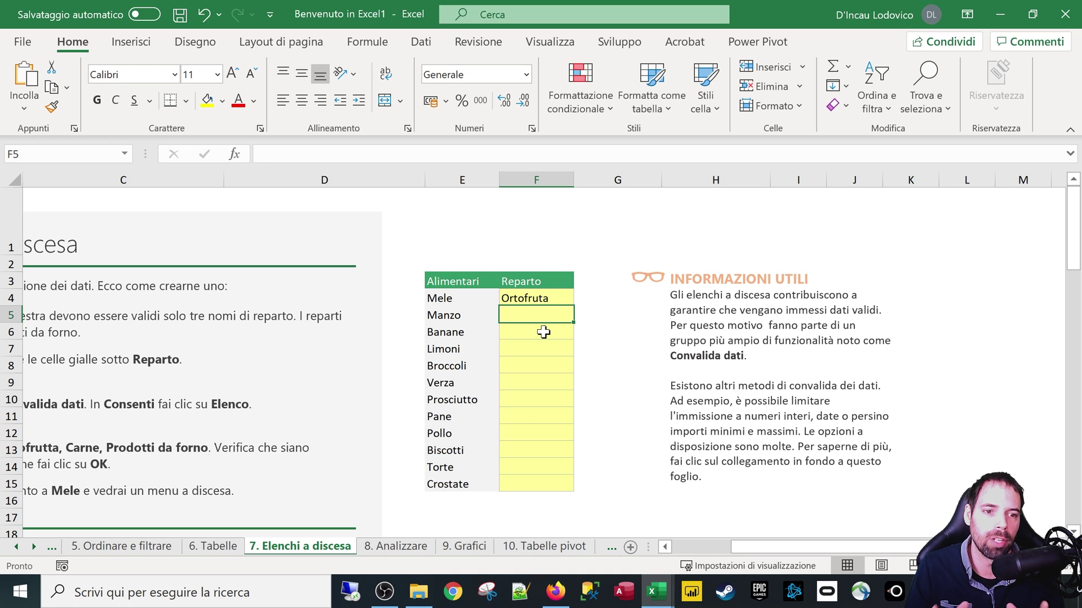
{"action": "key", "text": "Up"}
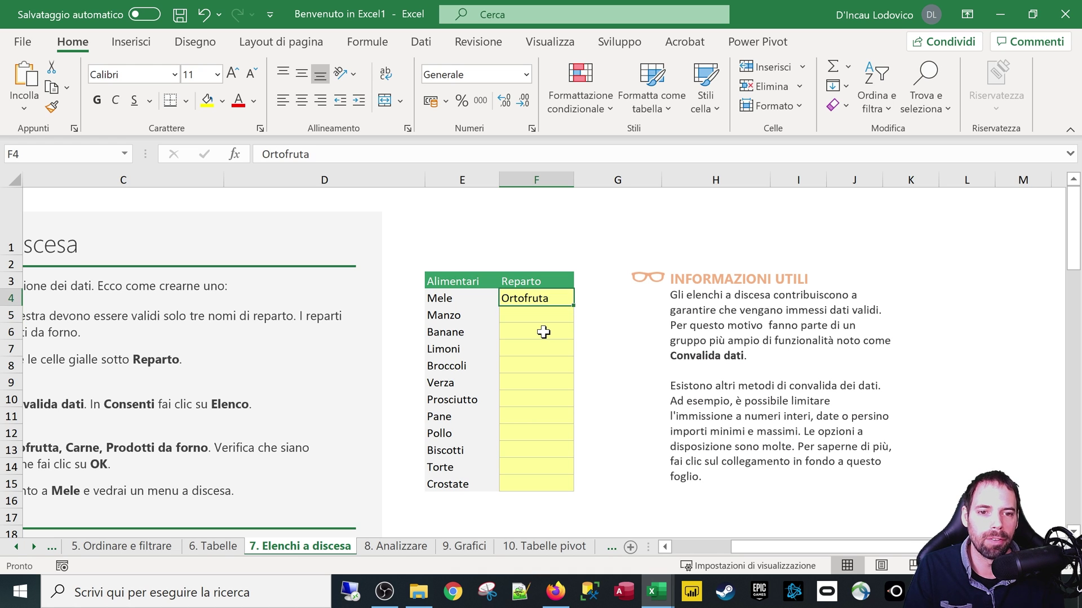
{"action": "key", "text": "Delete"}
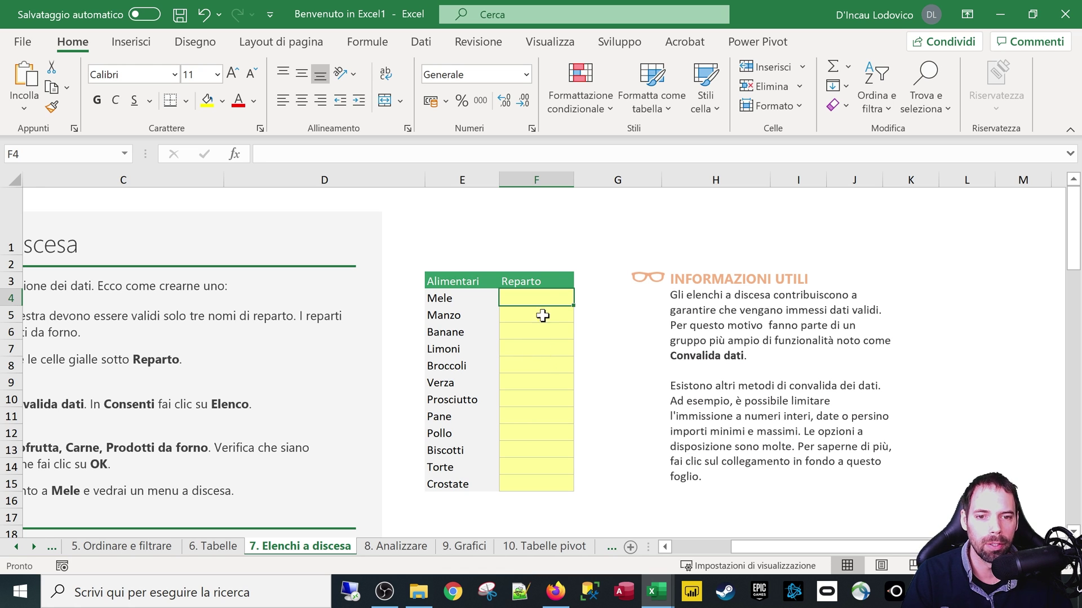
{"action": "left_click", "coordinate": [464, 275]}
{"action": "left_click", "coordinate": [529, 279]}
{"action": "left_click", "coordinate": [527, 315]}
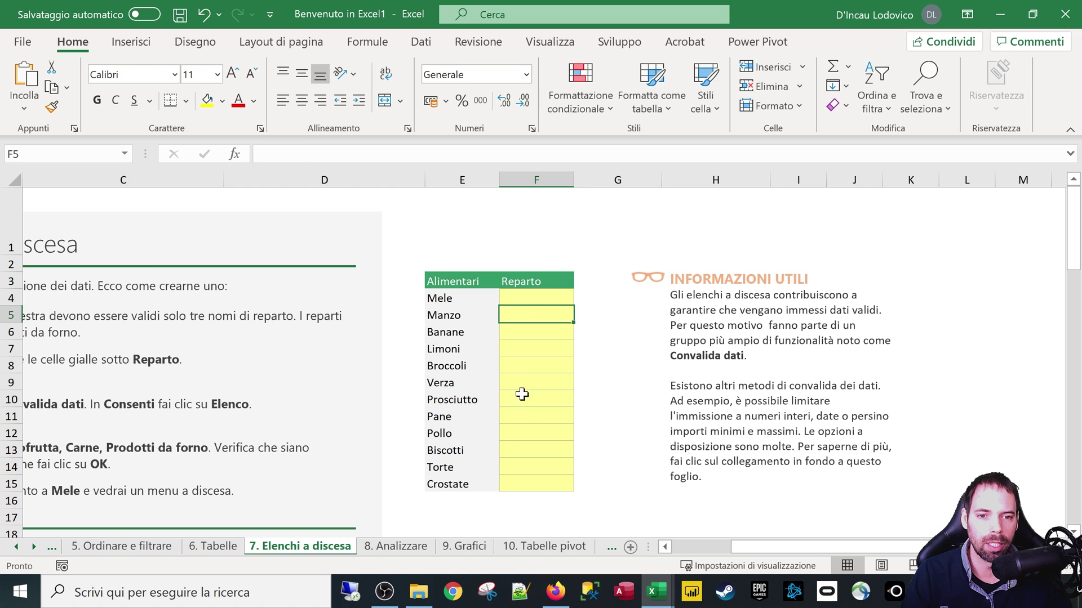
{"action": "left_click", "coordinate": [523, 398]}
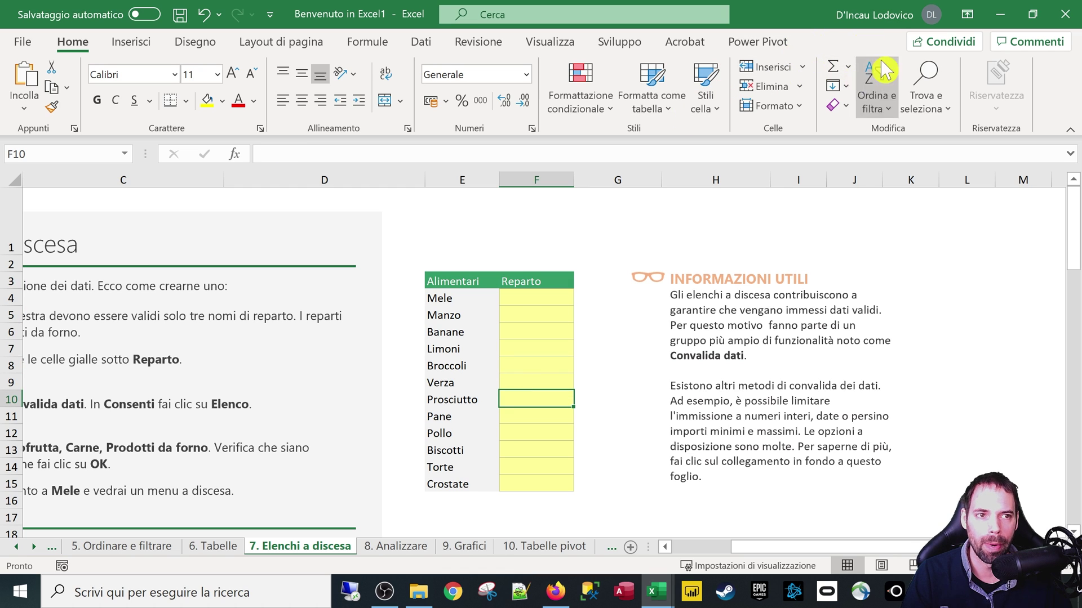
{"action": "left_click", "coordinate": [461, 282]}
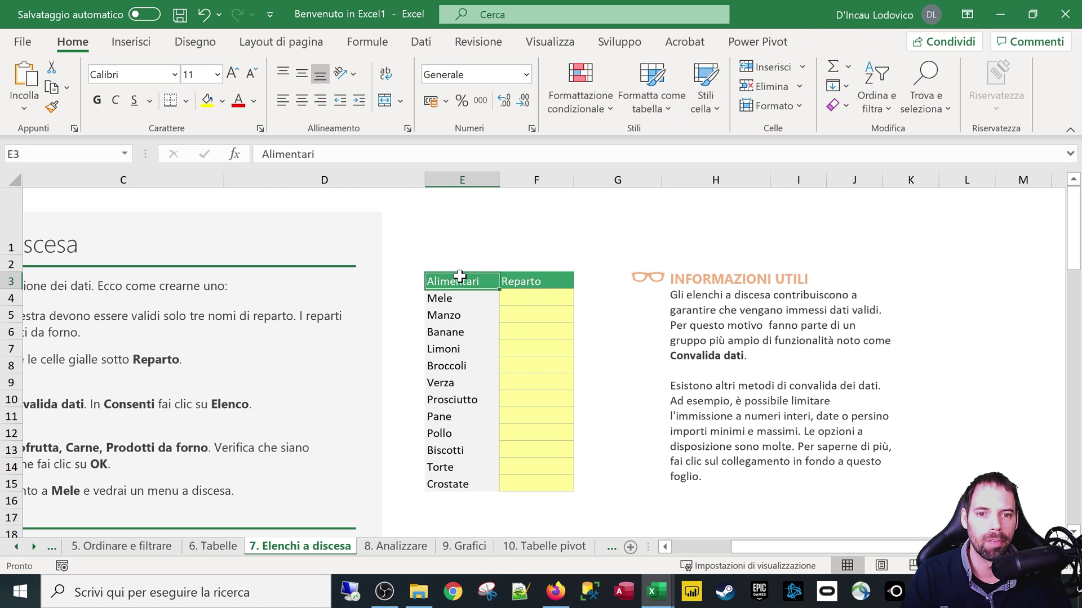
{"action": "left_click", "coordinate": [534, 299]}
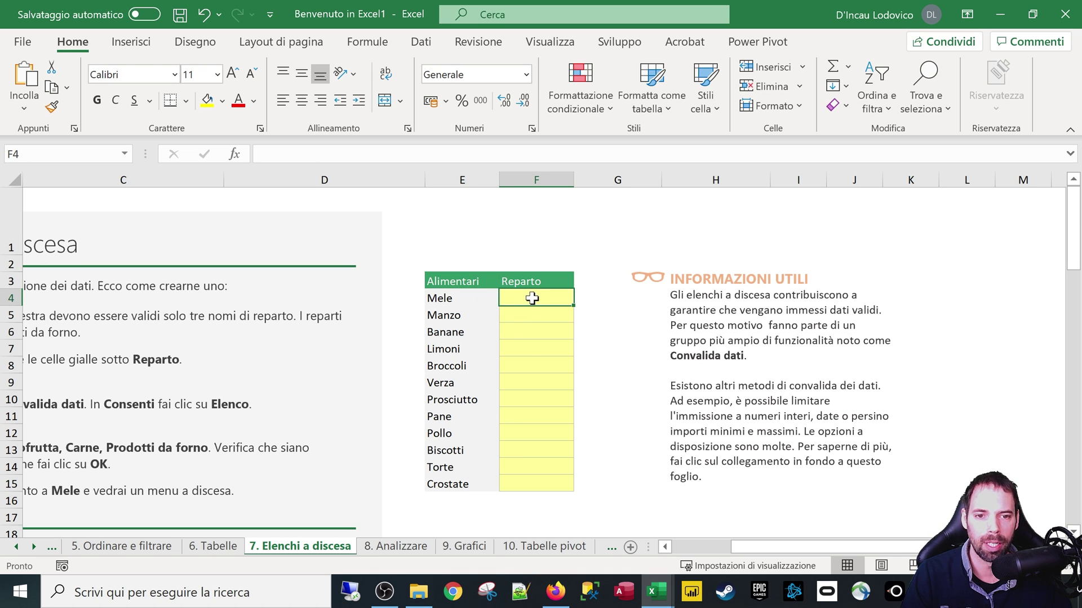
Select the yellow Reparto cells F4:F15 and bring up the Dati tools.
{"action": "left_click_drag", "start_coordinate": [532, 298], "coordinate": [524, 480]}
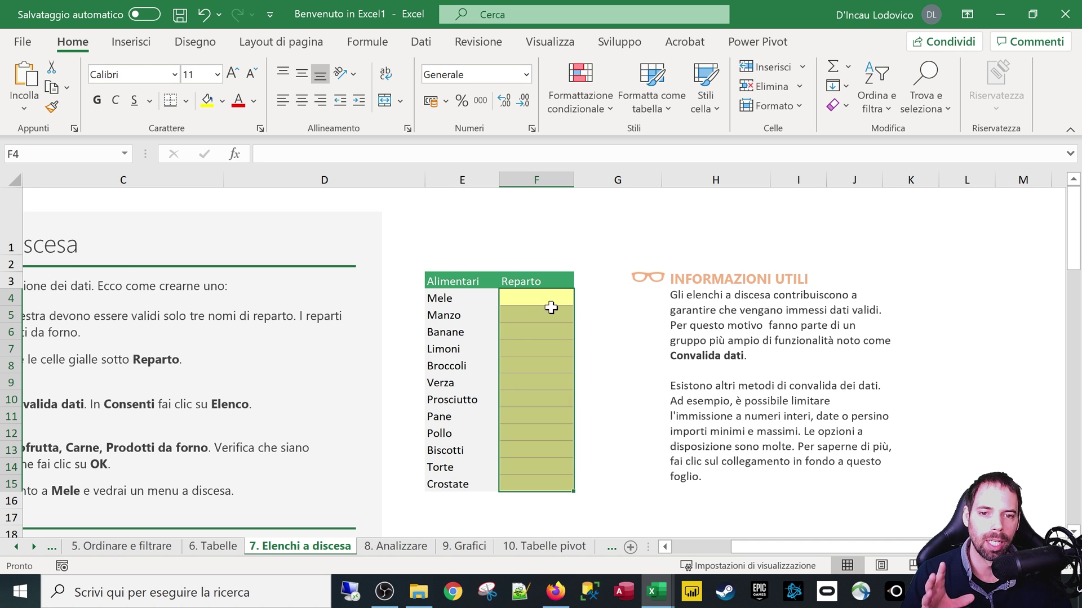
{"action": "scroll", "coordinate": [563, 310], "scroll_direction": "right", "scroll_amount": 2}
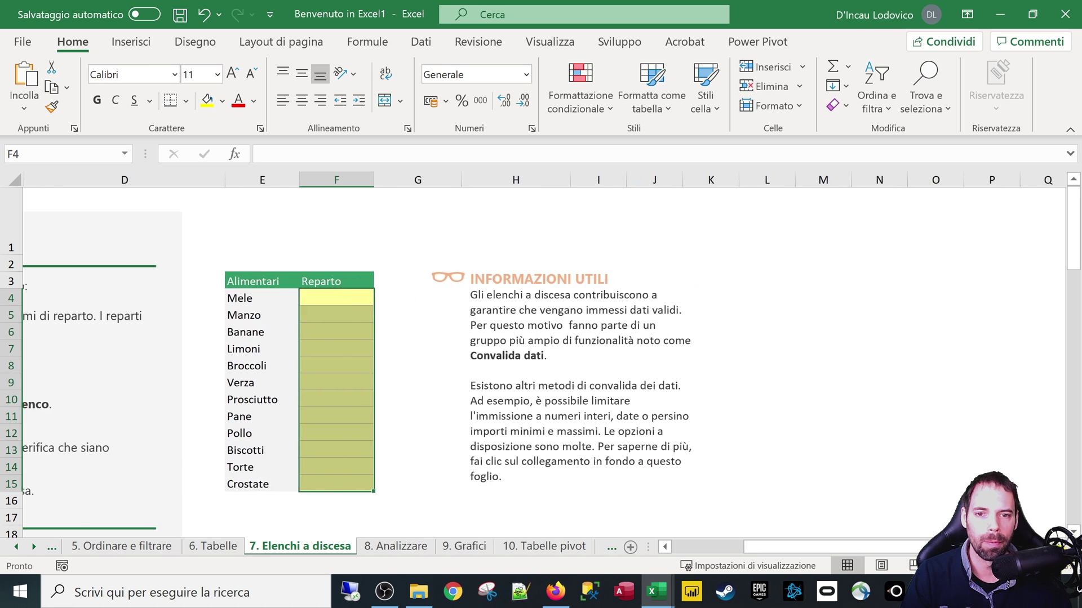
{"action": "left_click", "coordinate": [421, 44]}
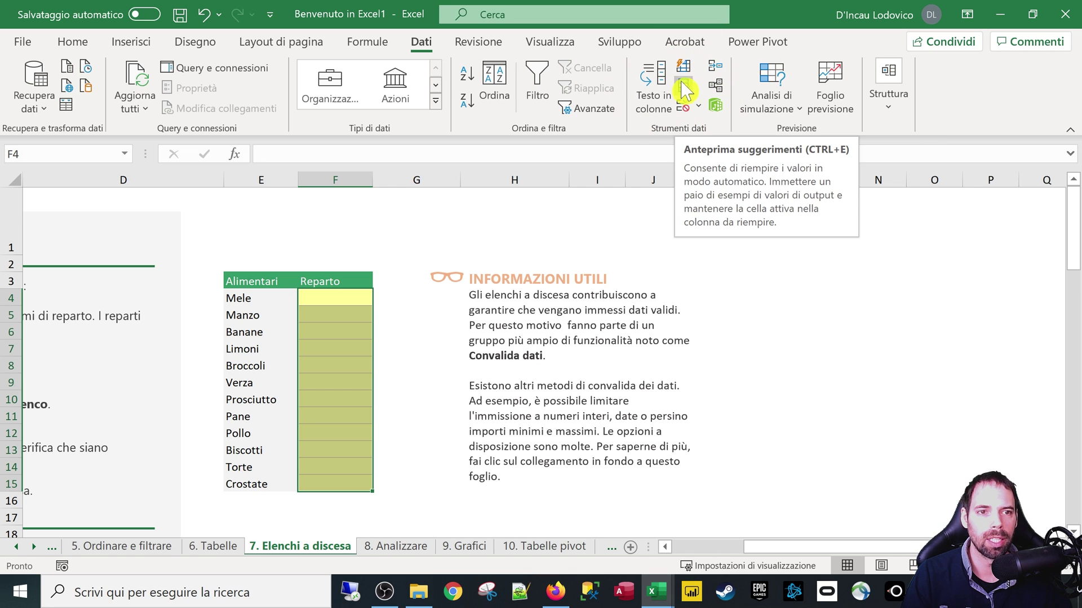
Open Convalida dati for F4:F15 and review the Messaggio di input and Messaggio di errore pages.
{"action": "left_click", "coordinate": [699, 110]}
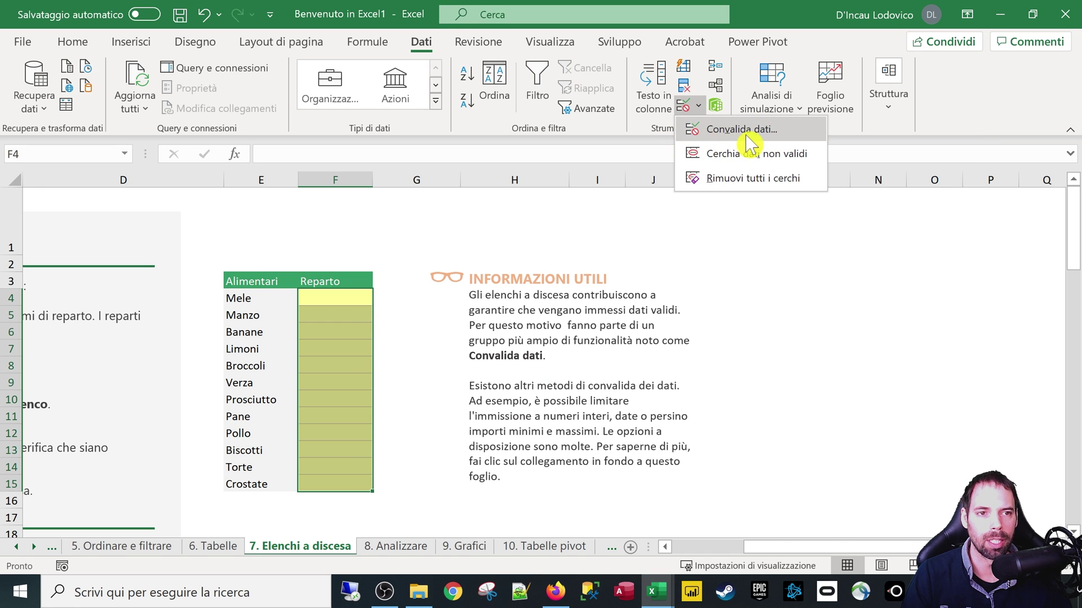
{"action": "left_click", "coordinate": [731, 129]}
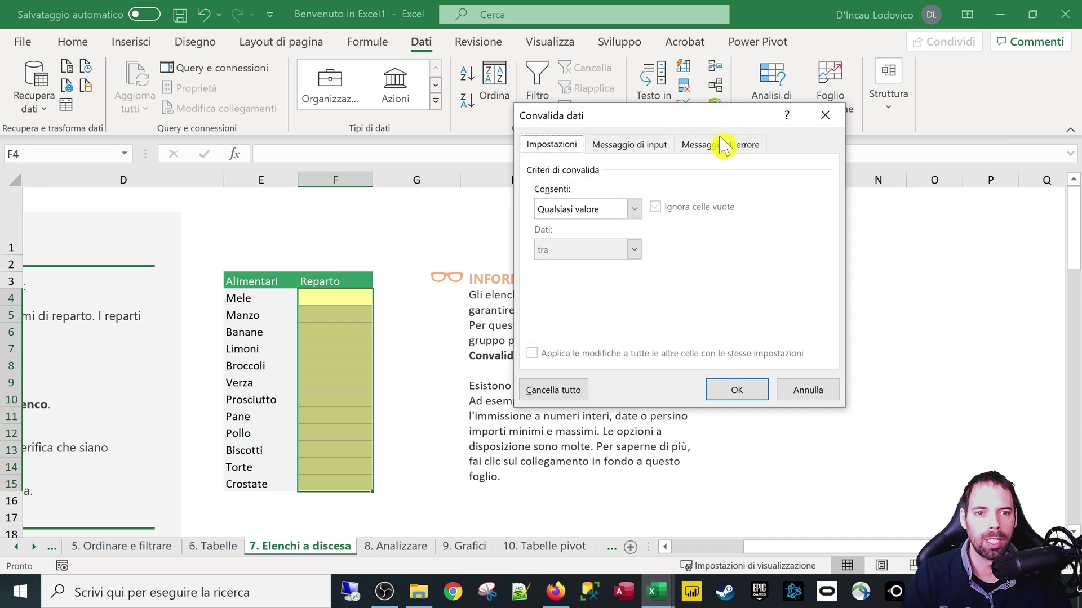
{"action": "left_click_drag", "start_coordinate": [700, 125], "coordinate": [600, 127]}
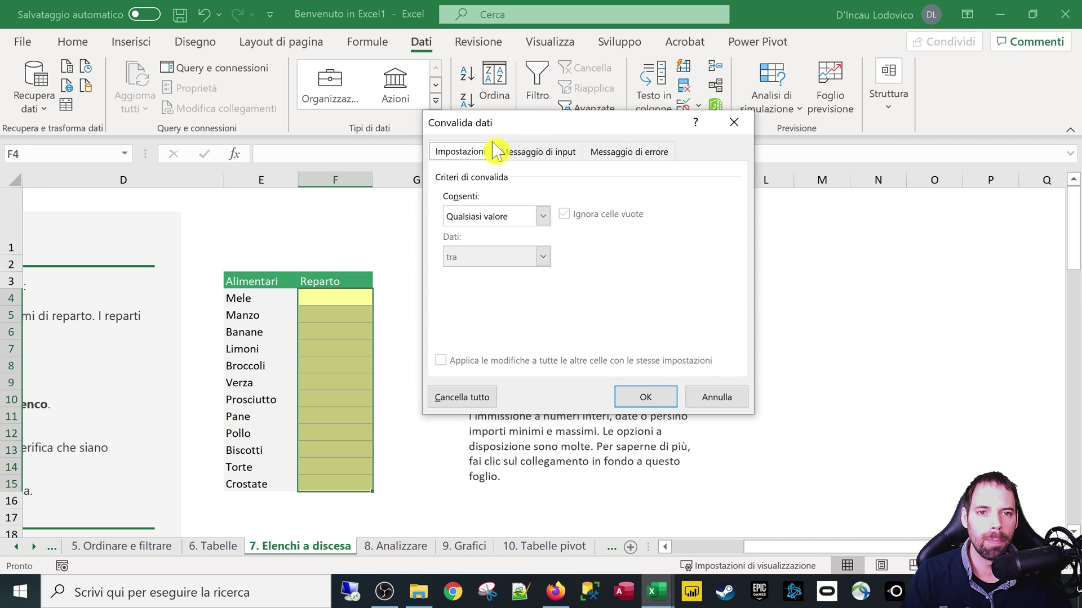
{"action": "left_click", "coordinate": [545, 156]}
{"action": "left_click", "coordinate": [635, 158]}
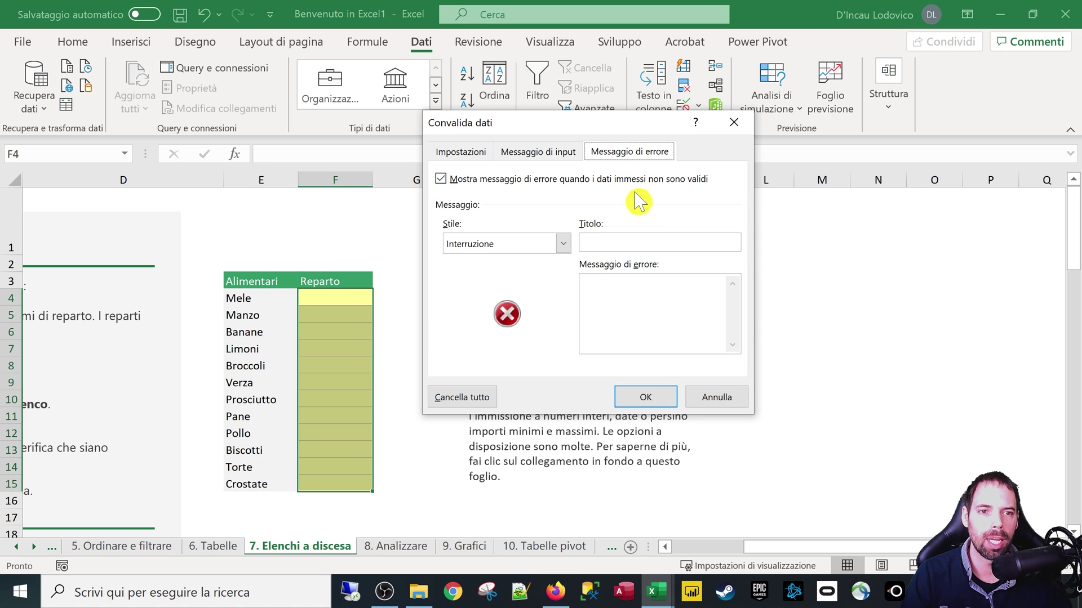
{"action": "left_click", "coordinate": [464, 163]}
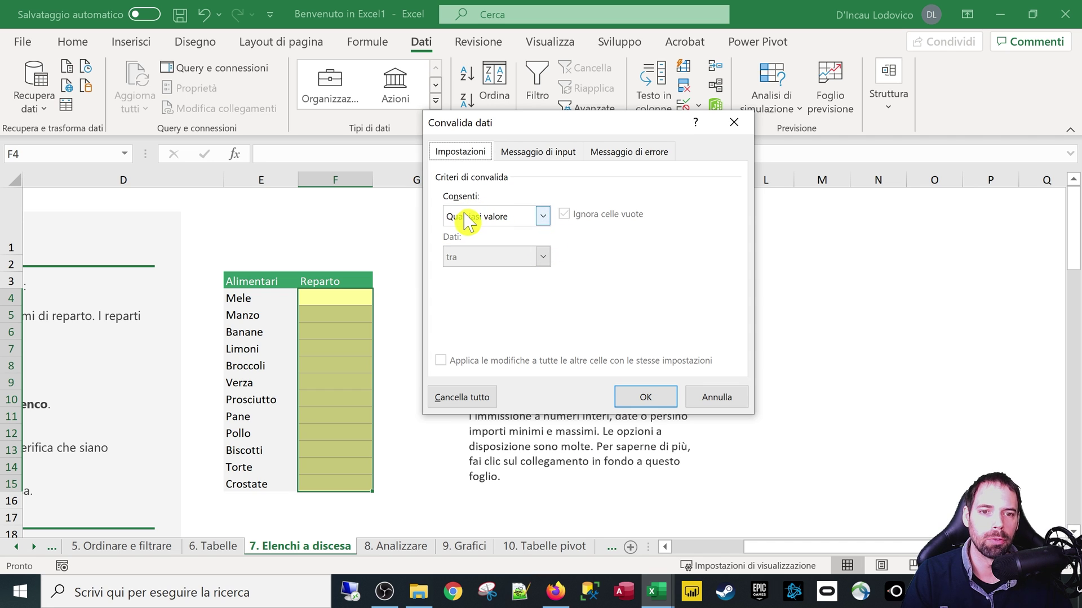
Allow only Numero intero from 1 to 1000 in F4:F15, then select F5 to test.
{"action": "left_click", "coordinate": [491, 220]}
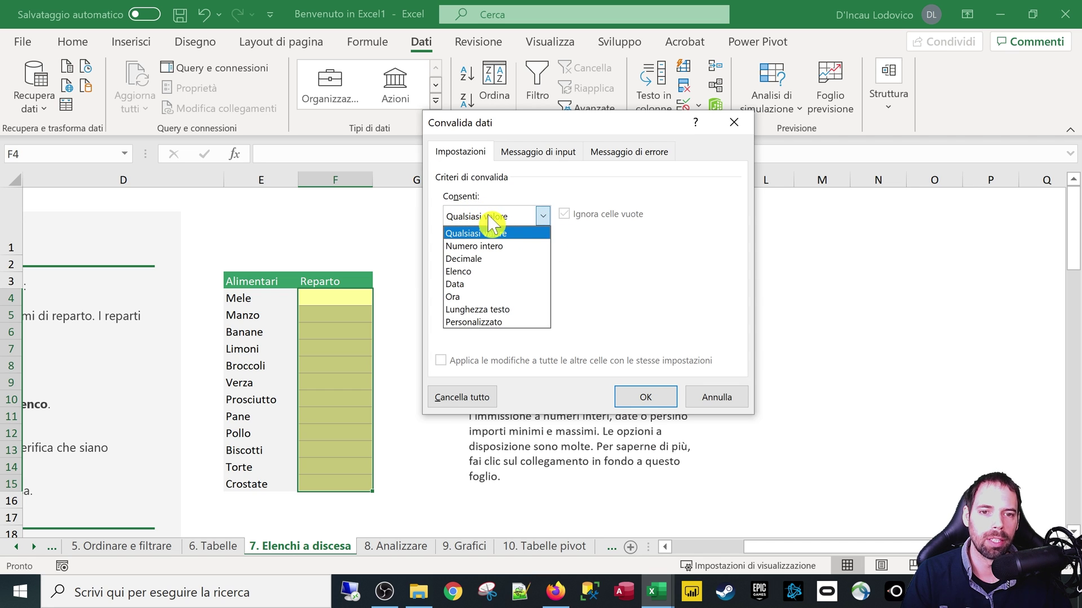
{"action": "left_click", "coordinate": [473, 248]}
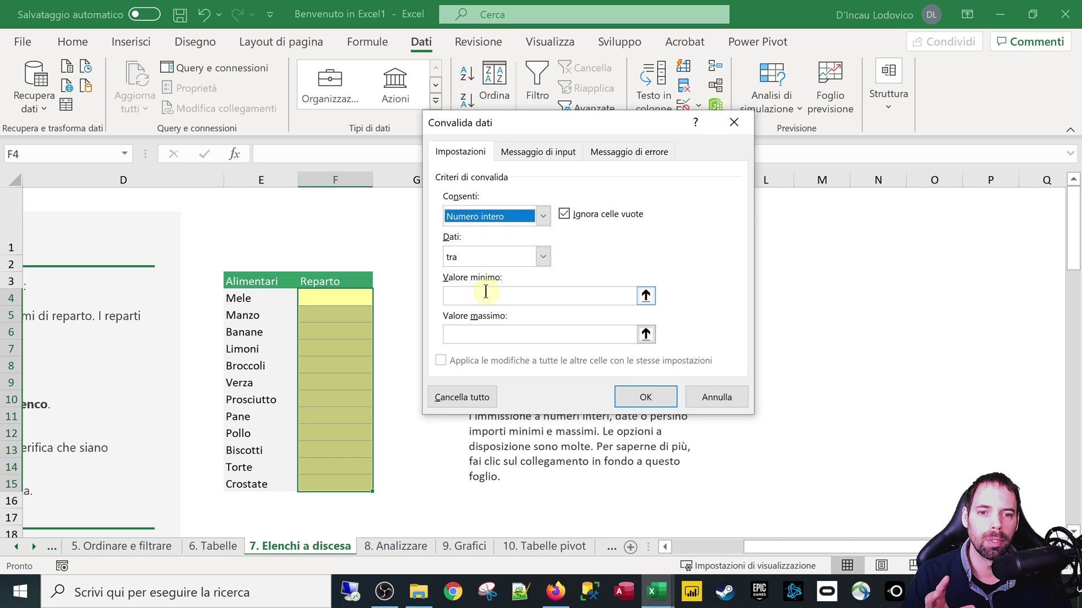
{"action": "left_click", "coordinate": [486, 291]}
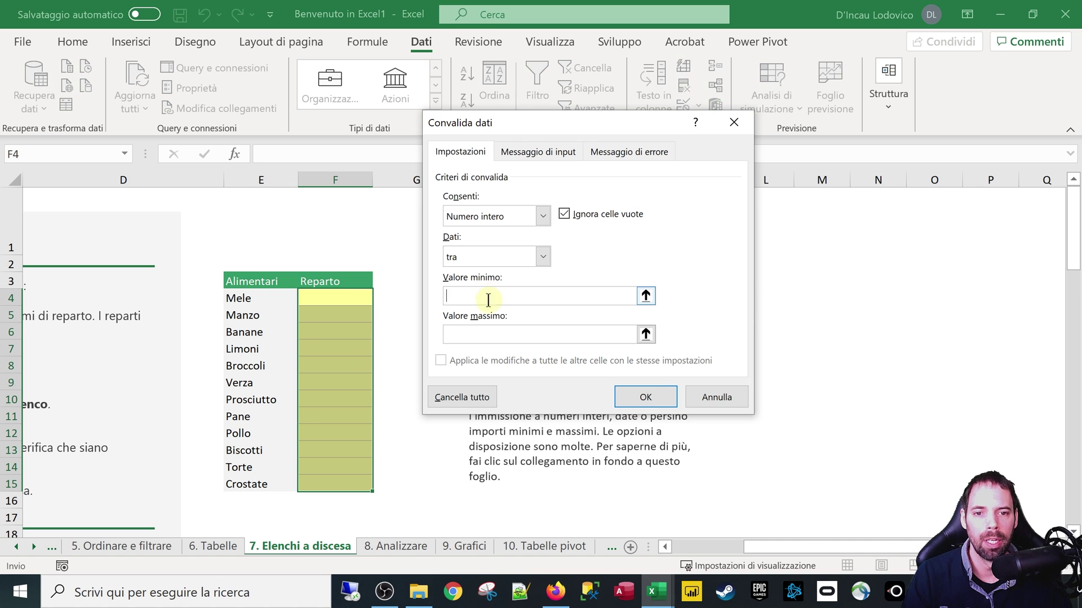
{"action": "type", "text": "1"}
{"action": "left_click", "coordinate": [491, 333]}
{"action": "type", "text": "1"}
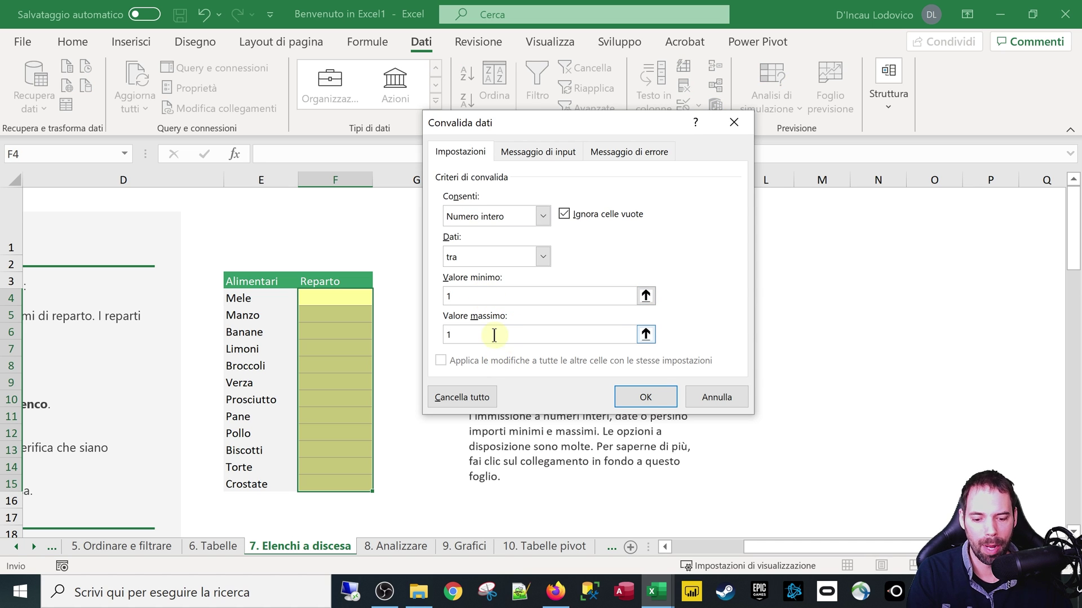
{"action": "left_click", "coordinate": [637, 399]}
{"action": "left_click", "coordinate": [313, 313]}
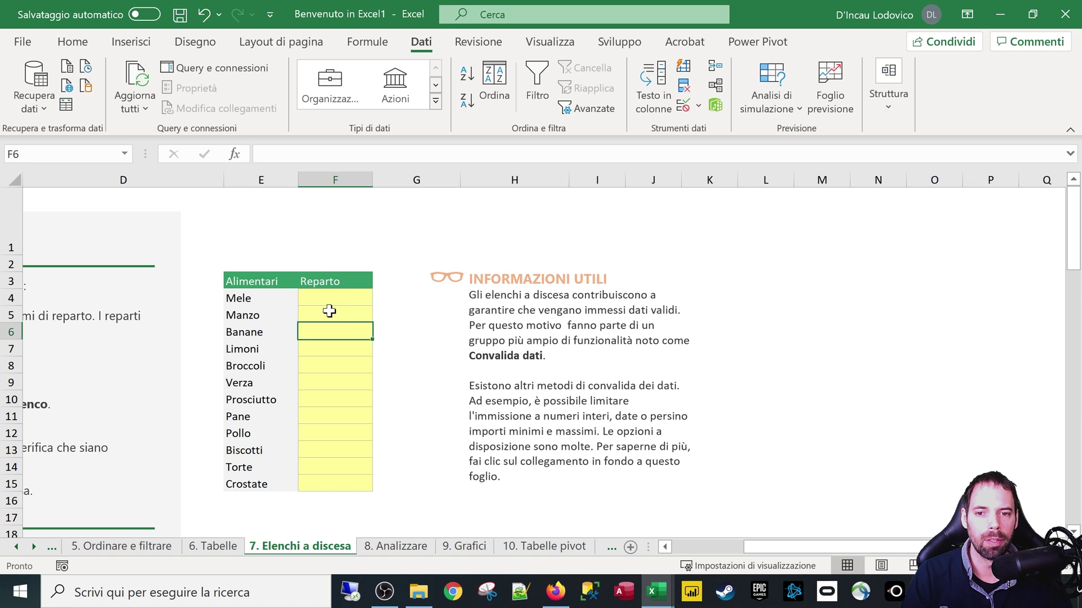
{"action": "type", "text": "sfdfsdf"}
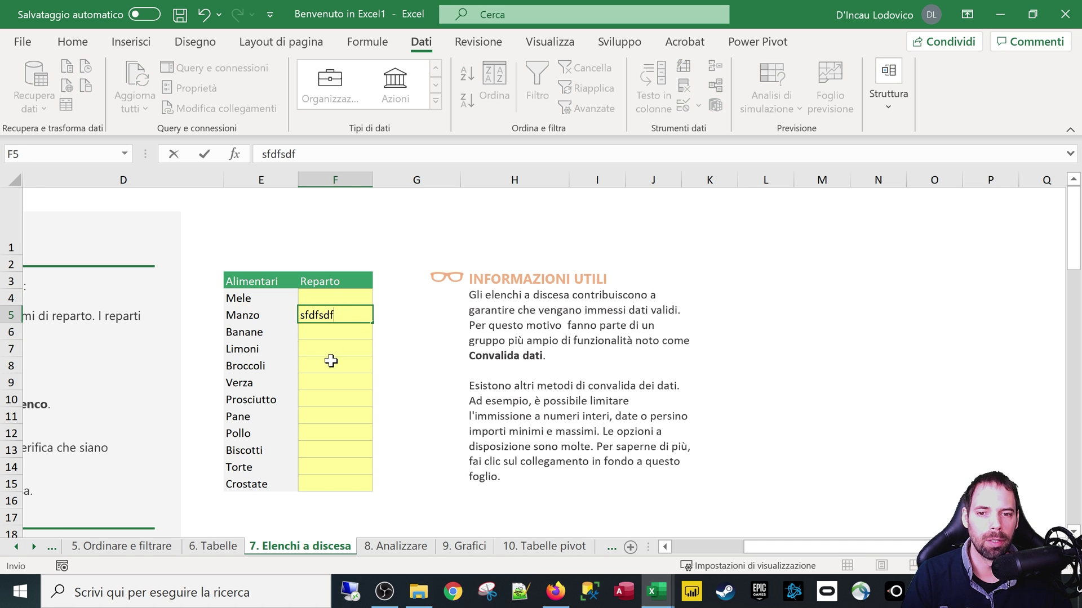
{"action": "key", "text": "Return"}
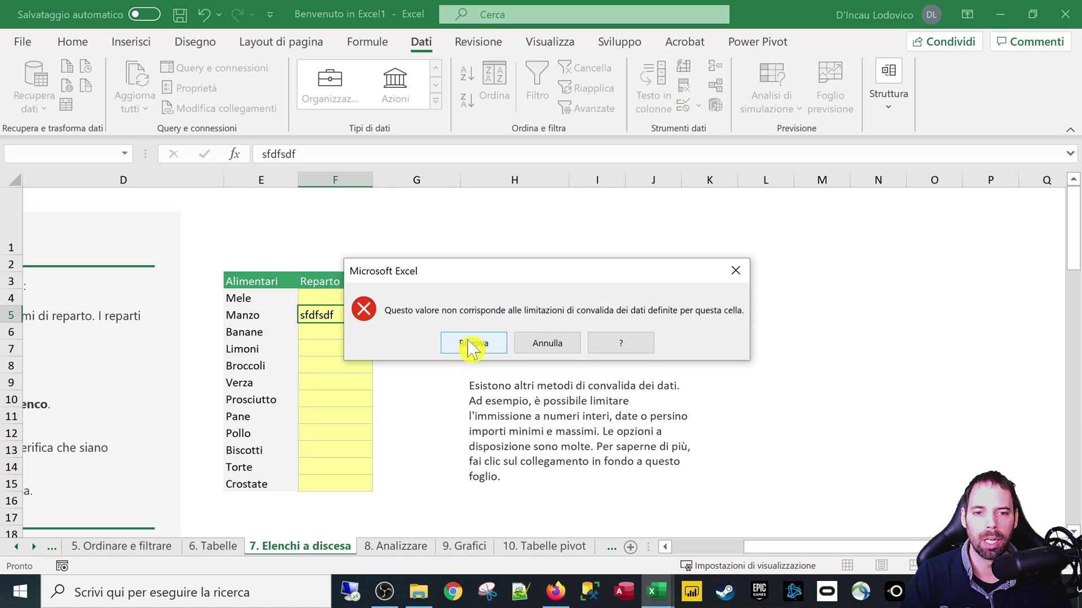
{"action": "left_click", "coordinate": [547, 343]}
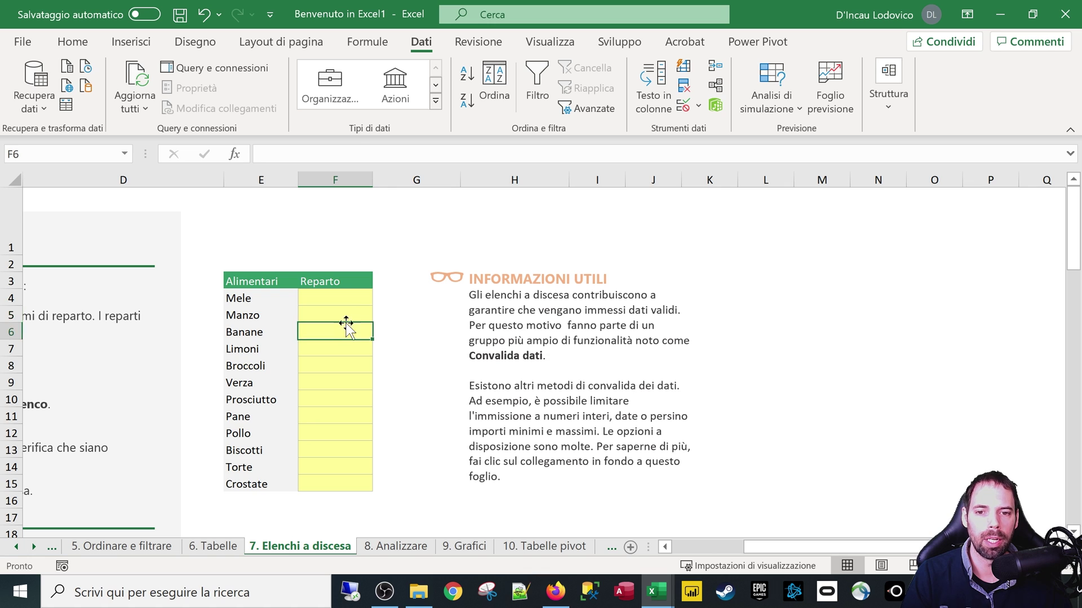
{"action": "left_click", "coordinate": [335, 297]}
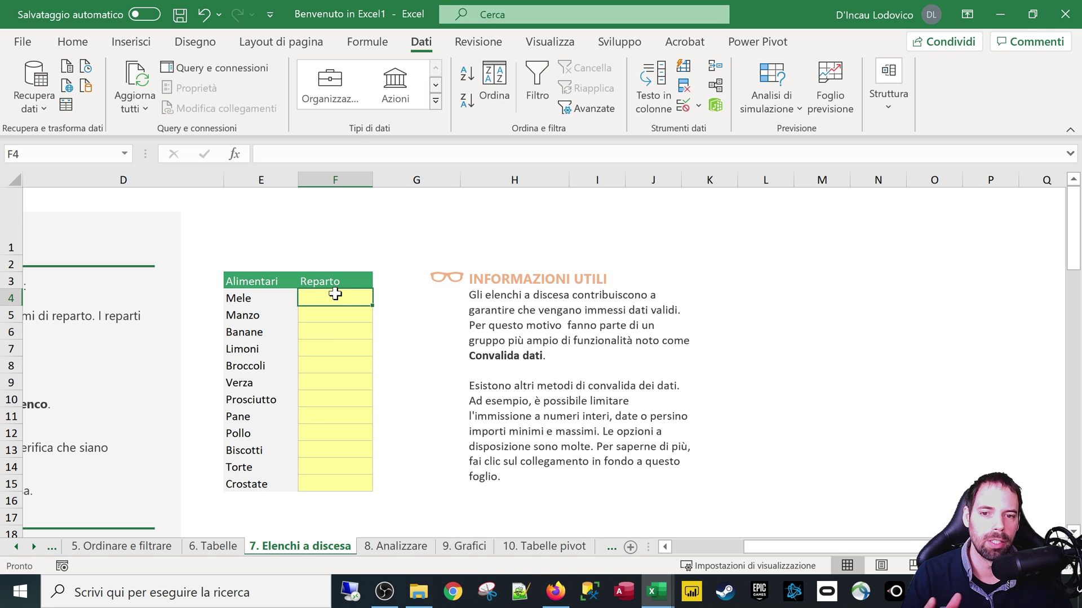
Reselect F4:F15 and change the allowed type from Decimale to Data in Convalida dati.
{"action": "left_click_drag", "start_coordinate": [335, 293], "coordinate": [347, 477]}
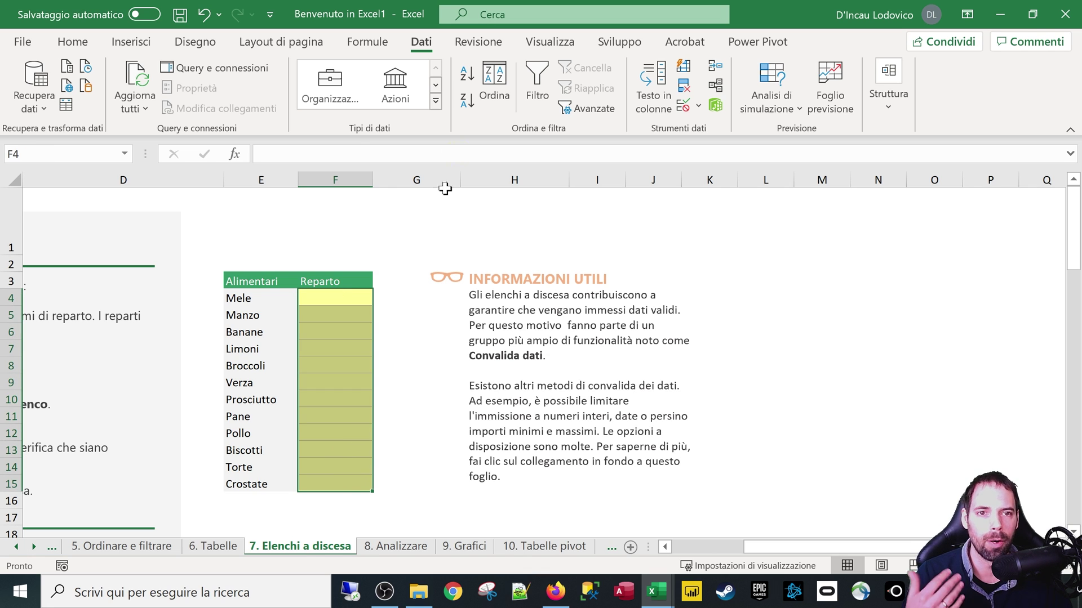
{"action": "left_click", "coordinate": [698, 107]}
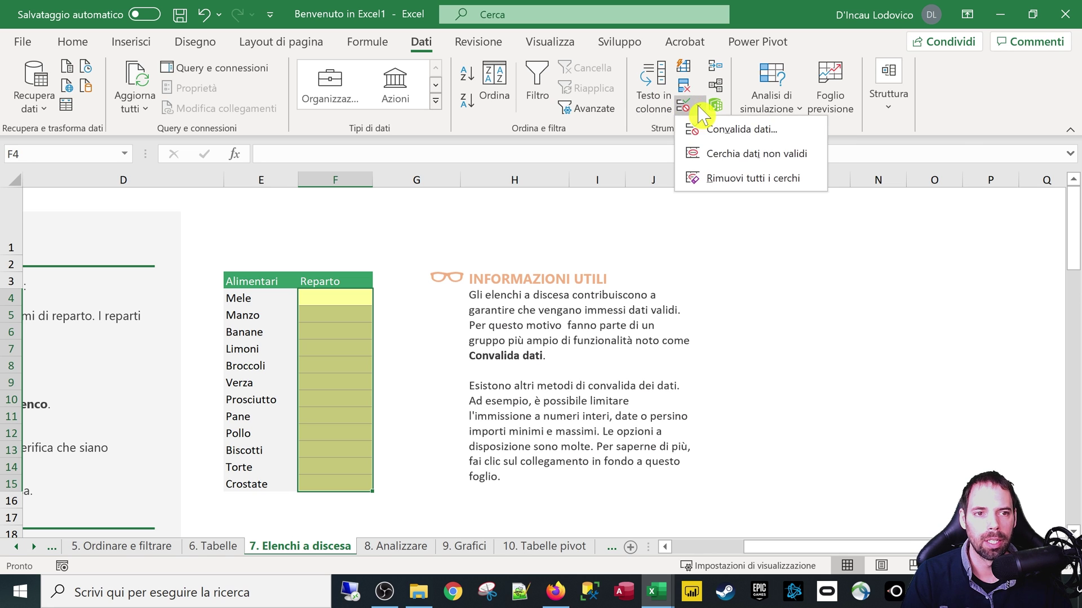
{"action": "left_click", "coordinate": [702, 128]}
{"action": "left_click", "coordinate": [542, 216]}
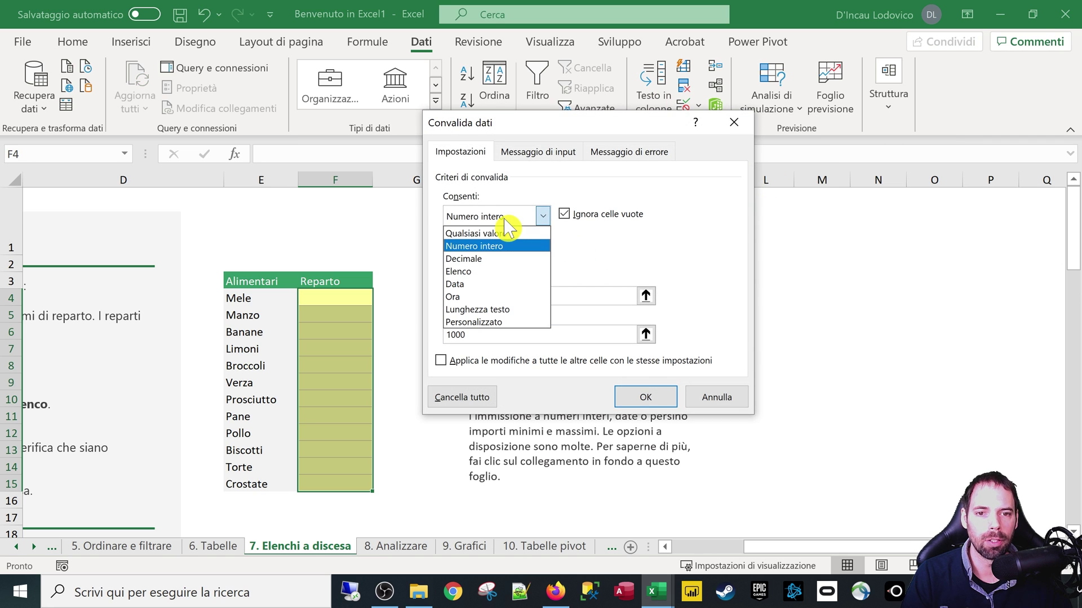
{"action": "left_click", "coordinate": [494, 242]}
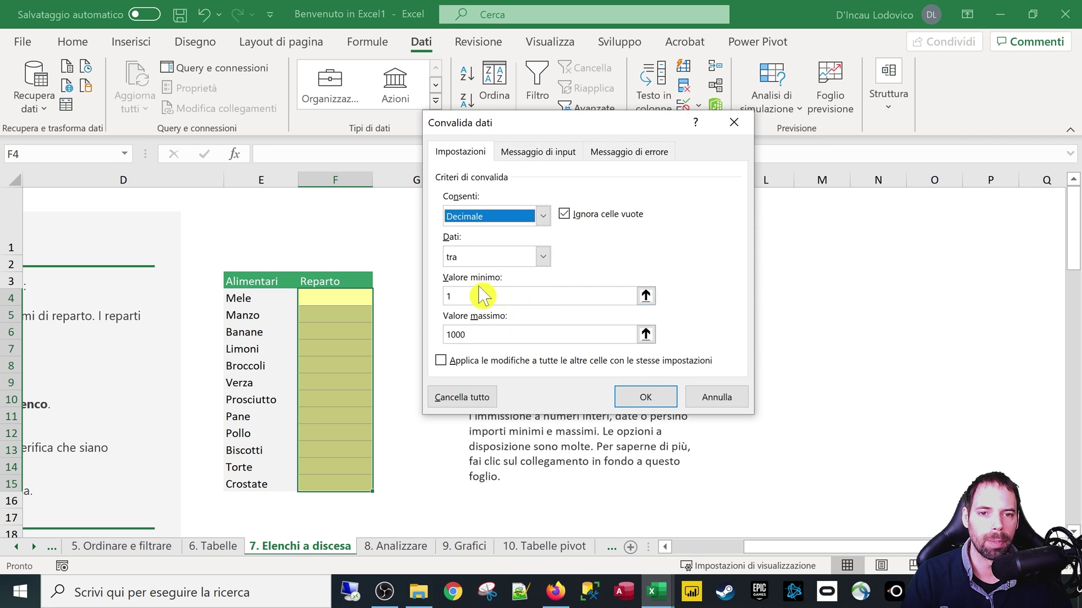
{"action": "left_click", "coordinate": [485, 218]}
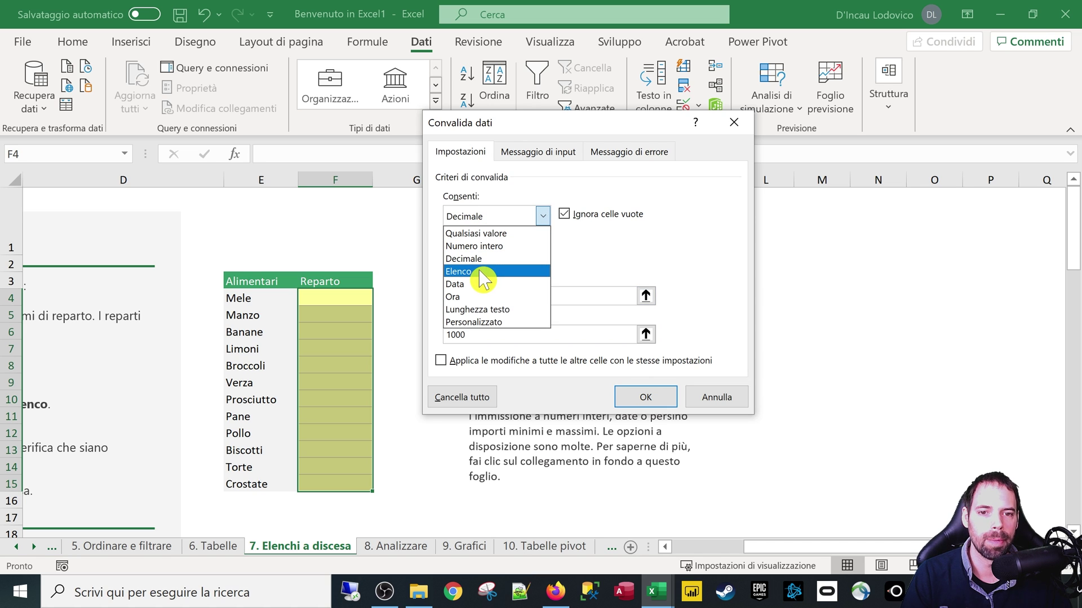
{"action": "left_click", "coordinate": [482, 284]}
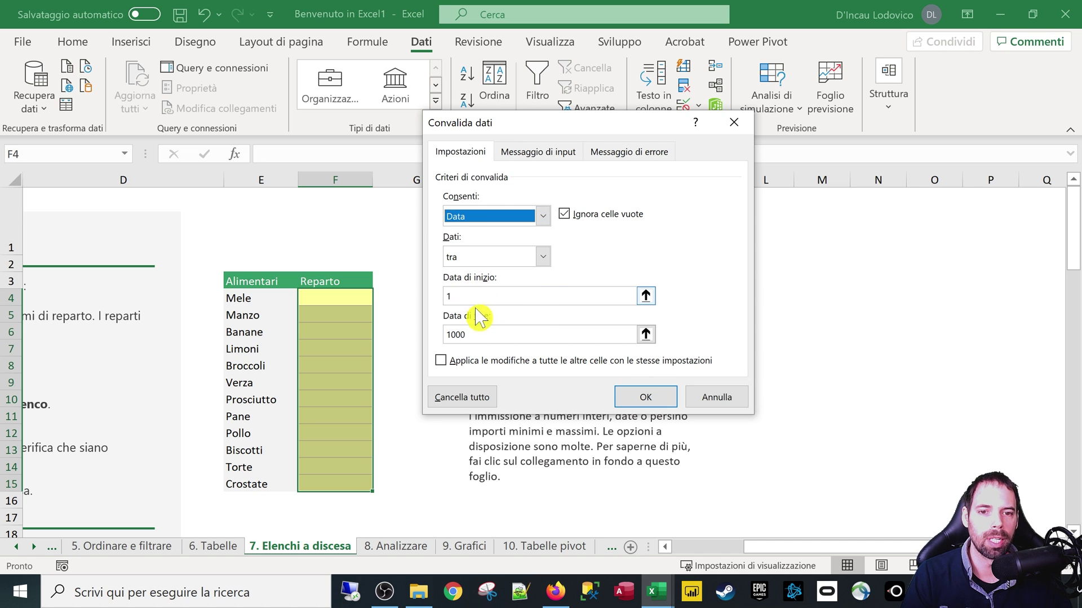
Clear the Data di inizio and Data di fine values.
{"action": "left_click", "coordinate": [515, 295]}
{"action": "key", "text": "Delete"}
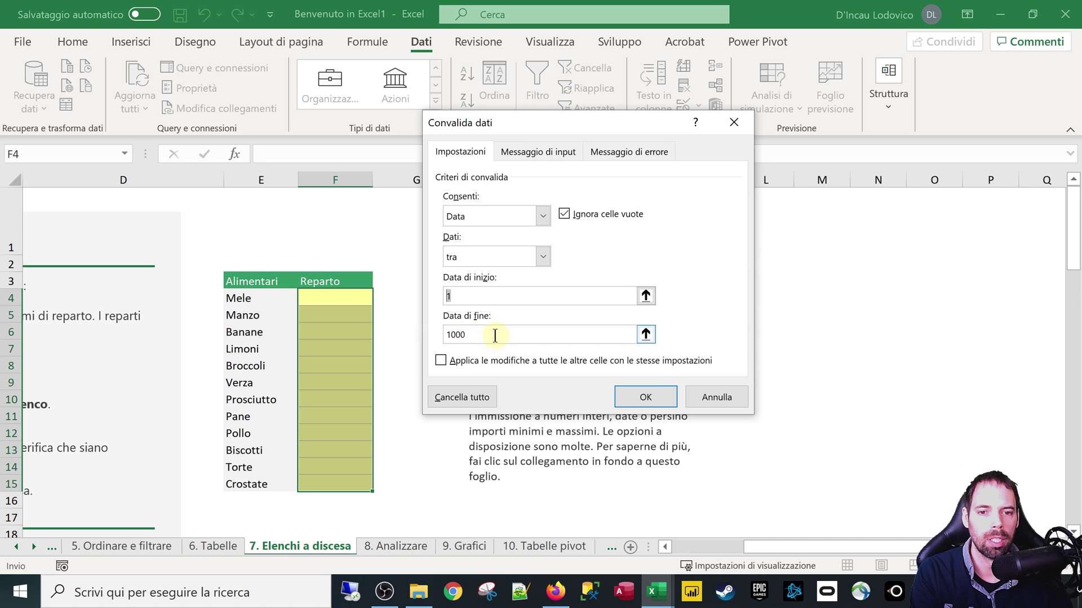
{"action": "left_click_drag", "start_coordinate": [495, 334], "coordinate": [434, 334]}
{"action": "key", "text": "Delete"}
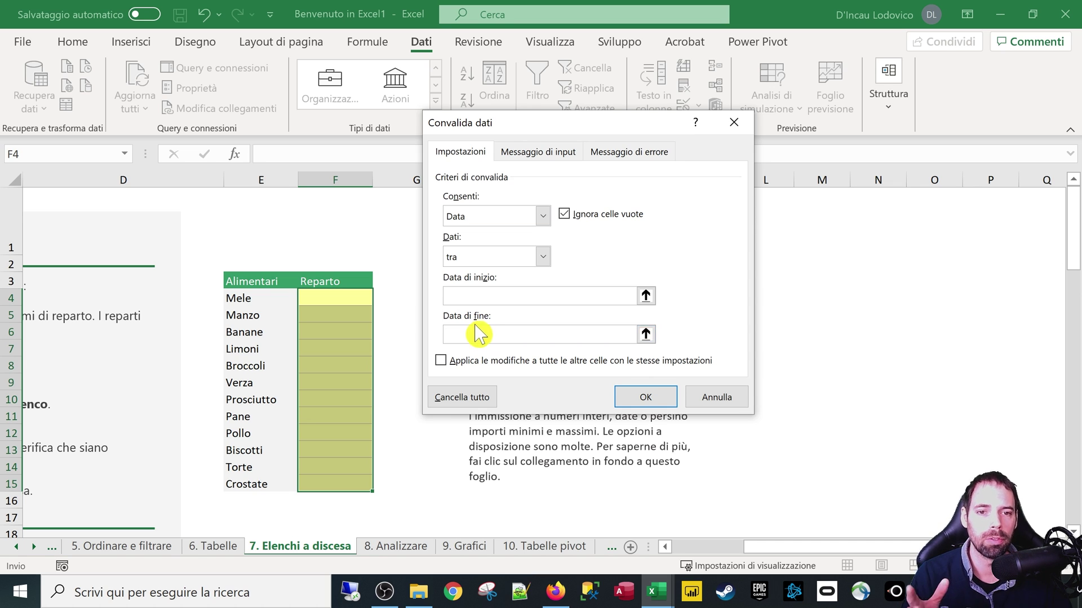
Try the Ora, Lunghezza testo and Personalizzato types, ending on Elenco with the Origine box selected.
{"action": "left_click", "coordinate": [518, 217]}
{"action": "left_click", "coordinate": [486, 297]}
{"action": "left_click", "coordinate": [543, 215]}
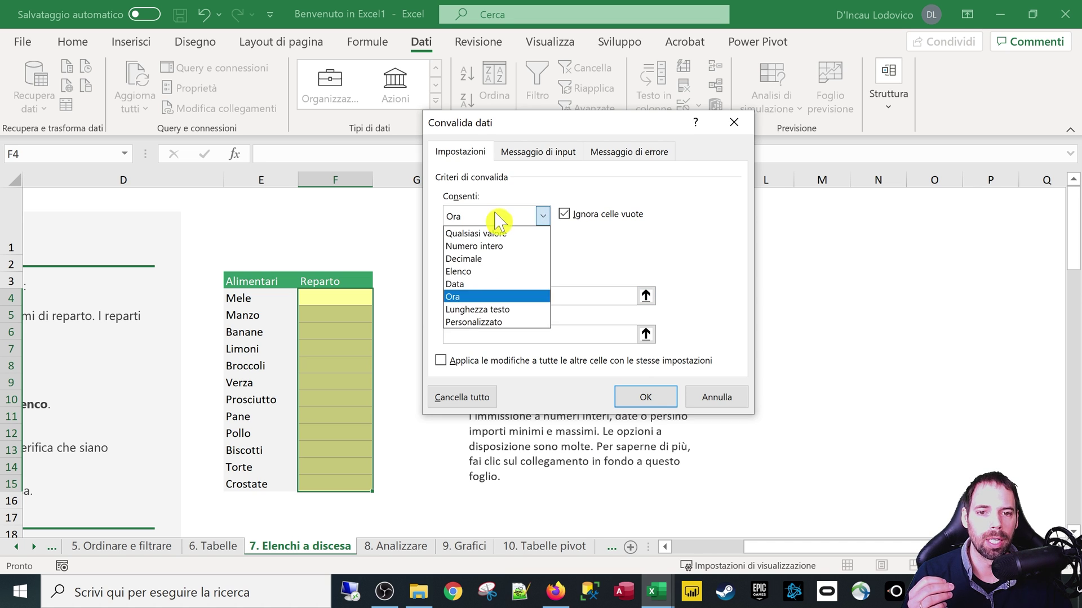
{"action": "left_click", "coordinate": [496, 310]}
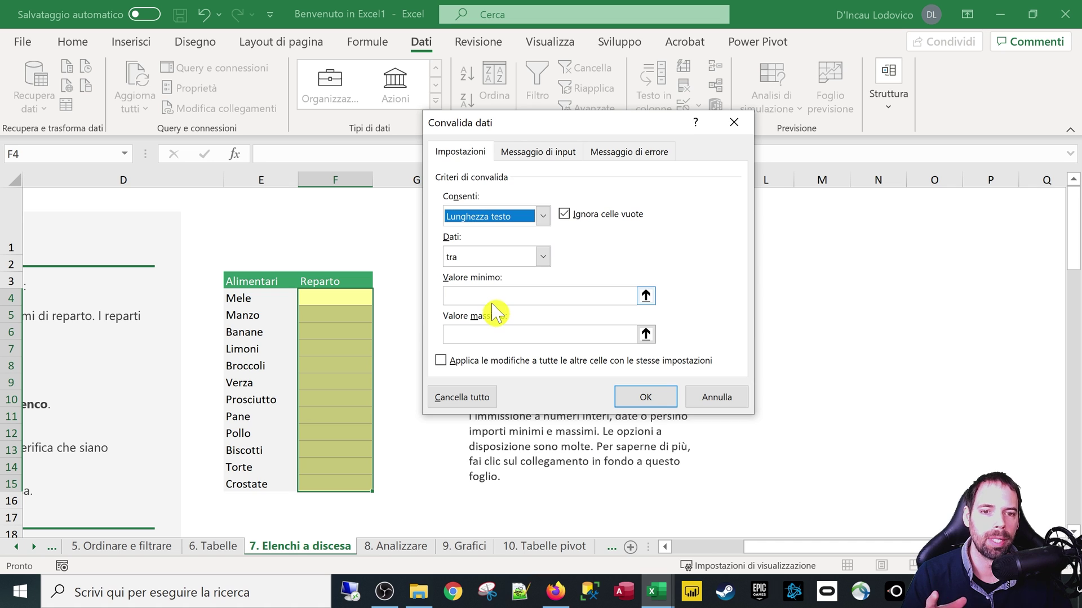
{"action": "left_click", "coordinate": [495, 217]}
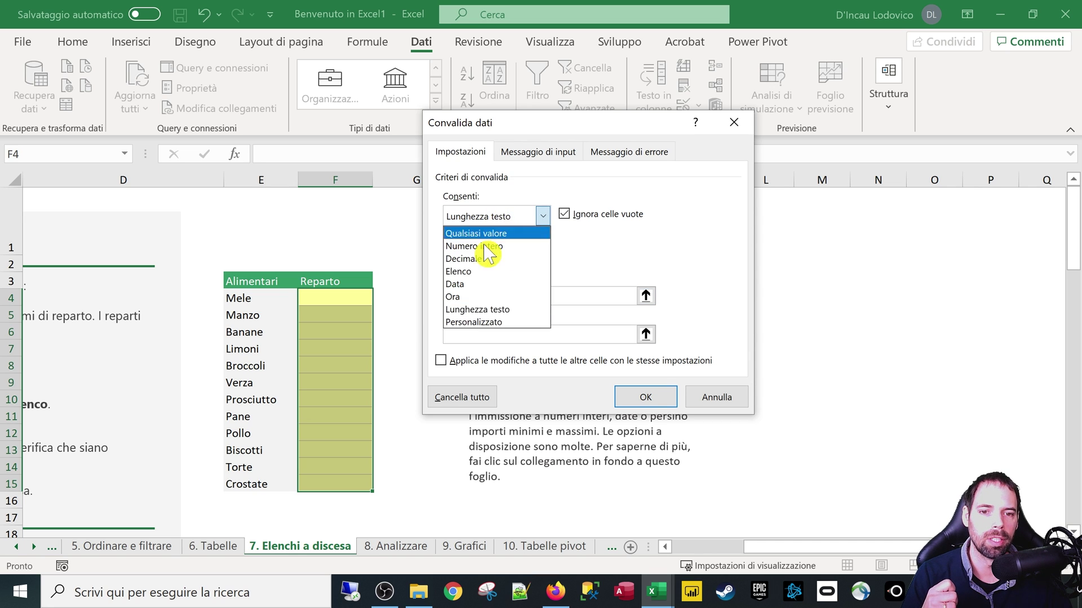
{"action": "left_click", "coordinate": [479, 323]}
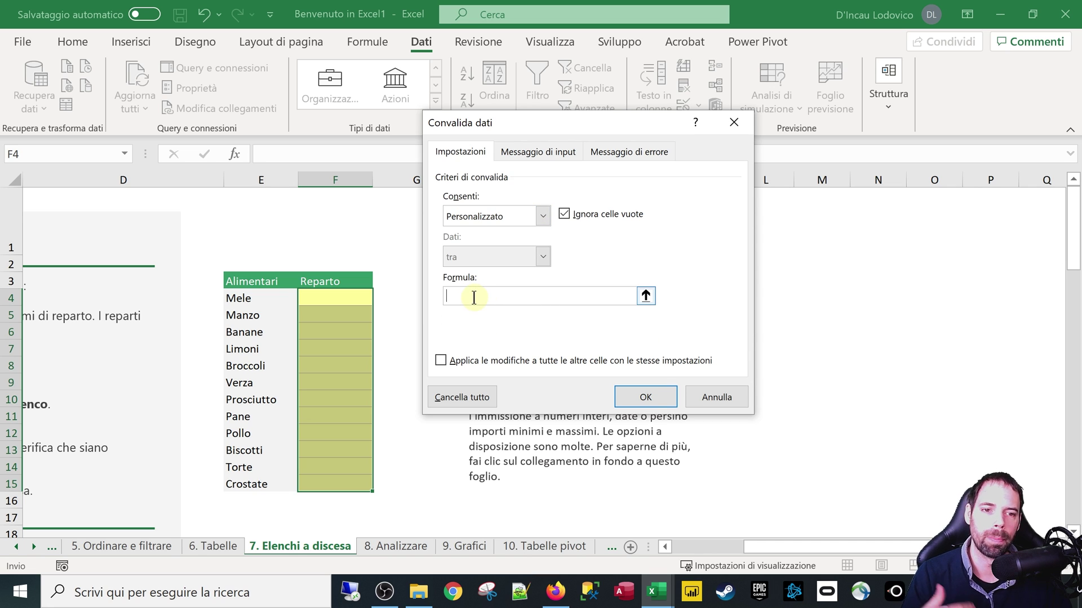
{"action": "left_click", "coordinate": [472, 292]}
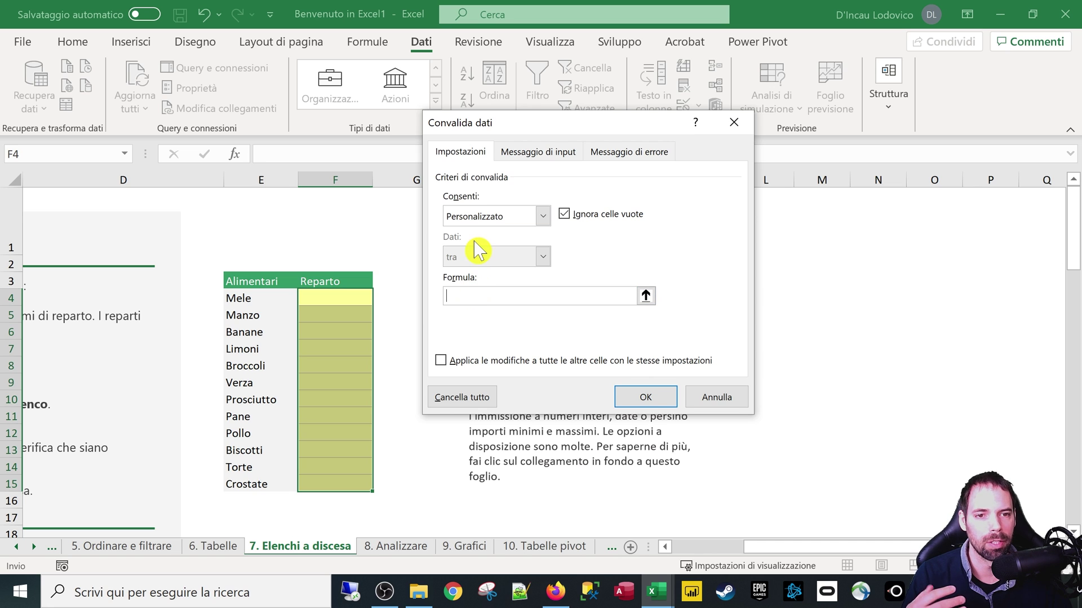
{"action": "left_click", "coordinate": [483, 216]}
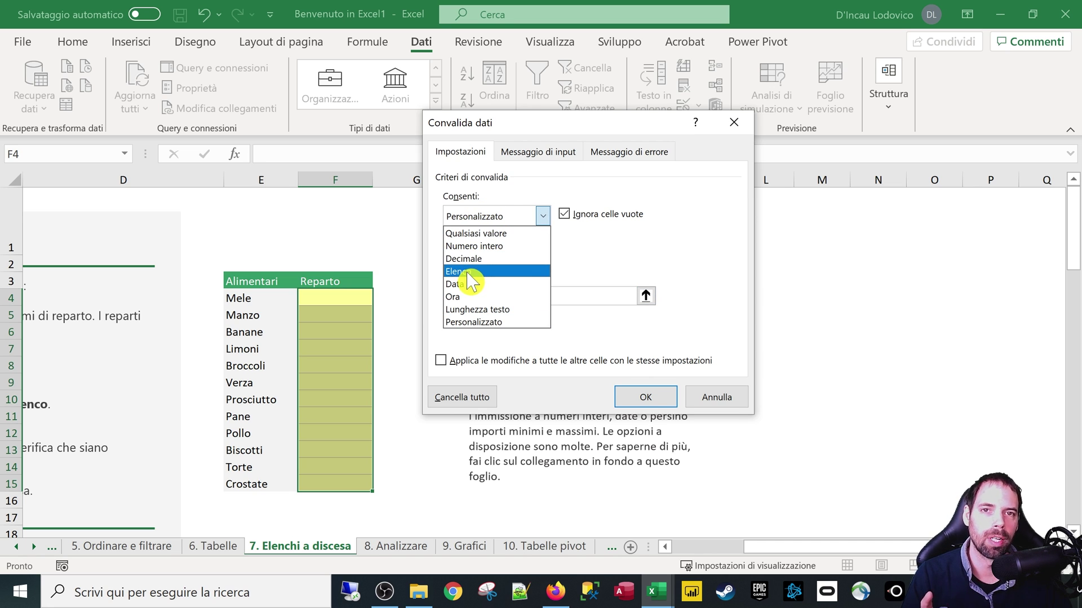
{"action": "left_click", "coordinate": [476, 276]}
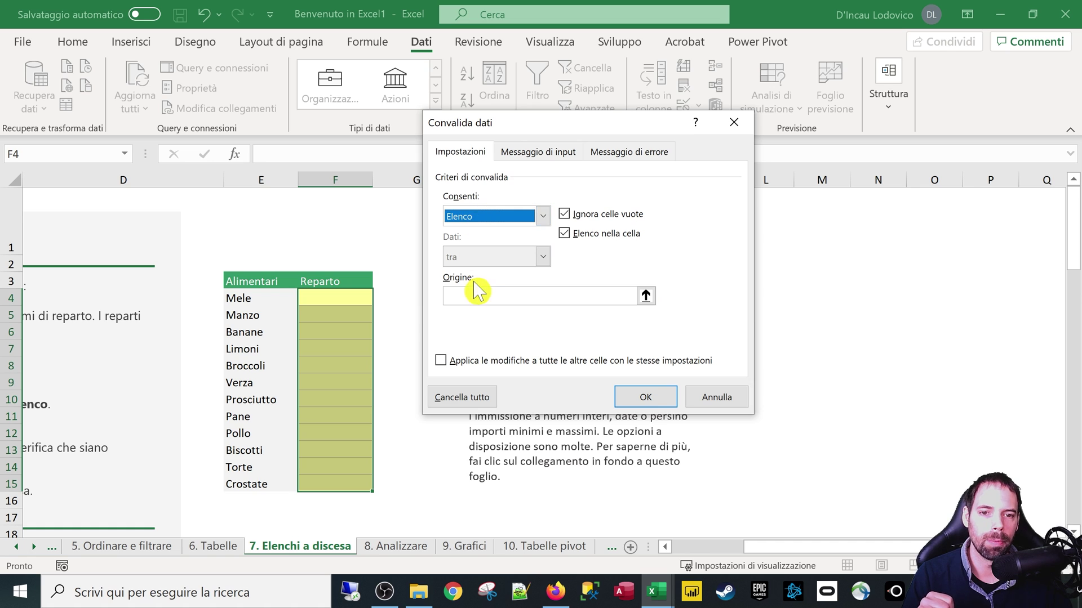
{"action": "left_click", "coordinate": [465, 297]}
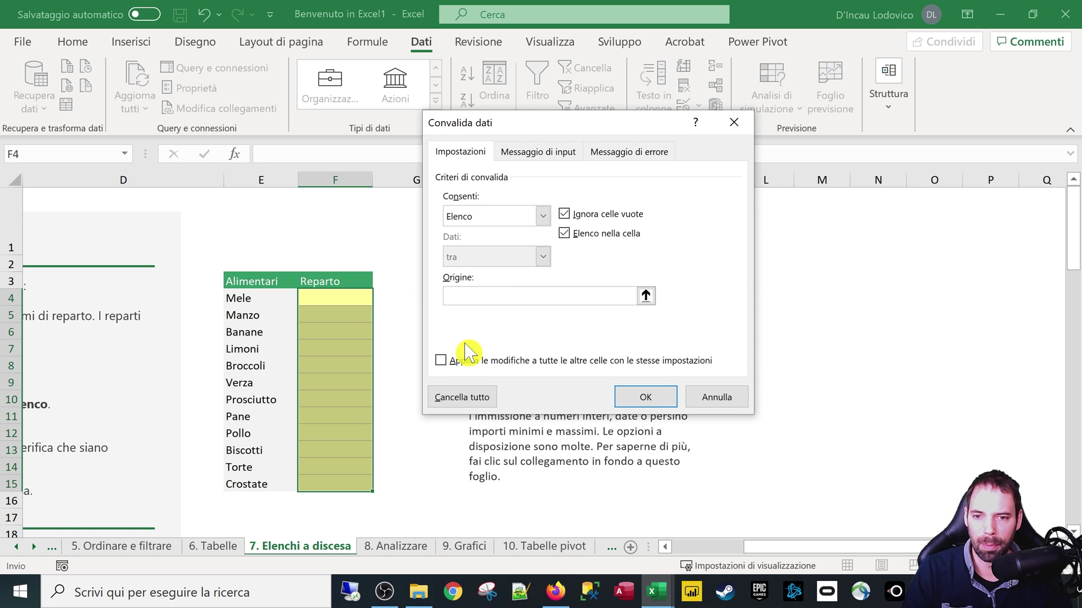
Cancel the validation dialog unapplied, scroll the sheet, and open the Power Pivot data model window.
{"action": "left_click", "coordinate": [733, 396]}
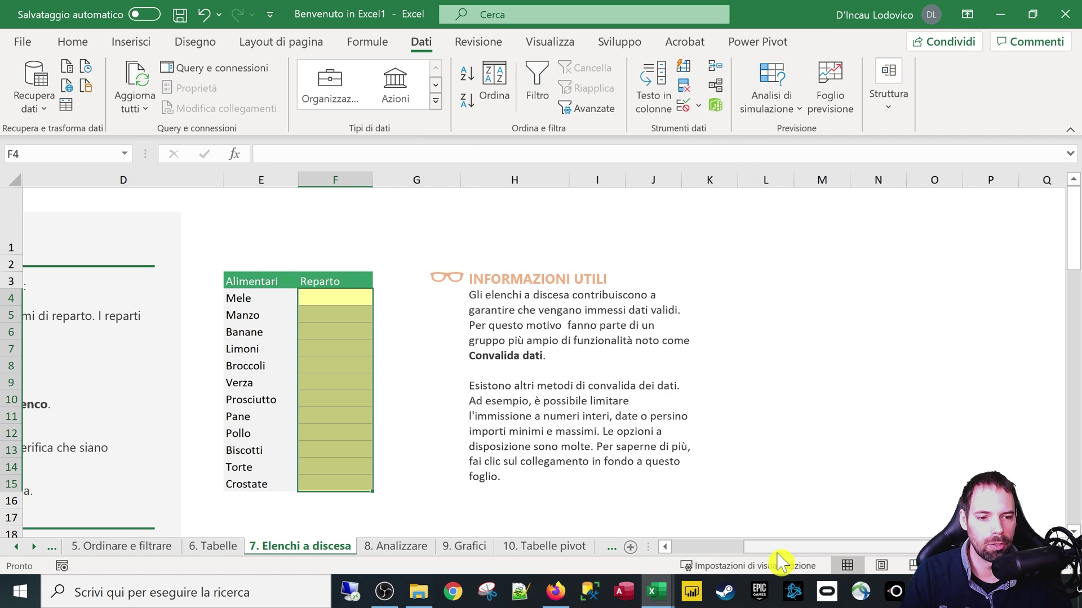
{"action": "left_click_drag", "start_coordinate": [778, 549], "coordinate": [701, 550]}
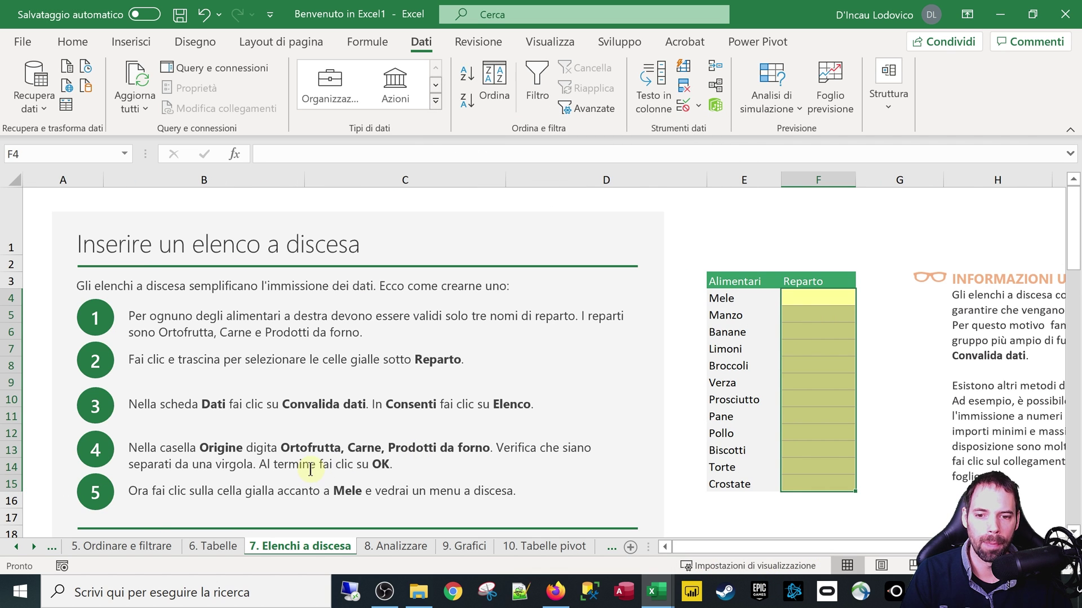
{"action": "left_click_drag", "start_coordinate": [842, 548], "coordinate": [916, 550]}
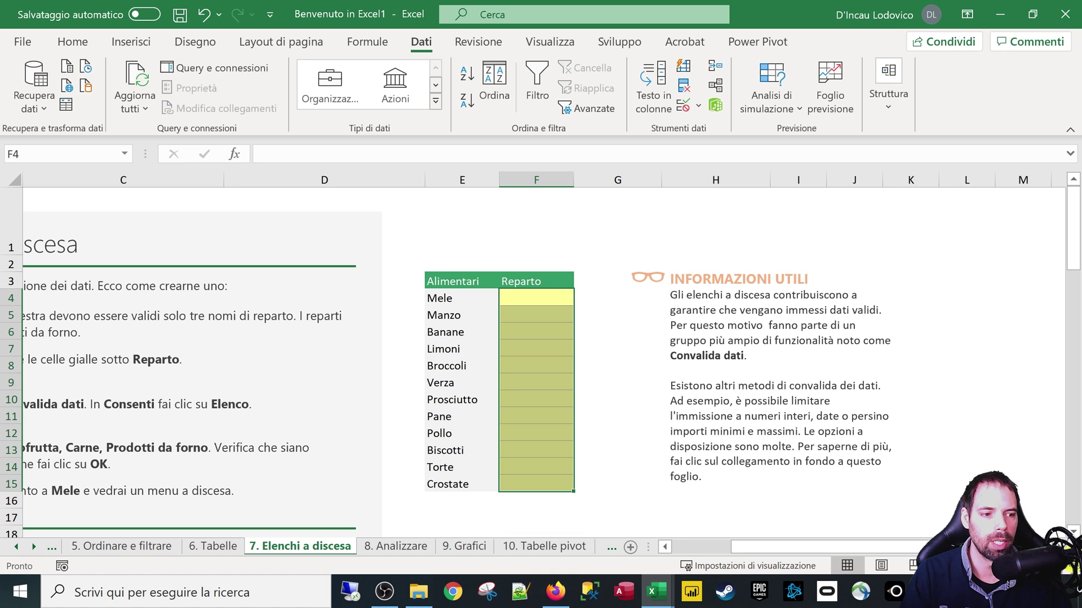
{"action": "scroll", "coordinate": [536, 361], "scroll_direction": "right", "scroll_amount": 1}
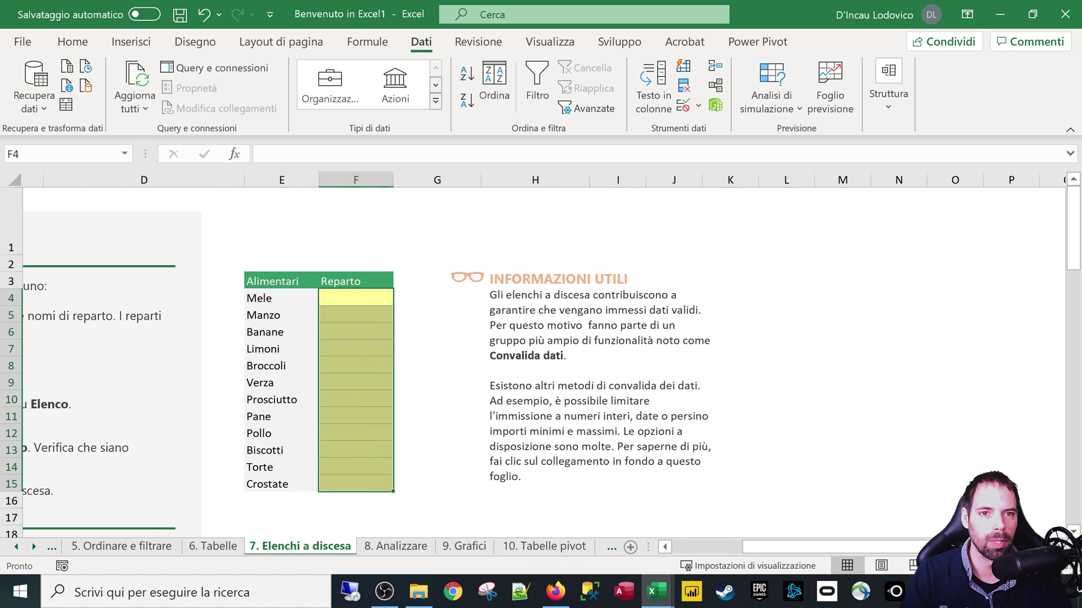
{"action": "left_click", "coordinate": [706, 108]}
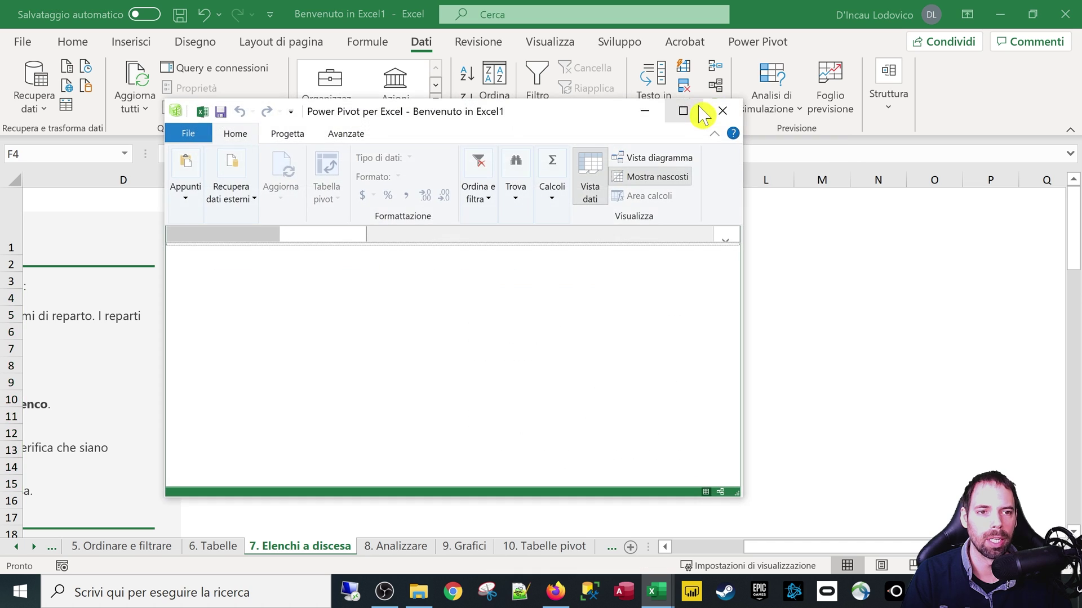
Close Power Pivot, reopen Convalida dati as Elenco and enter the Origine source list.
{"action": "left_click", "coordinate": [698, 106]}
{"action": "left_click", "coordinate": [723, 132]}
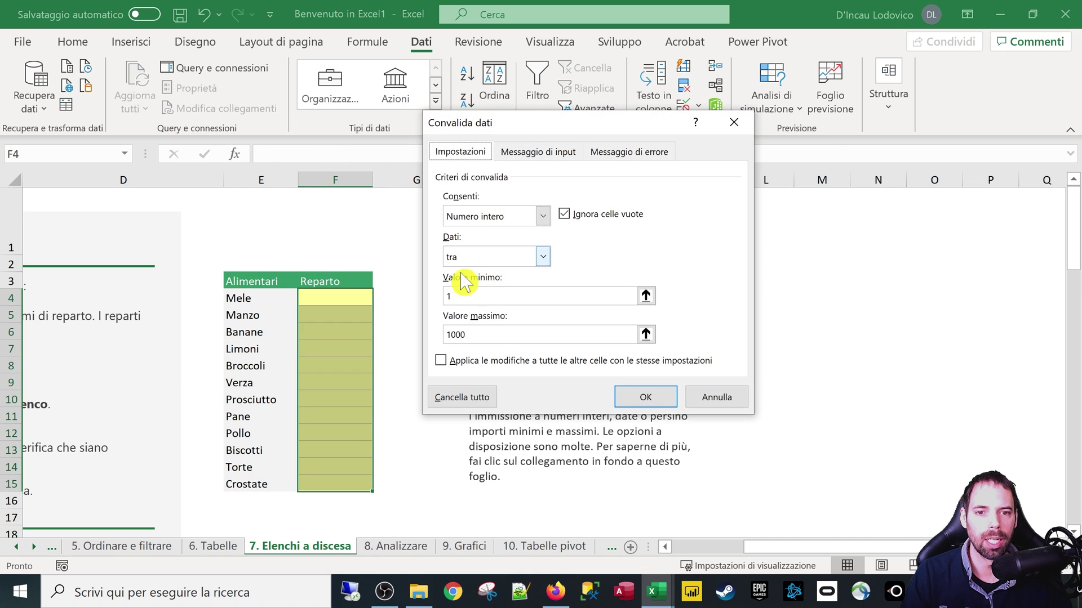
{"action": "left_click", "coordinate": [496, 216]}
{"action": "left_click", "coordinate": [483, 271]}
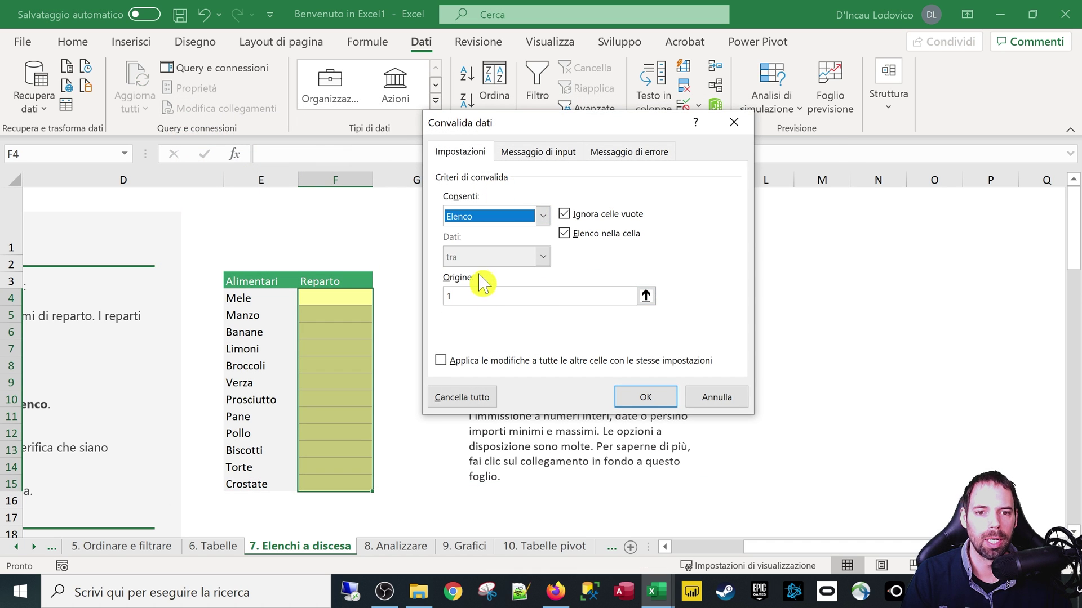
{"action": "left_click", "coordinate": [493, 295]}
{"action": "type", "text": "O"}
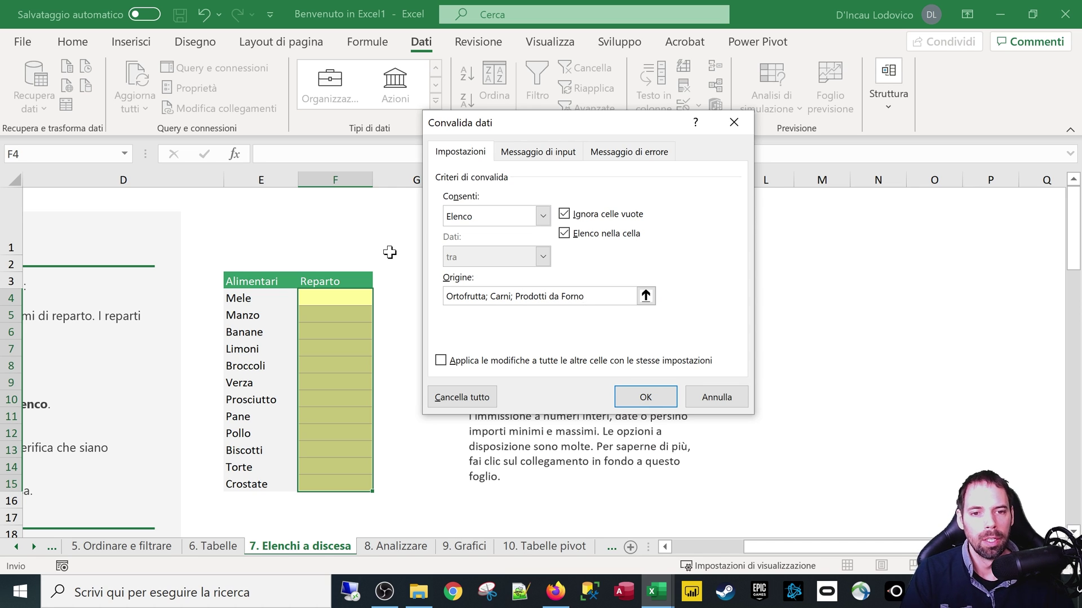
Go over the Origine entries Ortofrutta; Carni; Prodotti da Forno and their separators.
{"action": "left_click", "coordinate": [451, 293]}
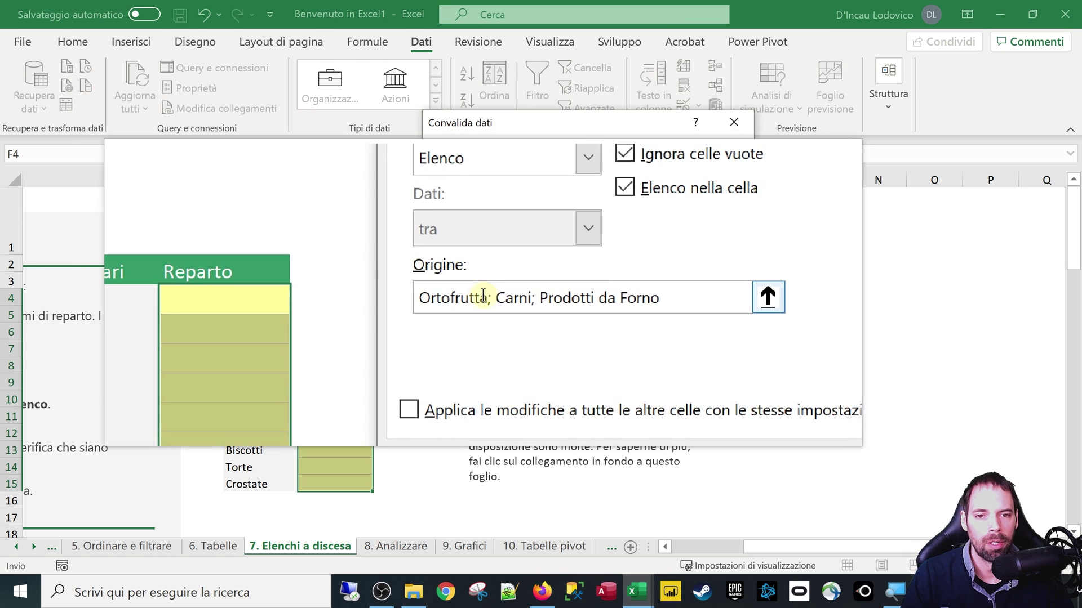
{"action": "double_click", "coordinate": [483, 295]}
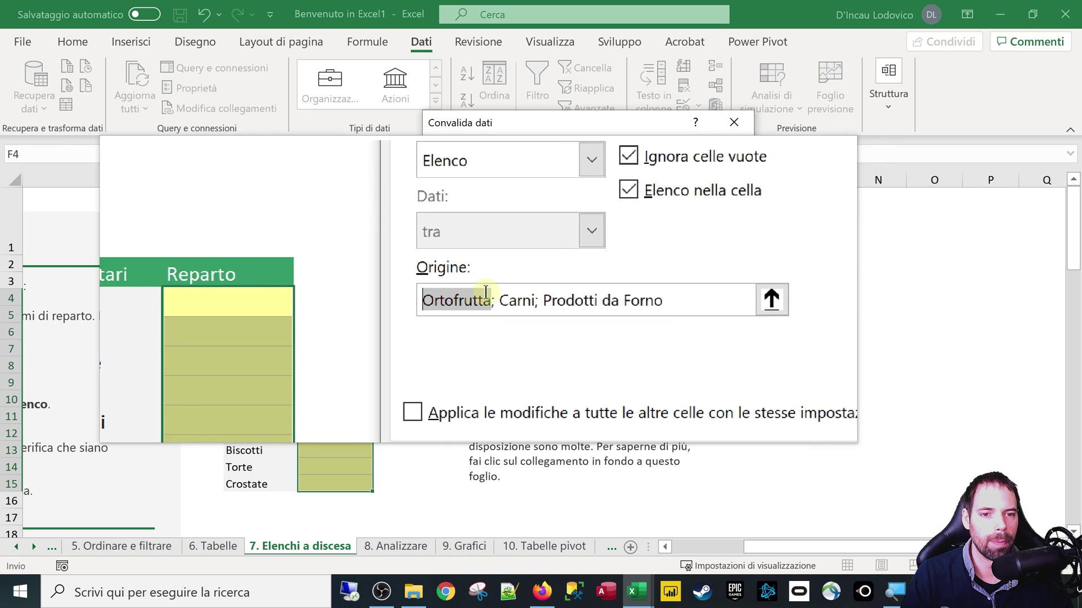
{"action": "left_click", "coordinate": [484, 298]}
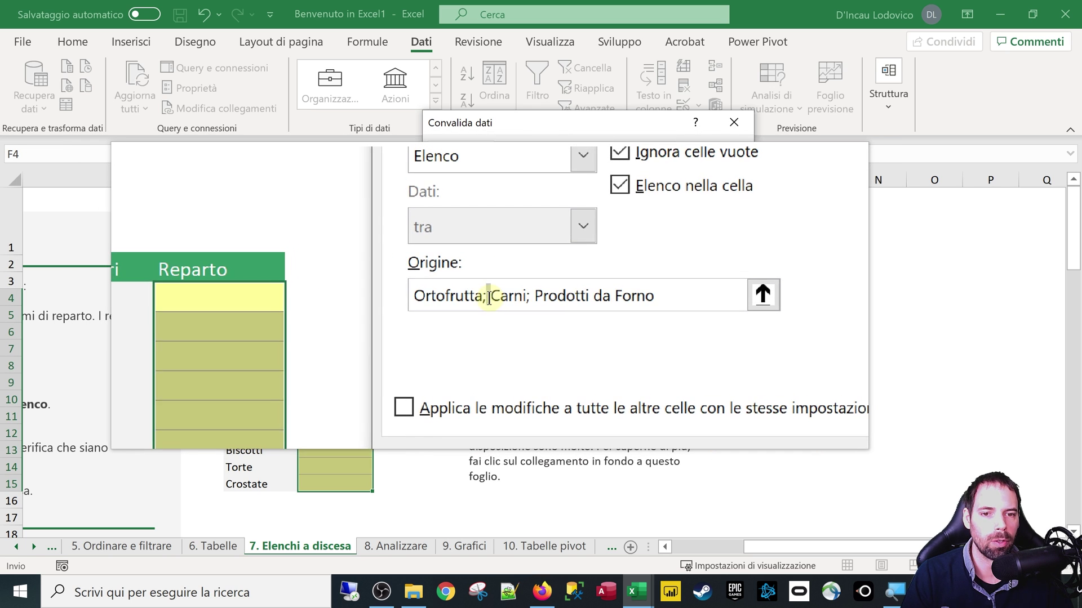
{"action": "double_click", "coordinate": [516, 296]}
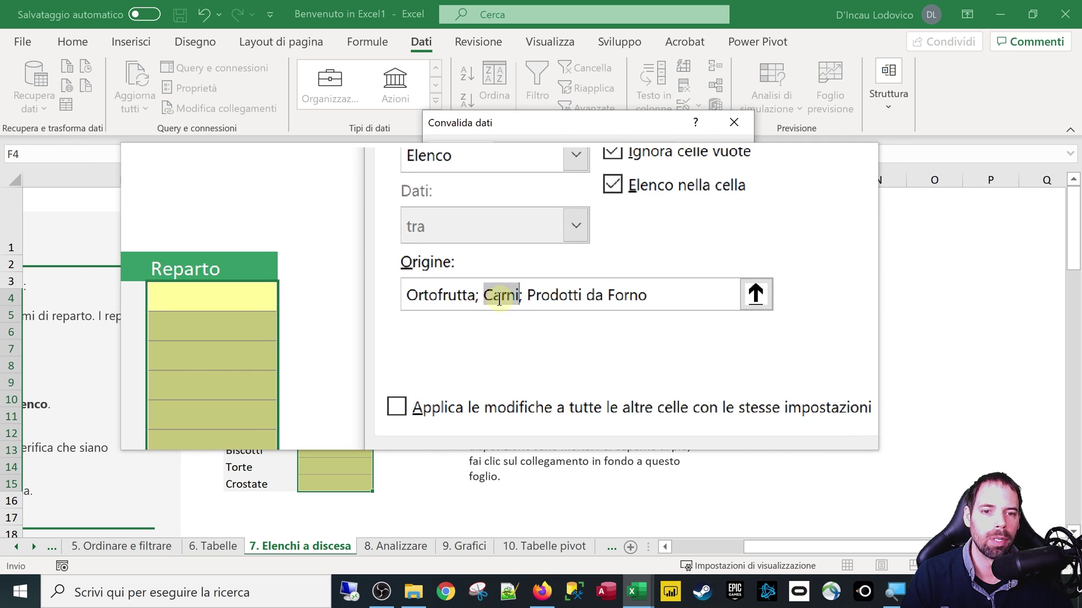
{"action": "left_click_drag", "start_coordinate": [525, 297], "coordinate": [657, 299]}
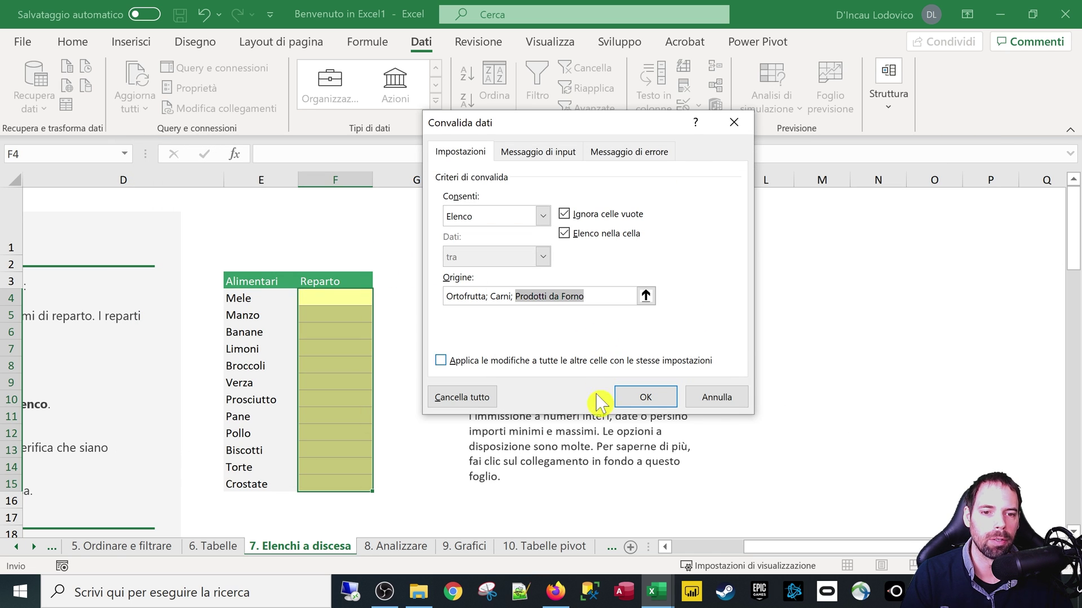
Apply the list validation, widen column F, and pick Prodotti da Forno for F4 and Carni for F5.
{"action": "left_click", "coordinate": [652, 406]}
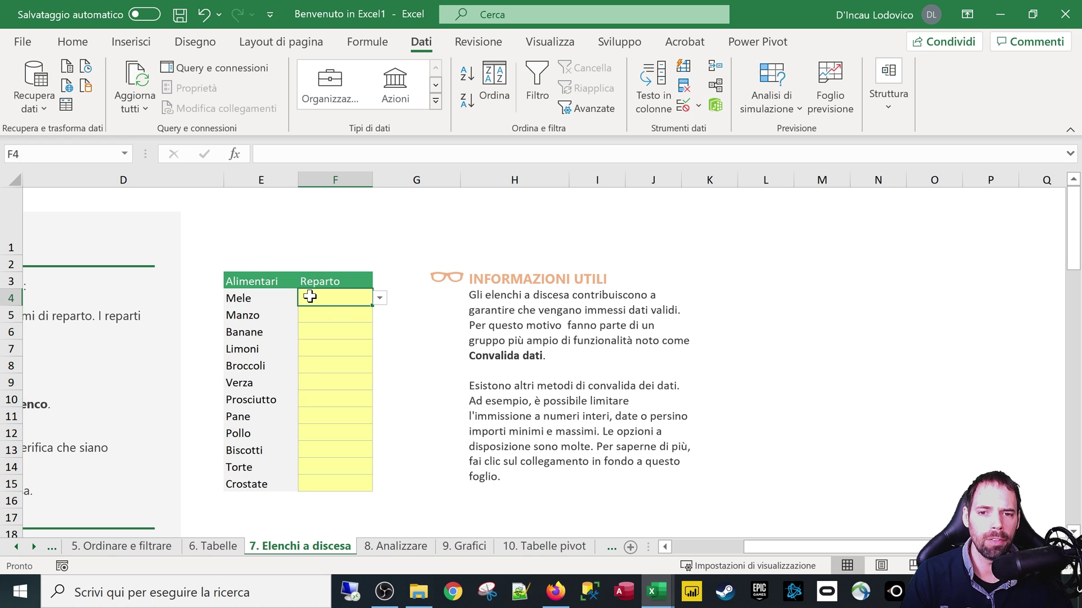
{"action": "left_click", "coordinate": [381, 300]}
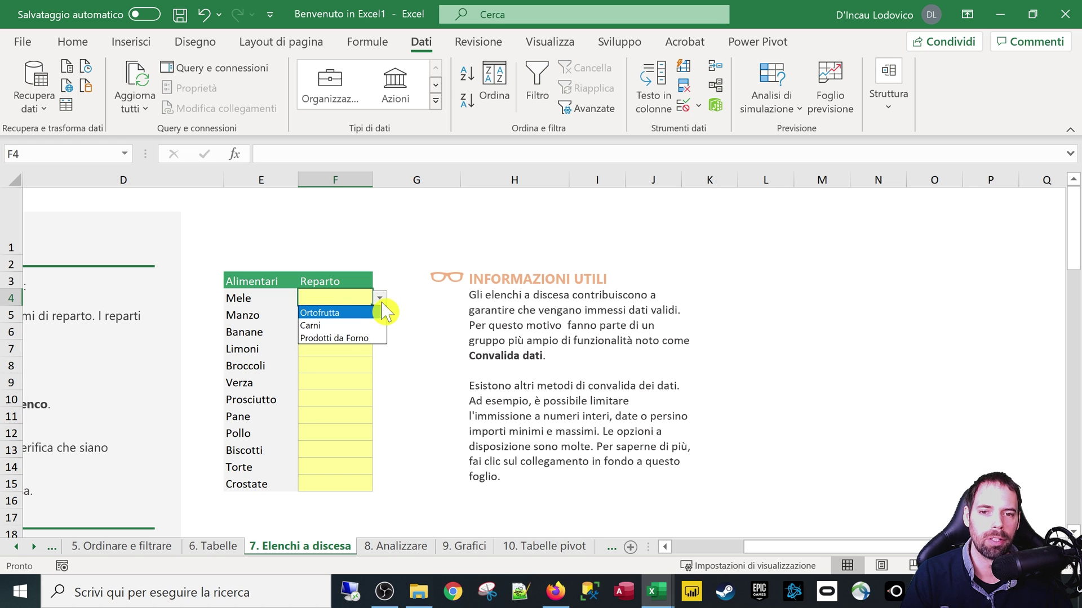
{"action": "left_click", "coordinate": [327, 338]}
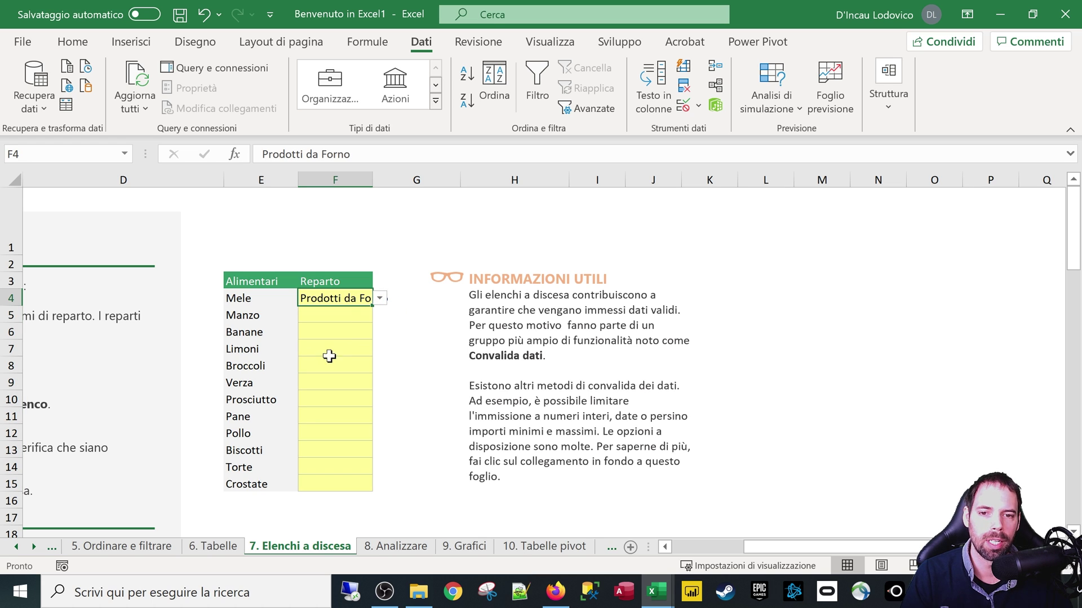
{"action": "left_click", "coordinate": [345, 314]}
{"action": "left_click_drag", "start_coordinate": [372, 180], "coordinate": [406, 180]}
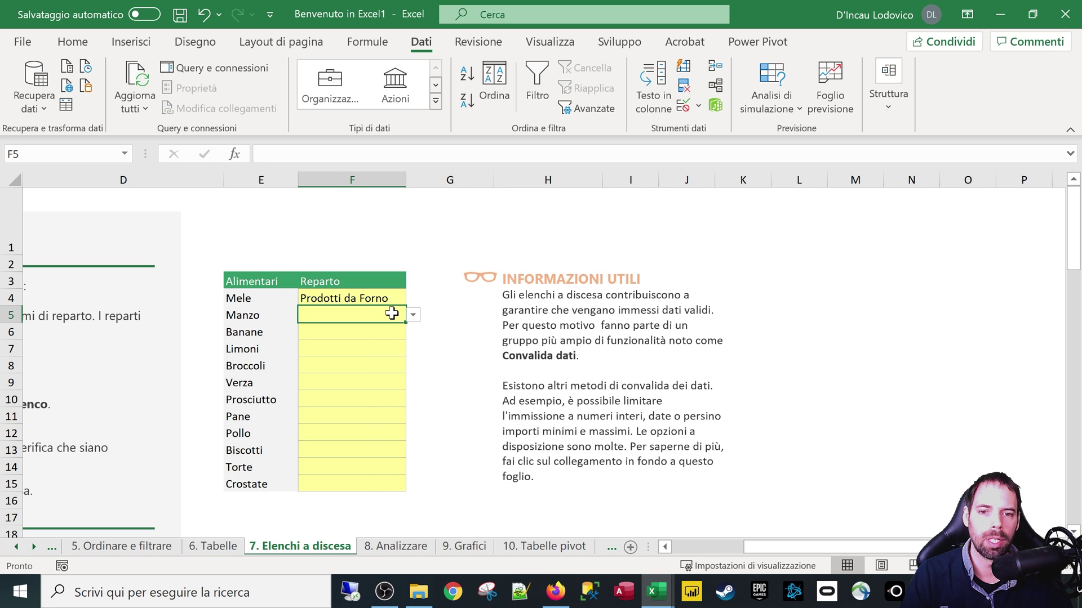
{"action": "left_click", "coordinate": [413, 315]}
{"action": "left_click", "coordinate": [375, 341]}
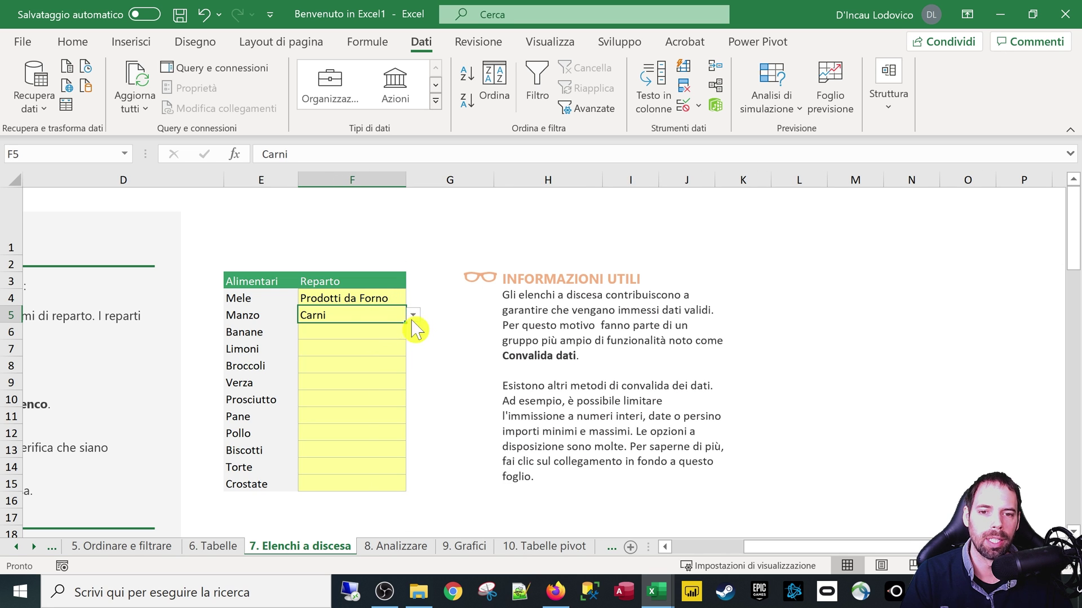
Test the validation by entering 'sdfgsdfg' in F6 and dismissing the rejection.
{"action": "left_click", "coordinate": [336, 335]}
{"action": "type", "text": "sdfgsdfg"}
{"action": "key", "text": "Return"}
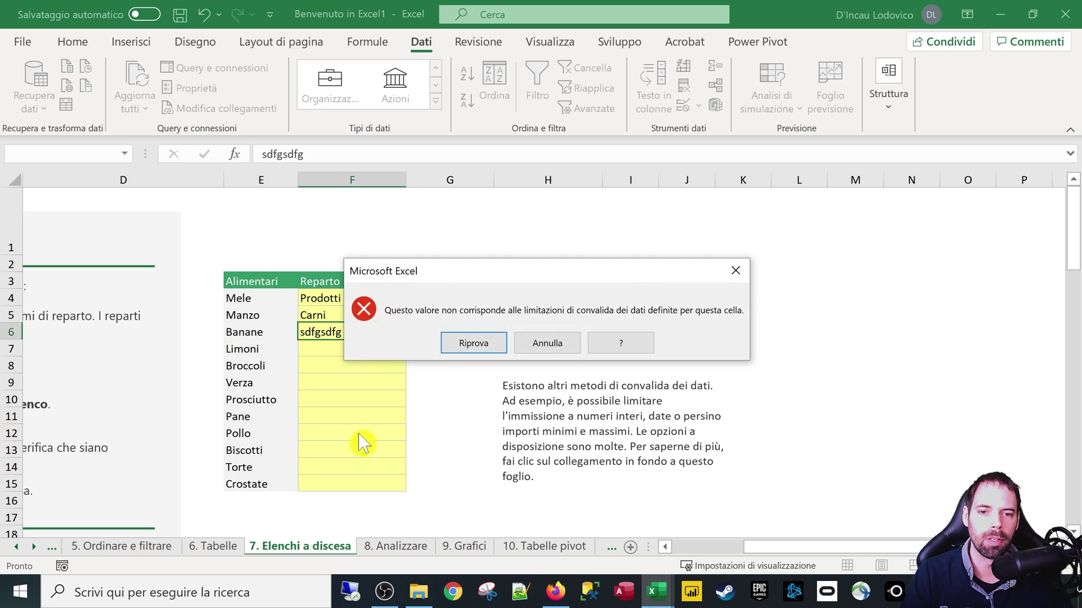
{"action": "left_click", "coordinate": [545, 346]}
Clear F5 and set Mele's department in F4 to Carni.
{"action": "left_click", "coordinate": [350, 317]}
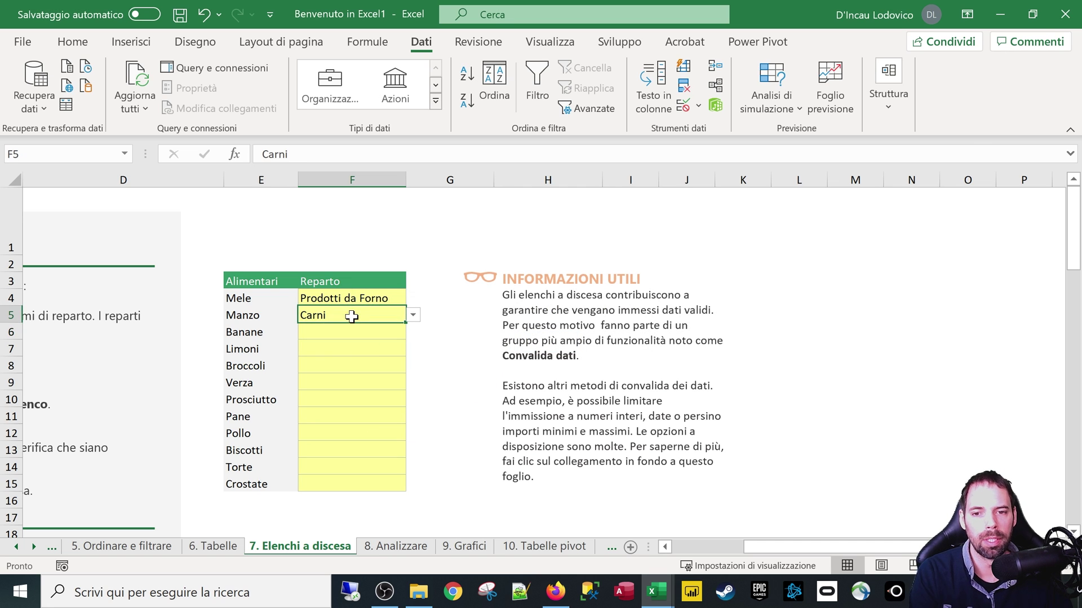
{"action": "key", "text": "Delete"}
{"action": "left_click", "coordinate": [349, 299]}
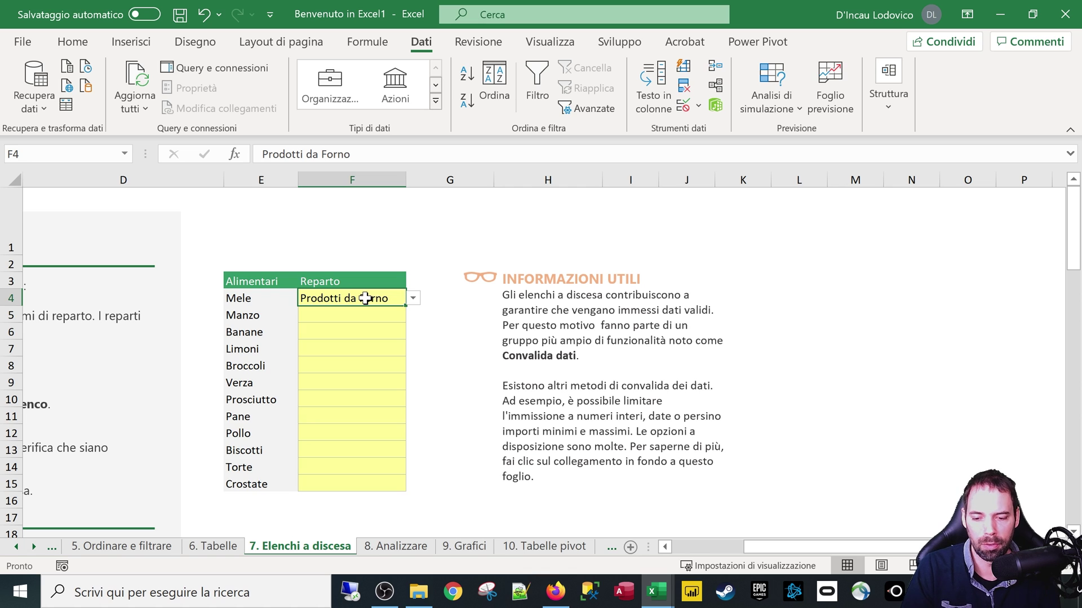
{"action": "type", "text": "Carni"}
{"action": "key", "text": "Return"}
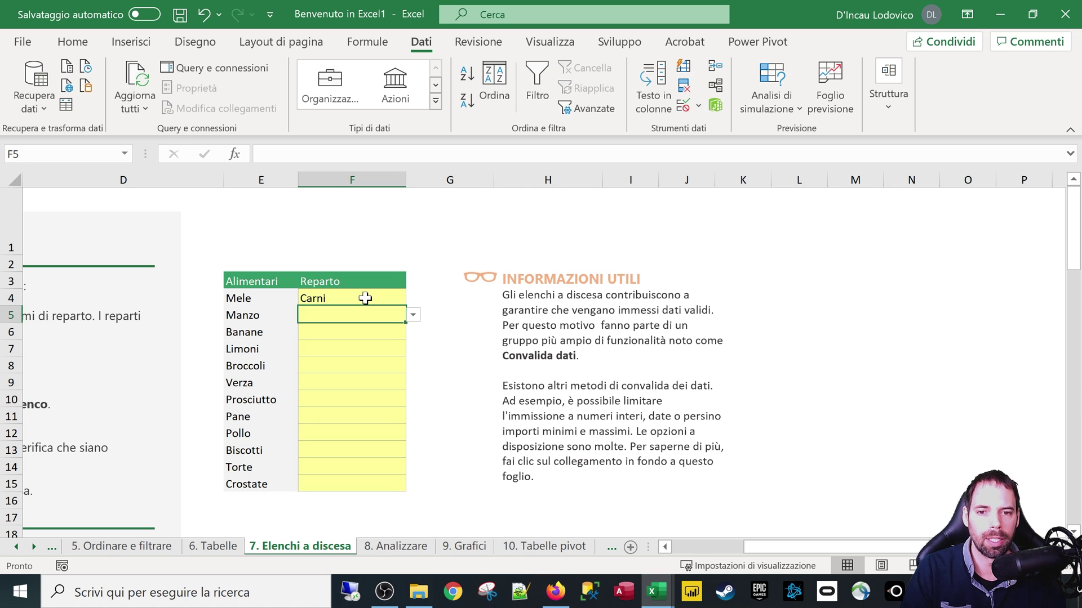
{"action": "left_click", "coordinate": [365, 299]}
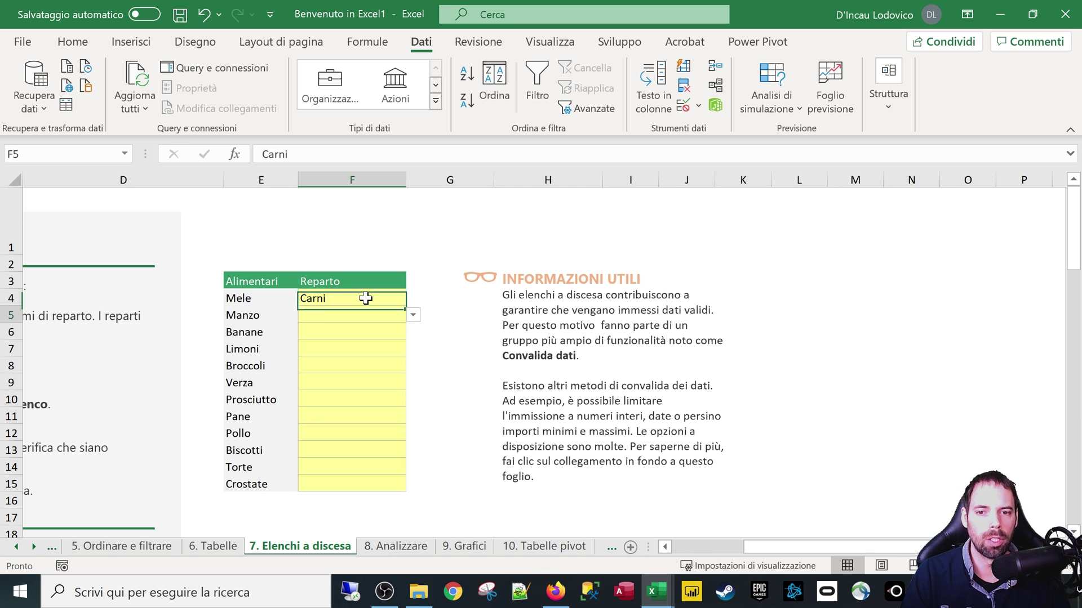
{"action": "key", "text": "Return"}
{"action": "left_click", "coordinate": [366, 298]}
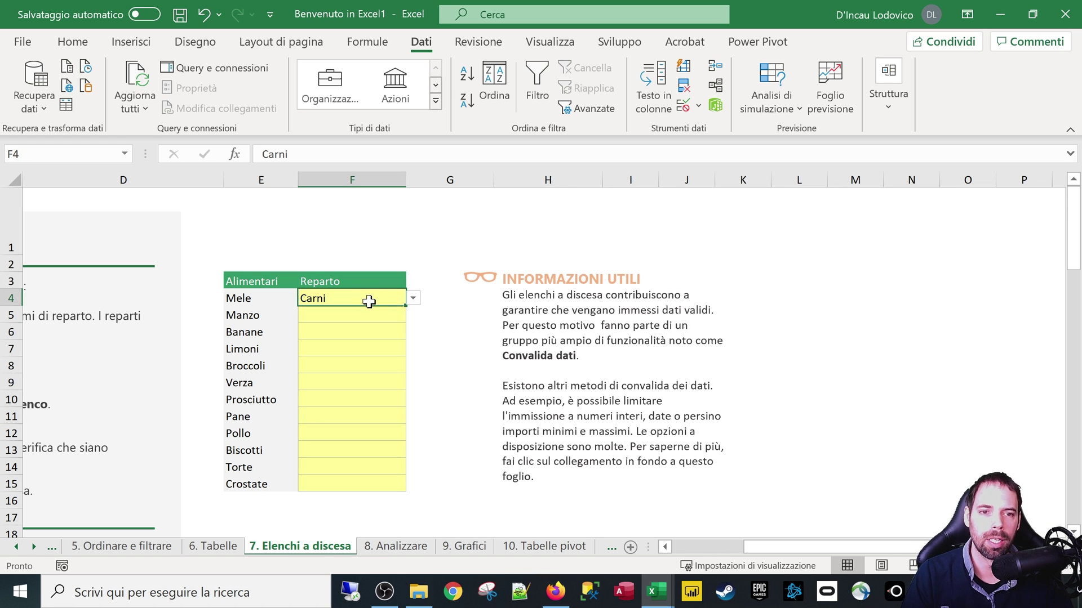
{"action": "type", "text": "C"}
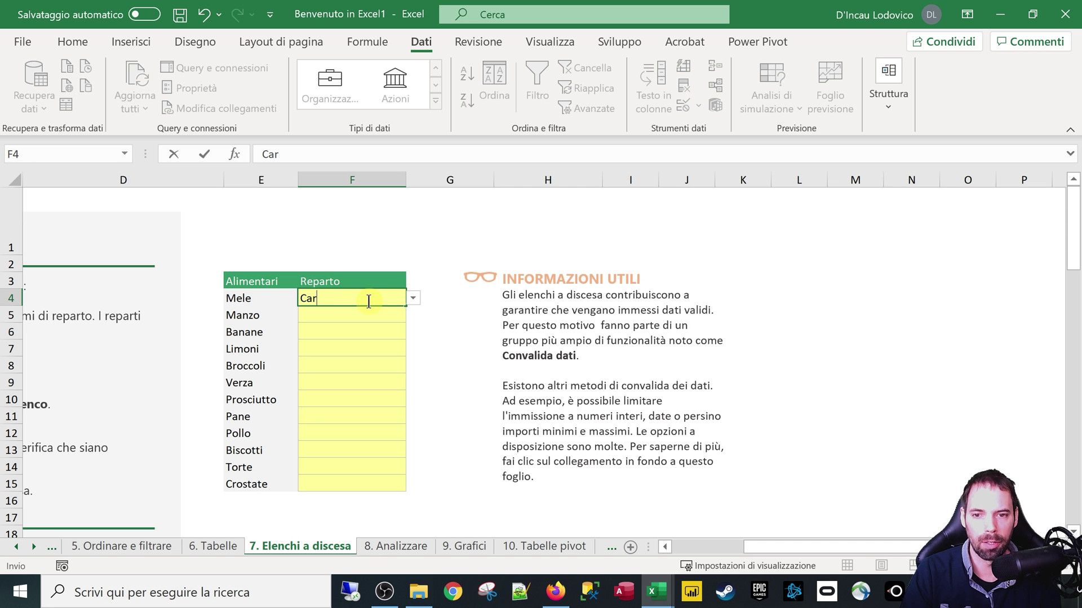
{"action": "key", "text": "Return"}
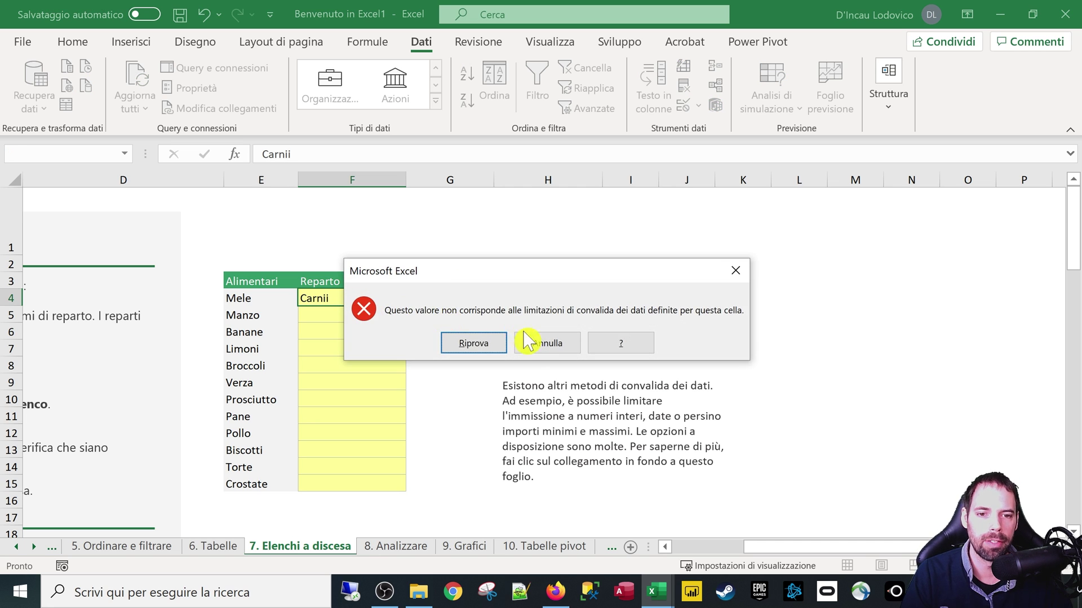
{"action": "left_click", "coordinate": [533, 342]}
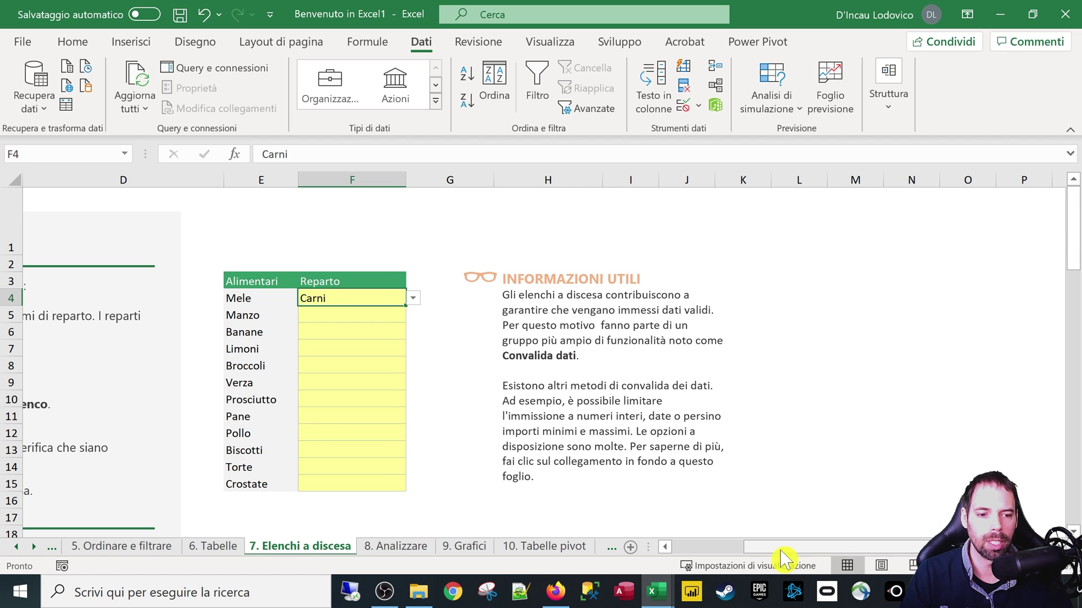
{"action": "left_click_drag", "start_coordinate": [781, 547], "coordinate": [736, 557]}
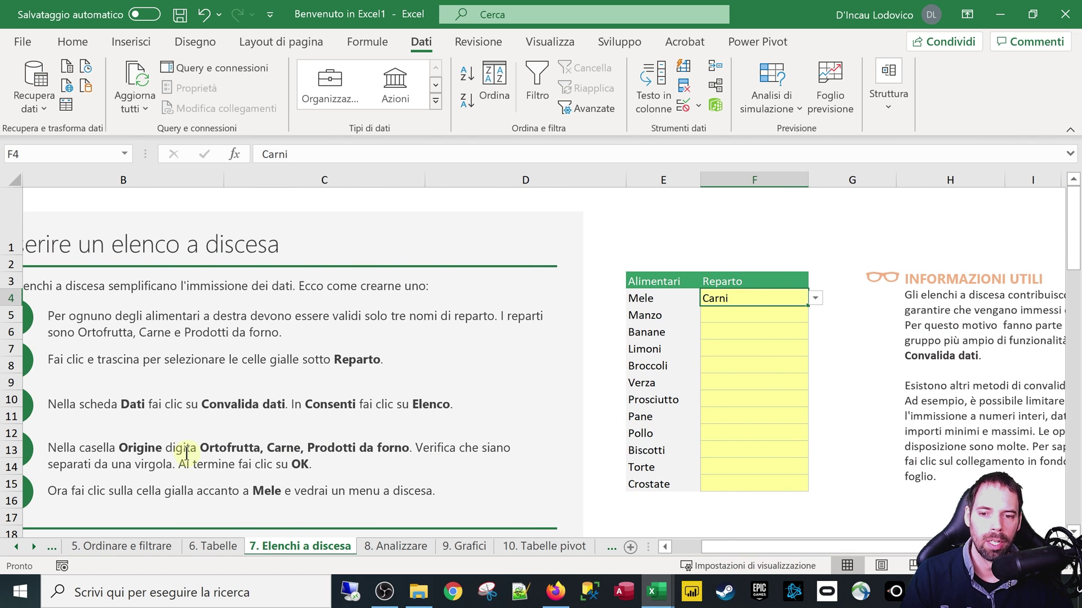
{"action": "left_click", "coordinate": [247, 463]}
{"action": "scroll", "coordinate": [256, 451], "scroll_direction": "down", "scroll_amount": 3}
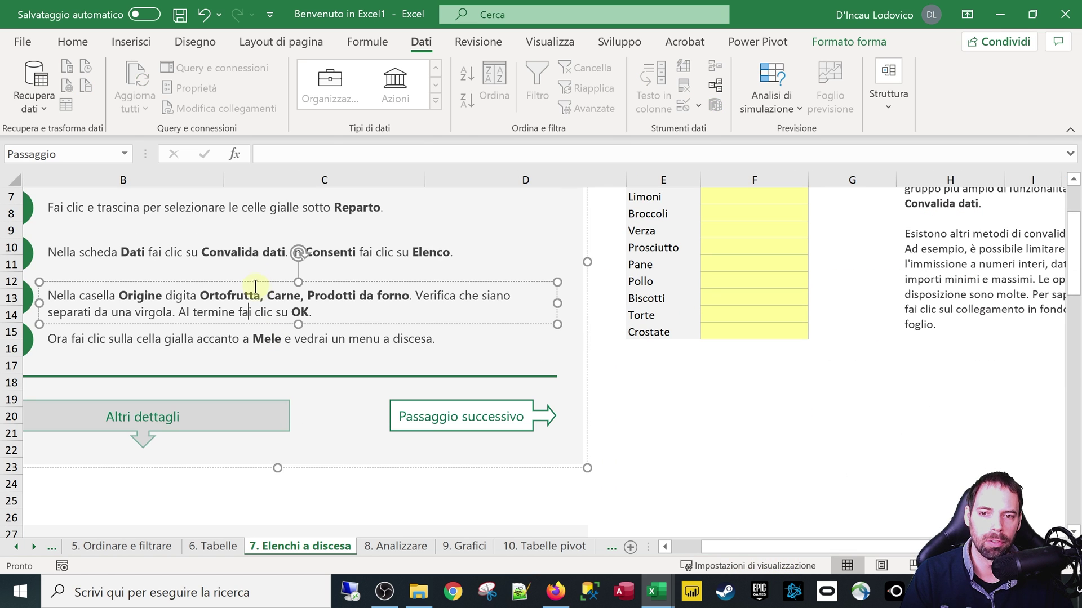
{"action": "double_click", "coordinate": [303, 298]}
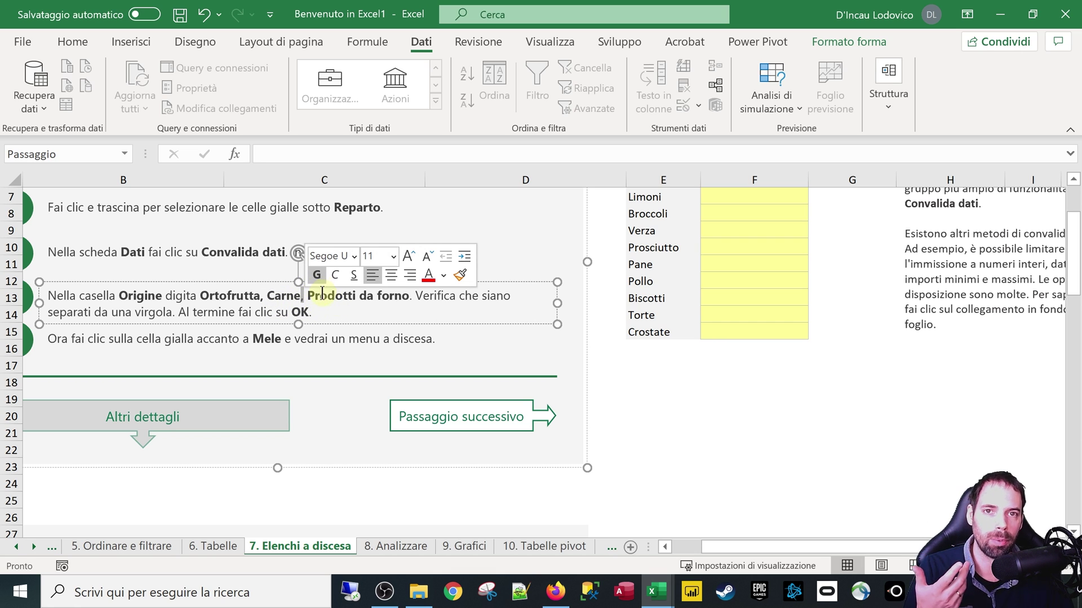
{"action": "double_click", "coordinate": [260, 299]}
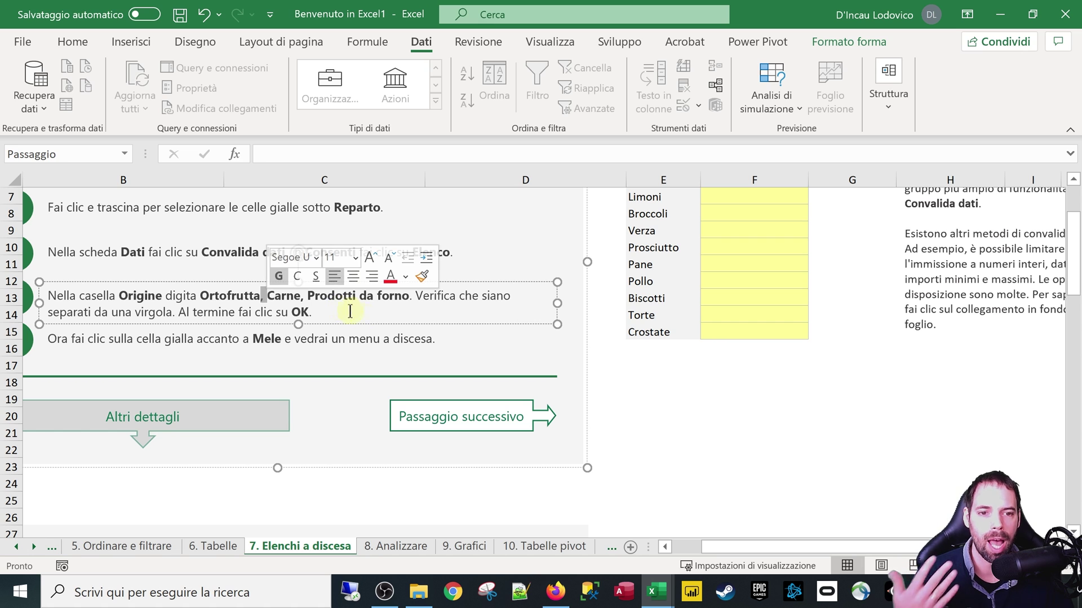
{"action": "left_click", "coordinate": [732, 370]}
{"action": "scroll", "coordinate": [751, 401], "scroll_direction": "up", "scroll_amount": 3}
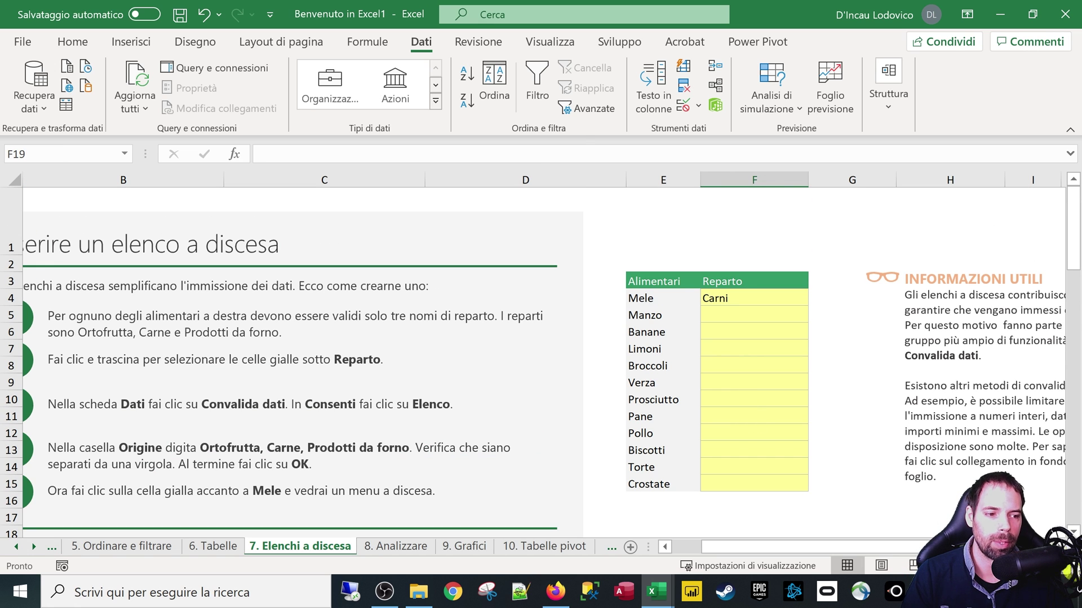
{"action": "scroll", "coordinate": [733, 367], "scroll_direction": "right", "scroll_amount": 3}
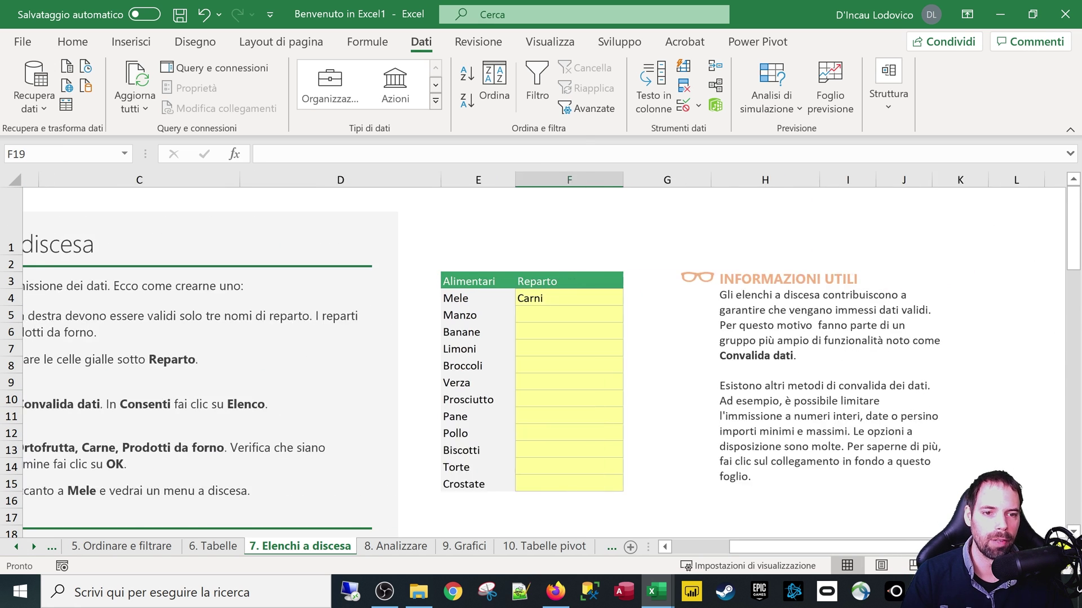
{"action": "scroll", "coordinate": [732, 367], "scroll_direction": "right", "scroll_amount": 3}
{"action": "left_click_drag", "start_coordinate": [338, 301], "coordinate": [356, 466]}
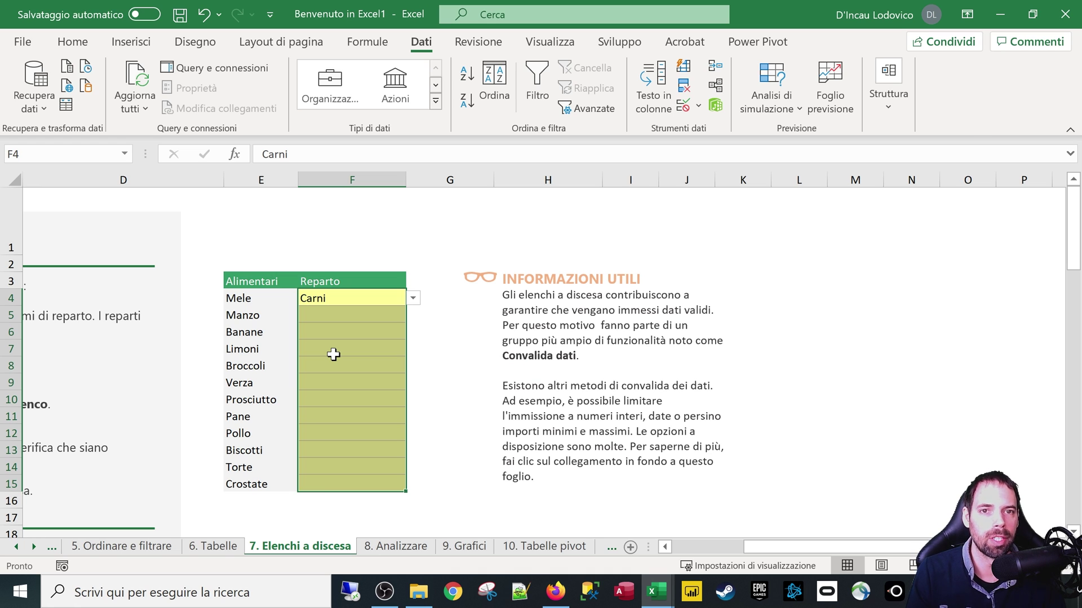
{"action": "left_click", "coordinate": [698, 105]}
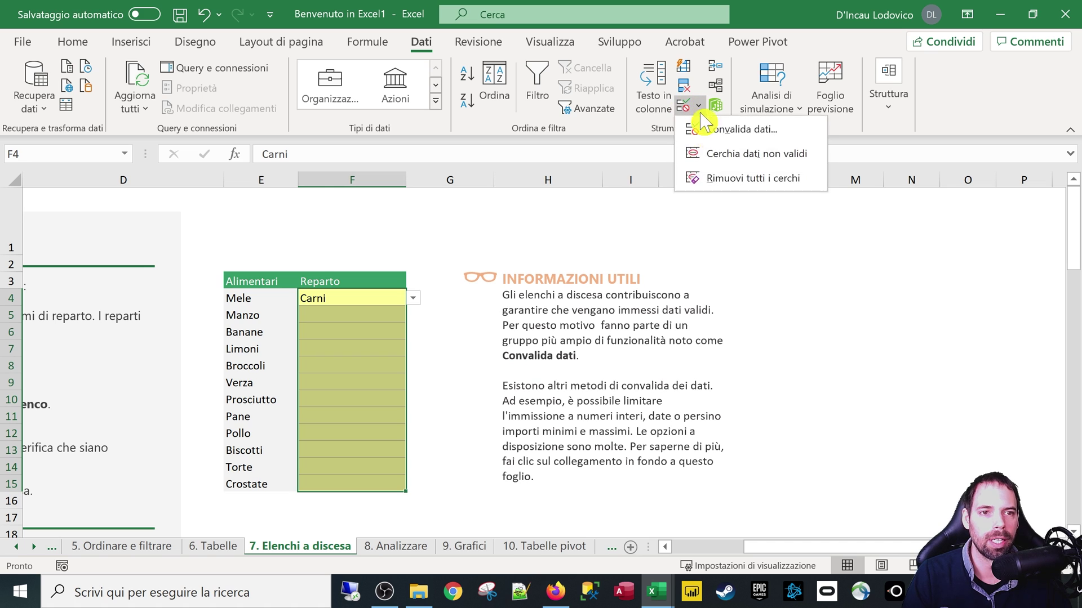
{"action": "left_click", "coordinate": [711, 130]}
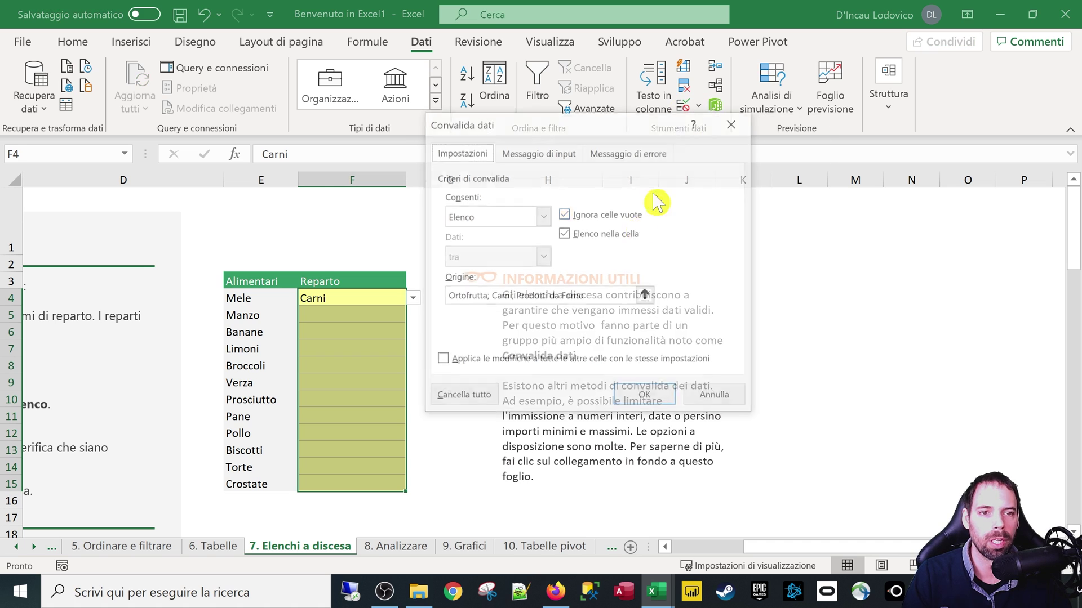
{"action": "left_click", "coordinate": [548, 297]}
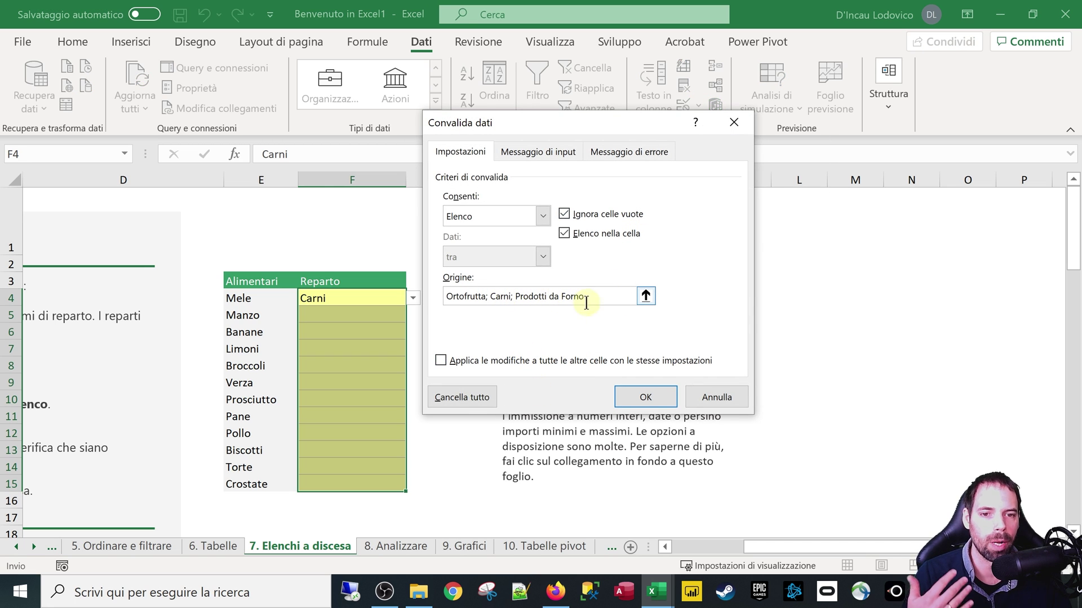
{"action": "left_click", "coordinate": [715, 400]}
{"action": "scroll", "coordinate": [346, 362], "scroll_direction": "down", "scroll_amount": 3}
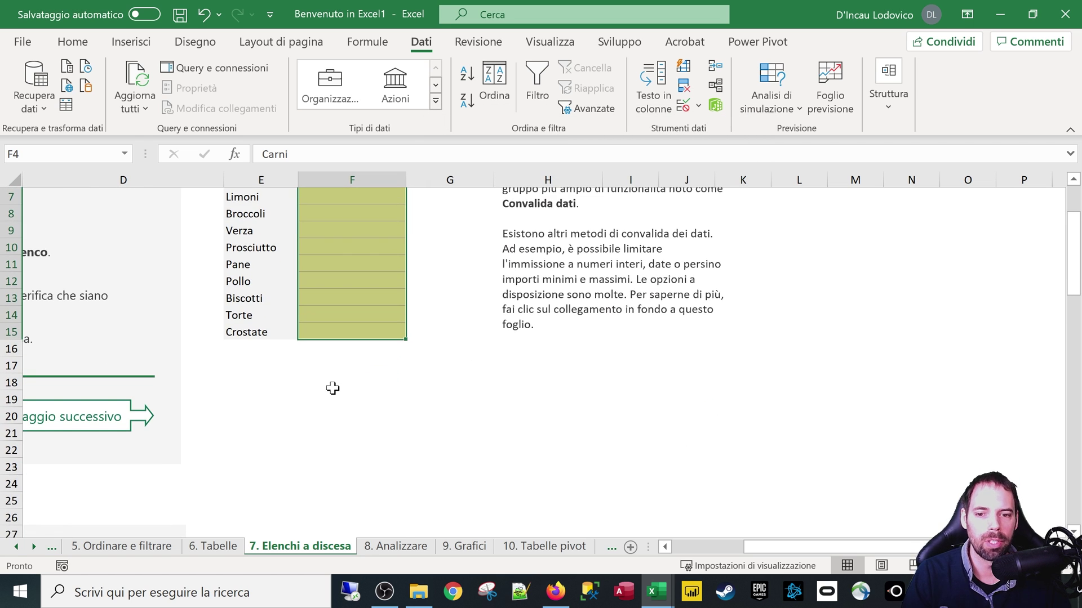
{"action": "scroll", "coordinate": [333, 389], "scroll_direction": "down", "scroll_amount": 7}
Select the Alimentari/Reparto range, try a Ctrl+T table on E33:E34, and cancel it.
{"action": "left_click", "coordinate": [290, 365]}
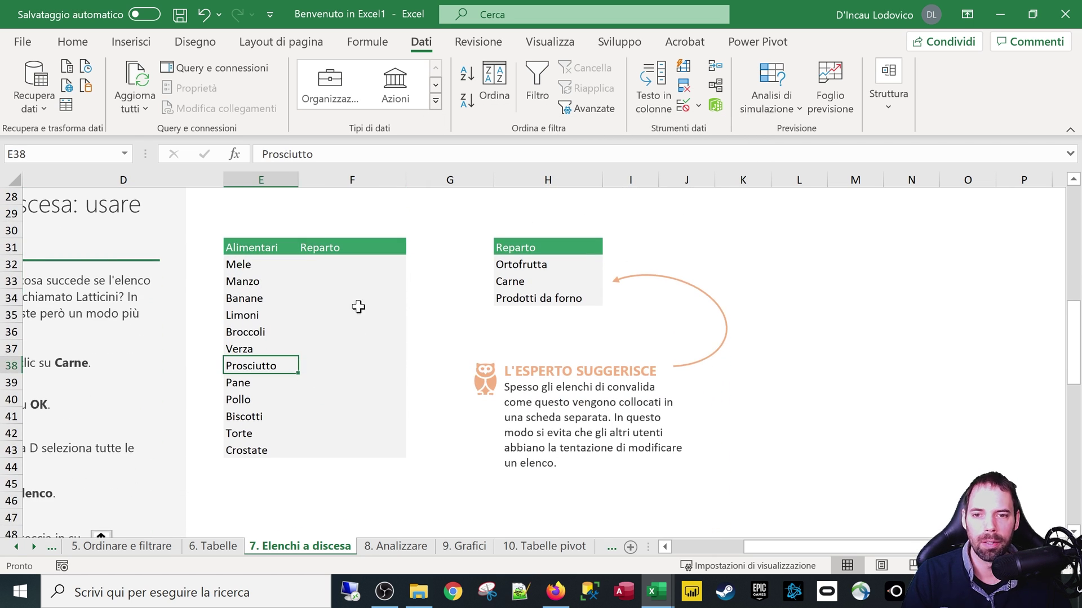
{"action": "left_click_drag", "start_coordinate": [273, 245], "coordinate": [346, 454]}
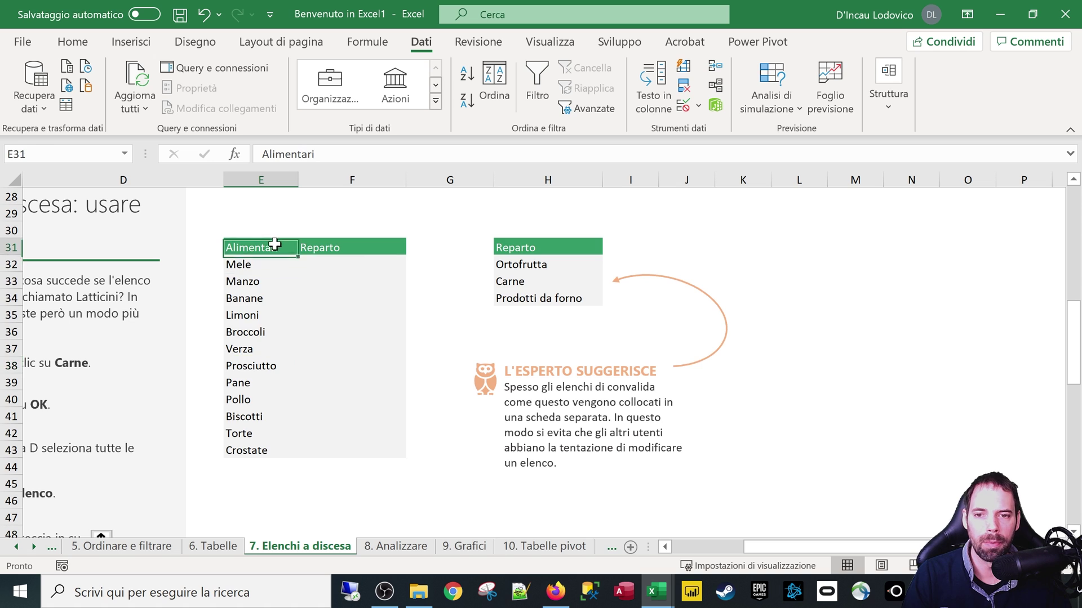
{"action": "left_click", "coordinate": [326, 329]}
{"action": "left_click_drag", "start_coordinate": [290, 279], "coordinate": [290, 289]}
{"action": "key", "text": "ctrl+t"}
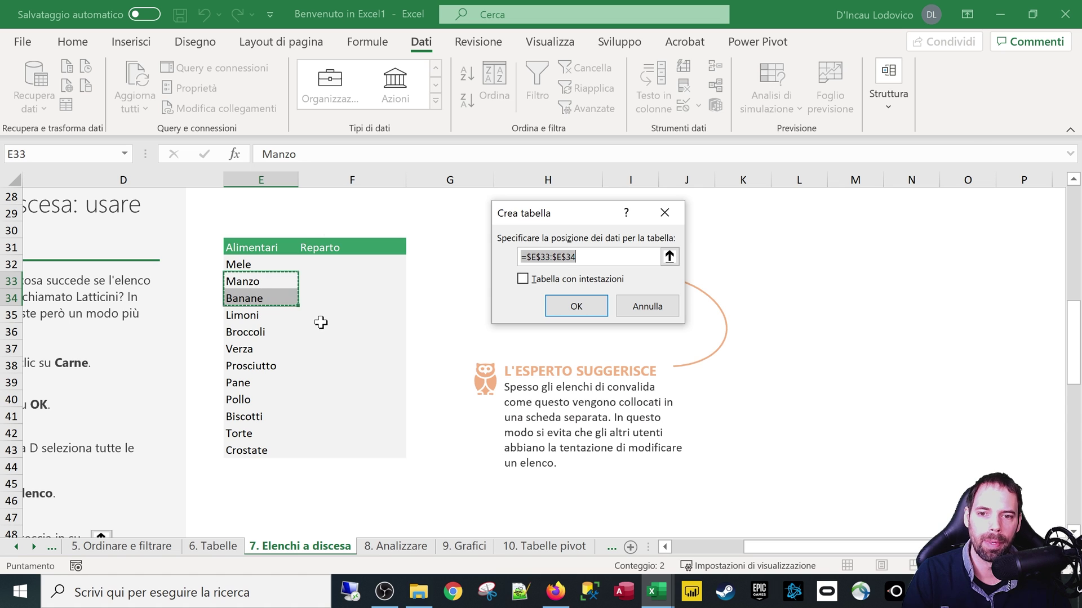
{"action": "left_click", "coordinate": [631, 307]}
From F32, create a table over E31:F43 with Tabella con intestazioni ticked.
{"action": "left_click", "coordinate": [307, 265]}
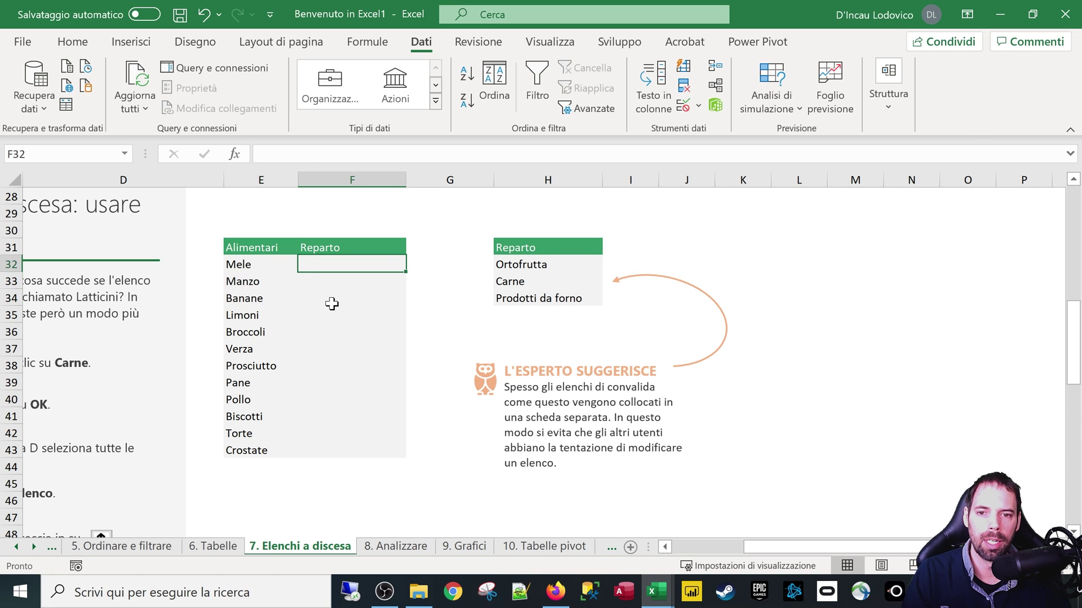
{"action": "key", "text": "ctrl+t"}
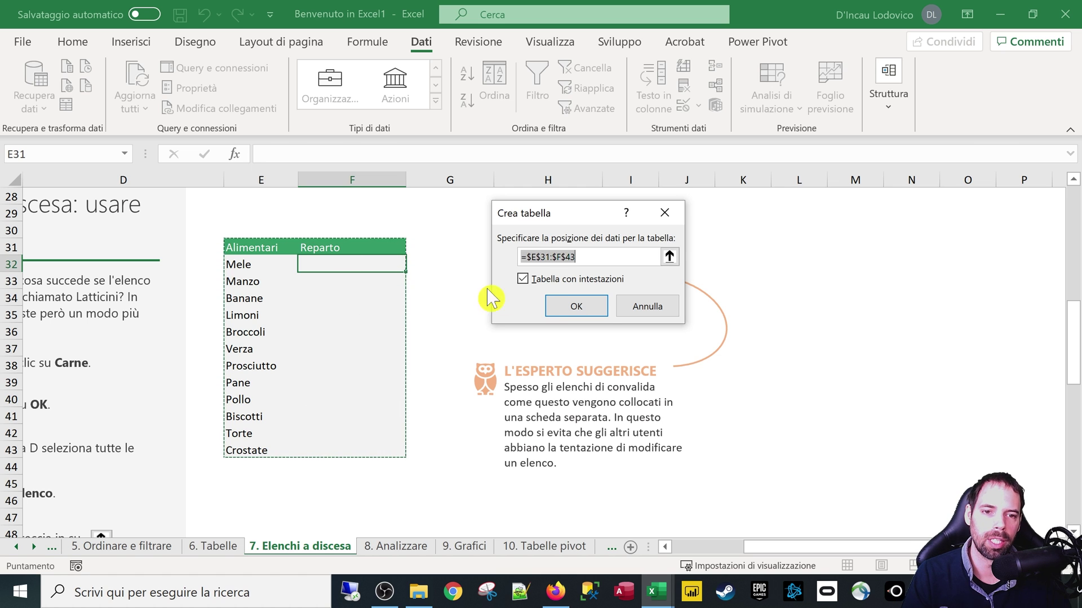
{"action": "left_click", "coordinate": [575, 307]}
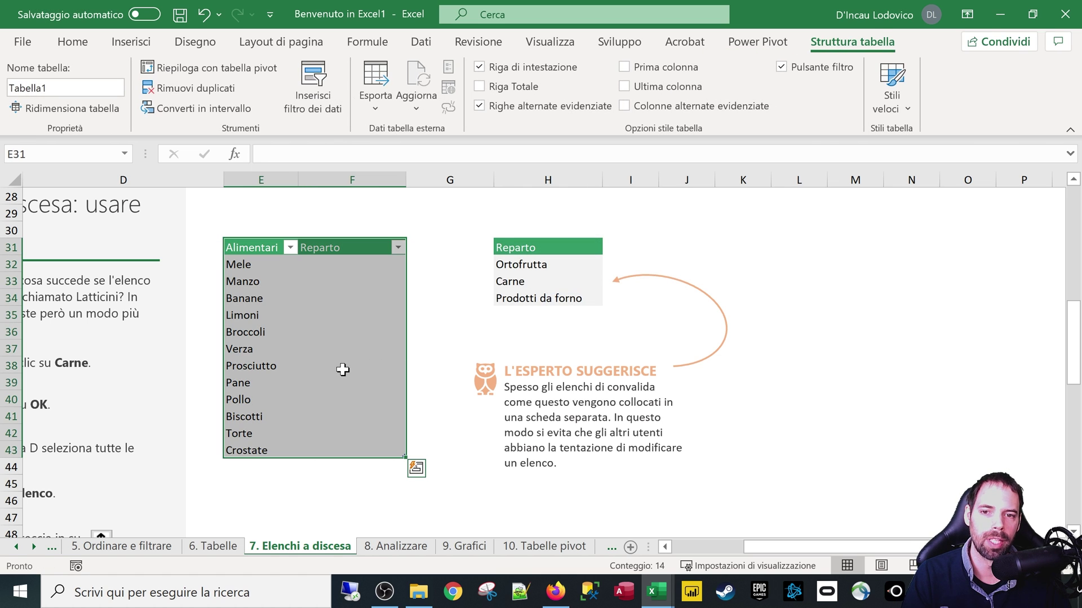
{"action": "left_click", "coordinate": [338, 350]}
Turn off the filter buttons on the Alimentari/Reparto table.
{"action": "left_click", "coordinate": [339, 272]}
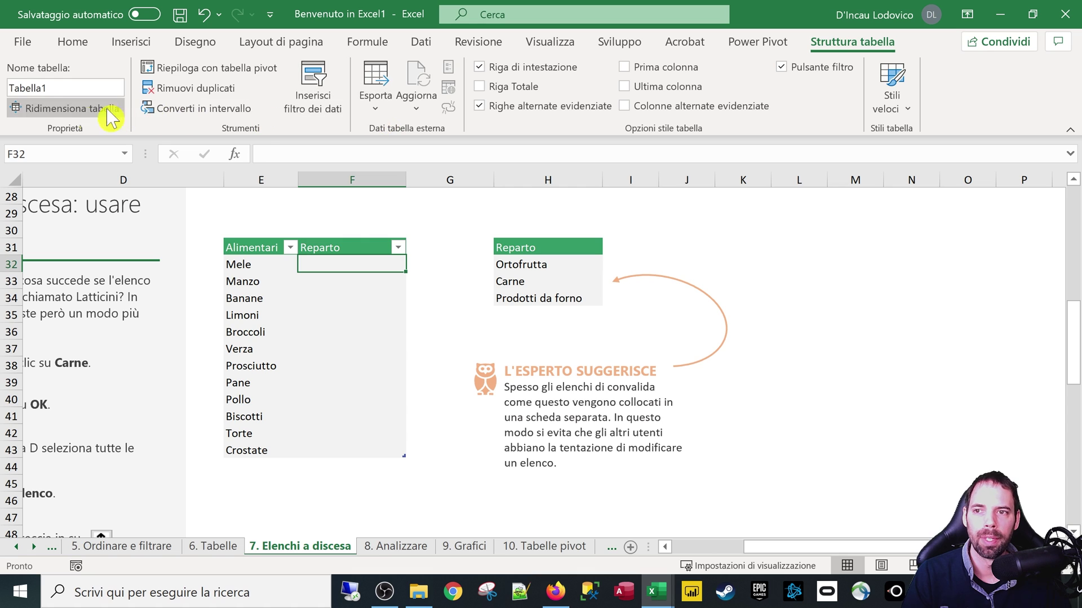
{"action": "left_click", "coordinate": [418, 45]}
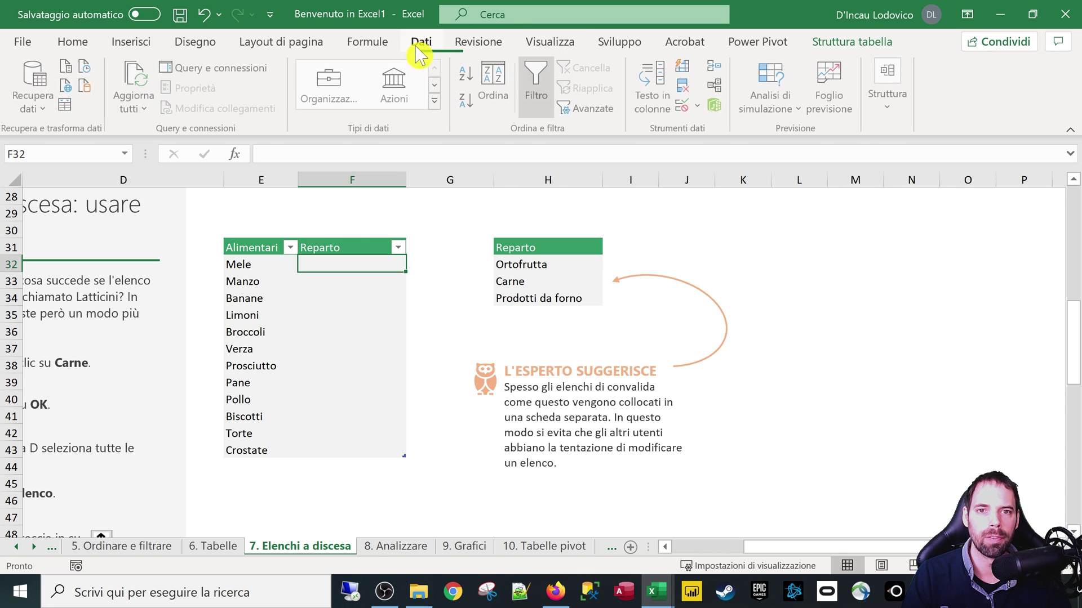
{"action": "left_click", "coordinate": [536, 85]}
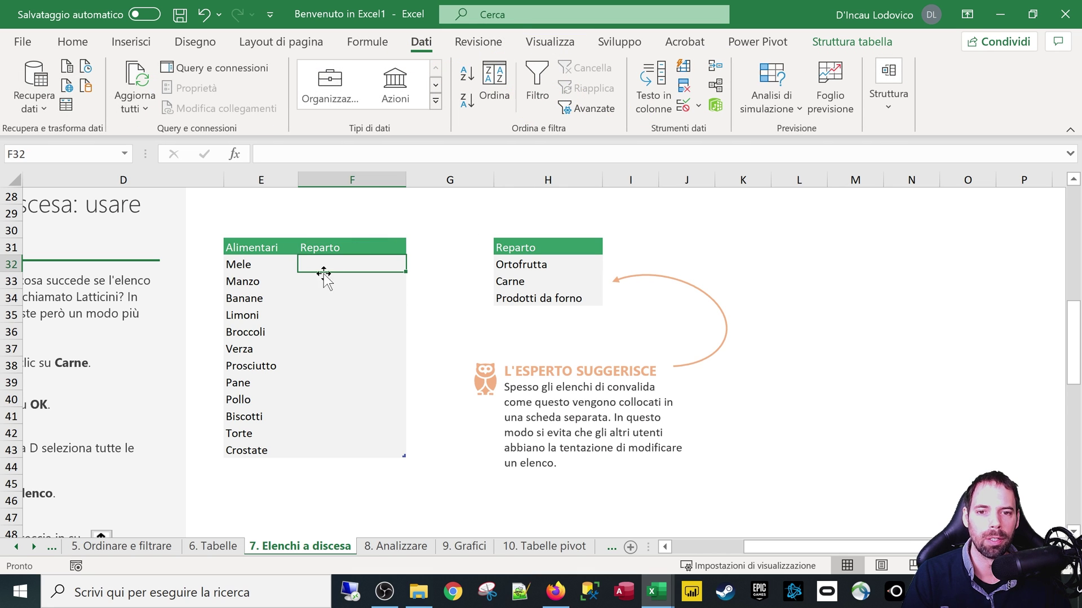
Select the empty Reparto cells F32:F43 in the table.
{"action": "left_click_drag", "start_coordinate": [324, 275], "coordinate": [338, 262]}
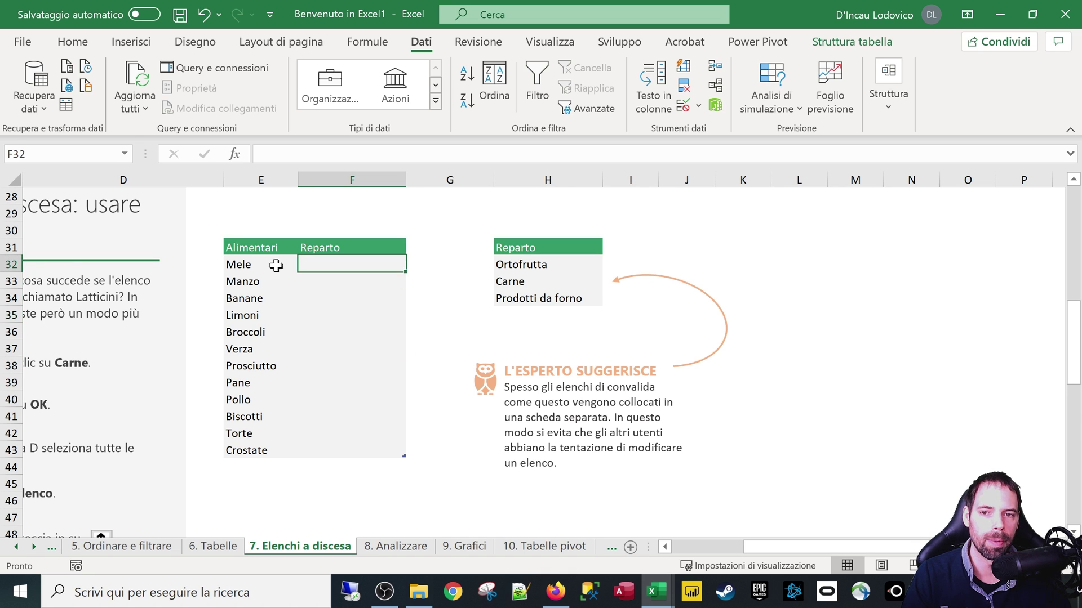
{"action": "left_click_drag", "start_coordinate": [265, 265], "coordinate": [253, 457]}
{"action": "left_click_drag", "start_coordinate": [355, 263], "coordinate": [339, 451]}
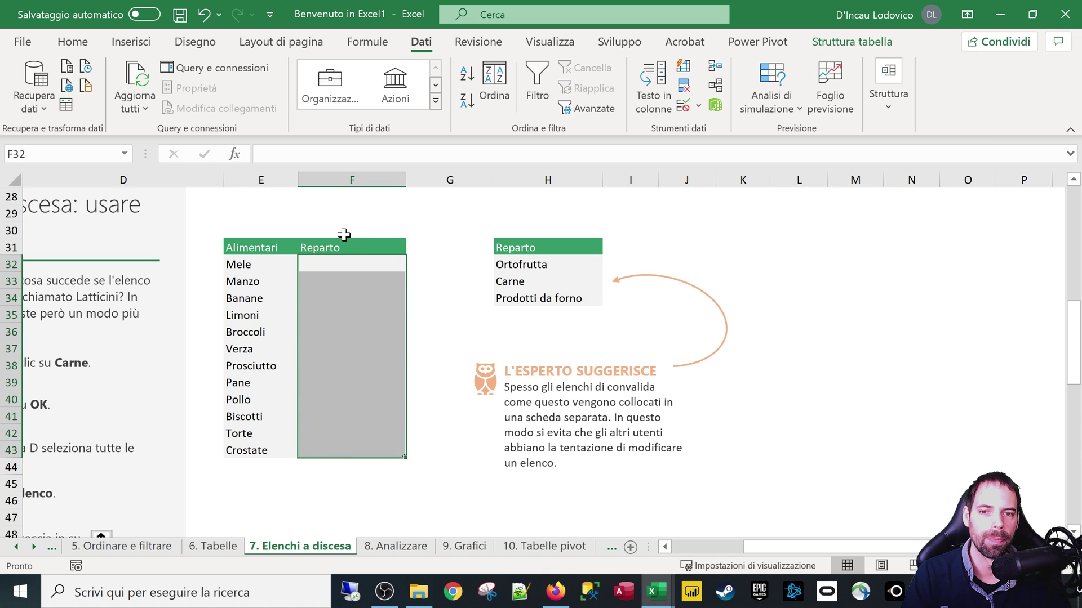
{"action": "left_click", "coordinate": [345, 214]}
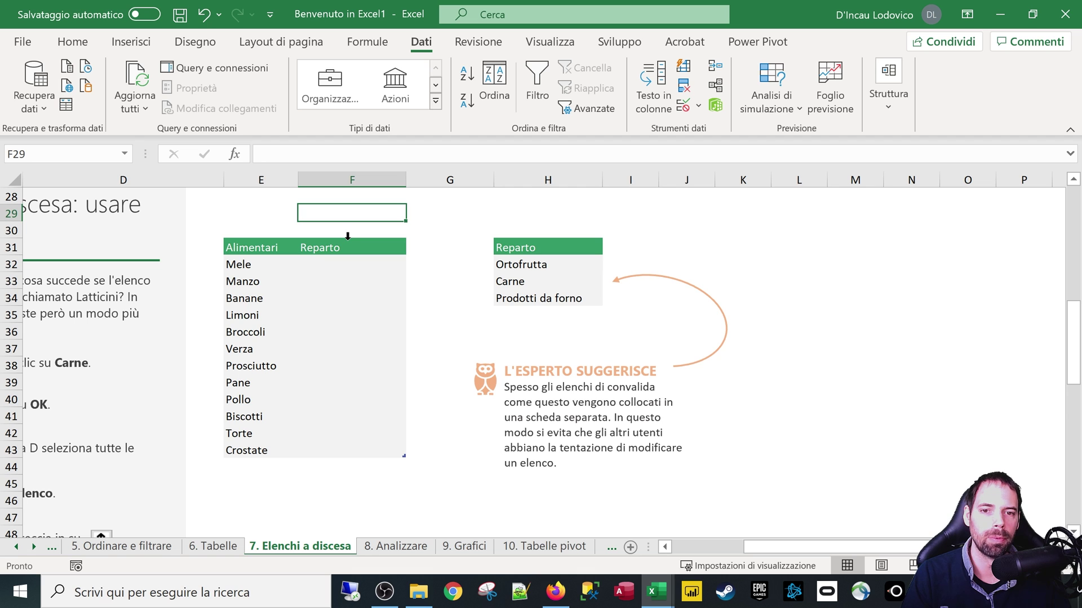
{"action": "scroll", "coordinate": [347, 236], "scroll_direction": "up", "scroll_amount": 2, "text": "ctrl"}
{"action": "scroll", "coordinate": [788, 309], "scroll_direction": "up", "scroll_amount": 2, "text": "ctrl"}
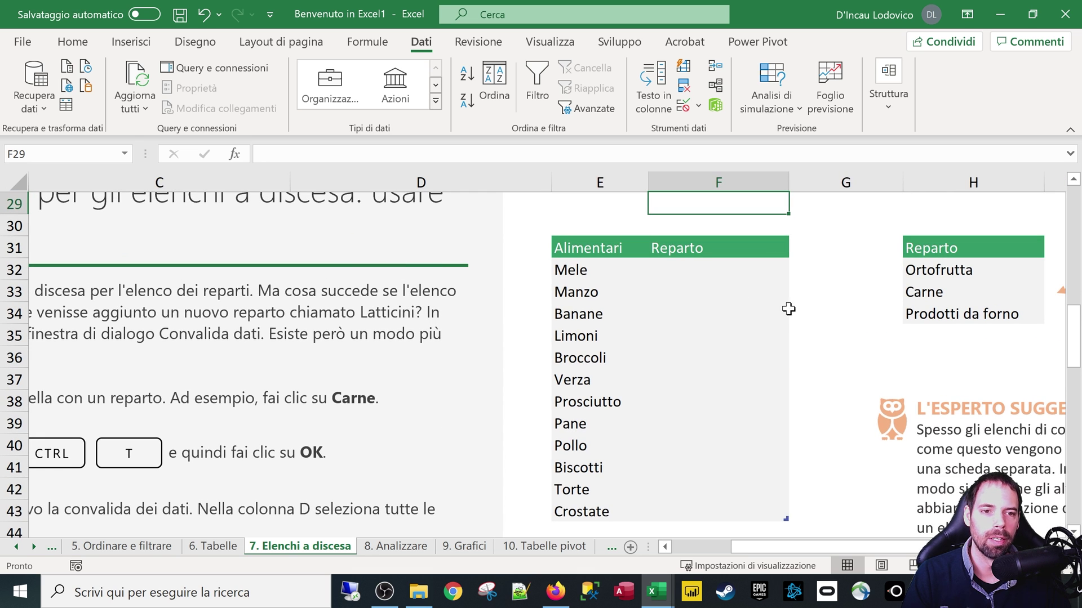
{"action": "scroll", "coordinate": [572, 326], "scroll_direction": "right", "scroll_amount": 1}
{"action": "scroll", "coordinate": [572, 326], "scroll_direction": "right", "scroll_amount": 1}
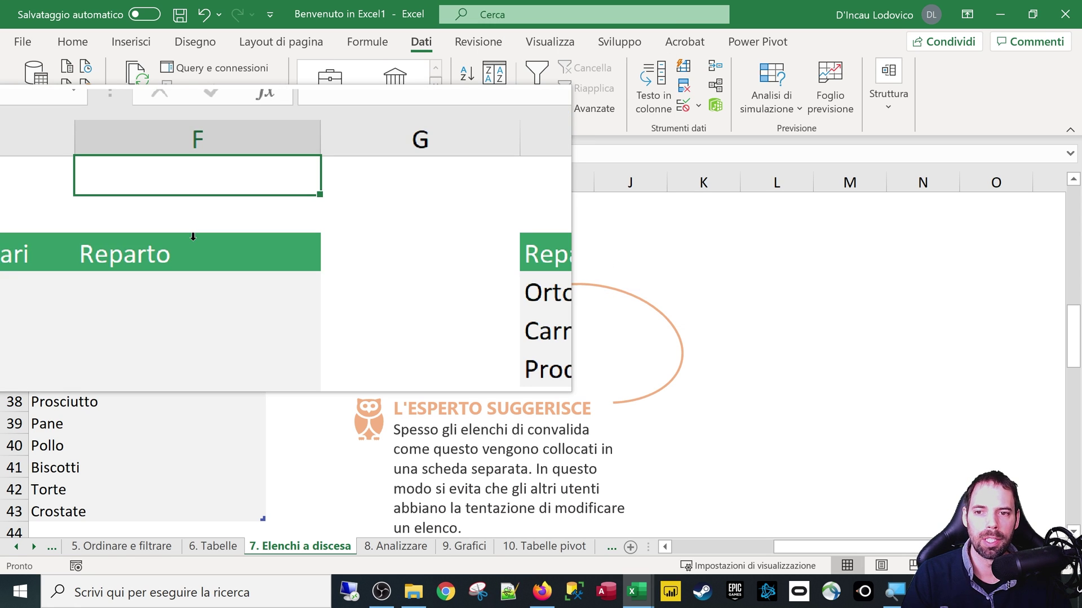
{"action": "left_click", "coordinate": [194, 237]}
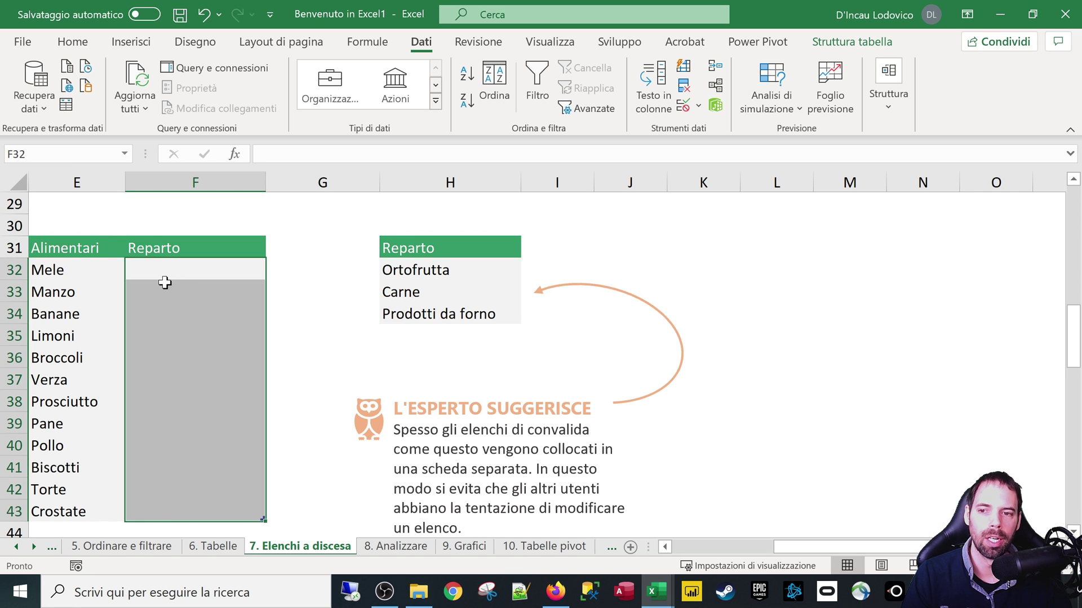
Give F32:F43 Elenco (list) validation with source =$H$32:$H$34.
{"action": "left_click", "coordinate": [698, 106]}
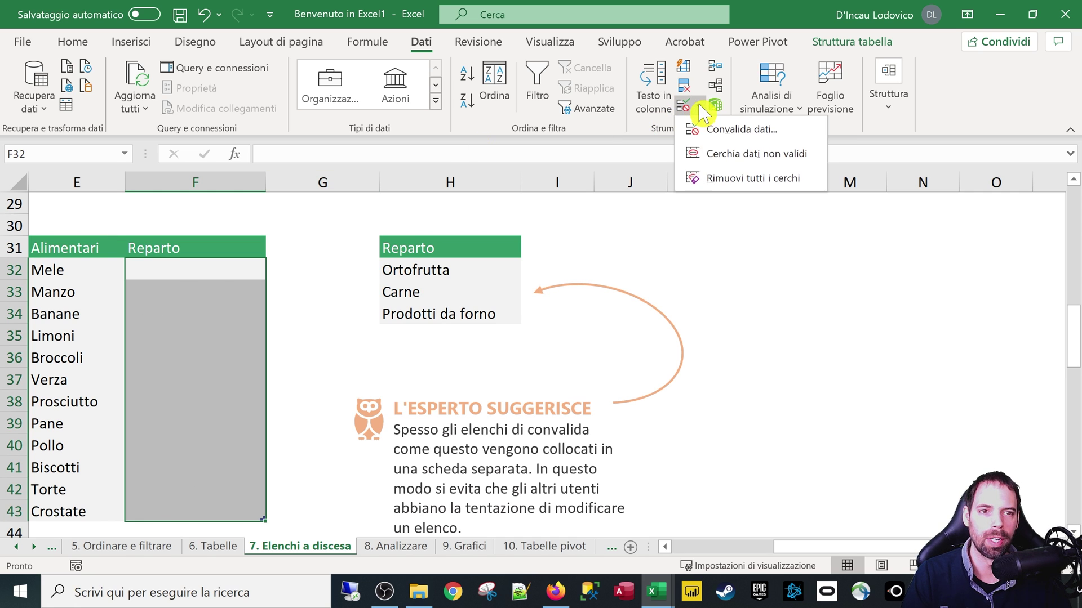
{"action": "left_click", "coordinate": [713, 132]}
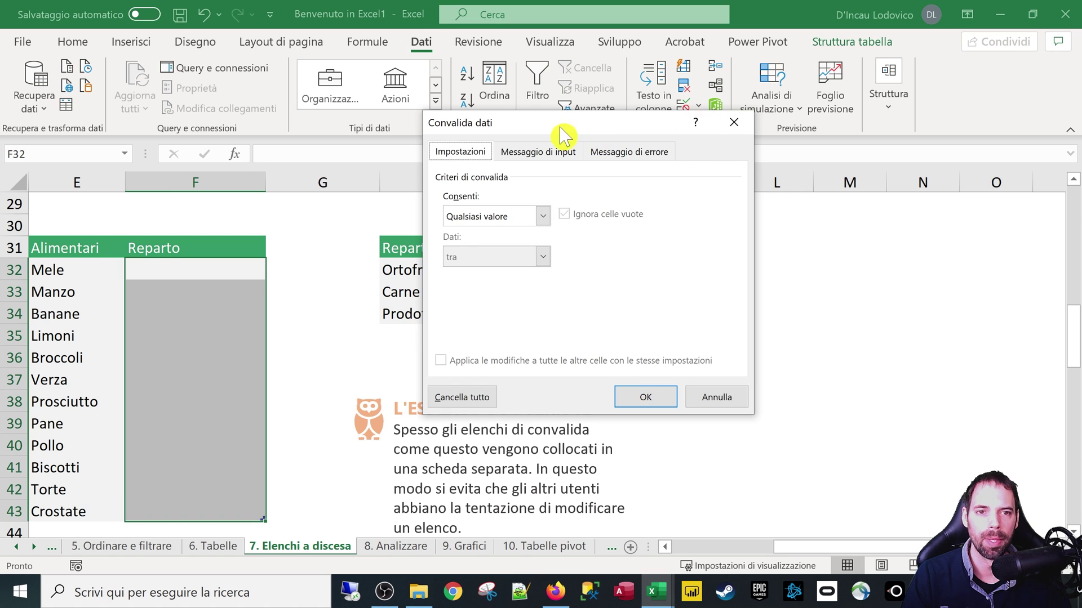
{"action": "left_click_drag", "start_coordinate": [560, 133], "coordinate": [502, 136]}
{"action": "left_click", "coordinate": [451, 219]}
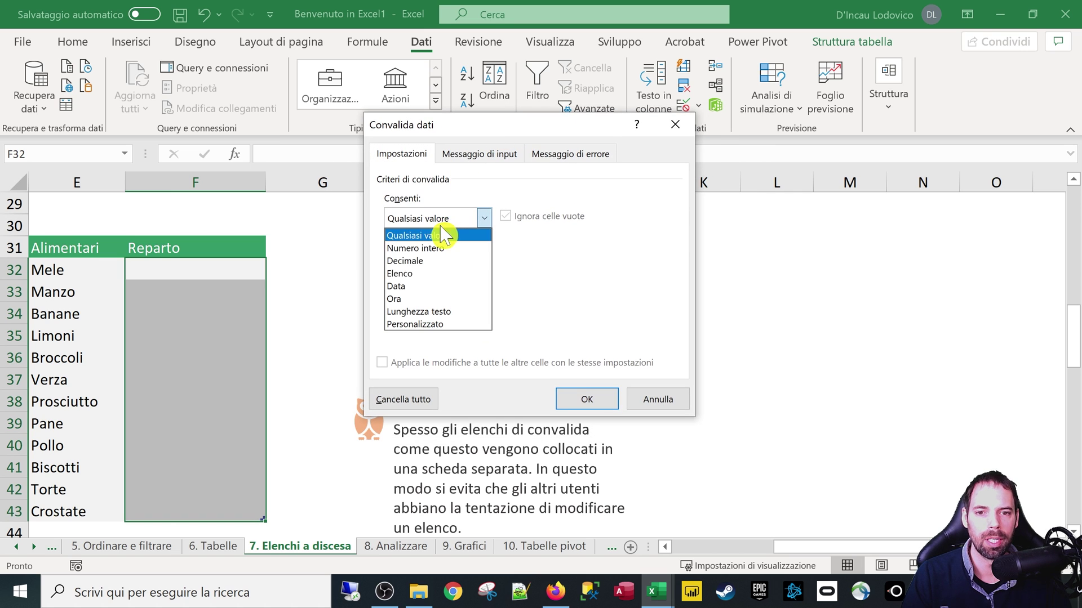
{"action": "left_click", "coordinate": [412, 273]}
{"action": "left_click", "coordinate": [428, 297]}
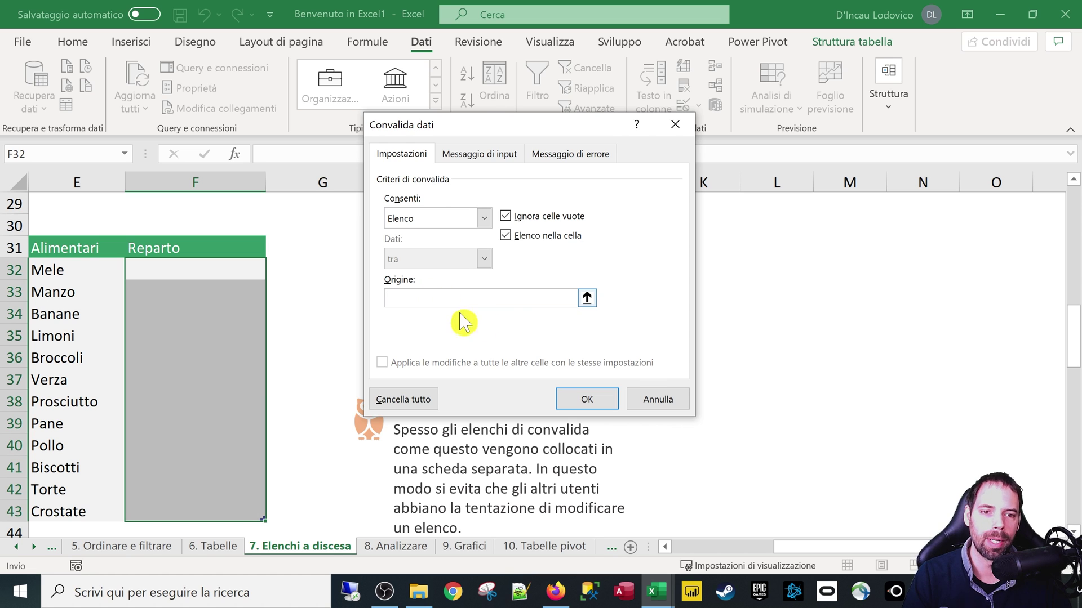
{"action": "left_click", "coordinate": [587, 297]}
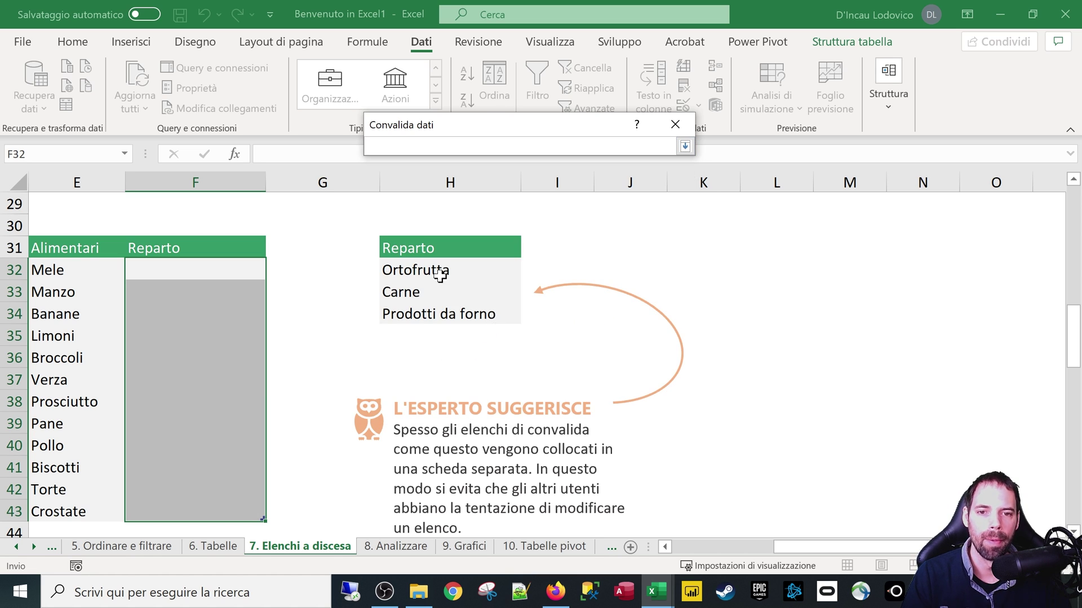
{"action": "left_click_drag", "start_coordinate": [432, 272], "coordinate": [429, 322]}
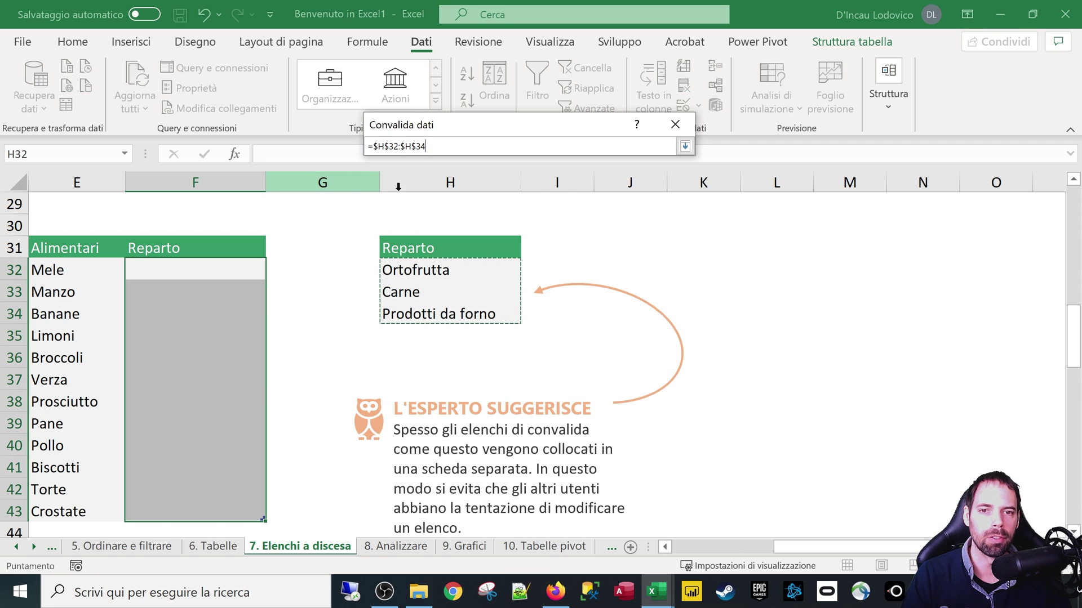
{"action": "left_click", "coordinate": [686, 148]}
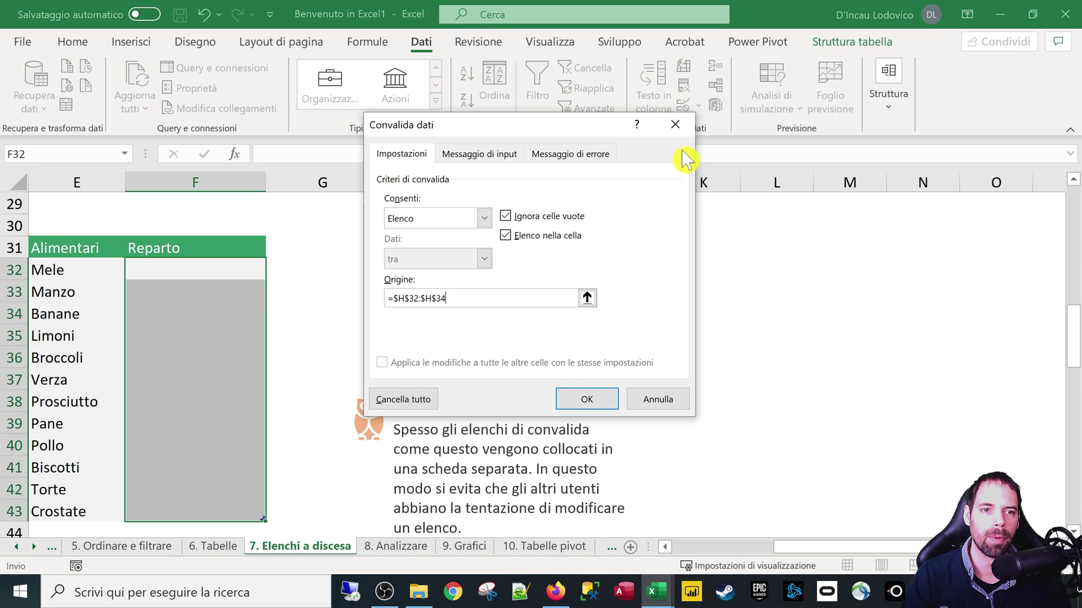
{"action": "left_click", "coordinate": [578, 406]}
Choose Ortofrutta for F32 and Carne for F33 from their department drop-downs.
{"action": "left_click_drag", "start_coordinate": [322, 313], "coordinate": [331, 330]}
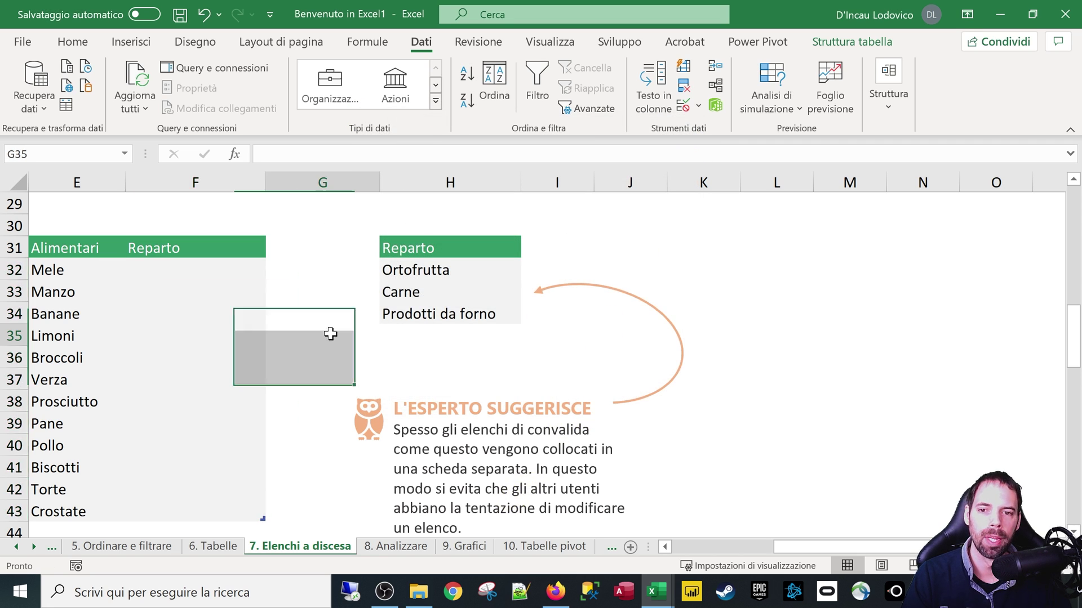
{"action": "left_click", "coordinate": [202, 269]}
{"action": "left_click", "coordinate": [272, 272]}
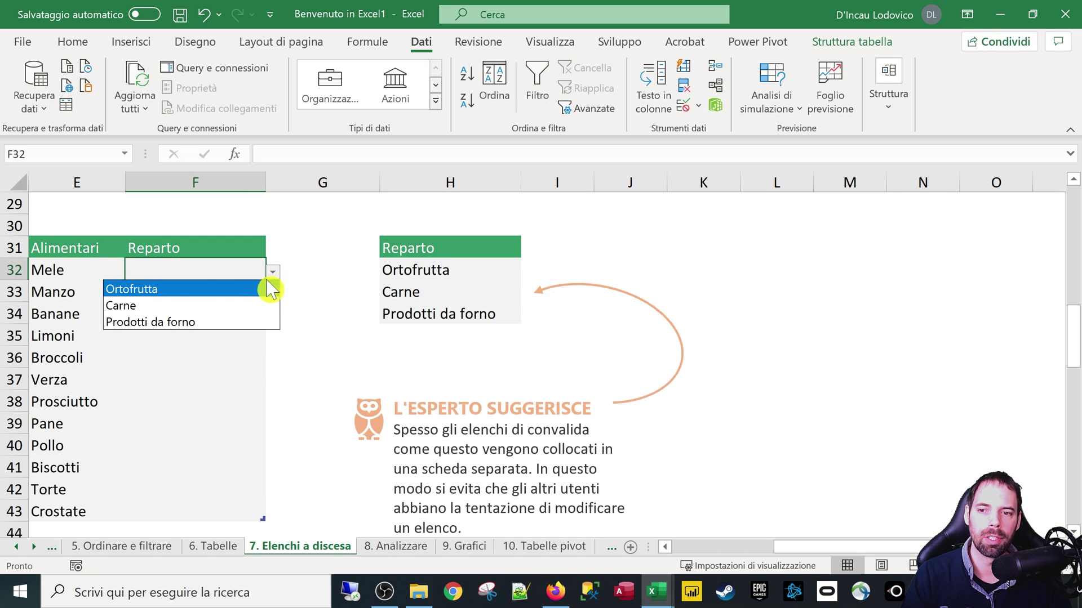
{"action": "left_click", "coordinate": [158, 289]}
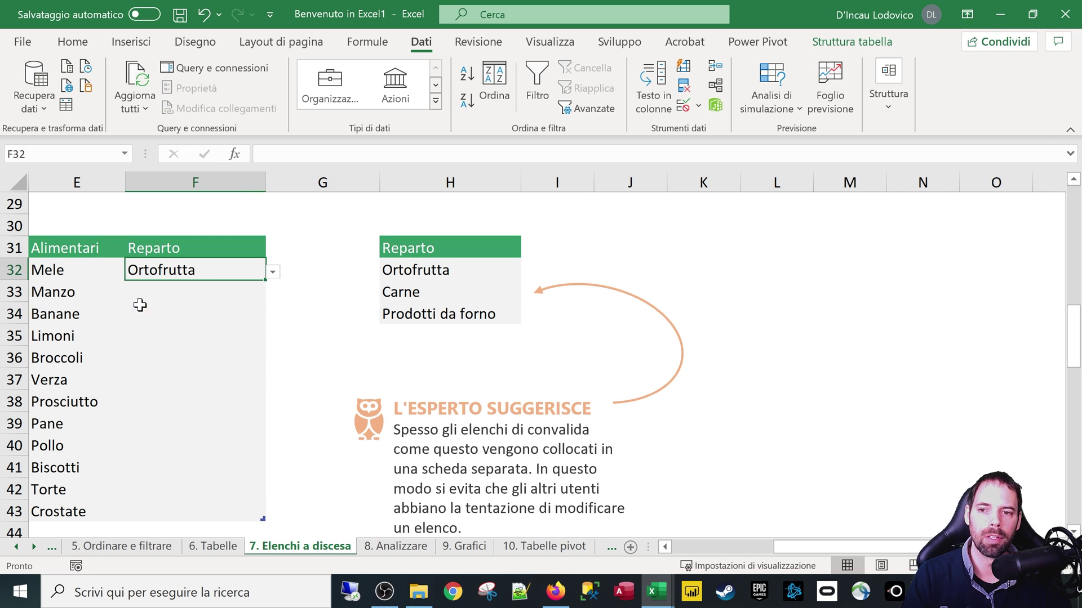
{"action": "left_click", "coordinate": [204, 296]}
{"action": "left_click", "coordinate": [273, 294]}
{"action": "left_click", "coordinate": [113, 324]}
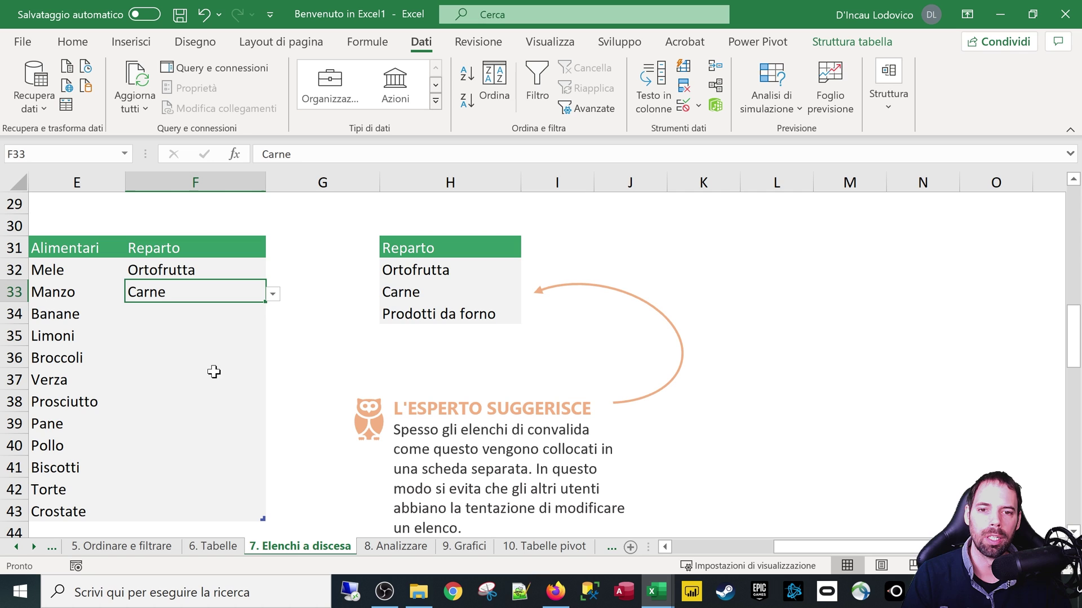
{"action": "left_click", "coordinate": [402, 316]}
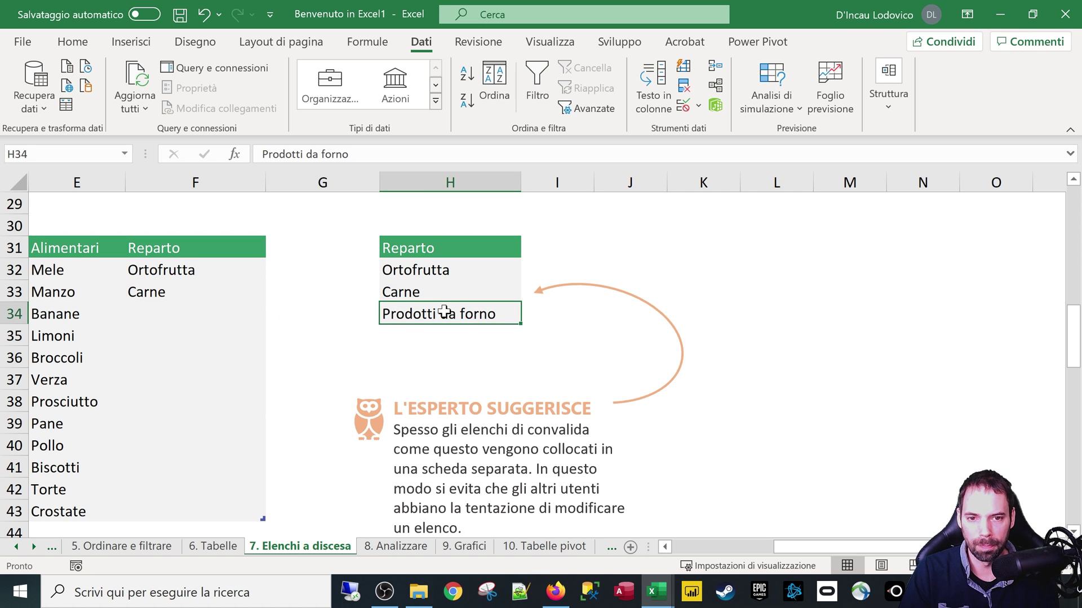
Rename department H34 to Panetteria and check it appears in F34's drop-down.
{"action": "type", "text": "Pan"}
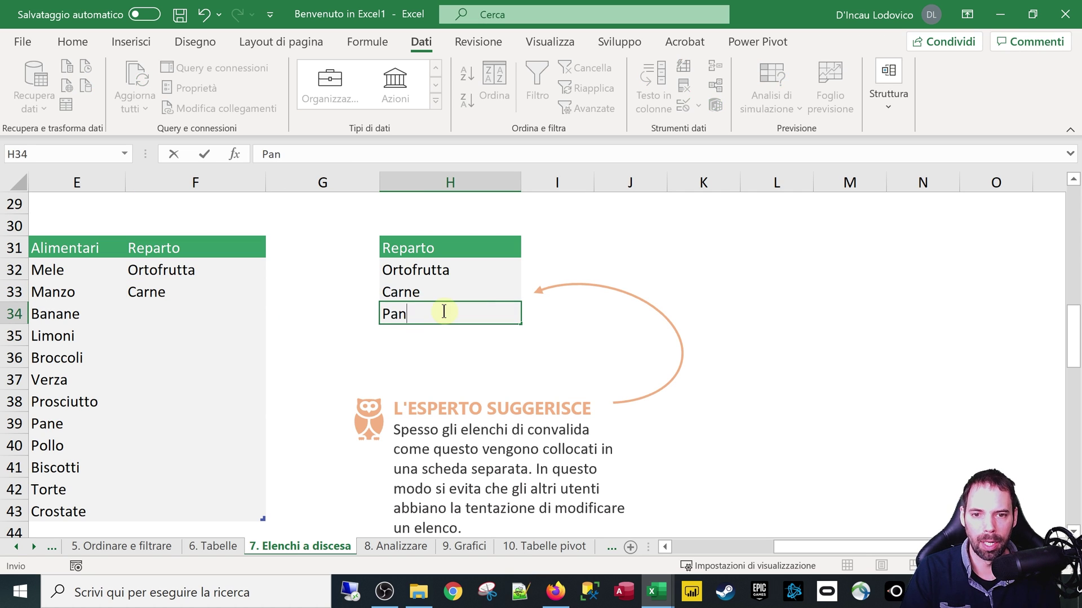
{"action": "type", "text": "a"}
{"action": "key", "text": "Return"}
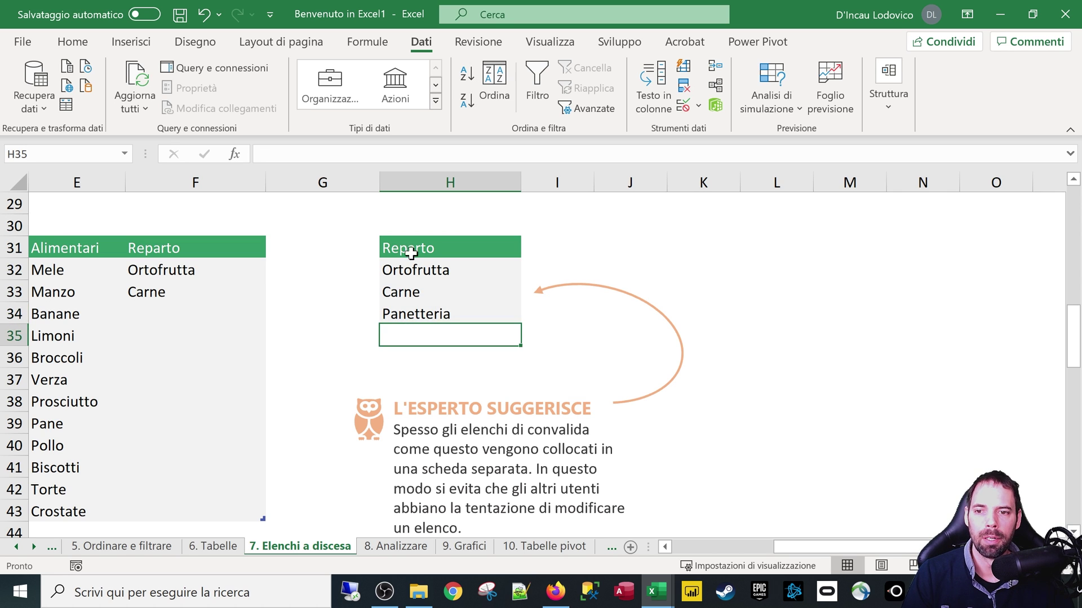
{"action": "left_click", "coordinate": [223, 316]}
{"action": "left_click", "coordinate": [272, 317]}
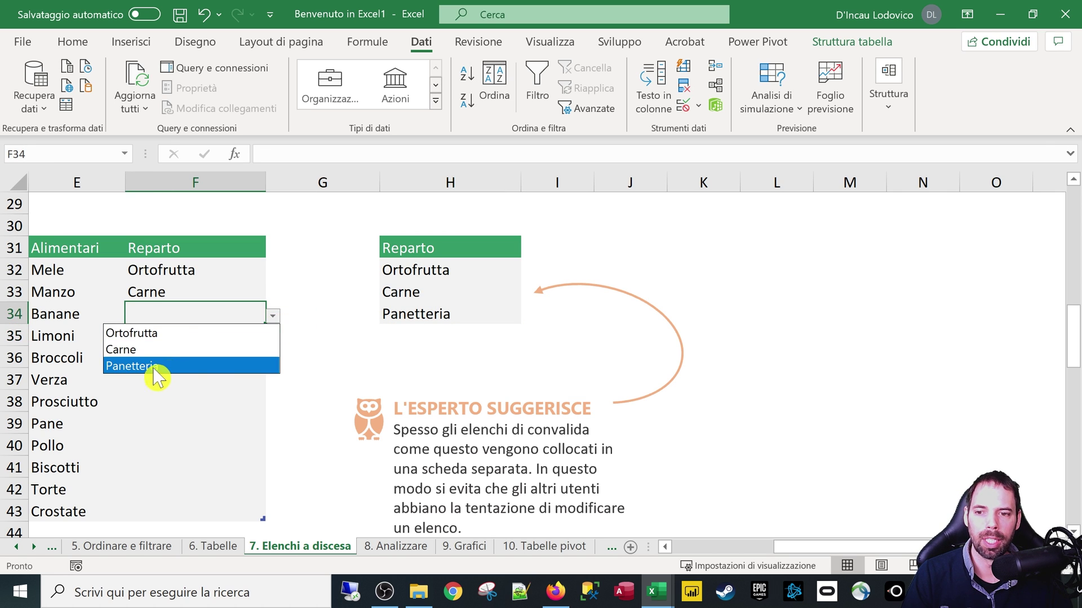
Rename H33 to Carni and reselect Carni in F33's drop-down.
{"action": "left_click", "coordinate": [417, 293]}
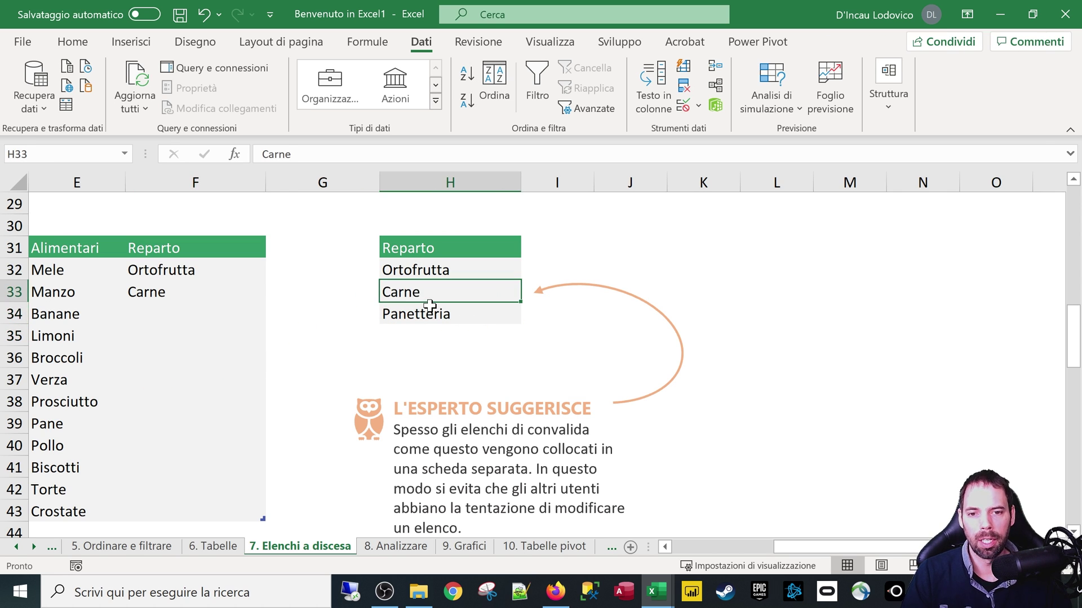
{"action": "type", "text": "Car"}
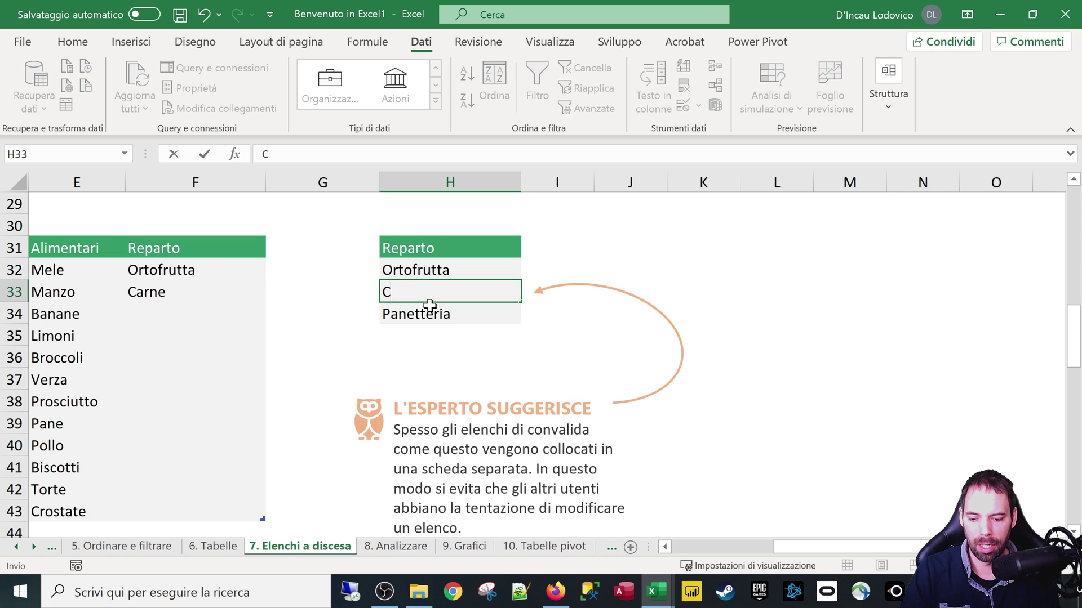
{"action": "type", "text": "ni"}
{"action": "key", "text": "Return"}
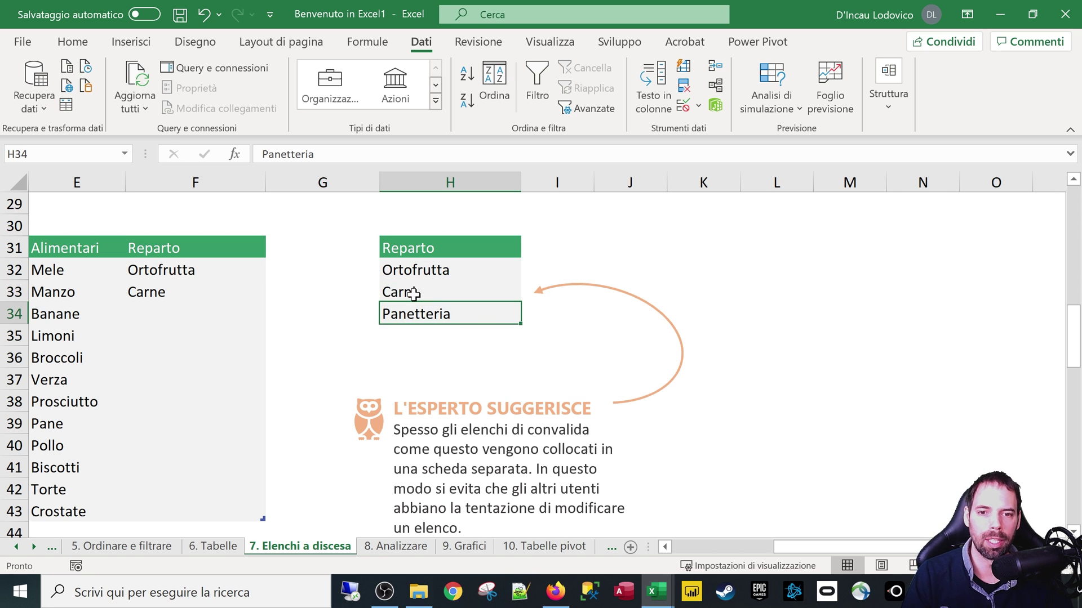
{"action": "left_click", "coordinate": [406, 293]}
{"action": "left_click", "coordinate": [152, 291]}
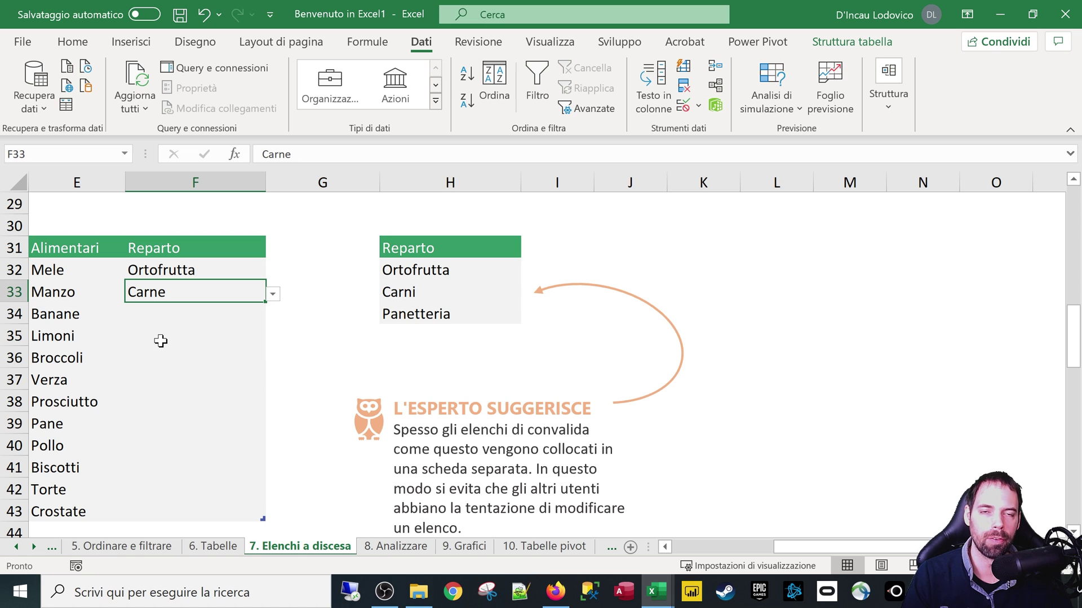
{"action": "left_click", "coordinate": [214, 317]}
{"action": "left_click", "coordinate": [231, 290]}
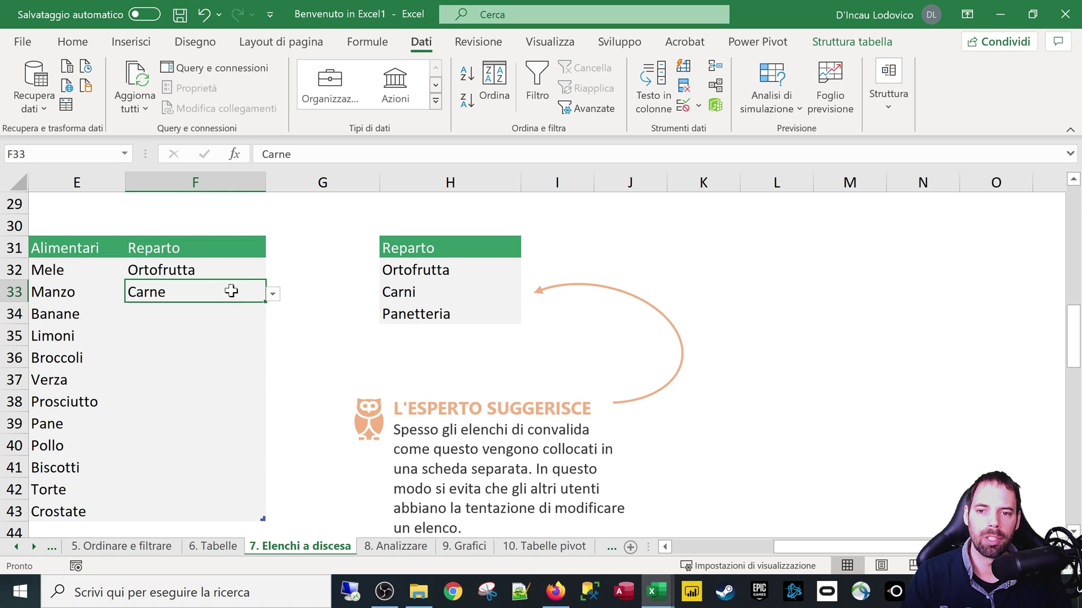
{"action": "left_click", "coordinate": [273, 293]}
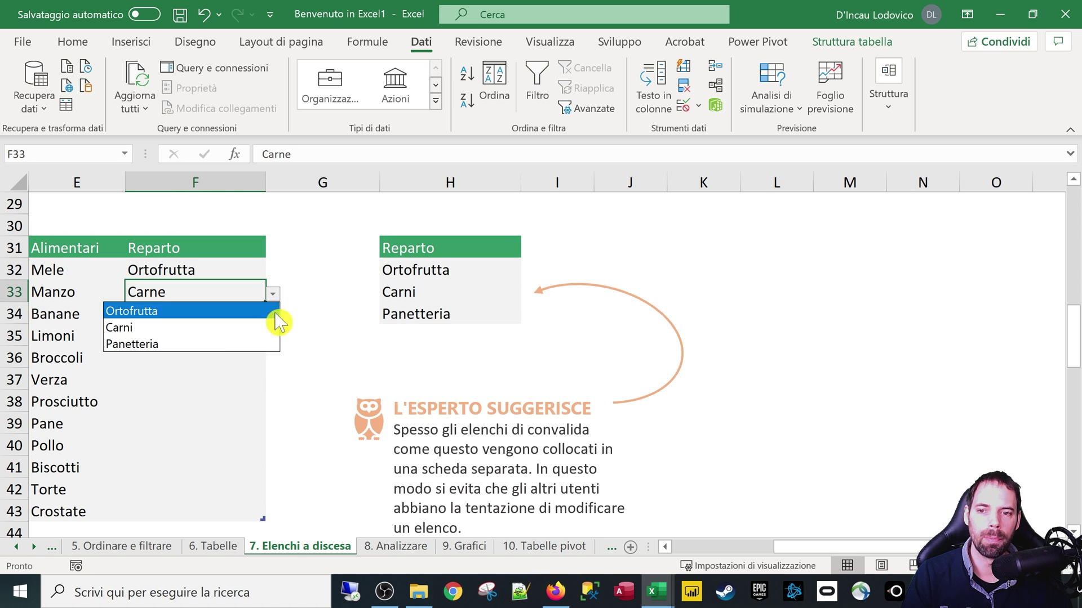
{"action": "left_click", "coordinate": [142, 329]}
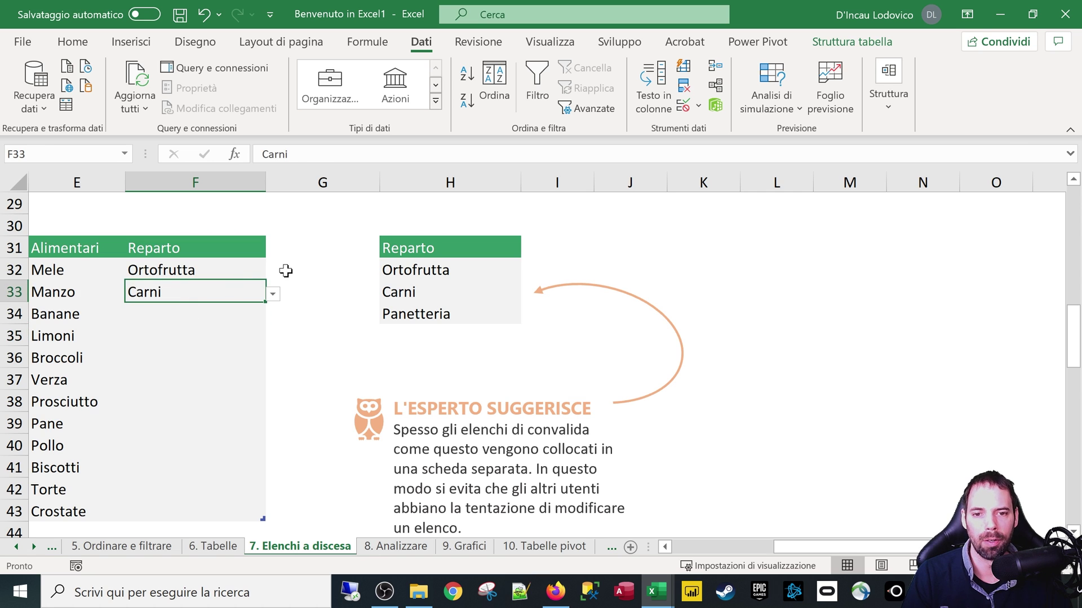
Clear the test department entries in F32:F33.
{"action": "left_click_drag", "start_coordinate": [401, 272], "coordinate": [411, 307]}
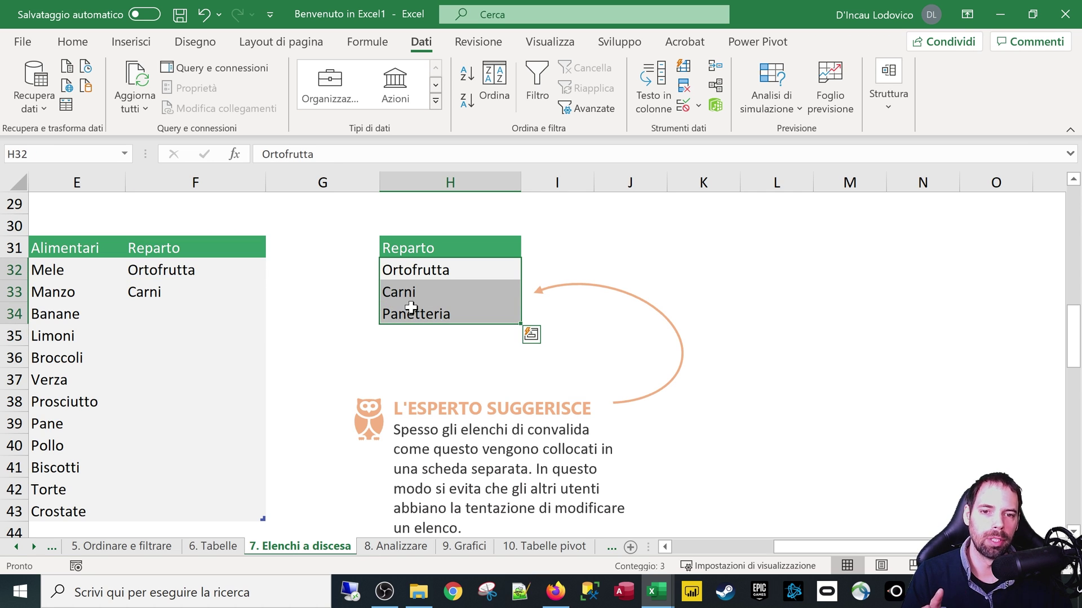
{"action": "left_click_drag", "start_coordinate": [179, 271], "coordinate": [177, 299]}
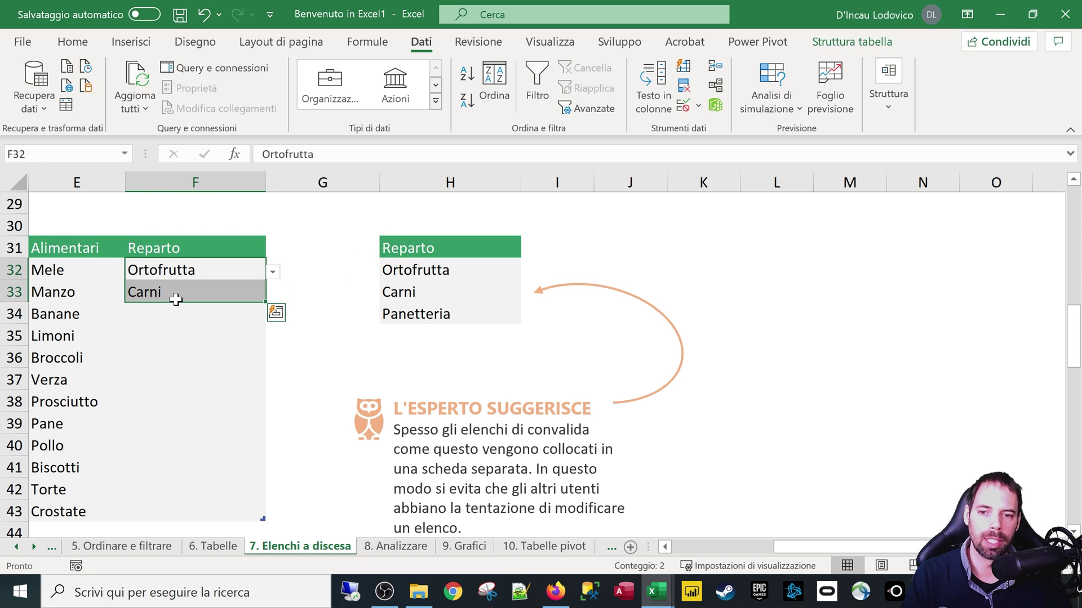
{"action": "key", "text": "Delete"}
{"action": "left_click", "coordinate": [164, 320]}
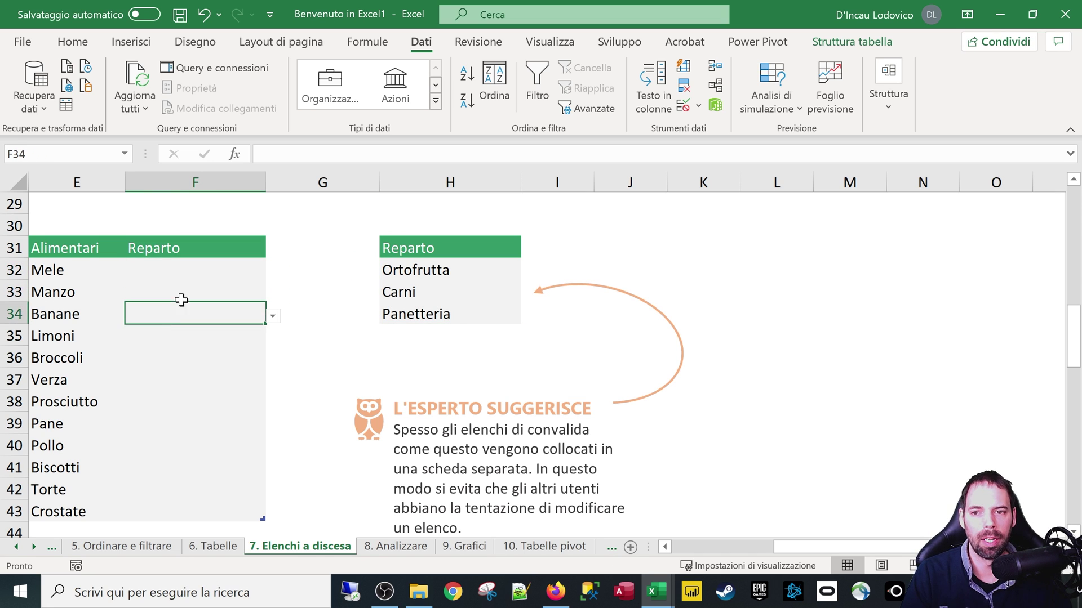
{"action": "left_click", "coordinate": [192, 272]}
{"action": "key", "text": "Down"}
{"action": "key", "text": "Down"}
{"action": "key", "text": "Down"}
{"action": "key", "text": "Down"}
{"action": "left_click", "coordinate": [399, 276]}
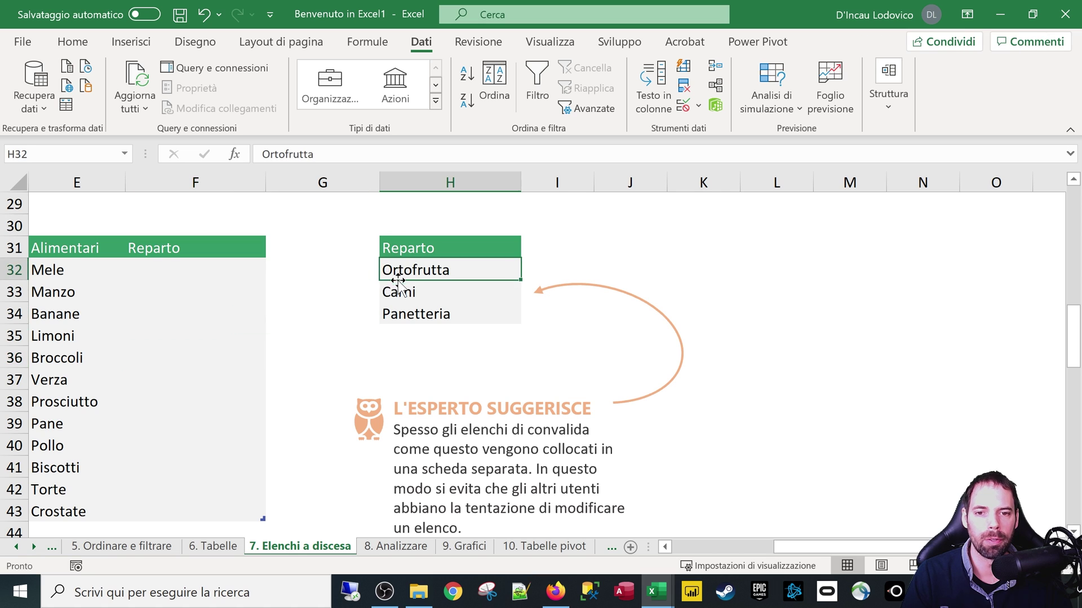
{"action": "left_click", "coordinate": [397, 292]}
{"action": "left_click", "coordinate": [393, 316]}
{"action": "left_click", "coordinate": [103, 268]}
{"action": "left_click", "coordinate": [193, 288]}
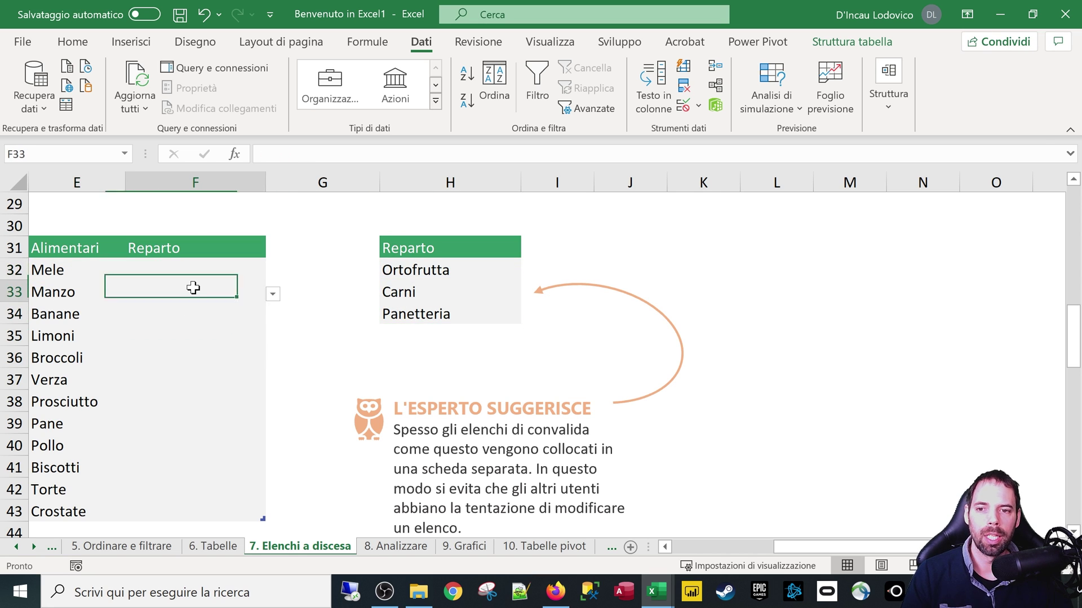
{"action": "left_click", "coordinate": [190, 264]}
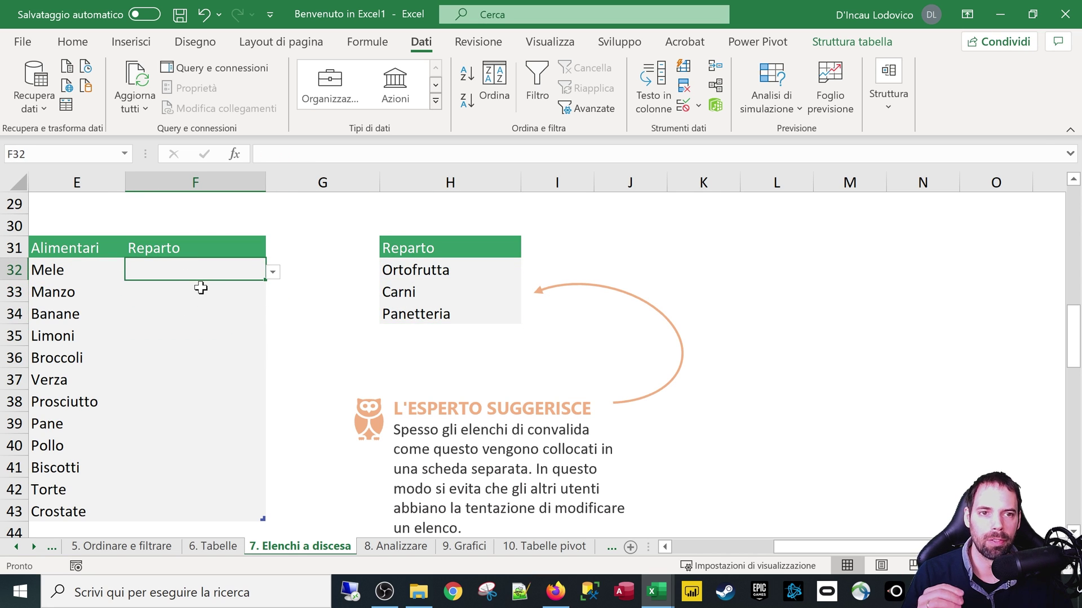
{"action": "key", "text": "Down"}
{"action": "key", "text": "Down"}
{"action": "key", "text": "Up"}
{"action": "key", "text": "Up"}
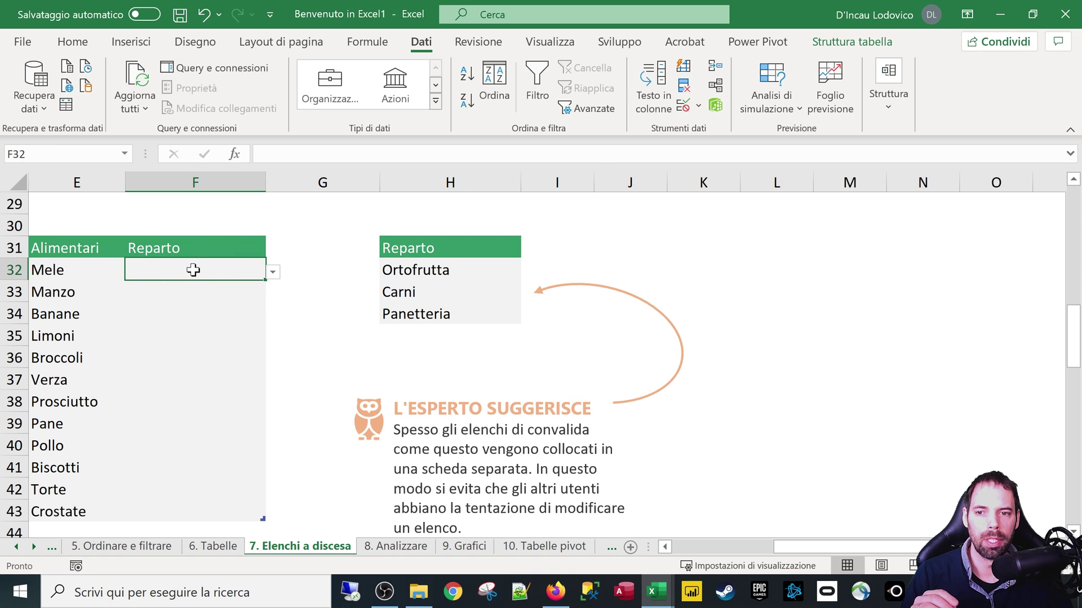
{"action": "left_click_drag", "start_coordinate": [192, 271], "coordinate": [191, 515]}
{"action": "left_click_drag", "start_coordinate": [414, 271], "coordinate": [421, 314]}
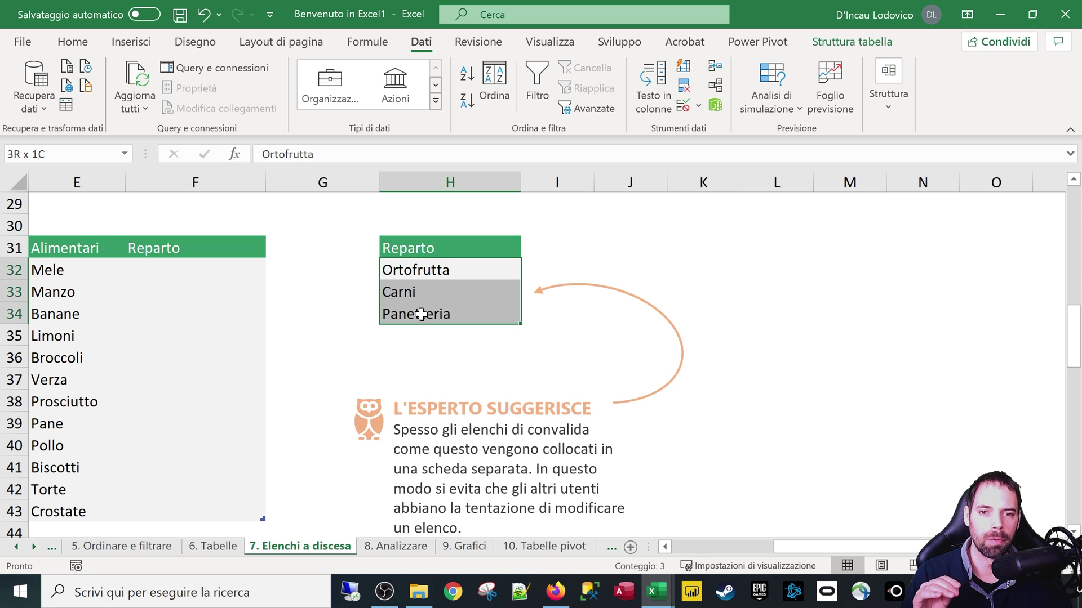
{"action": "left_click", "coordinate": [244, 267]}
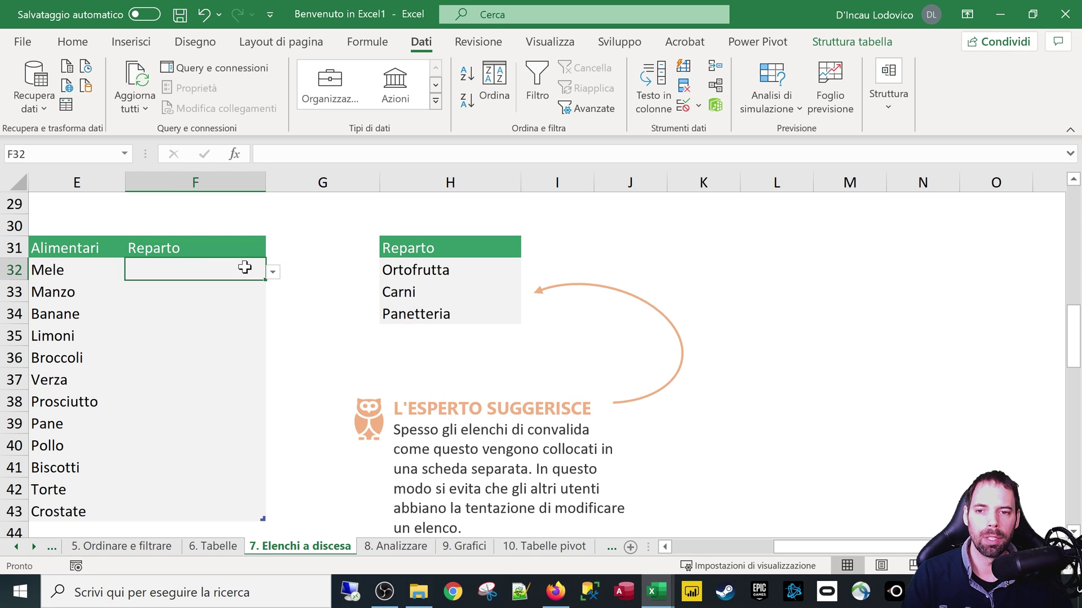
{"action": "left_click", "coordinate": [245, 270]}
{"action": "type", "text": "asfdas"}
{"action": "key", "text": "Return"}
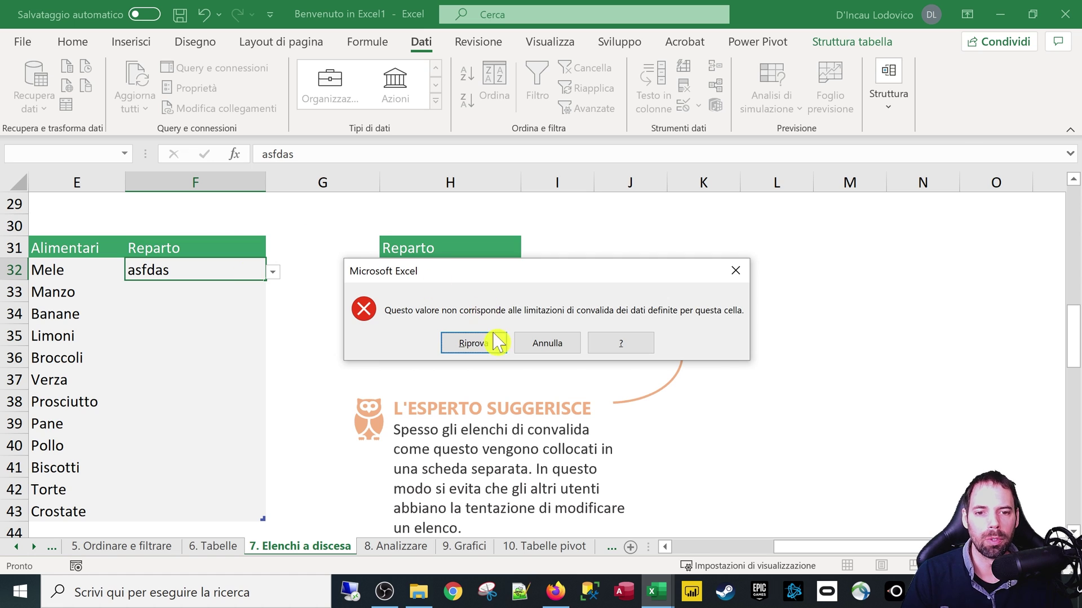
{"action": "left_click_drag", "start_coordinate": [503, 273], "coordinate": [448, 260]}
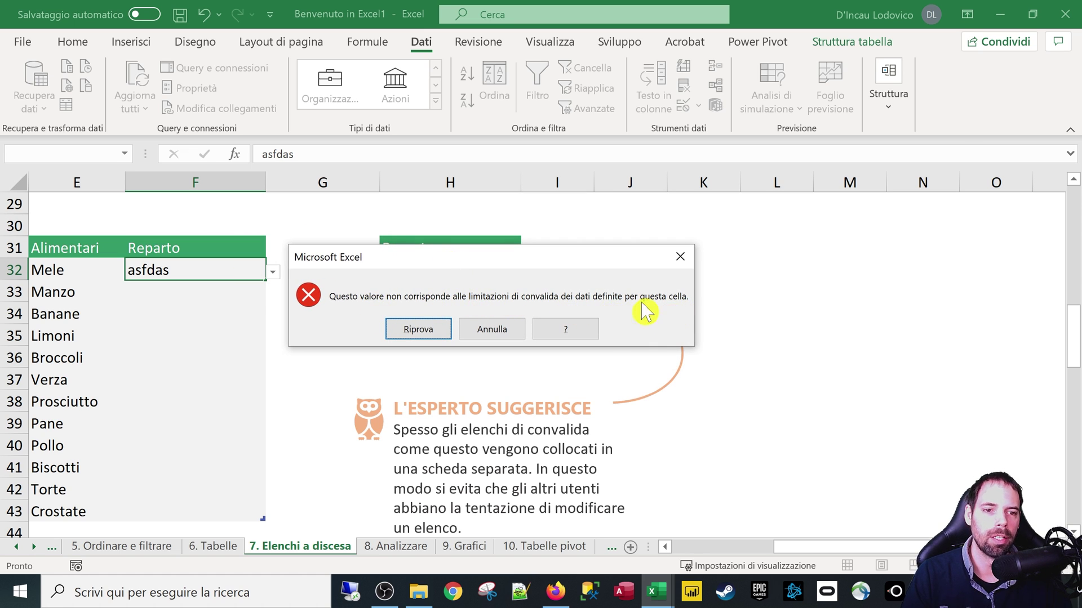
{"action": "left_click", "coordinate": [493, 329]}
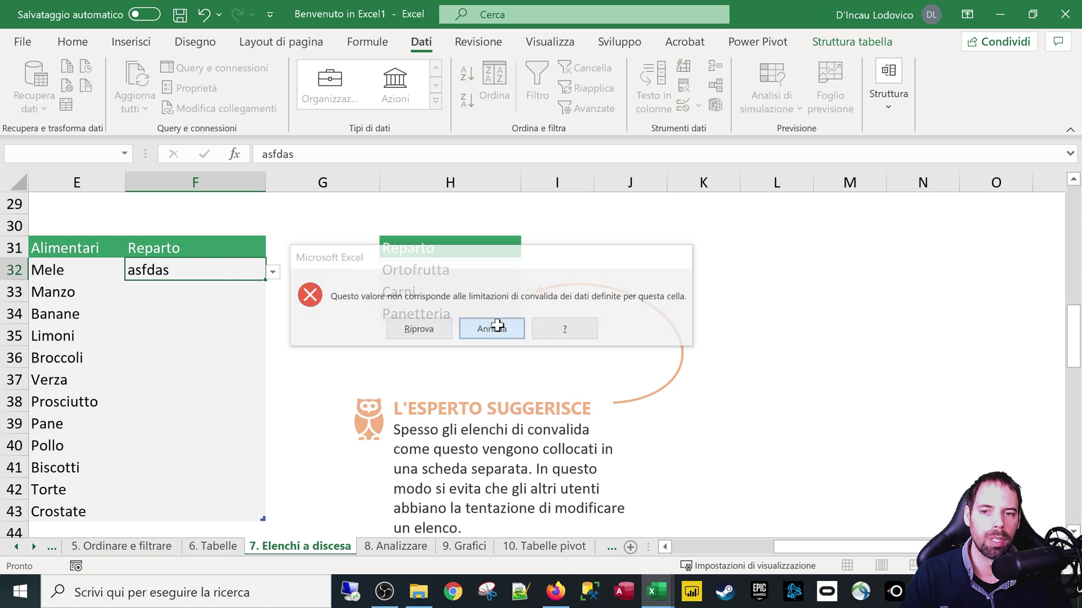
{"action": "left_click", "coordinate": [212, 333]}
{"action": "left_click", "coordinate": [204, 293]}
{"action": "left_click", "coordinate": [210, 269]}
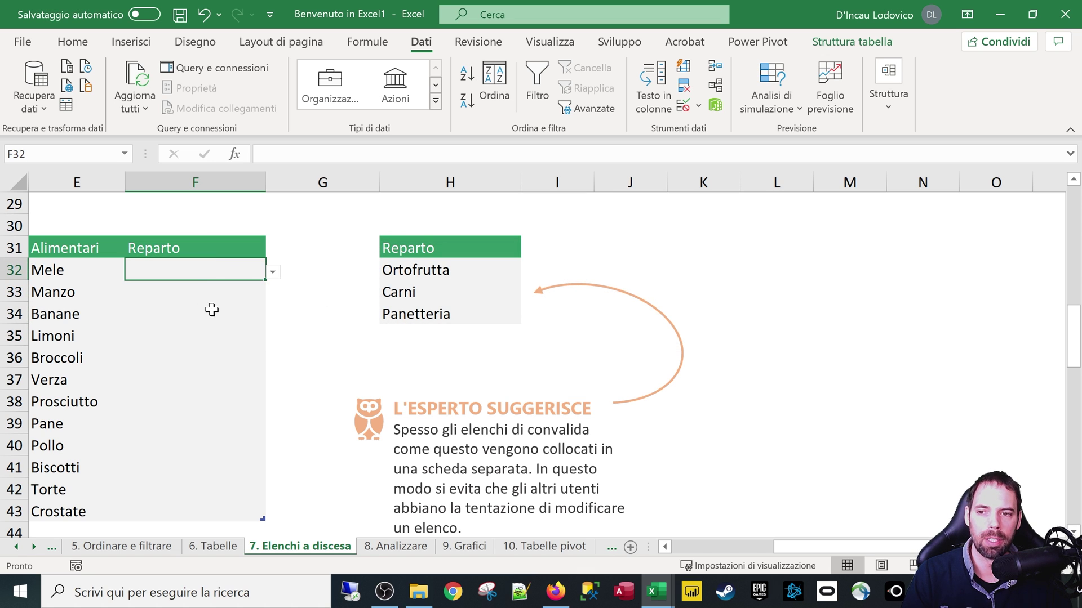
{"action": "left_click", "coordinate": [191, 338]}
{"action": "left_click", "coordinate": [197, 401]}
Add input message 'Messaggio informativo: Bisogna assegnare i reparti ai vari prodotti' to F32.
{"action": "left_click", "coordinate": [208, 269]}
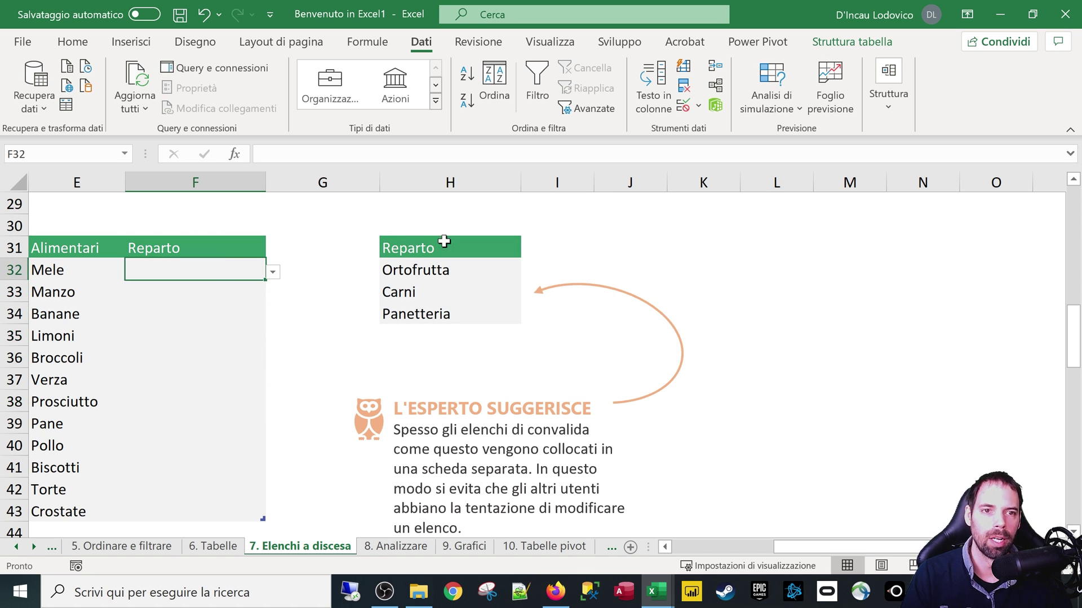
{"action": "left_click", "coordinate": [699, 107]}
{"action": "left_click", "coordinate": [711, 125]}
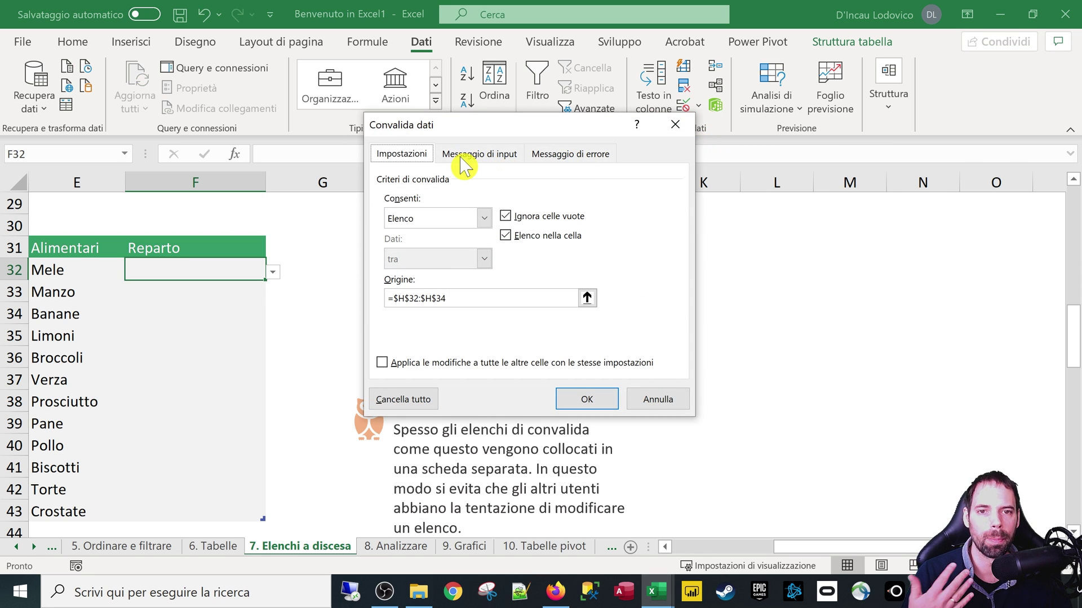
{"action": "left_click", "coordinate": [463, 160]}
{"action": "type", "text": "Bisogna assegnare i reparti ai vari prodotti"}
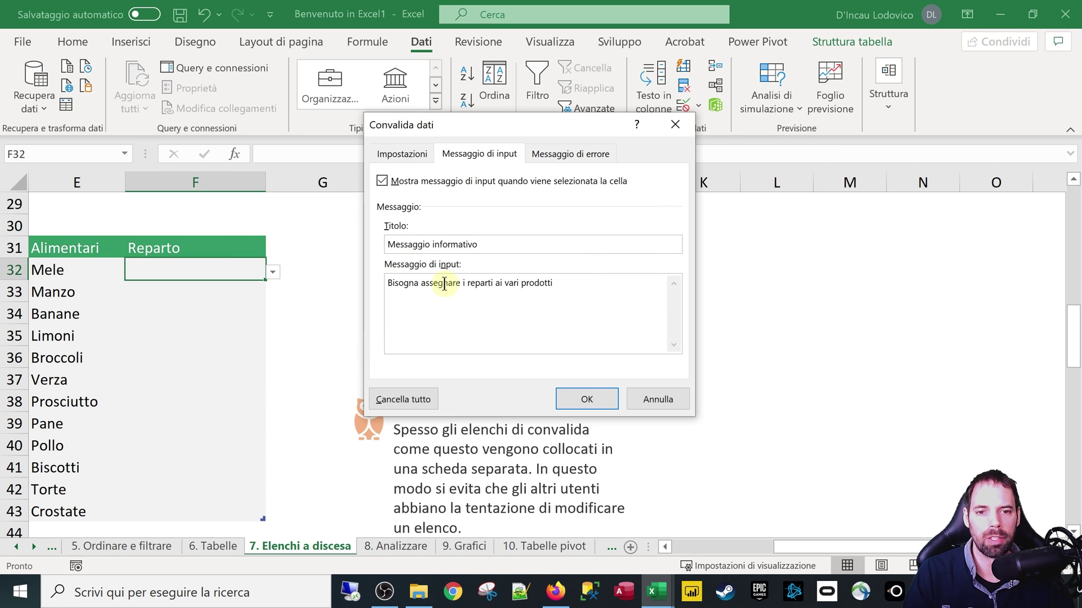
{"action": "left_click", "coordinate": [583, 403]}
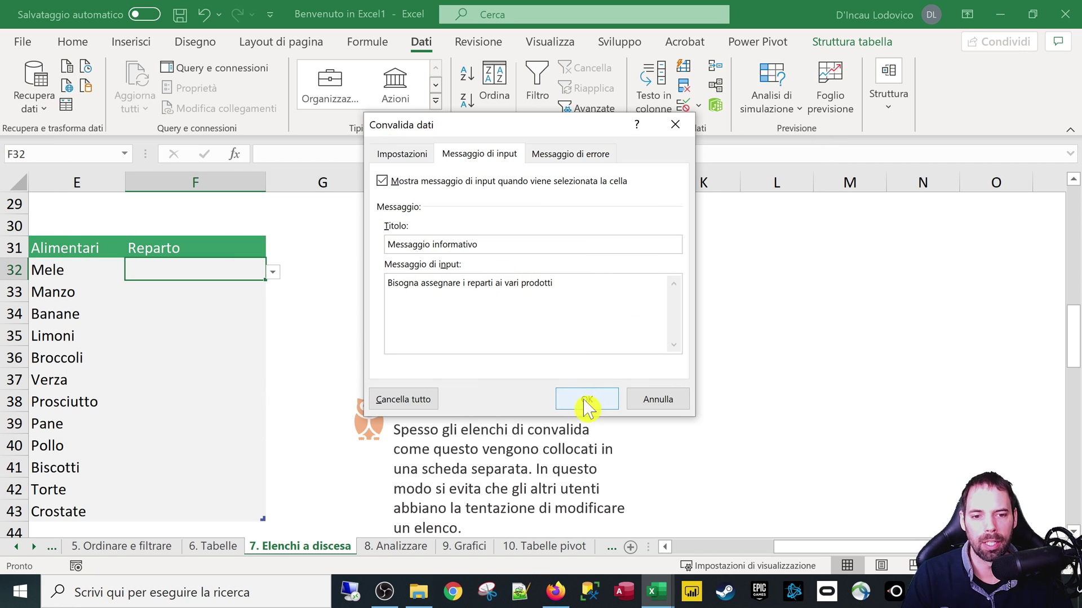
{"action": "left_click", "coordinate": [158, 391]}
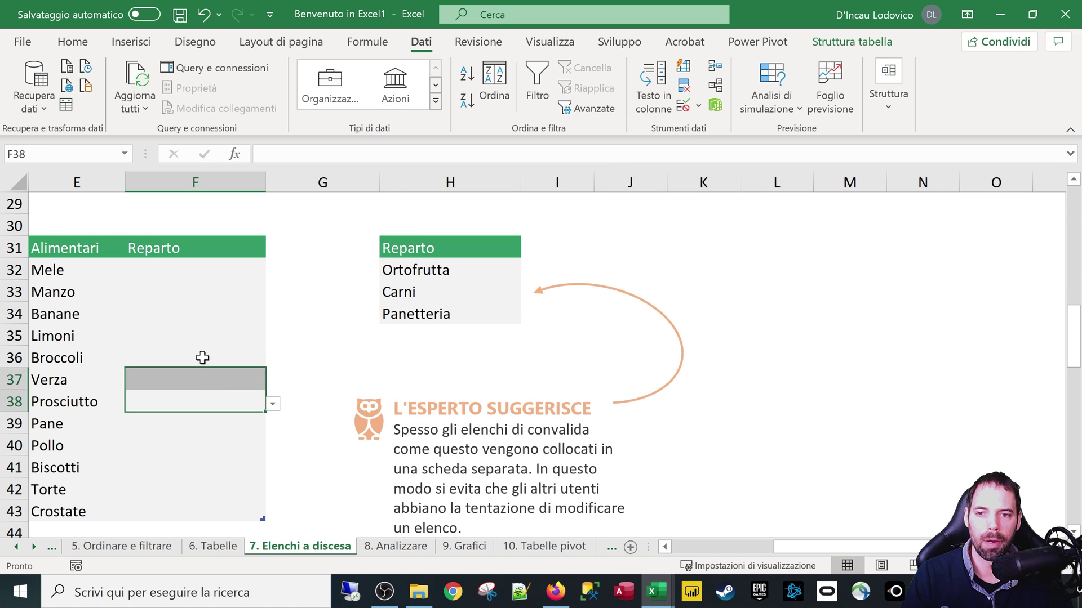
{"action": "left_click", "coordinate": [196, 335]}
{"action": "left_click", "coordinate": [198, 275]}
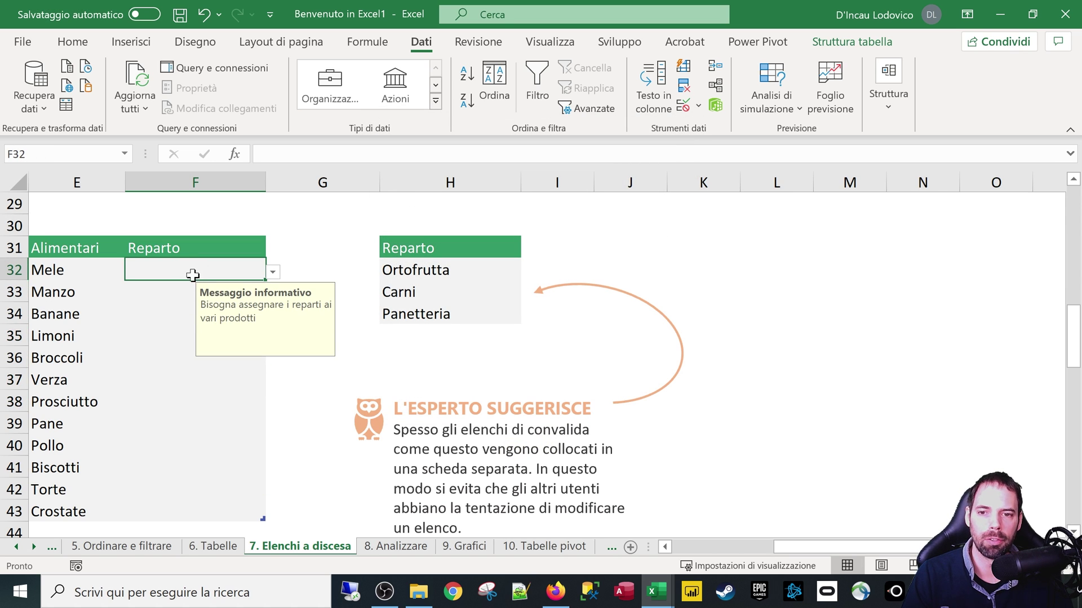
Replace F31:F43 validation with input message 'Inserire i reparti di tutti gli alimentari'.
{"action": "left_click_drag", "start_coordinate": [187, 273], "coordinate": [181, 507]}
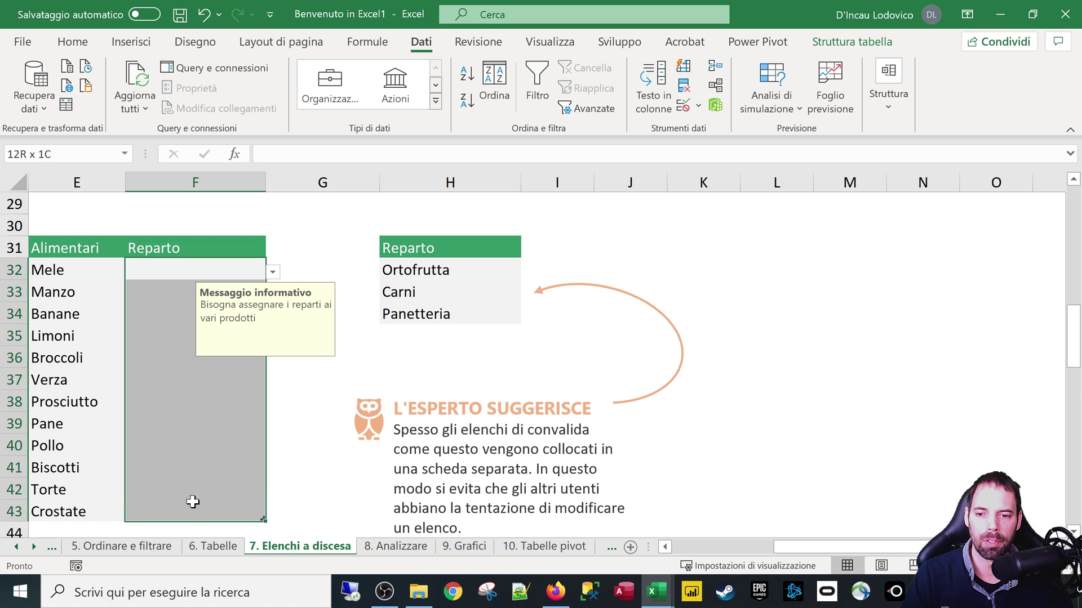
{"action": "left_click", "coordinate": [192, 236]}
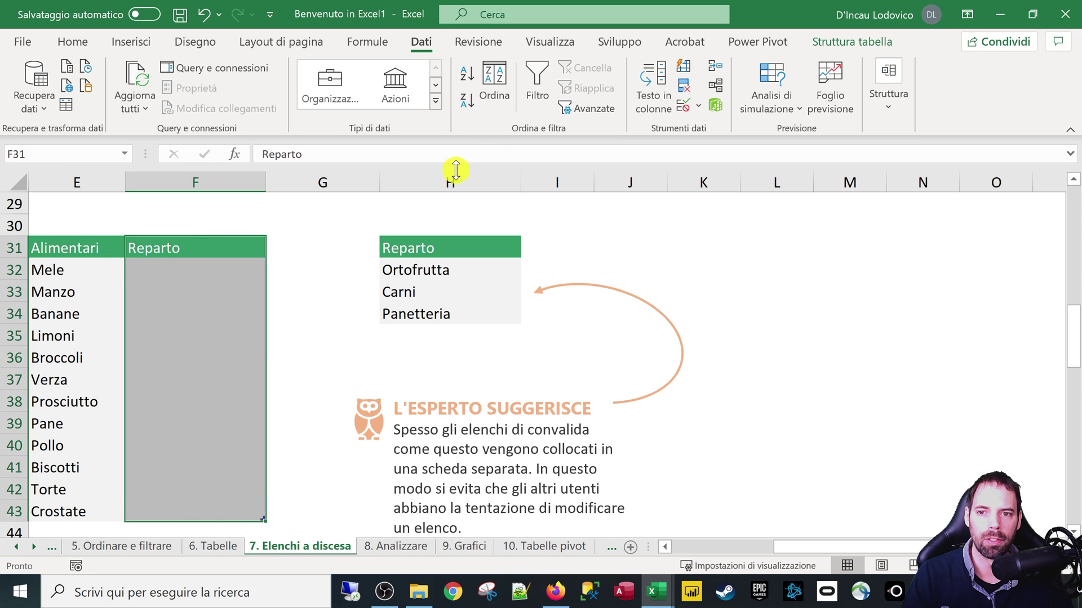
{"action": "left_click", "coordinate": [699, 108]}
{"action": "left_click", "coordinate": [713, 132]}
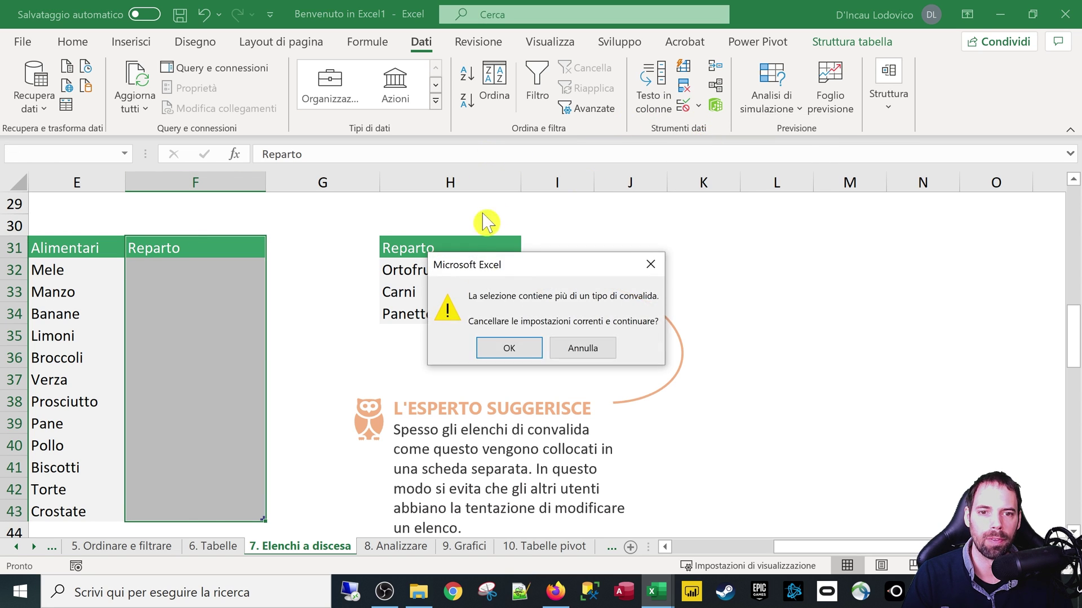
{"action": "left_click", "coordinate": [507, 345]}
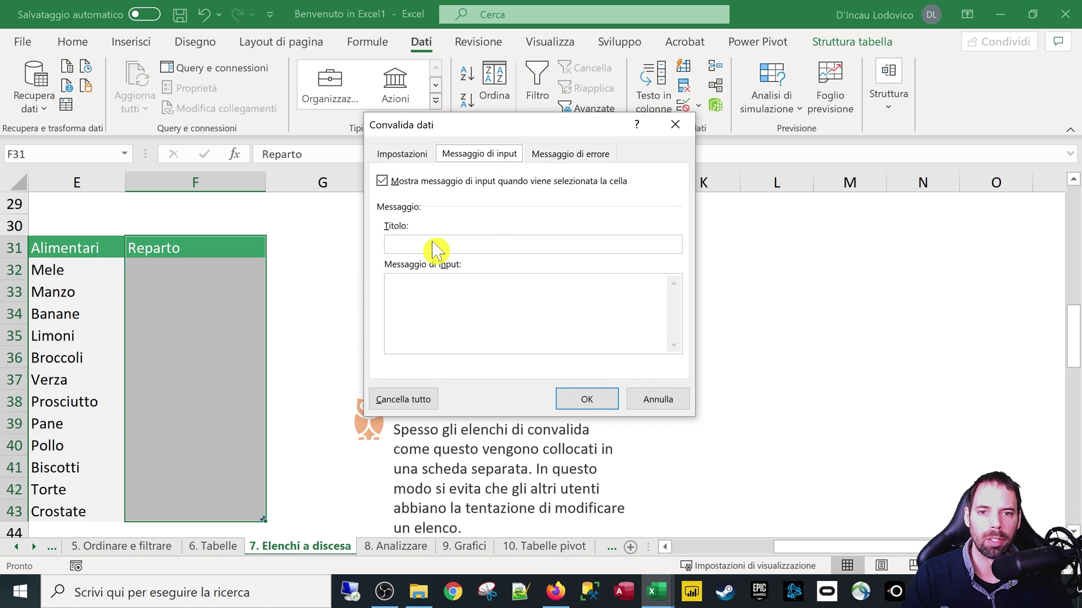
{"action": "left_click", "coordinate": [439, 243]}
{"action": "type", "text": "Inserire i reparti di tutti gli alimentari"}
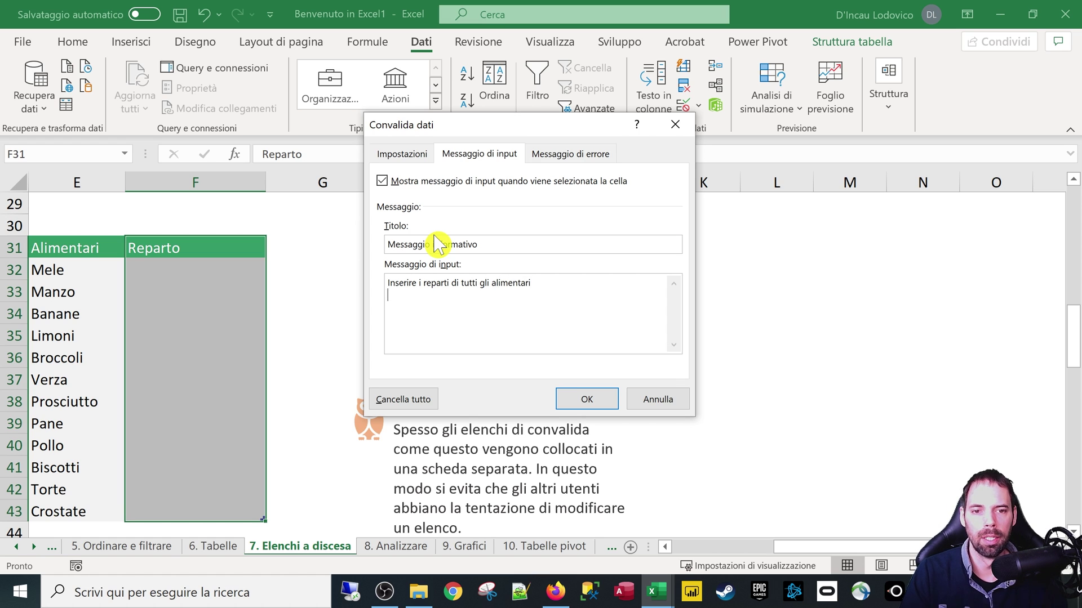
{"action": "left_click", "coordinate": [583, 402]}
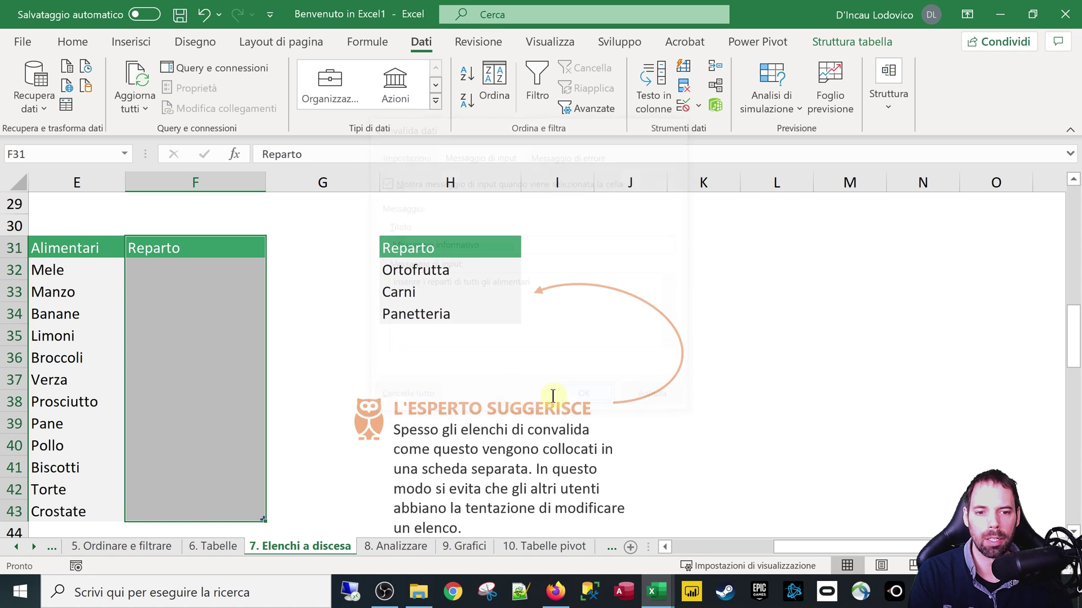
Check the input message pops up on cells F31 through F43, then reselect F32:F43.
{"action": "left_click", "coordinate": [203, 256]}
{"action": "left_click", "coordinate": [173, 271]}
{"action": "left_click", "coordinate": [180, 336]}
{"action": "left_click", "coordinate": [178, 424]}
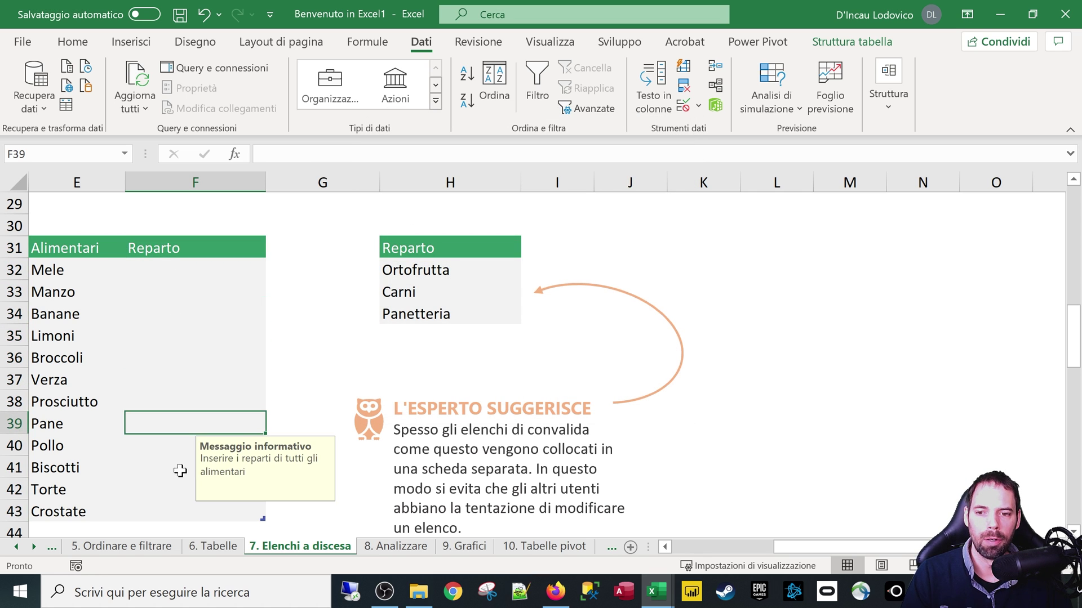
{"action": "left_click", "coordinate": [140, 503]}
{"action": "left_click", "coordinate": [166, 424]}
{"action": "left_click", "coordinate": [174, 336]}
{"action": "left_click", "coordinate": [185, 271]}
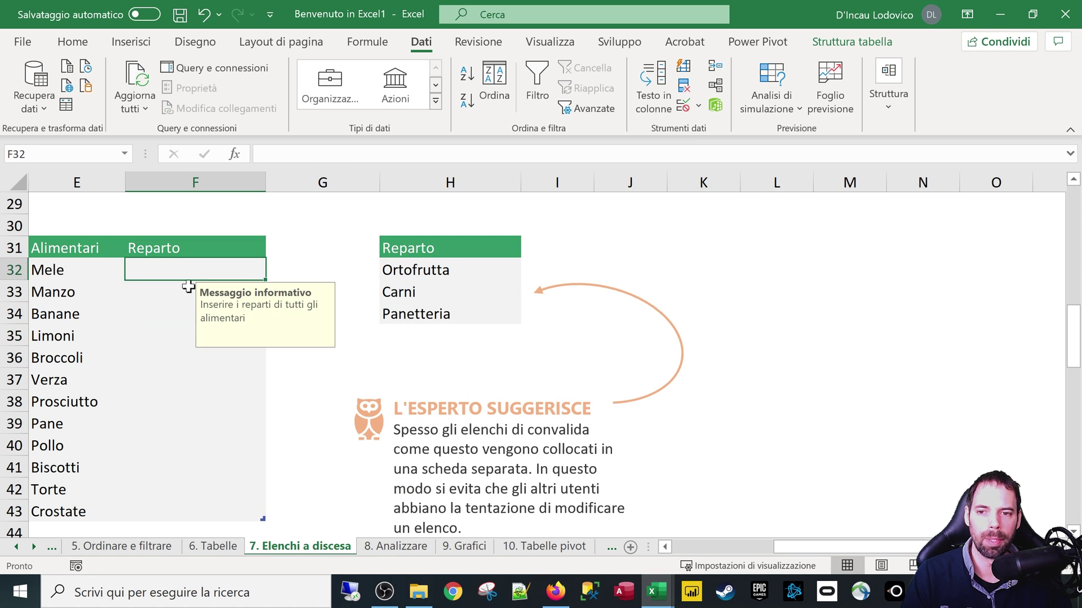
{"action": "left_click", "coordinate": [178, 338]}
{"action": "left_click", "coordinate": [191, 445]}
{"action": "left_click", "coordinate": [188, 372]}
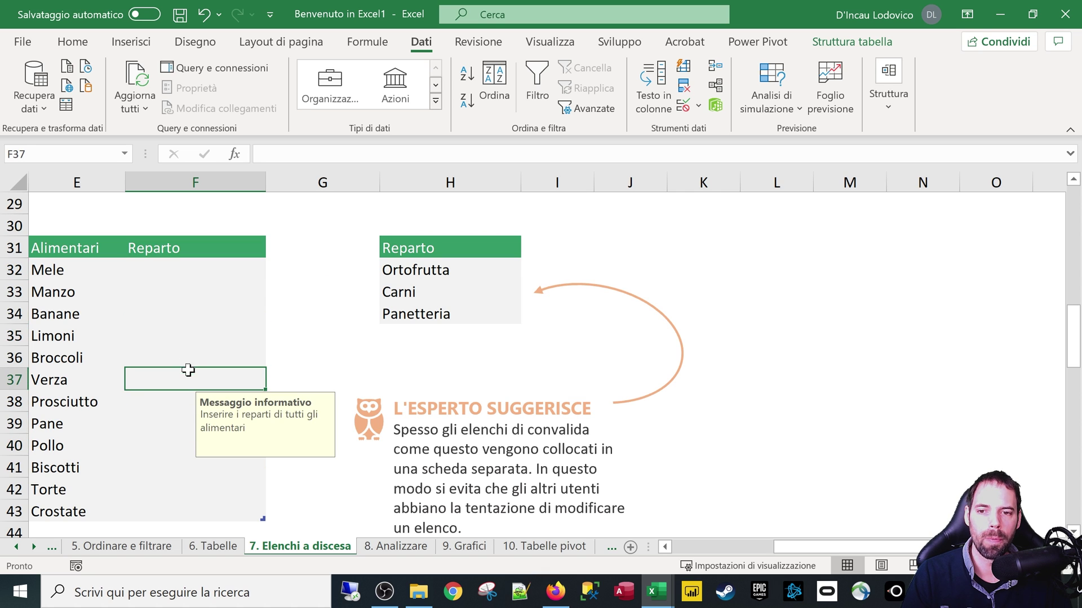
{"action": "left_click", "coordinate": [207, 263]}
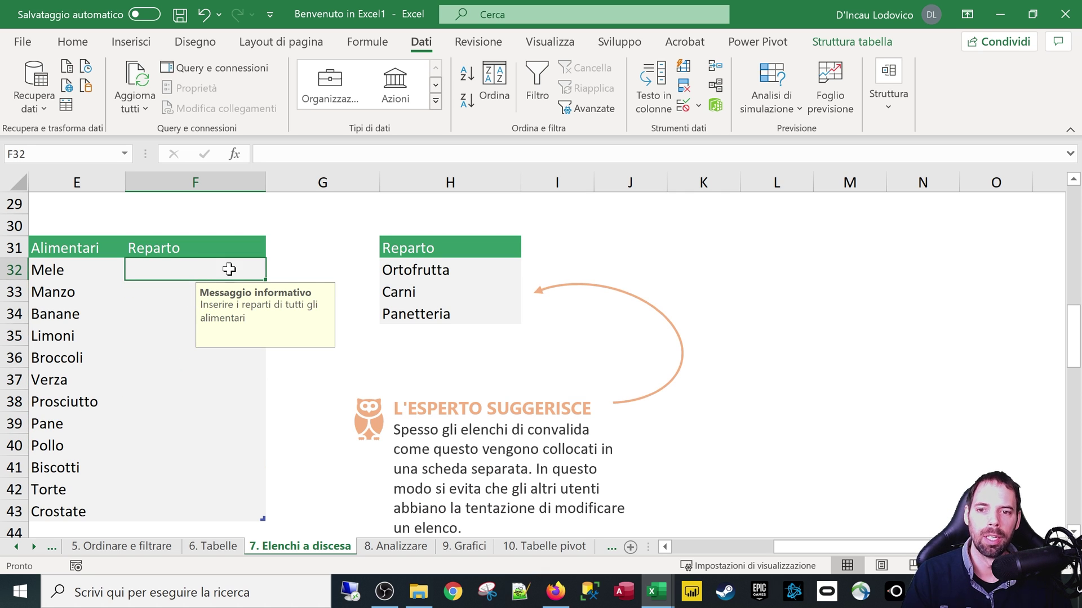
{"action": "left_click_drag", "start_coordinate": [220, 268], "coordinate": [198, 512]}
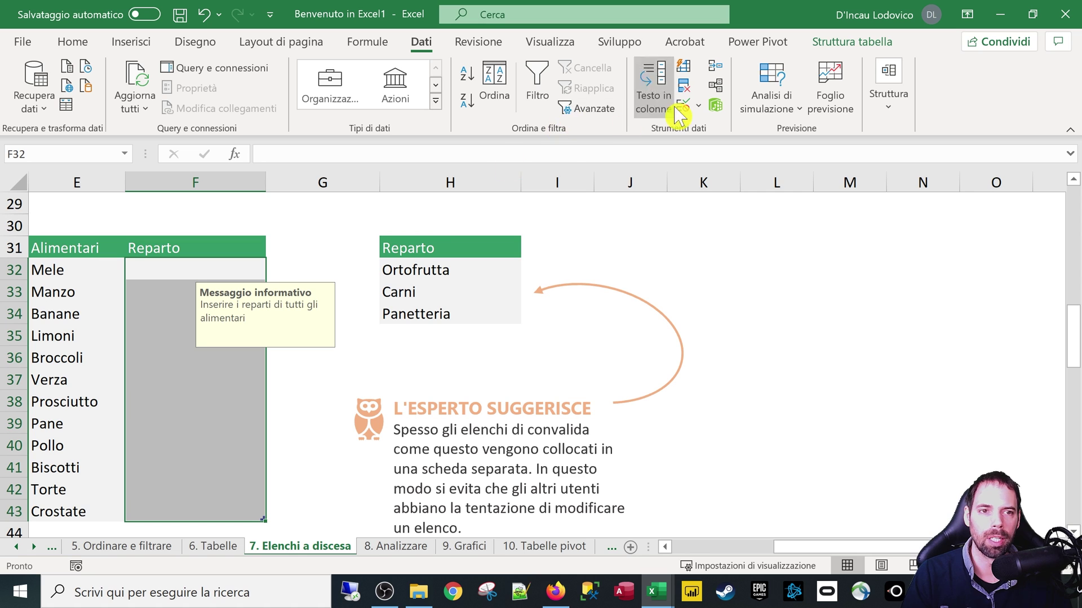
Set F32:F43 validation back to Elenco with source =$H$32:$H$34.
{"action": "left_click", "coordinate": [698, 107]}
{"action": "left_click", "coordinate": [711, 129]}
{"action": "left_click", "coordinate": [404, 155]}
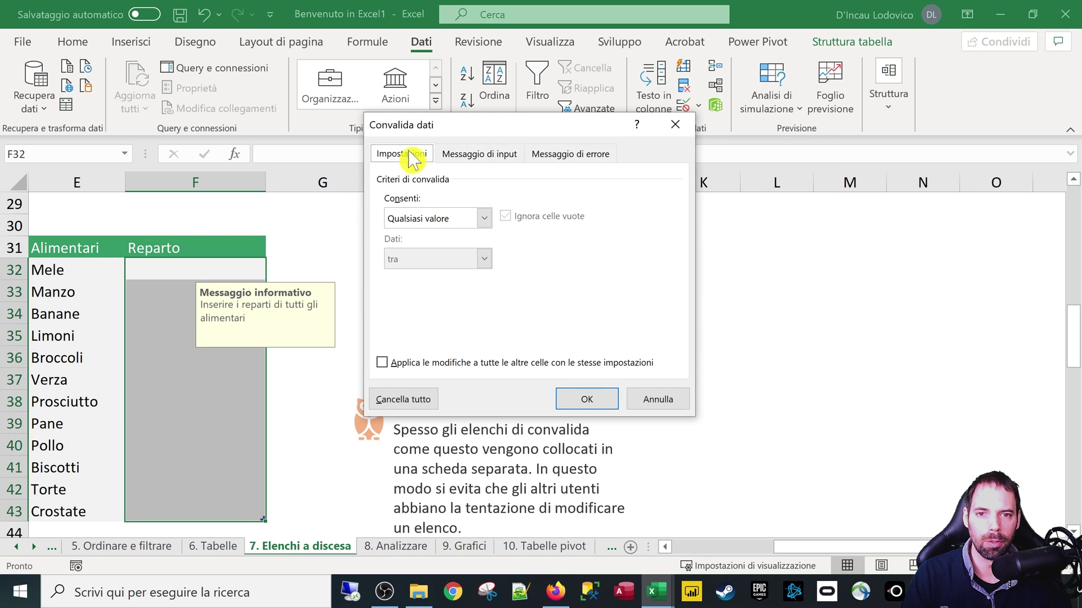
{"action": "left_click", "coordinate": [453, 221]}
{"action": "left_click", "coordinate": [430, 283]}
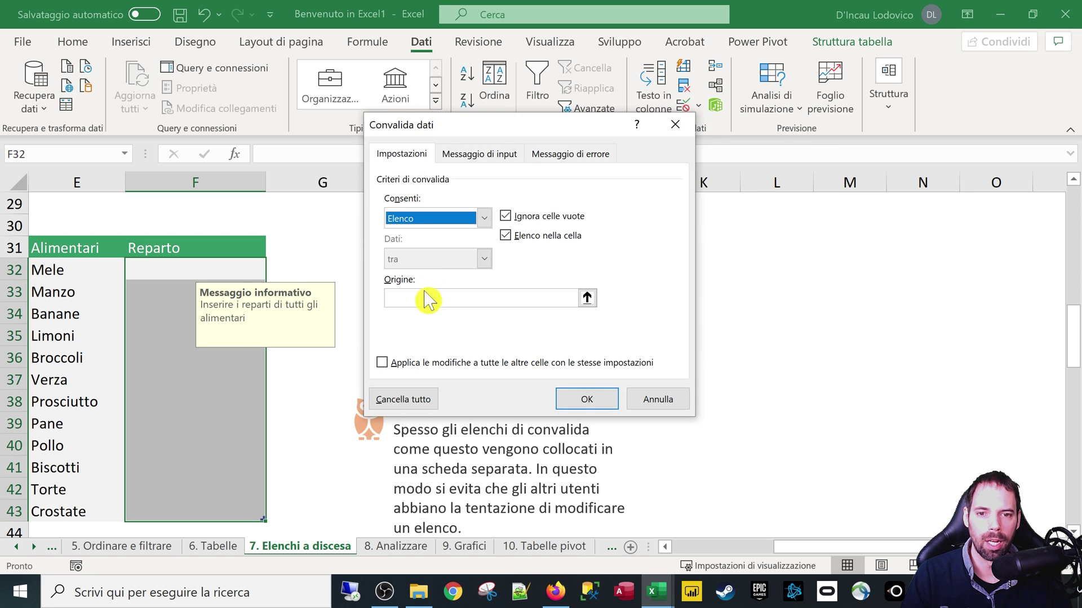
{"action": "left_click", "coordinate": [587, 296]}
{"action": "left_click_drag", "start_coordinate": [459, 276], "coordinate": [449, 314]}
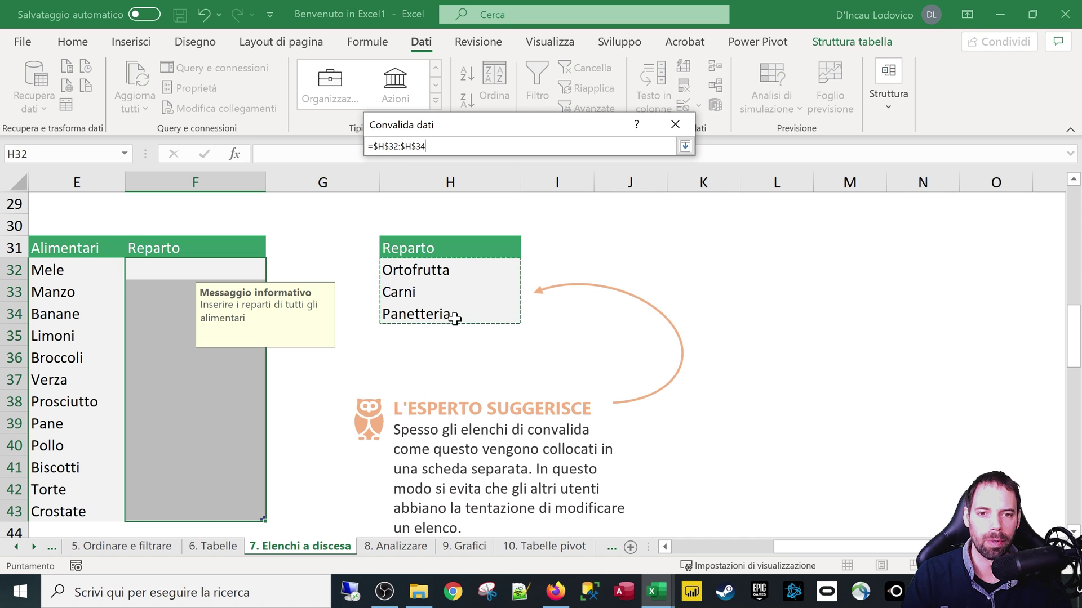
{"action": "left_click", "coordinate": [684, 146]}
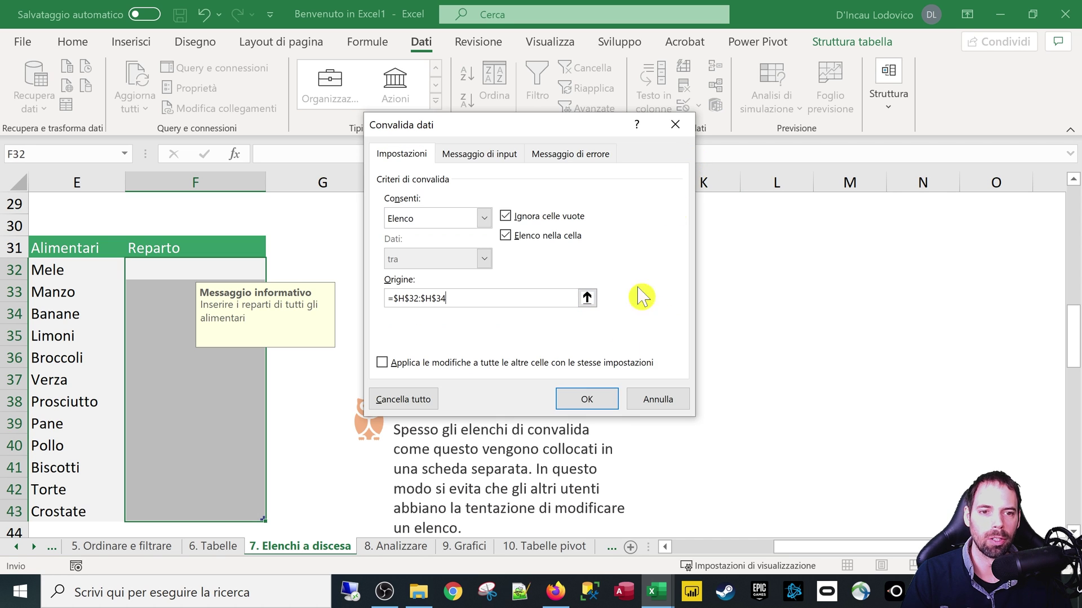
{"action": "left_click", "coordinate": [588, 401]}
{"action": "left_click", "coordinate": [211, 266]}
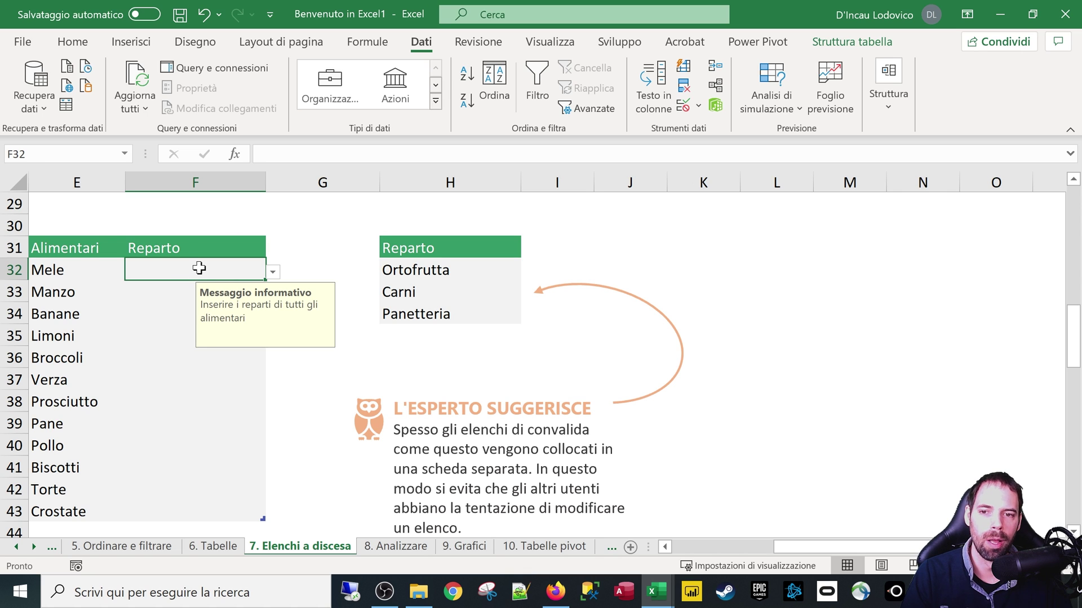
{"action": "left_click_drag", "start_coordinate": [199, 268], "coordinate": [194, 510]}
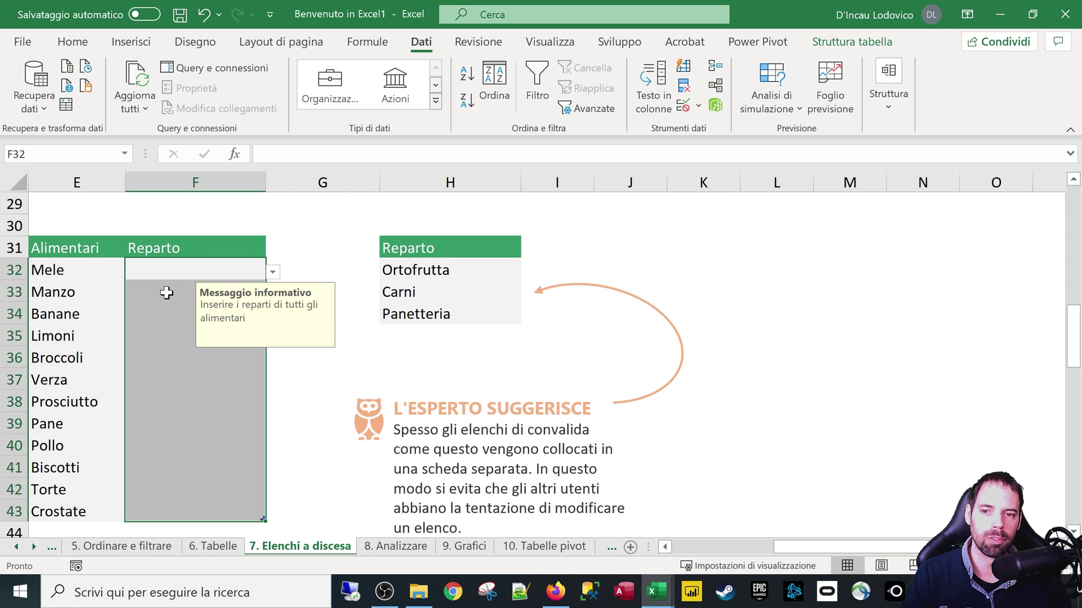
{"action": "left_click_drag", "start_coordinate": [174, 269], "coordinate": [174, 510]}
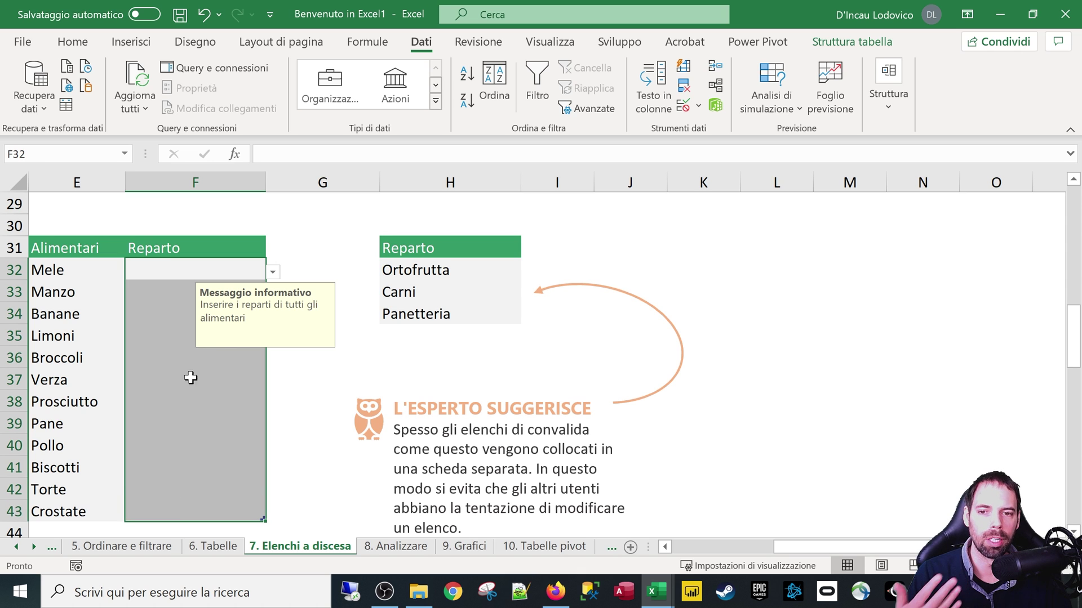
{"action": "left_click", "coordinate": [167, 333]}
{"action": "key", "text": "Down"}
{"action": "key", "text": "Down"}
{"action": "key", "text": "Down"}
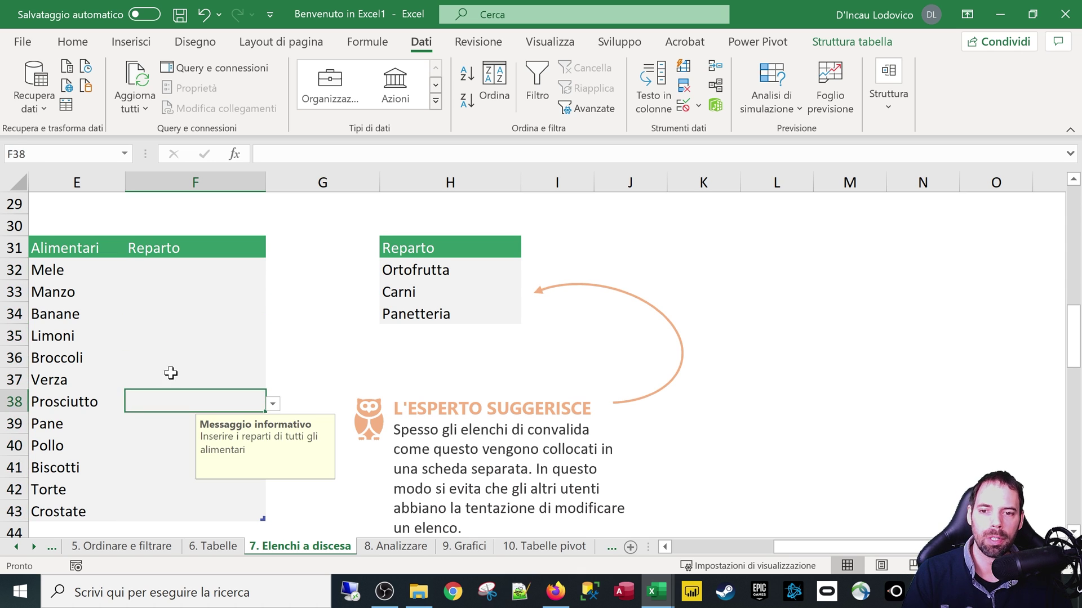
{"action": "left_click", "coordinate": [176, 314]}
{"action": "left_click", "coordinate": [176, 273]}
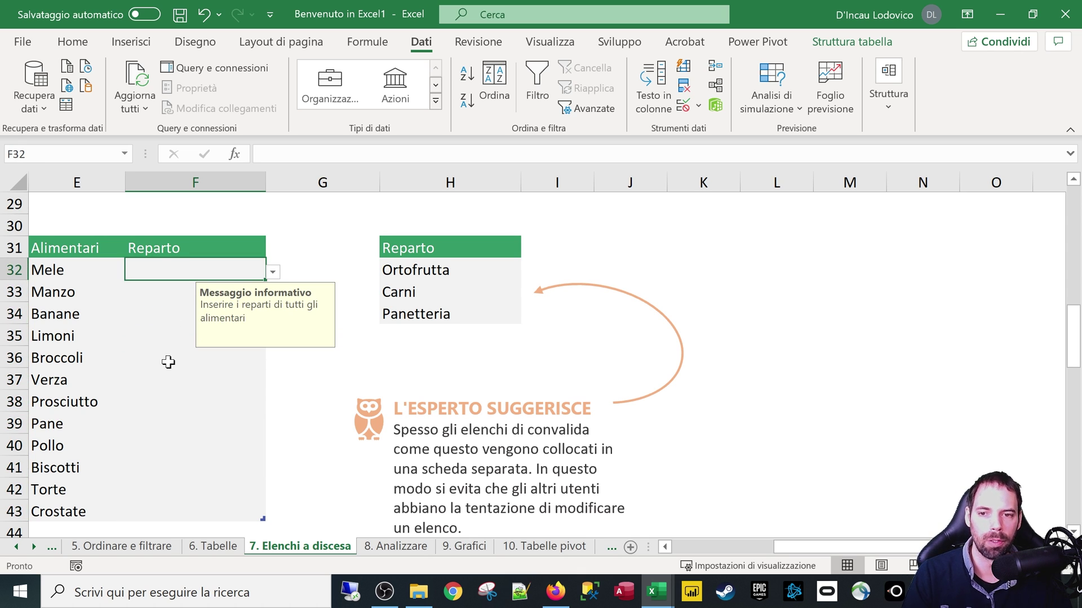
{"action": "key", "text": "Return"}
{"action": "key", "text": "Return"}
{"action": "key", "text": "Return"}
{"action": "key", "text": "Return"}
{"action": "key", "text": "Return"}
{"action": "key", "text": "Return"}
{"action": "key", "text": "Return"}
{"action": "key", "text": "Return"}
{"action": "key", "text": "Return"}
{"action": "key", "text": "Return"}
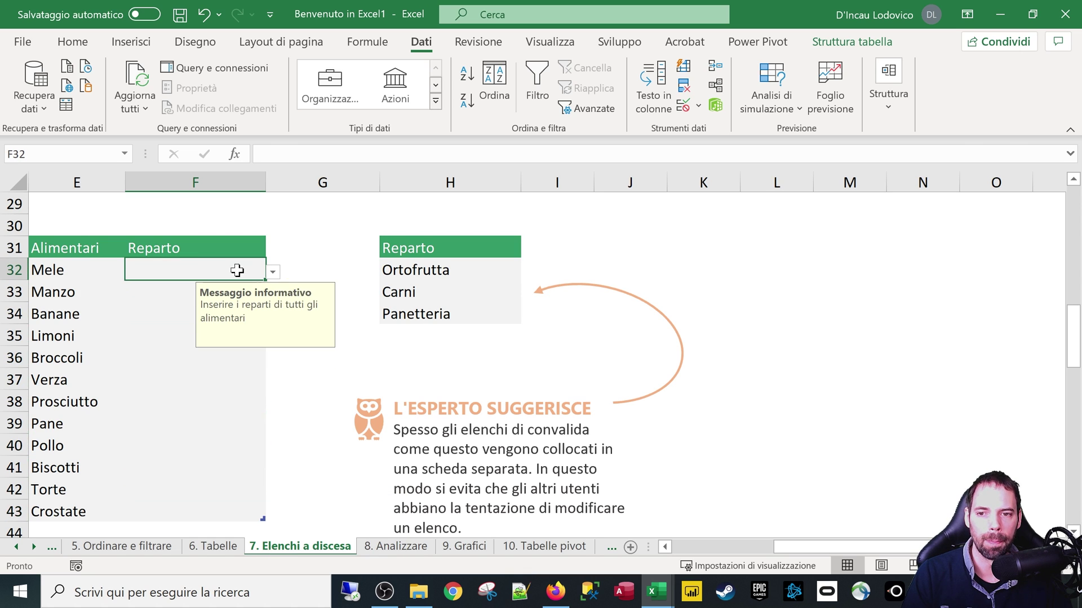
{"action": "left_click", "coordinate": [203, 235]}
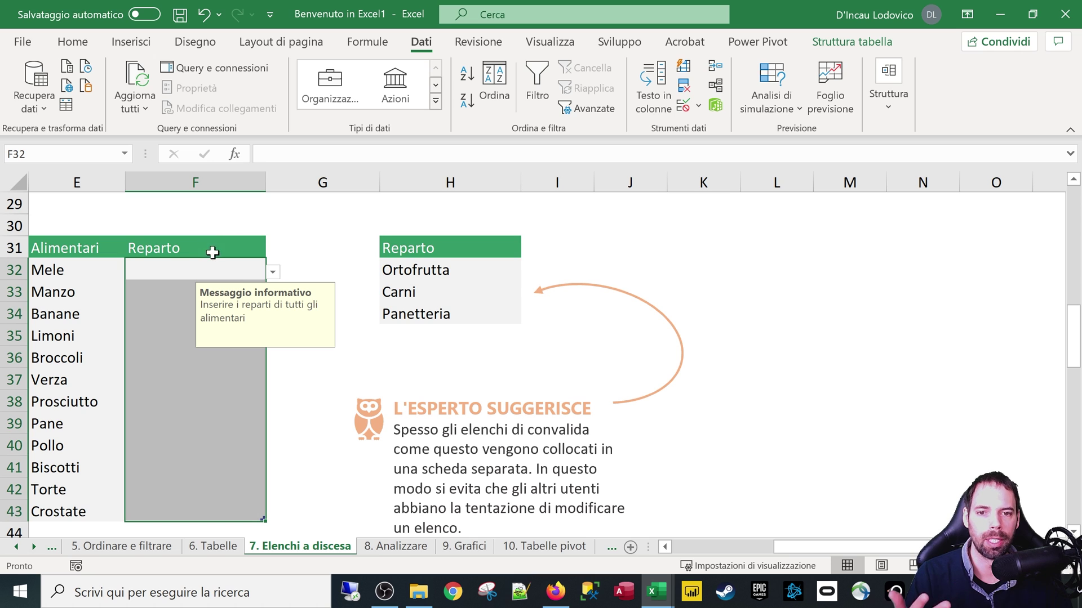
{"action": "left_click", "coordinate": [229, 272]}
{"action": "type", "text": "asdfas"}
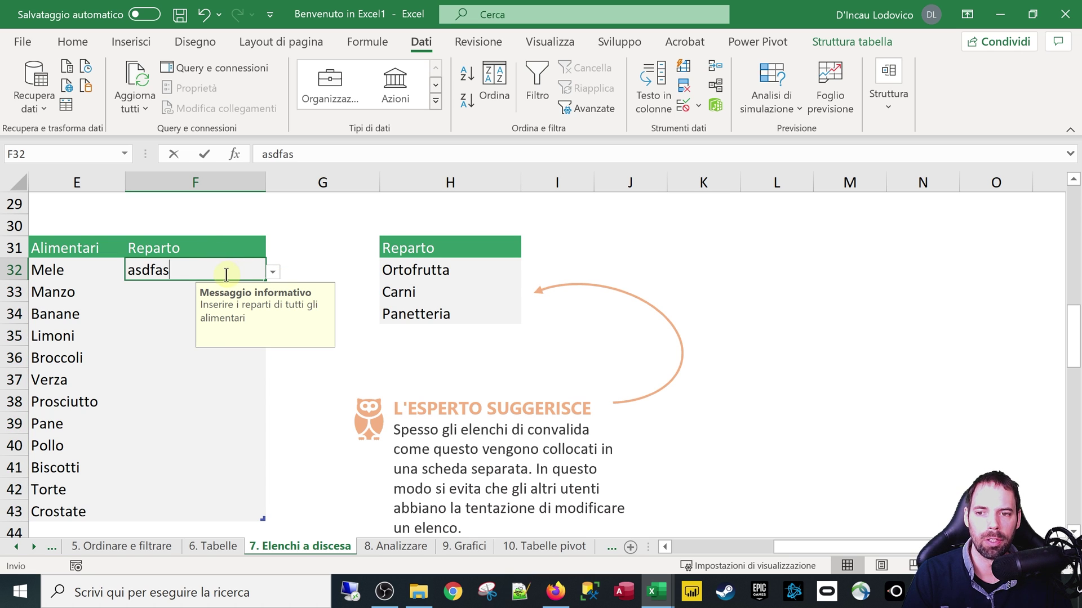
{"action": "type", "text": "d"}
{"action": "key", "text": "Return"}
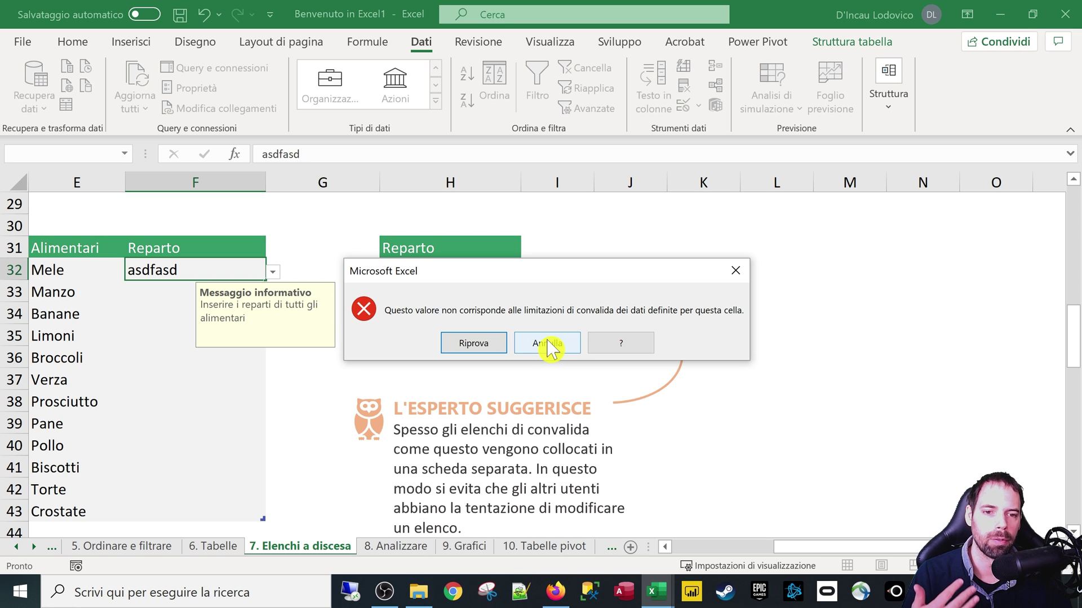
{"action": "left_click", "coordinate": [548, 343]}
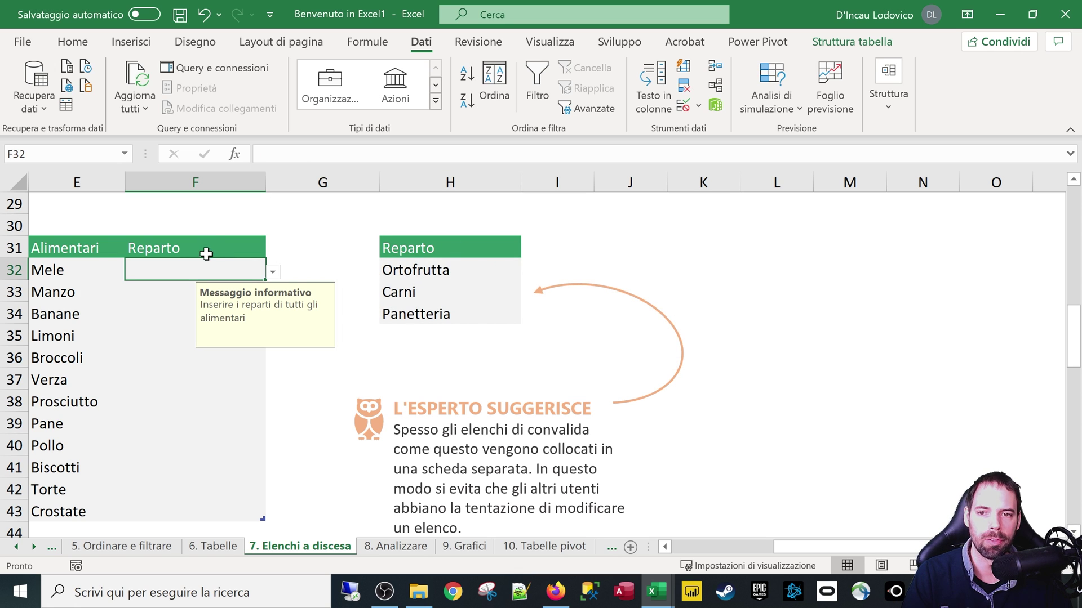
{"action": "left_click", "coordinate": [209, 236]}
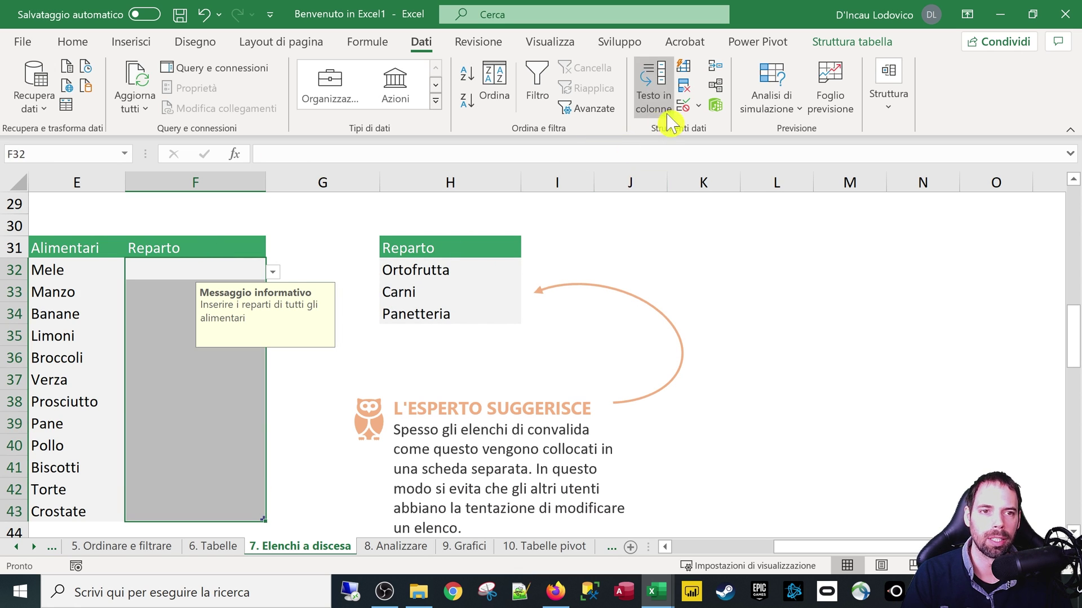
Add an Interruzione error alert titled Errore: 'Hai inserito un valore non valido'.
{"action": "left_click", "coordinate": [698, 106]}
{"action": "left_click", "coordinate": [704, 138]}
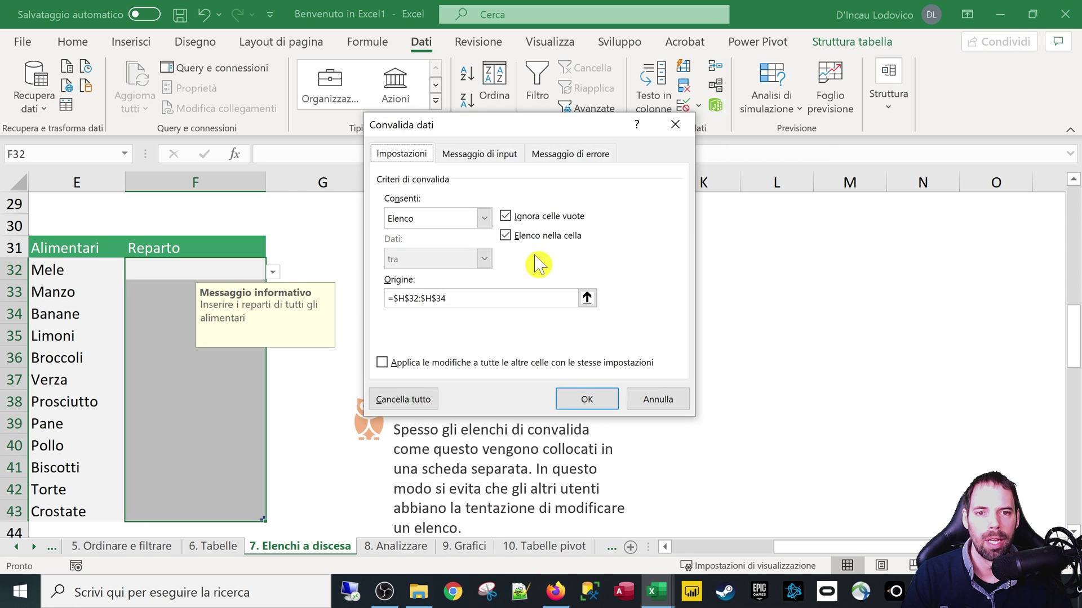
{"action": "left_click", "coordinate": [563, 154]}
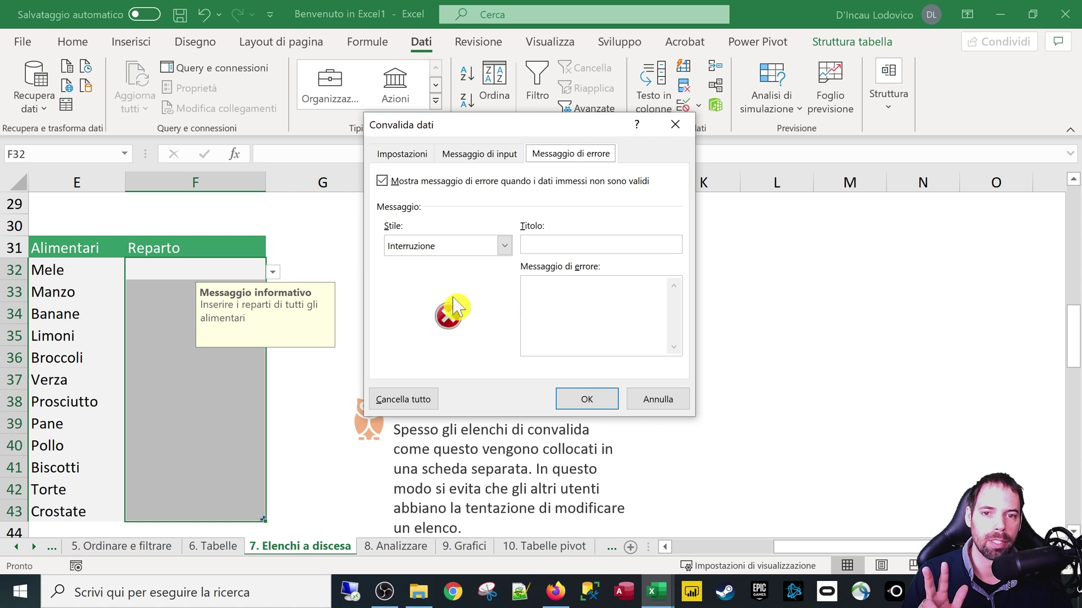
{"action": "left_click", "coordinate": [450, 248]}
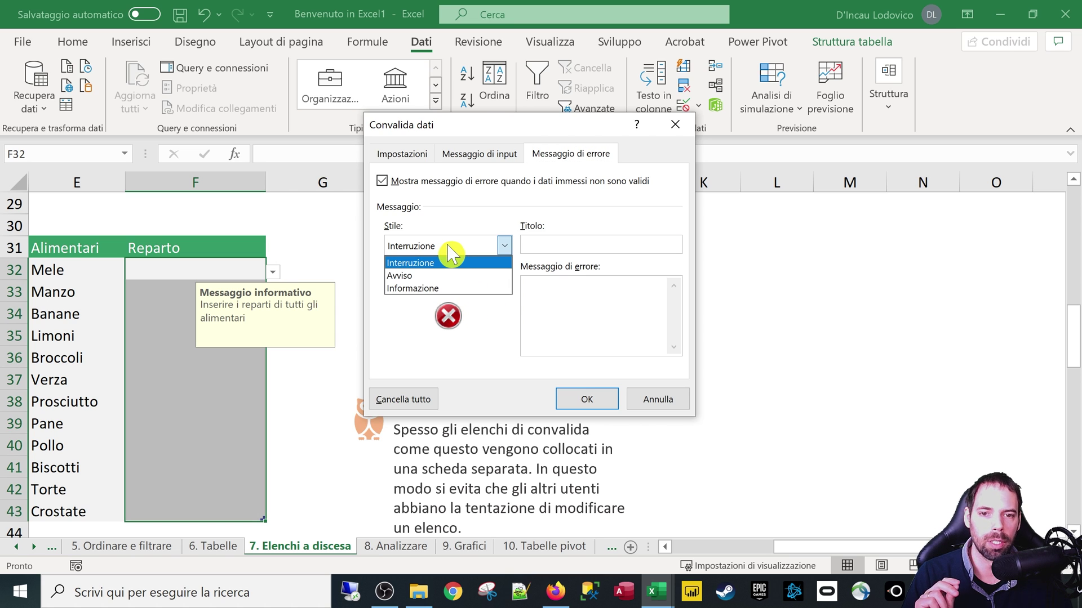
{"action": "left_click", "coordinate": [445, 276]}
{"action": "left_click", "coordinate": [452, 246]}
{"action": "left_click", "coordinate": [443, 288]}
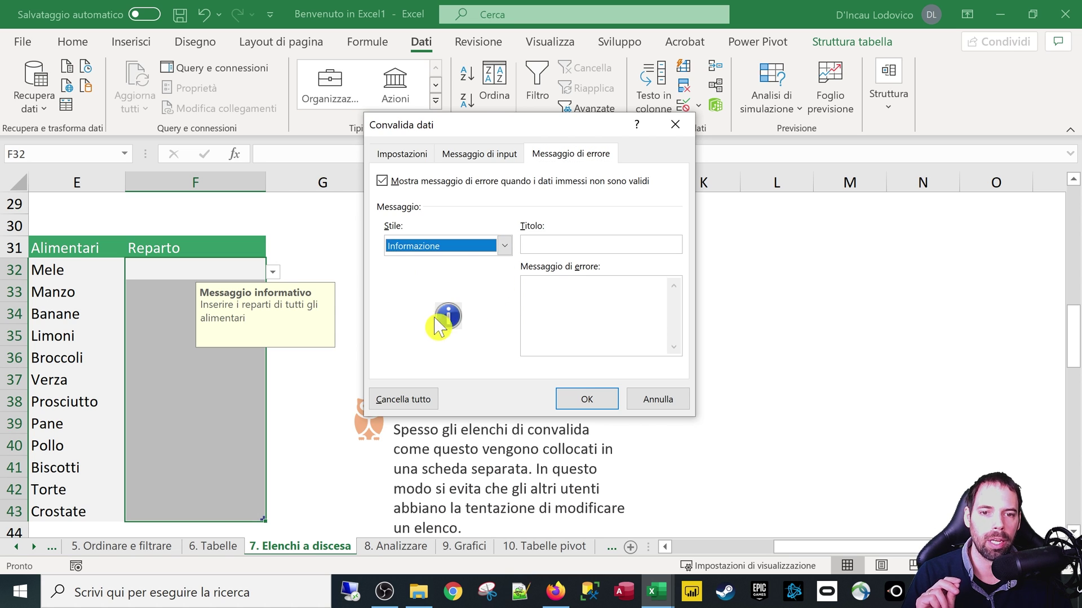
{"action": "left_click", "coordinate": [448, 246]}
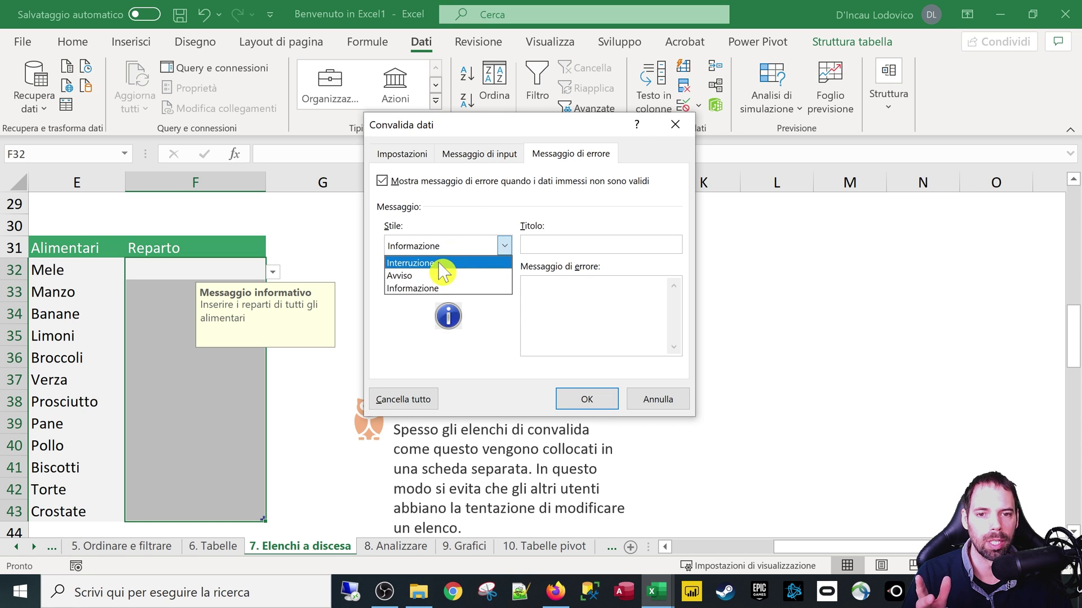
{"action": "left_click", "coordinate": [439, 263]}
{"action": "left_click", "coordinate": [566, 243]}
{"action": "type", "text": "Hai inserito un valore non valido"}
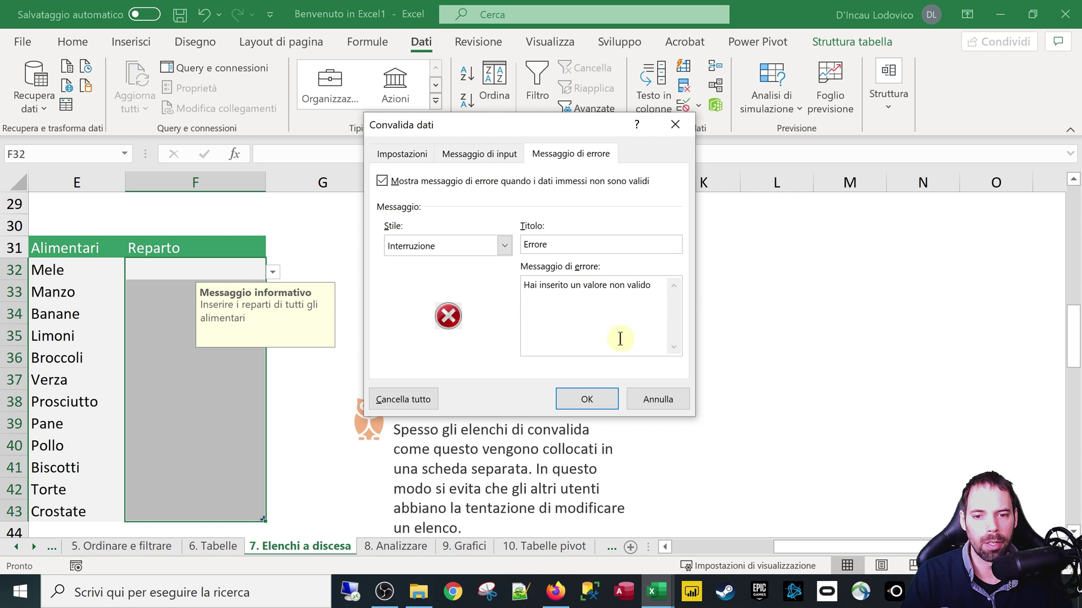
{"action": "left_click", "coordinate": [589, 399]}
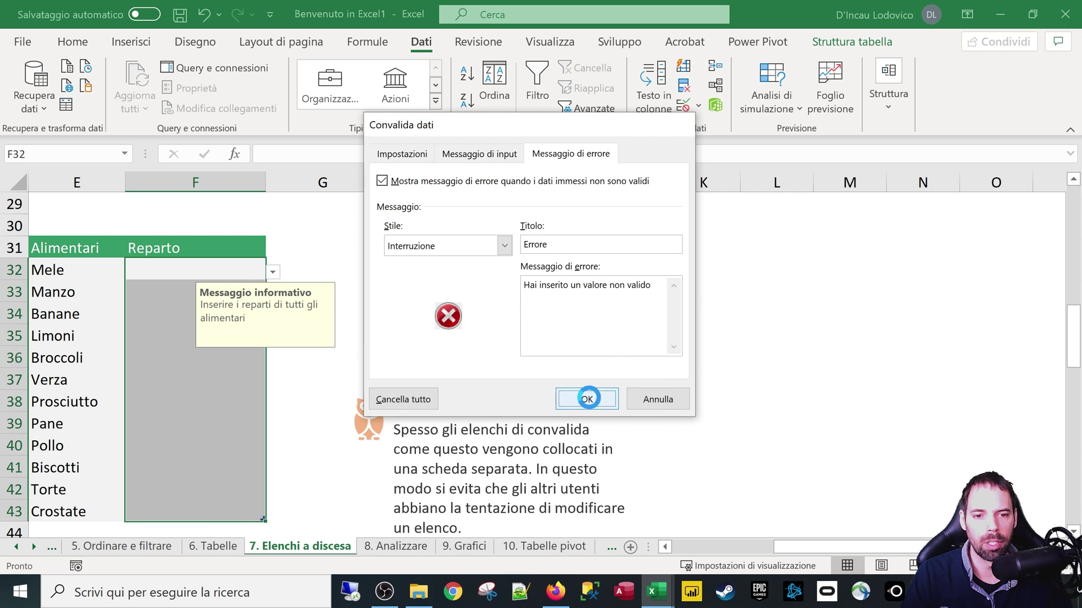
{"action": "left_click", "coordinate": [225, 274]}
Set F32 to Carni, then confirm the invalid entry asdfasd is rejected by the Errore alert.
{"action": "left_click", "coordinate": [273, 272]}
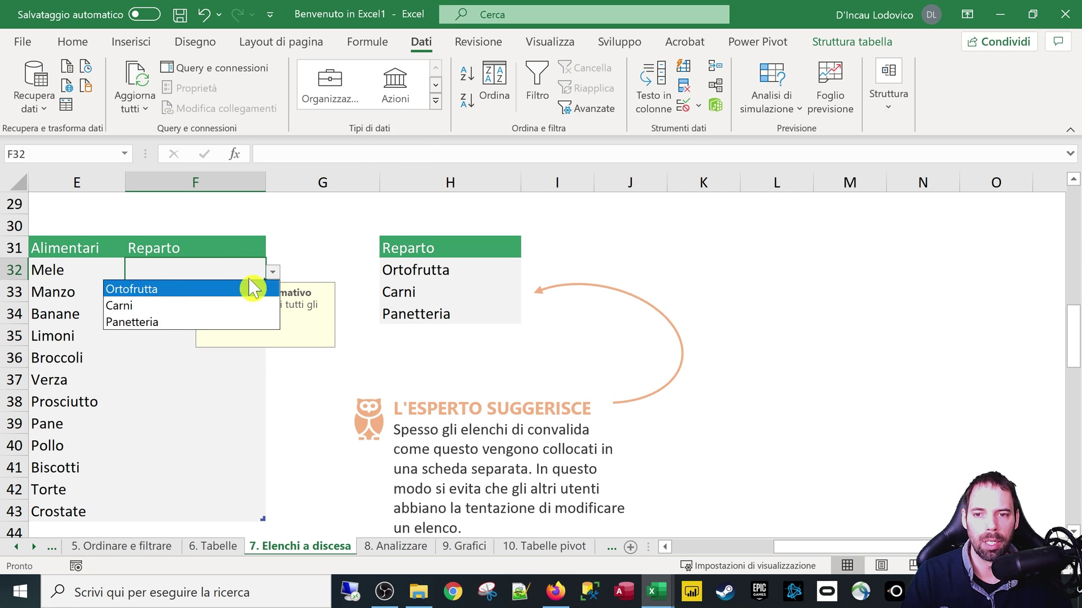
{"action": "left_click", "coordinate": [164, 304]}
{"action": "type", "text": "asdfasd"}
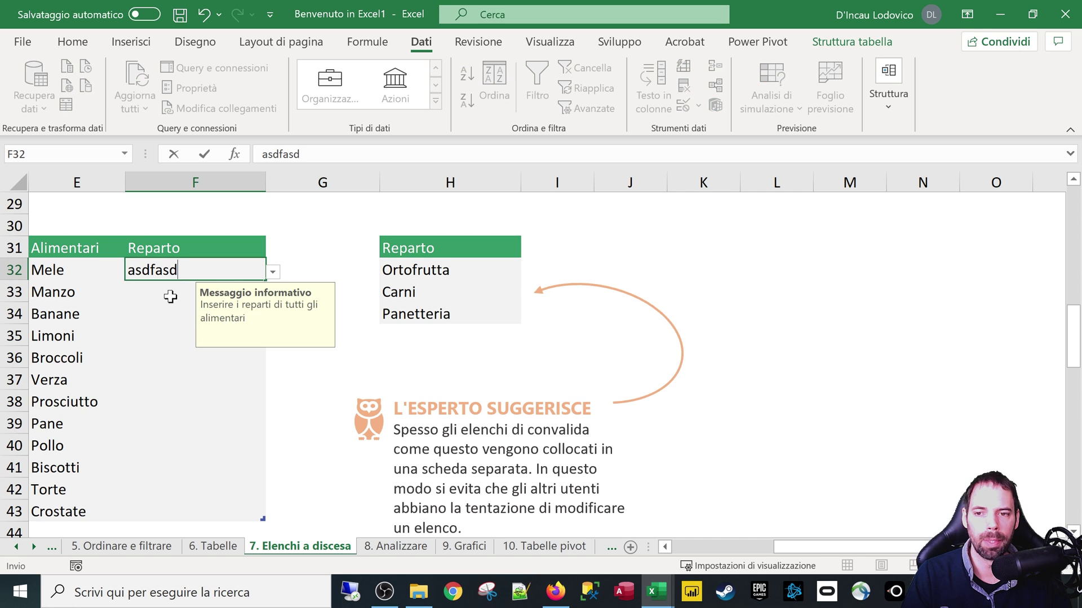
{"action": "key", "text": "Return"}
{"action": "mouse_move", "coordinate": [530, 274]}
{"action": "left_mouse_down"}
{"action": "mouse_move", "coordinate": [369, 241]}
{"action": "mouse_move", "coordinate": [410, 244]}
{"action": "left_mouse_up"}
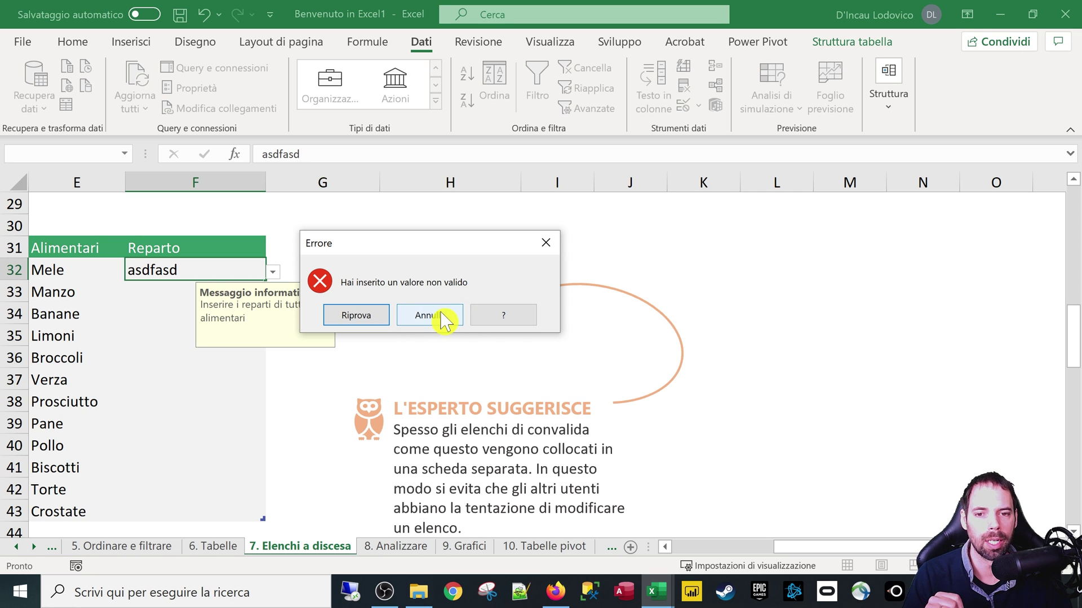
{"action": "left_click", "coordinate": [442, 319]}
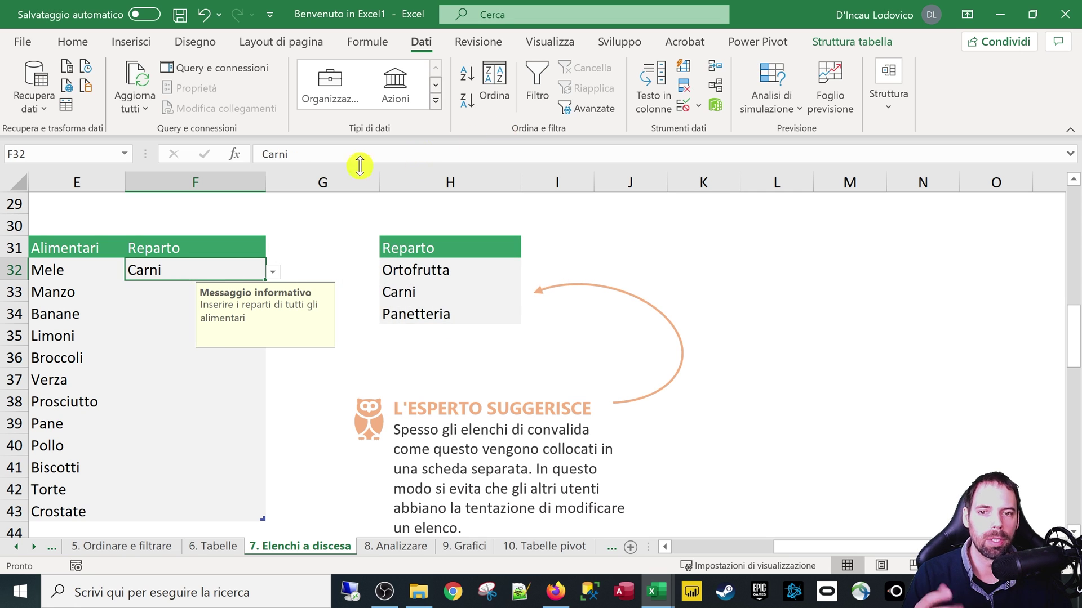
{"action": "left_click", "coordinate": [236, 236]}
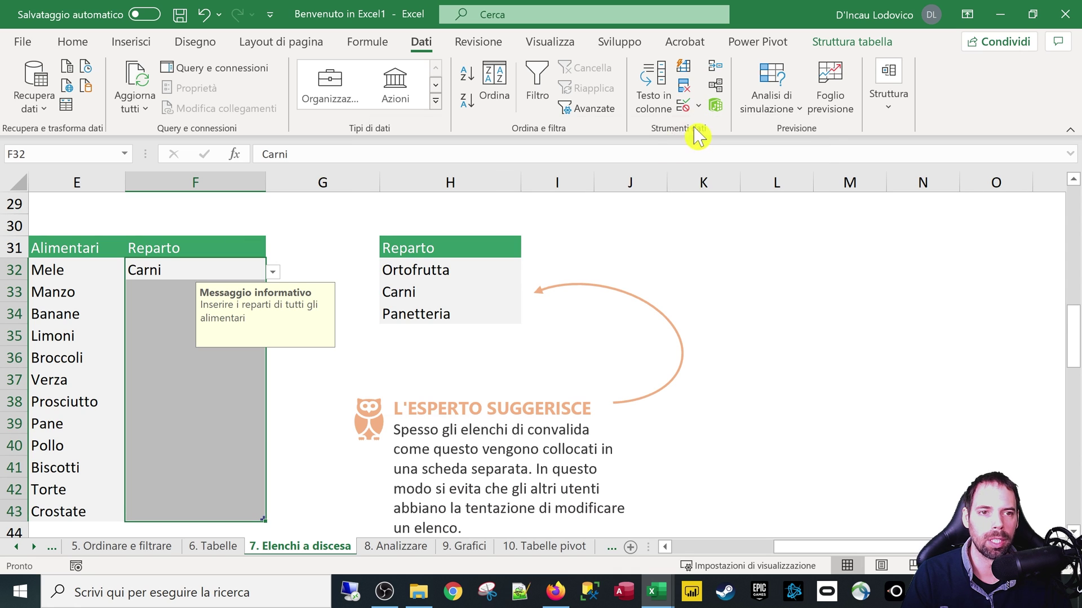
Change the error alert style to Avviso (warning).
{"action": "left_click", "coordinate": [683, 105]}
{"action": "left_click", "coordinate": [473, 247]}
{"action": "left_click", "coordinate": [437, 283]}
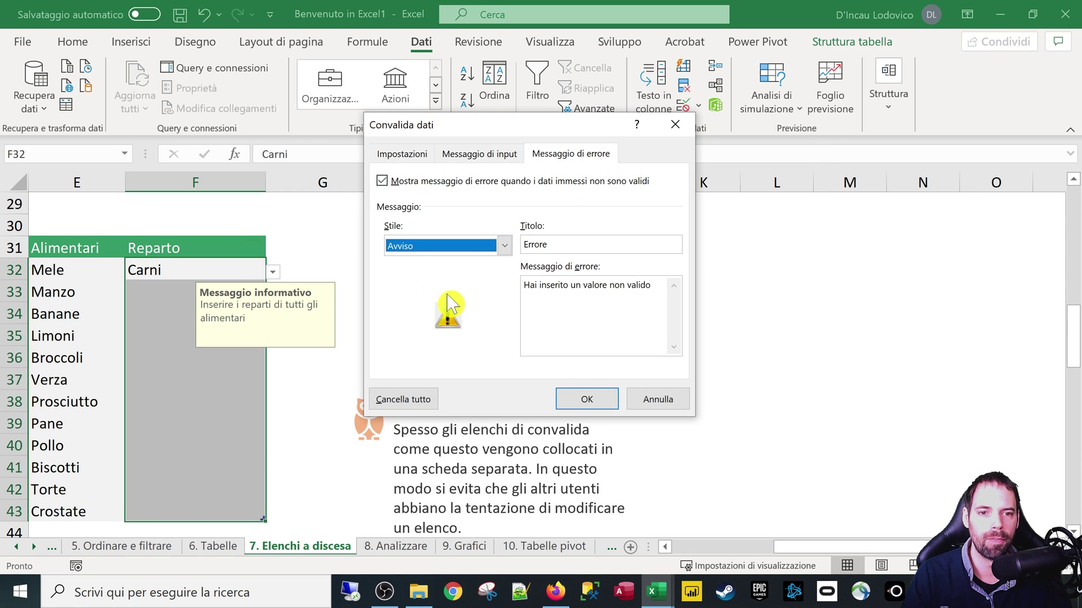
{"action": "left_click", "coordinate": [565, 246]}
{"action": "double_click", "coordinate": [564, 243]}
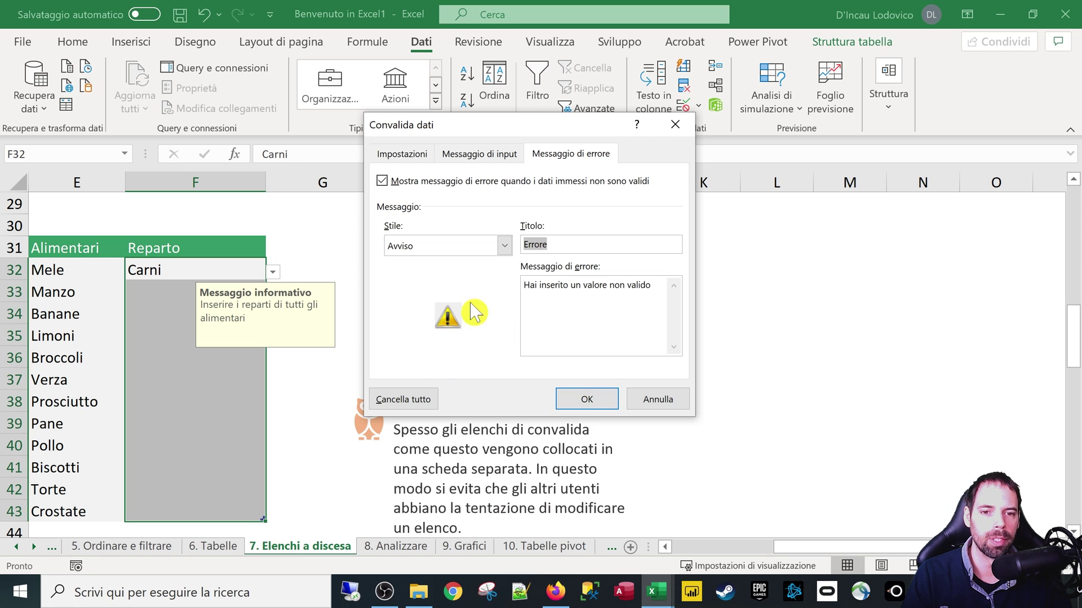
{"action": "left_click", "coordinate": [574, 403]}
Enter asdfasdf in F32 and keep it despite the validation warning.
{"action": "type", "text": "asdfasdf"}
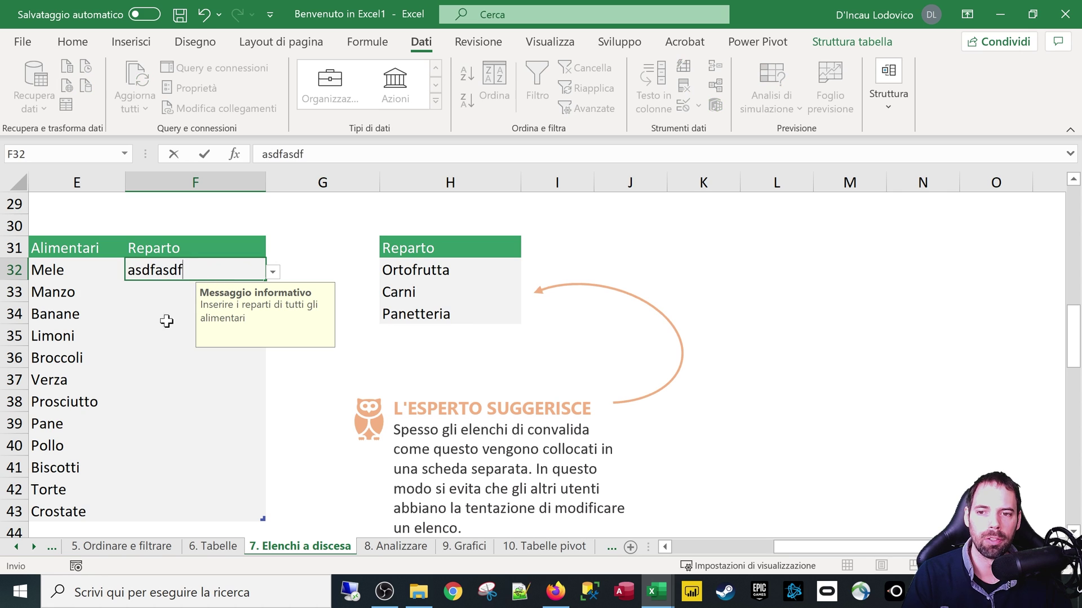
{"action": "type", "text": "asd"}
{"action": "key", "text": "Return"}
{"action": "left_click_drag", "start_coordinate": [493, 276], "coordinate": [375, 145]}
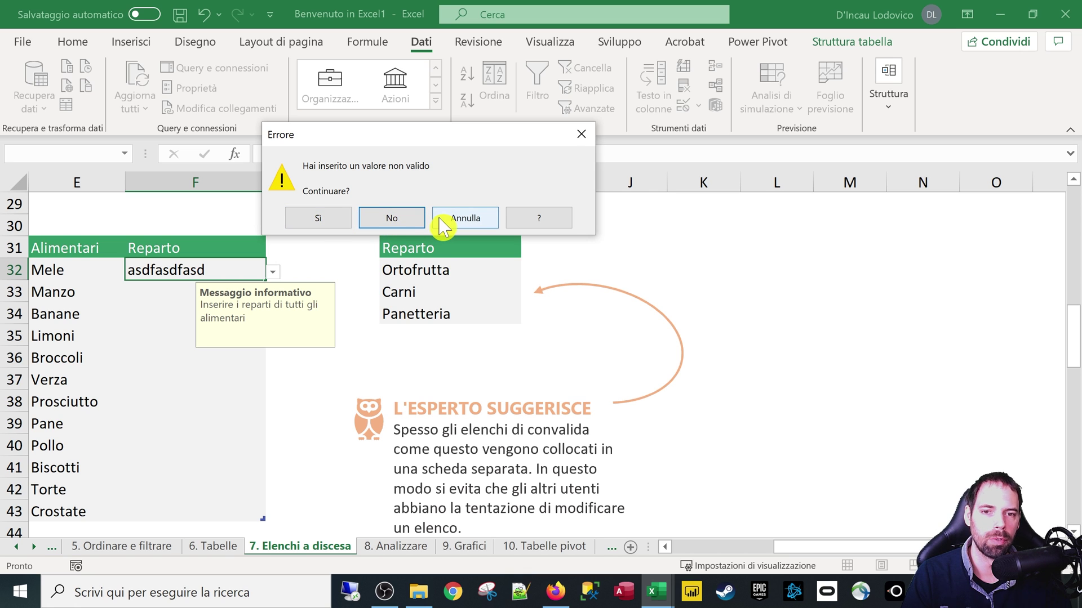
{"action": "left_click", "coordinate": [388, 219]}
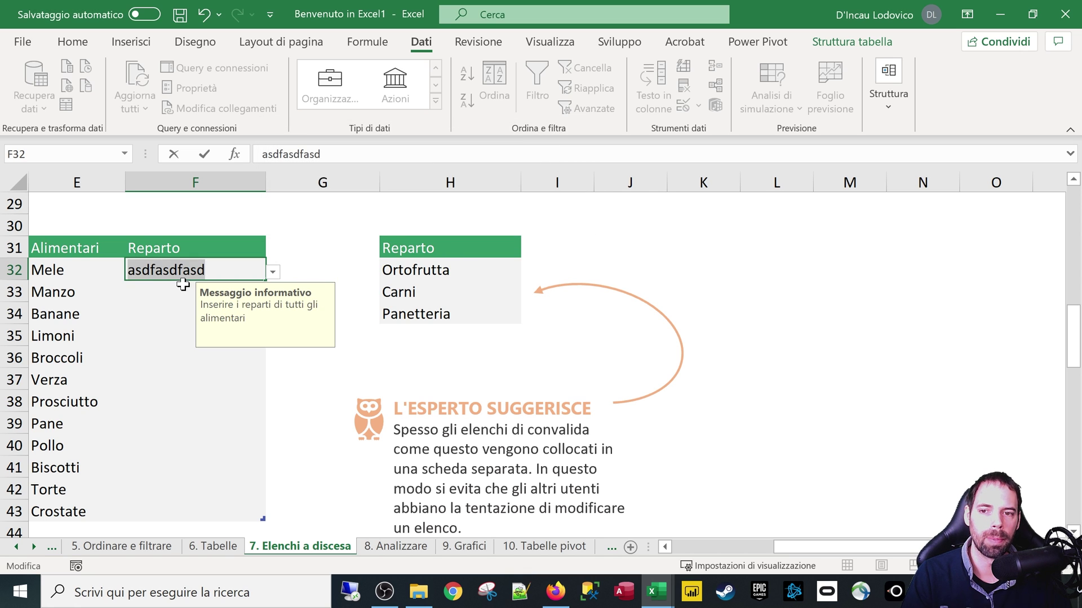
{"action": "left_click", "coordinate": [213, 268]}
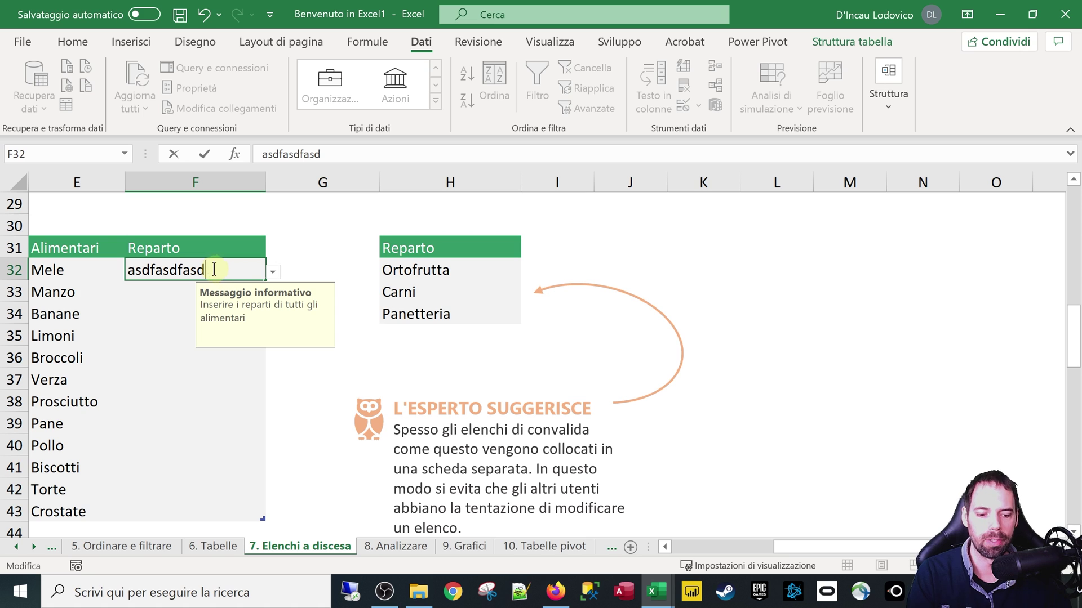
{"action": "key", "text": "Return"}
{"action": "left_click", "coordinate": [586, 354]}
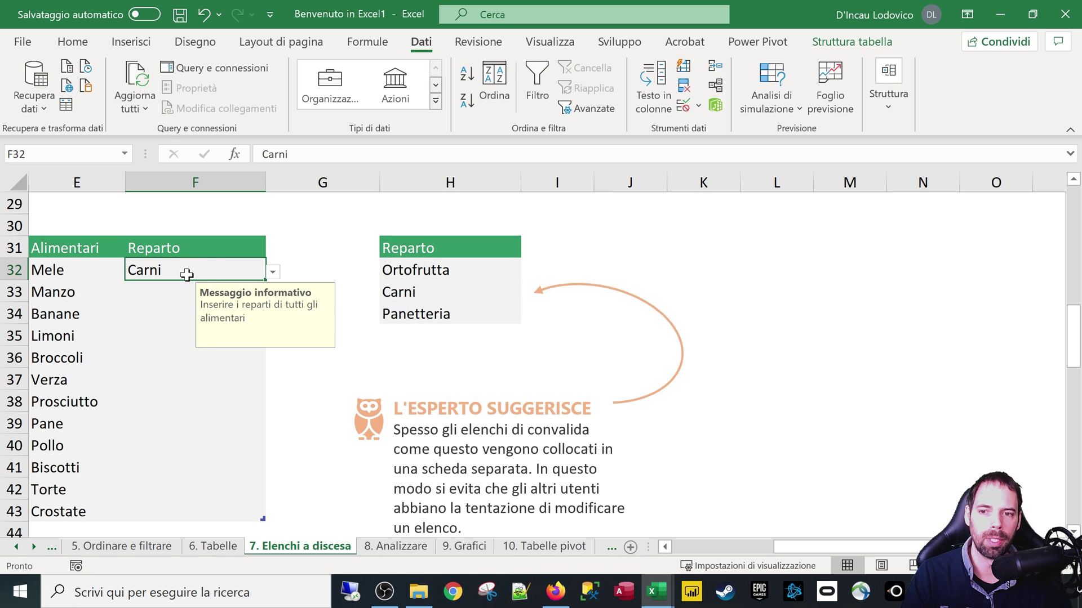
{"action": "type", "text": "asdfasdf"}
{"action": "key", "text": "Return"}
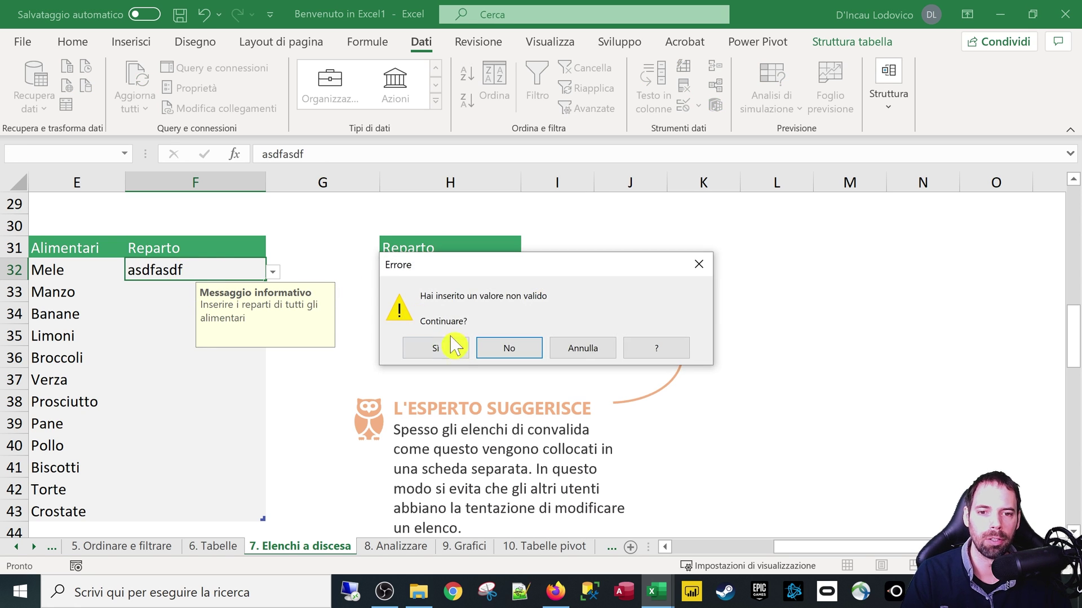
{"action": "left_click", "coordinate": [431, 346]}
Inspect F32's error-check options menu and reselect F32.
{"action": "left_click", "coordinate": [181, 276]}
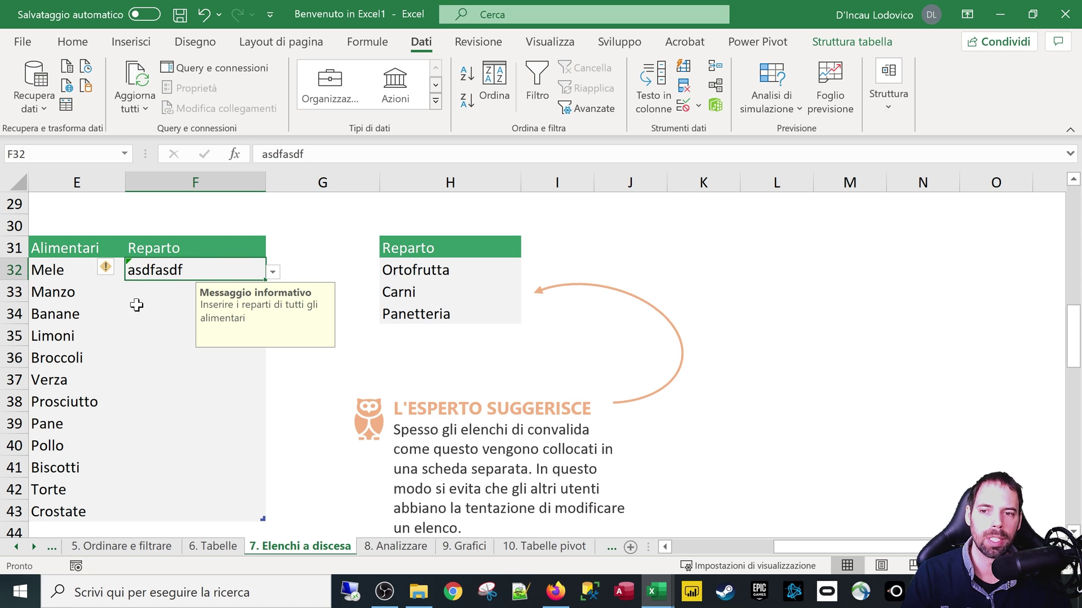
{"action": "left_click", "coordinate": [107, 268]}
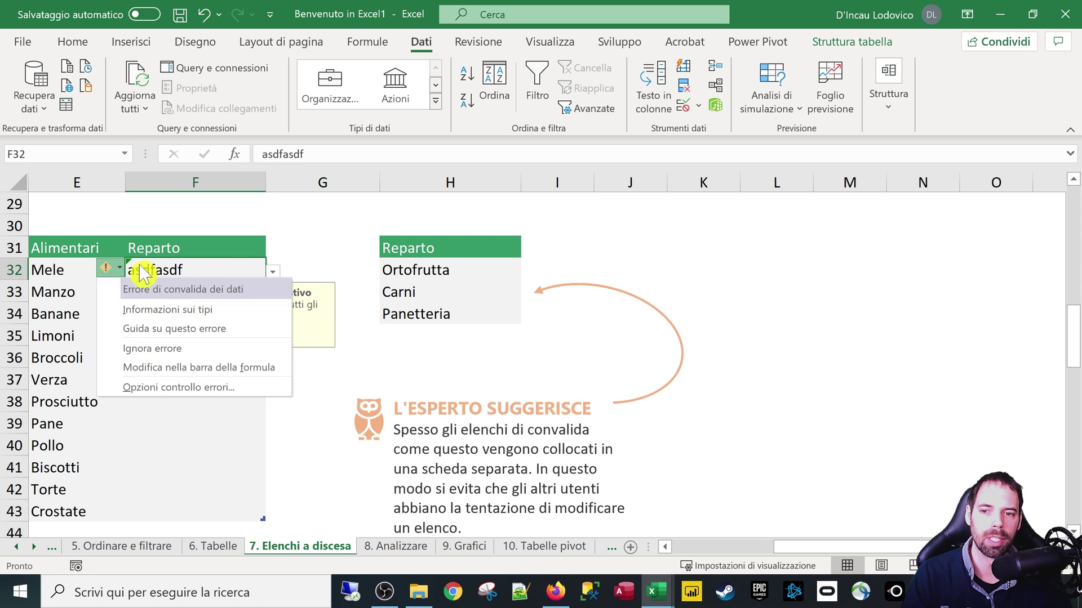
{"action": "left_click", "coordinate": [183, 228]}
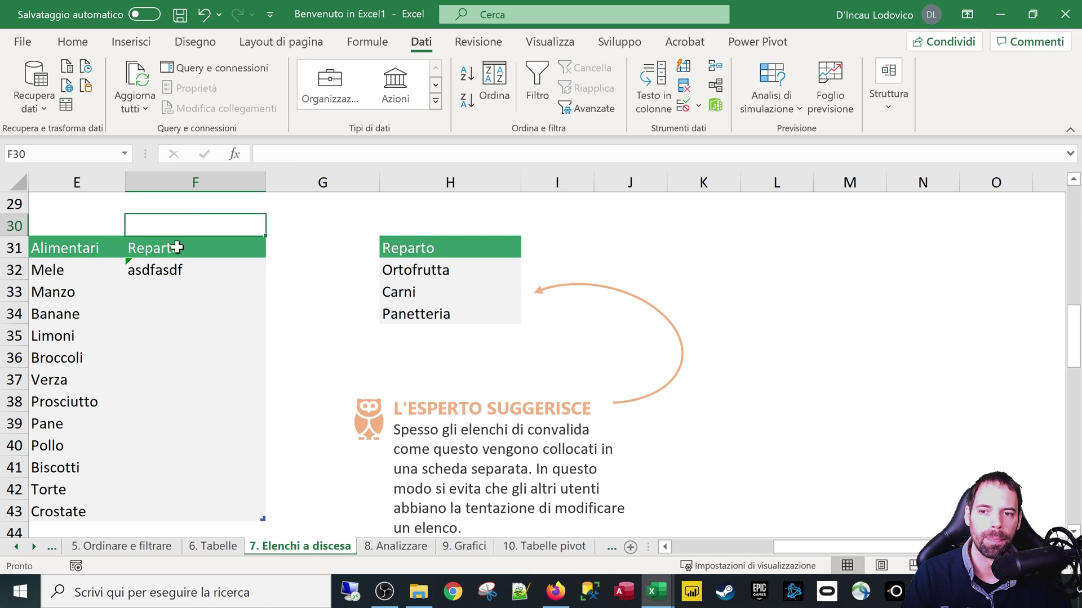
{"action": "left_click", "coordinate": [170, 269]}
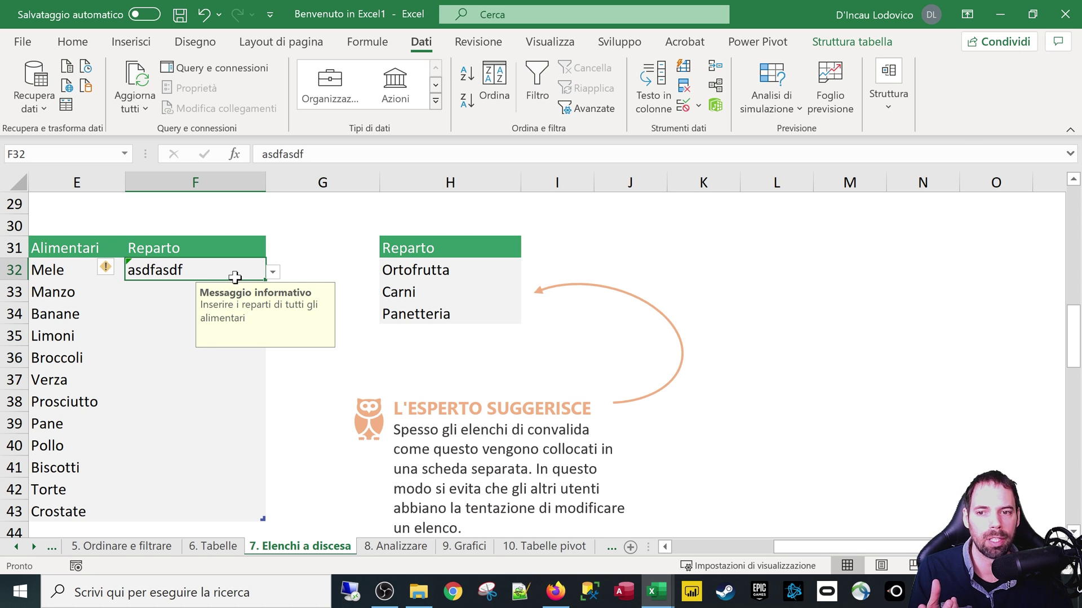
Change the error alert style for Reparto cells F32:F43 from warning to Informazioni.
{"action": "left_click", "coordinate": [243, 235]}
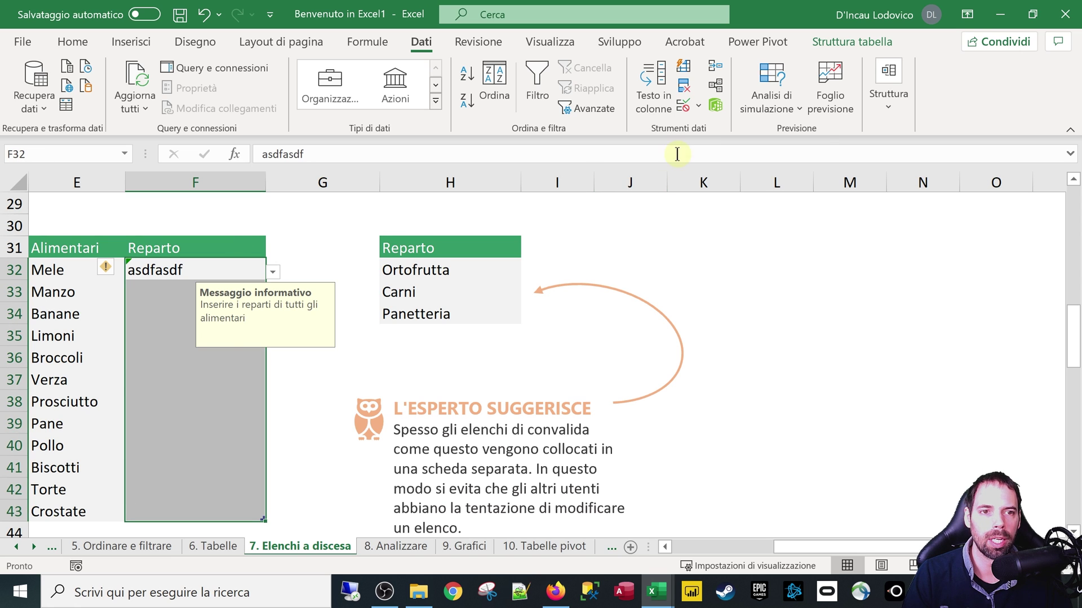
{"action": "left_click", "coordinate": [699, 106]}
{"action": "left_click", "coordinate": [707, 128]}
{"action": "left_click", "coordinate": [423, 247]}
{"action": "left_click", "coordinate": [415, 287]}
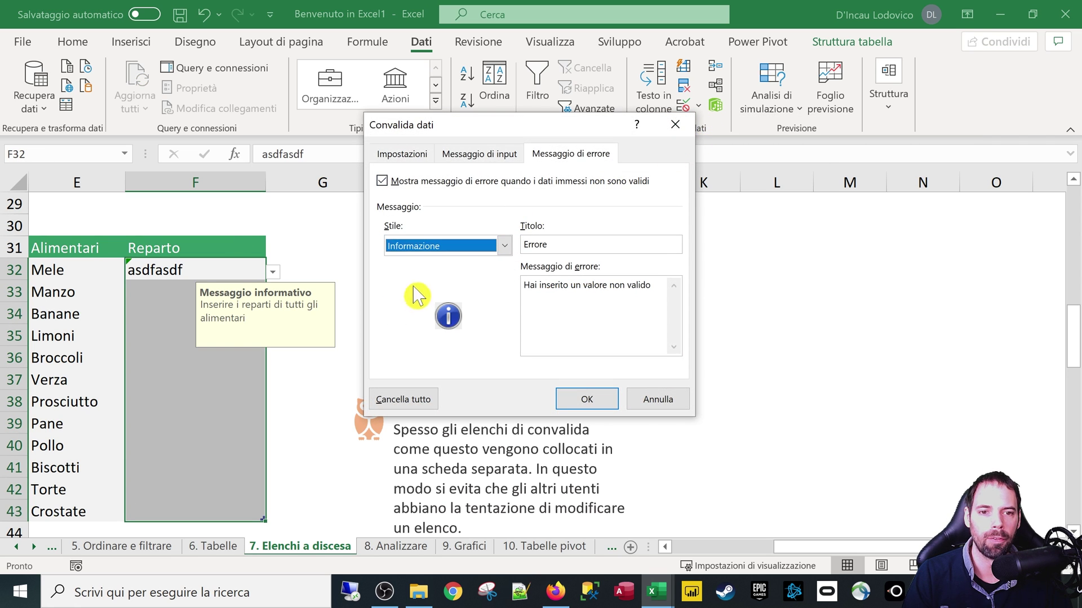
{"action": "left_click", "coordinate": [587, 400]}
Test the alert by entering 'sadfasdf' in F32 and accepting it from the information message.
{"action": "left_click", "coordinate": [210, 278]}
{"action": "type", "text": "sadfasdf"}
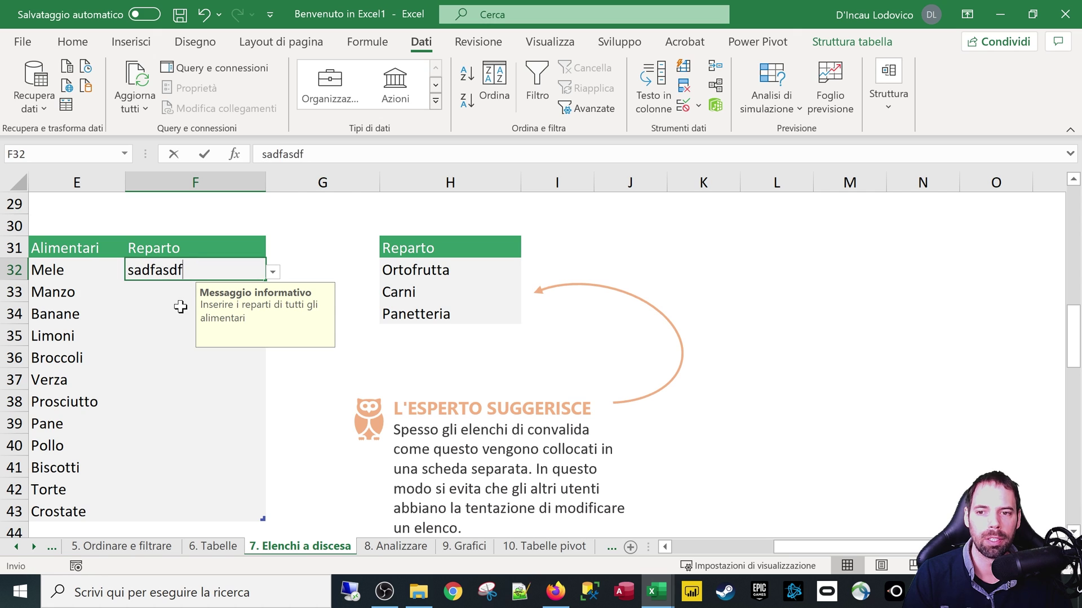
{"action": "key", "text": "Return"}
{"action": "left_click_drag", "start_coordinate": [515, 277], "coordinate": [409, 172]}
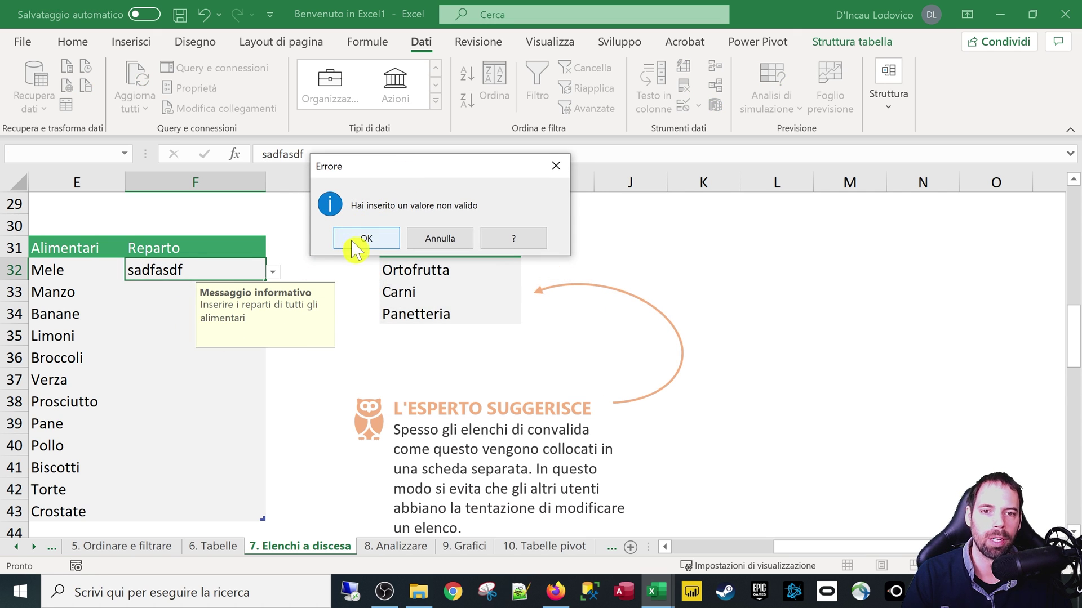
{"action": "left_click", "coordinate": [352, 243]}
Enter 'sadf' in F32, then cancel the invalid entry so F32 stays empty.
{"action": "left_click", "coordinate": [176, 381]}
{"action": "left_click", "coordinate": [174, 271]}
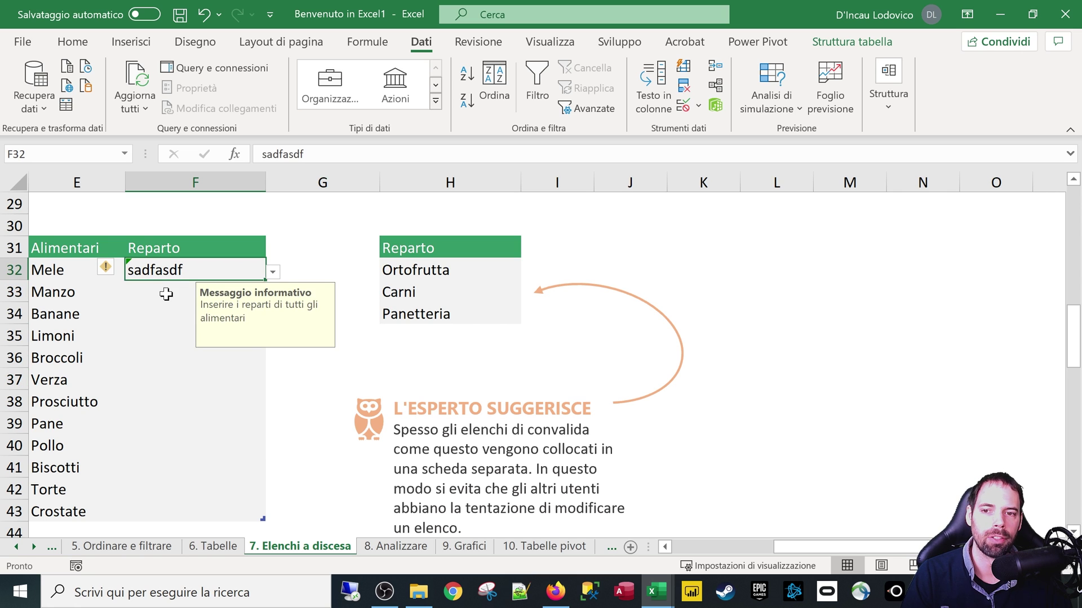
{"action": "left_click", "coordinate": [166, 309]}
{"action": "left_click", "coordinate": [170, 273]}
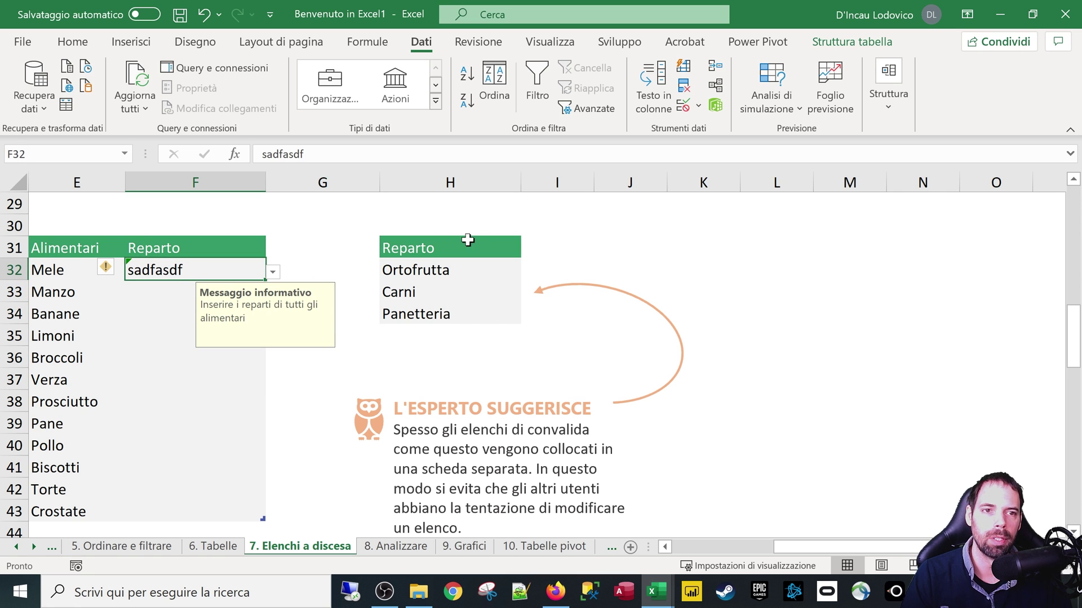
{"action": "type", "text": "sadf"}
{"action": "key", "text": "Return"}
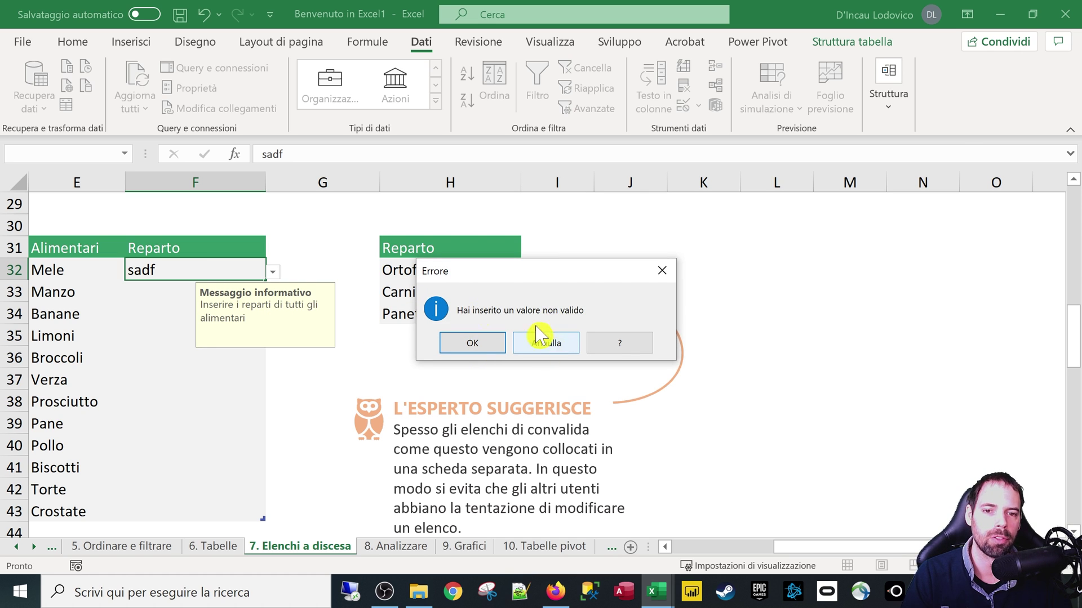
{"action": "left_click", "coordinate": [556, 350]}
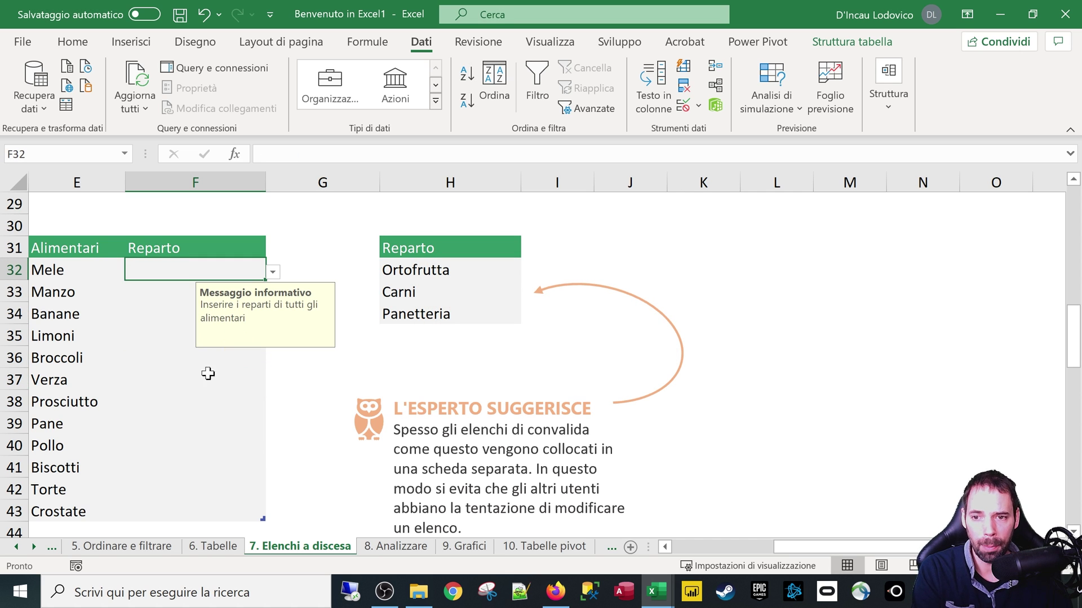
{"action": "left_click", "coordinate": [208, 401]}
{"action": "left_click", "coordinate": [171, 272]}
{"action": "left_click", "coordinate": [179, 249]}
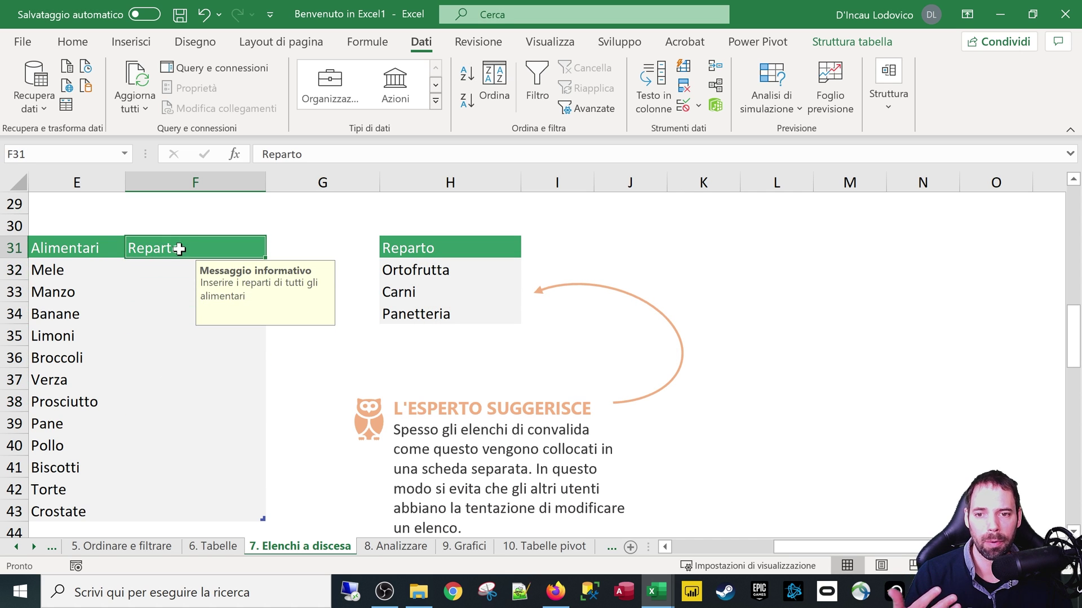
{"action": "left_click", "coordinate": [154, 294]}
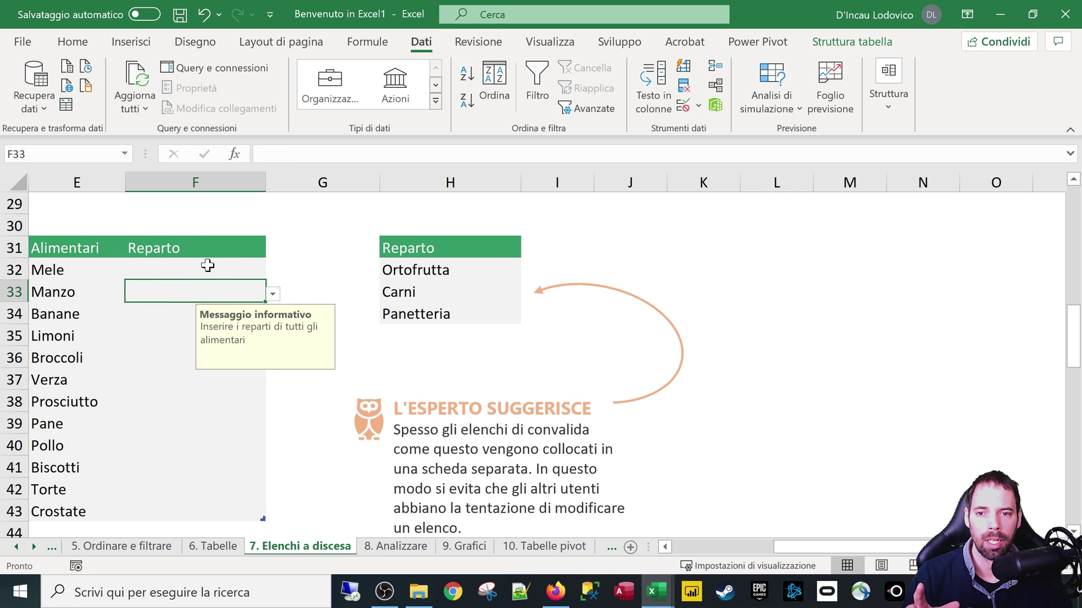
{"action": "left_click", "coordinate": [204, 271]}
{"action": "left_click_drag", "start_coordinate": [204, 271], "coordinate": [205, 508]}
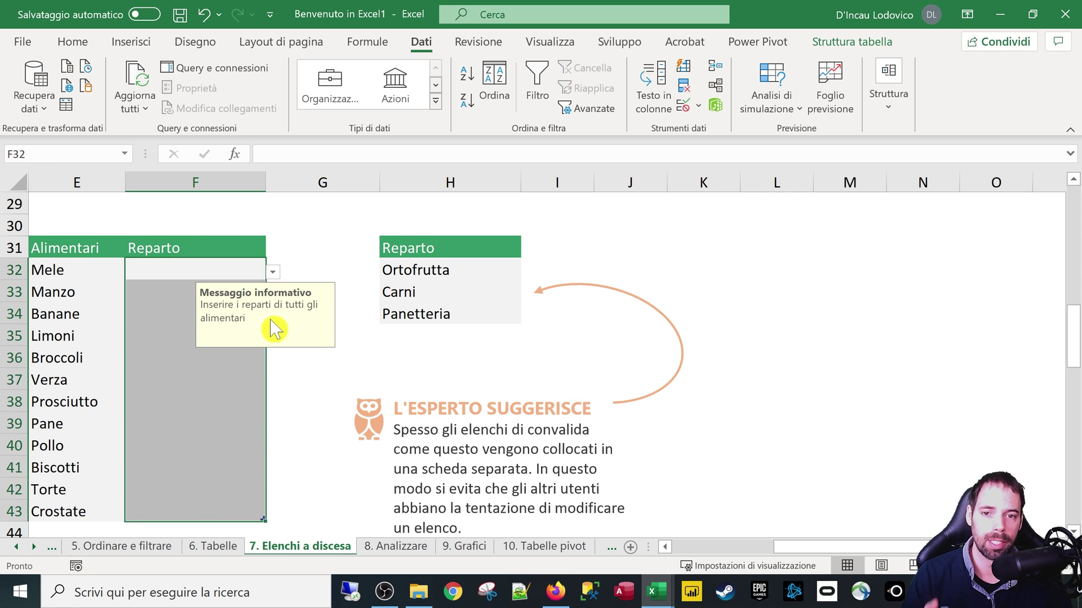
{"action": "left_click", "coordinate": [235, 246]}
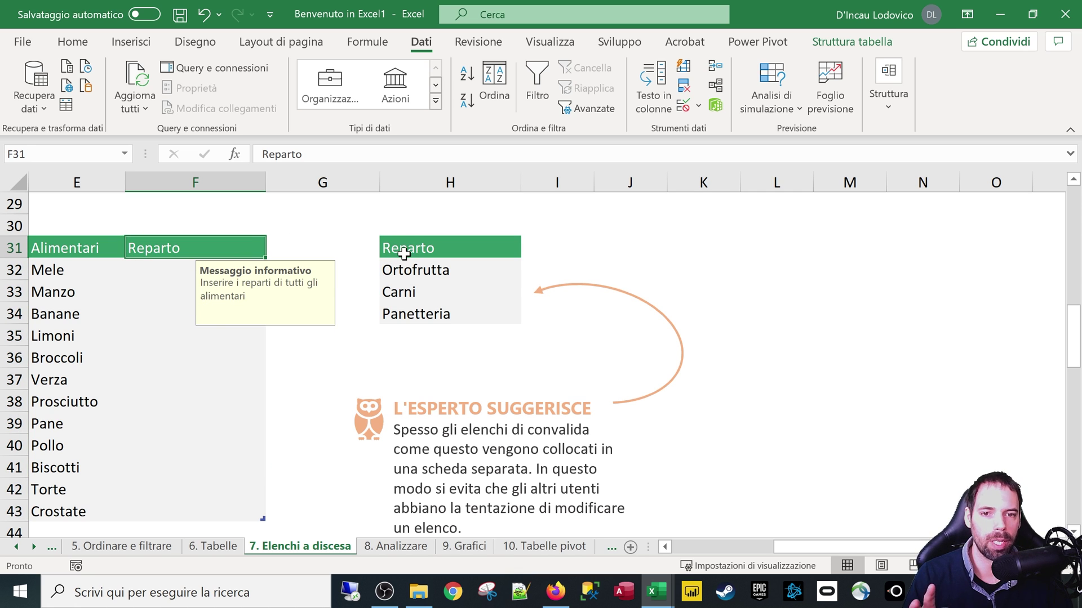
{"action": "left_click_drag", "start_coordinate": [432, 272], "coordinate": [424, 309]}
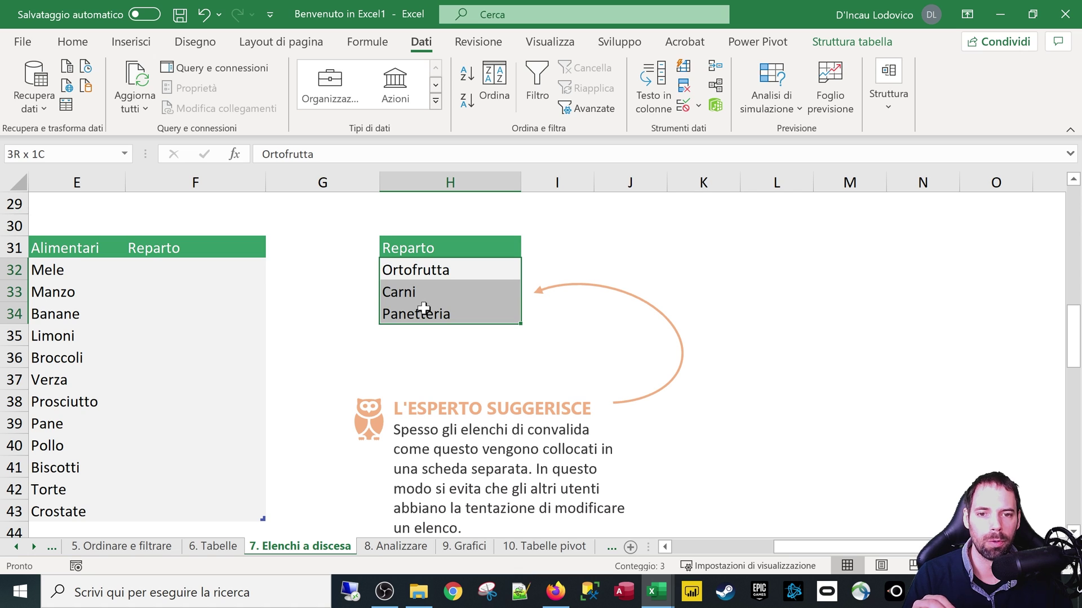
{"action": "left_click_drag", "start_coordinate": [428, 246], "coordinate": [423, 315]}
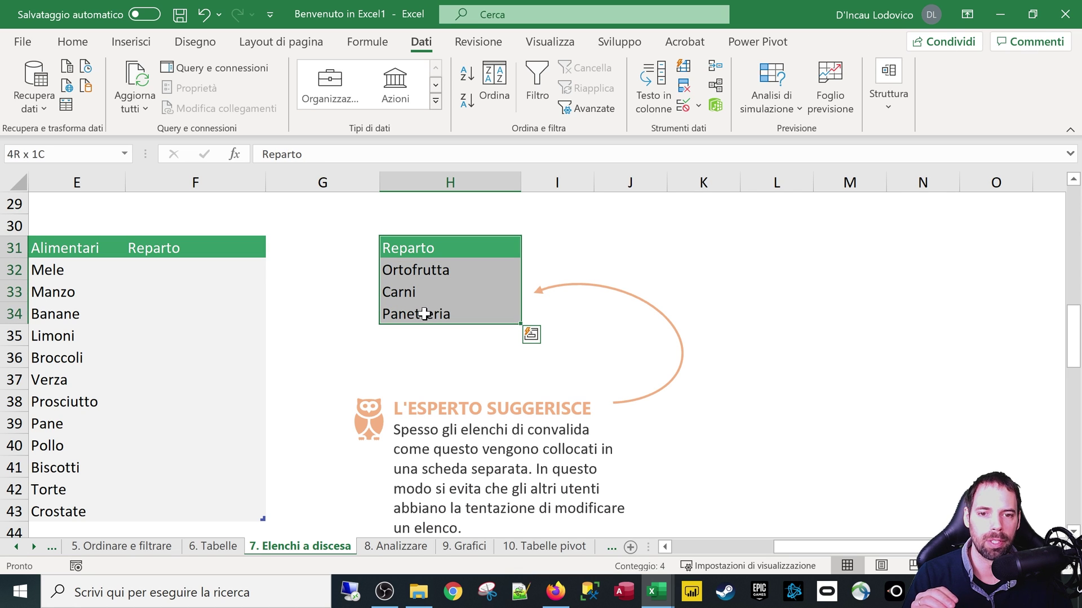
{"action": "left_click", "coordinate": [219, 294]}
{"action": "left_click", "coordinate": [204, 276]}
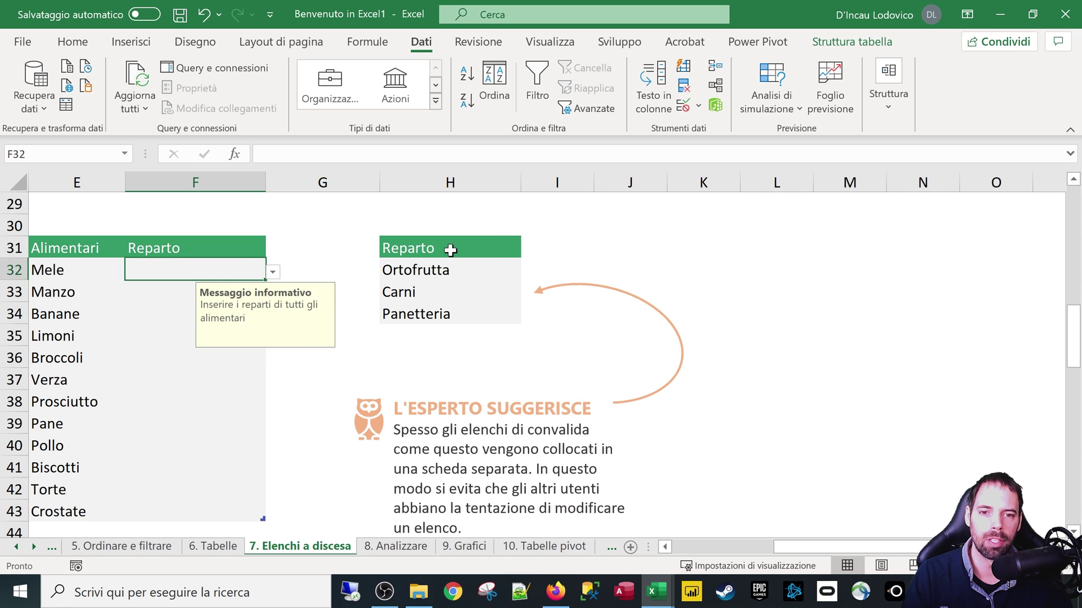
{"action": "left_click_drag", "start_coordinate": [450, 250], "coordinate": [441, 319]}
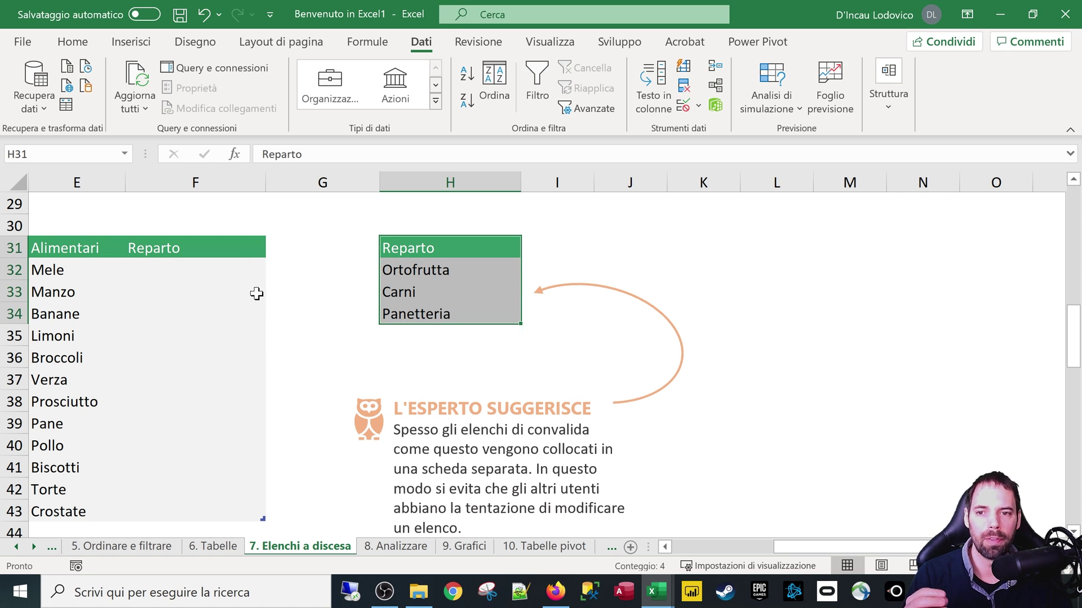
{"action": "left_click", "coordinate": [186, 272]}
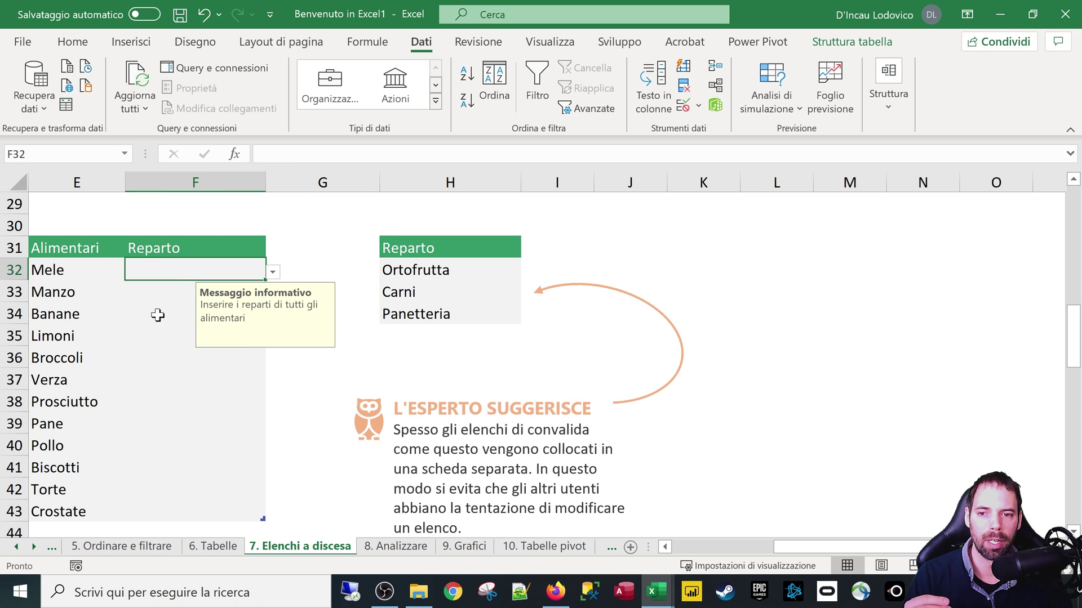
{"action": "left_click", "coordinate": [189, 285]}
{"action": "left_click", "coordinate": [191, 271]}
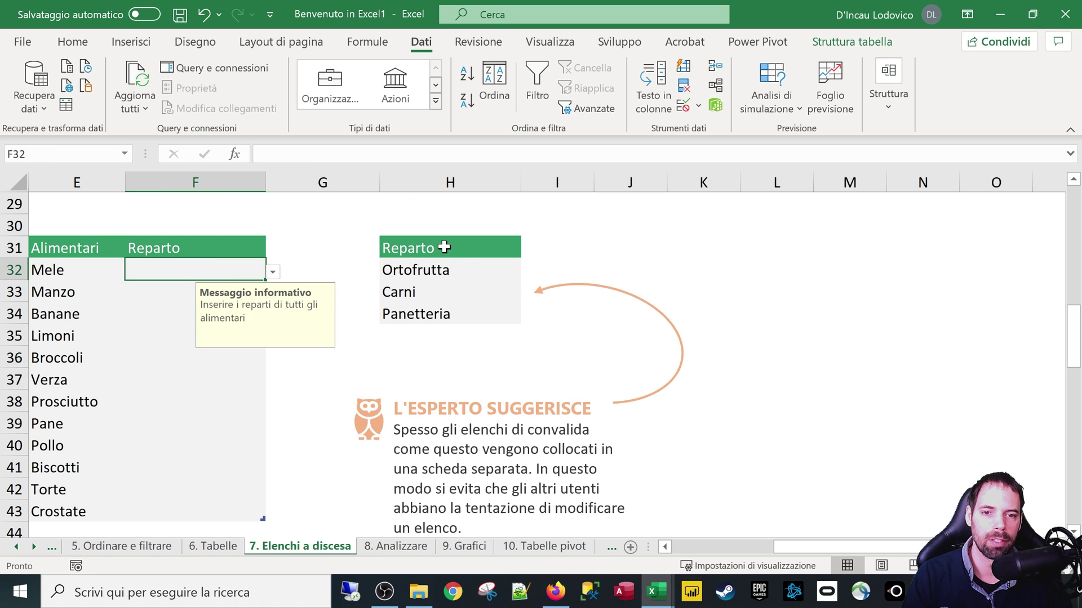
{"action": "left_click_drag", "start_coordinate": [444, 247], "coordinate": [439, 310]}
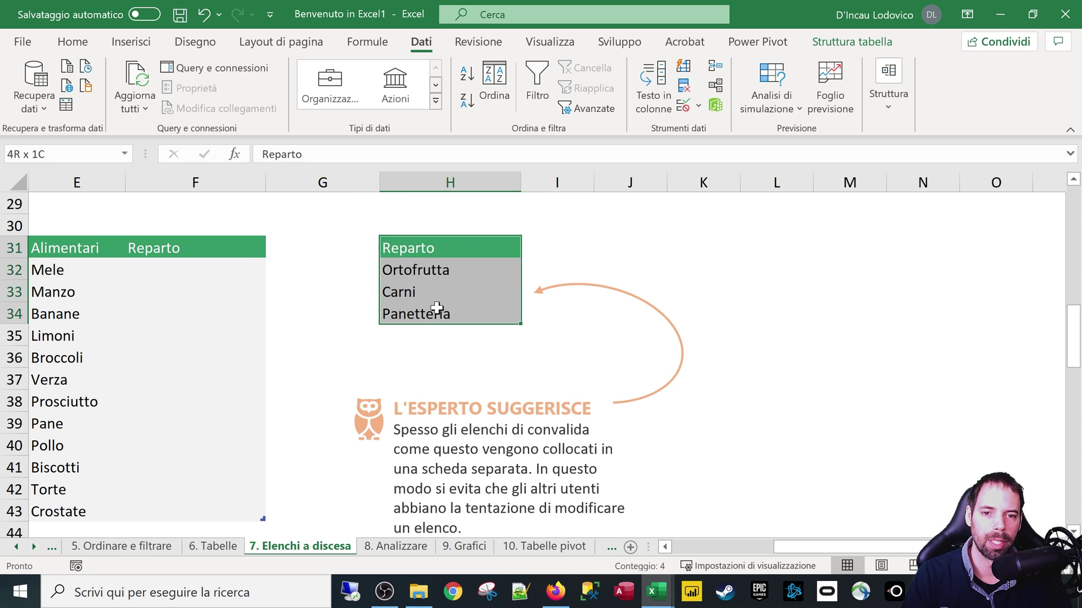
Insert a blank worksheet Foglio1 after the 7. Elenchi a discesa sheet.
{"action": "right_click", "coordinate": [337, 549]}
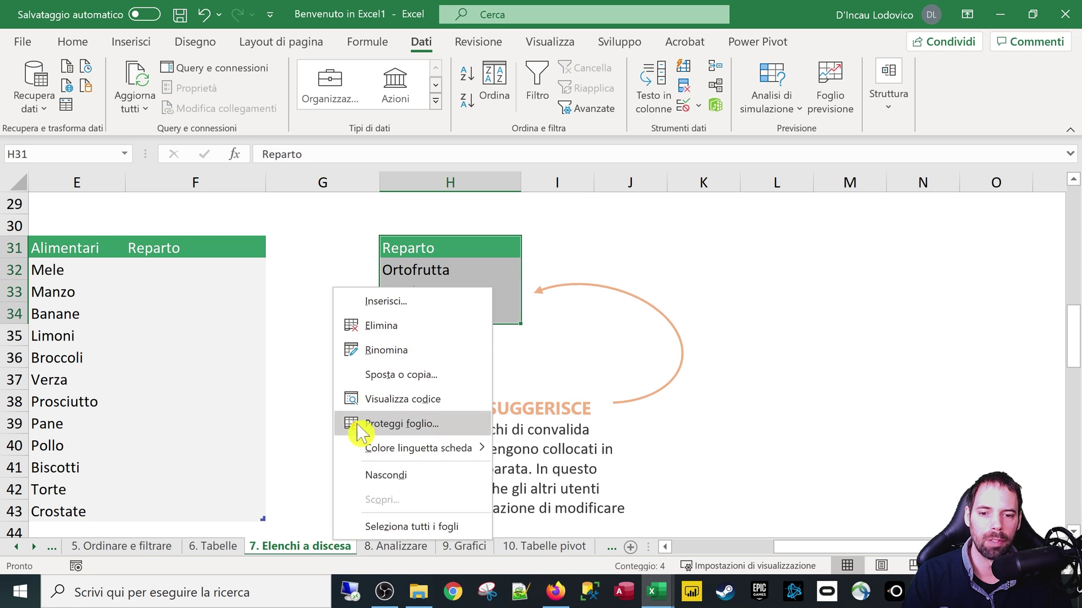
{"action": "right_click", "coordinate": [316, 549]}
{"action": "right_click", "coordinate": [317, 550]}
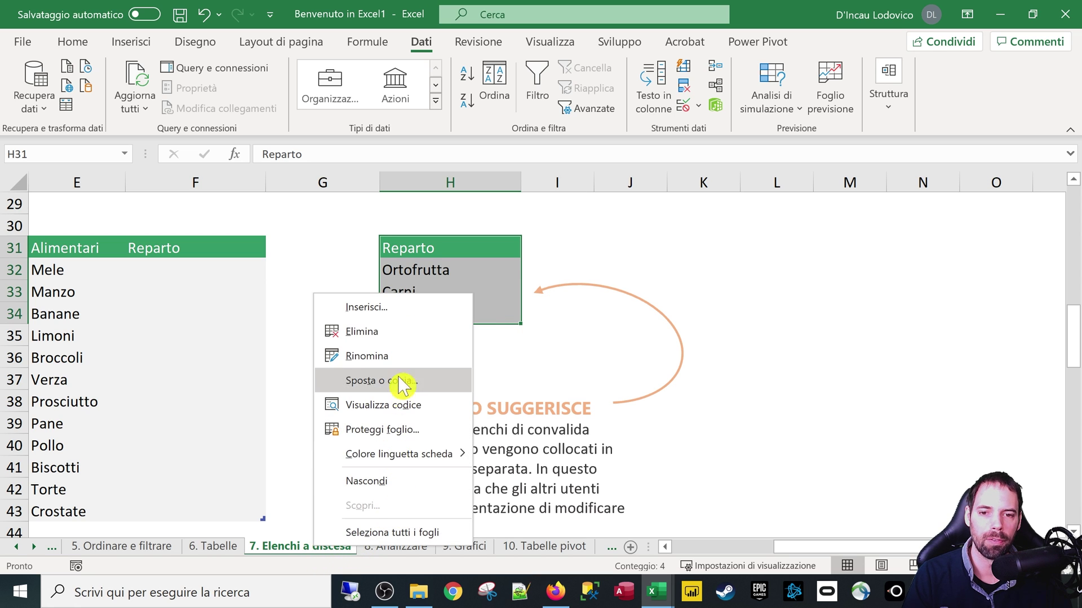
{"action": "left_click", "coordinate": [397, 307]}
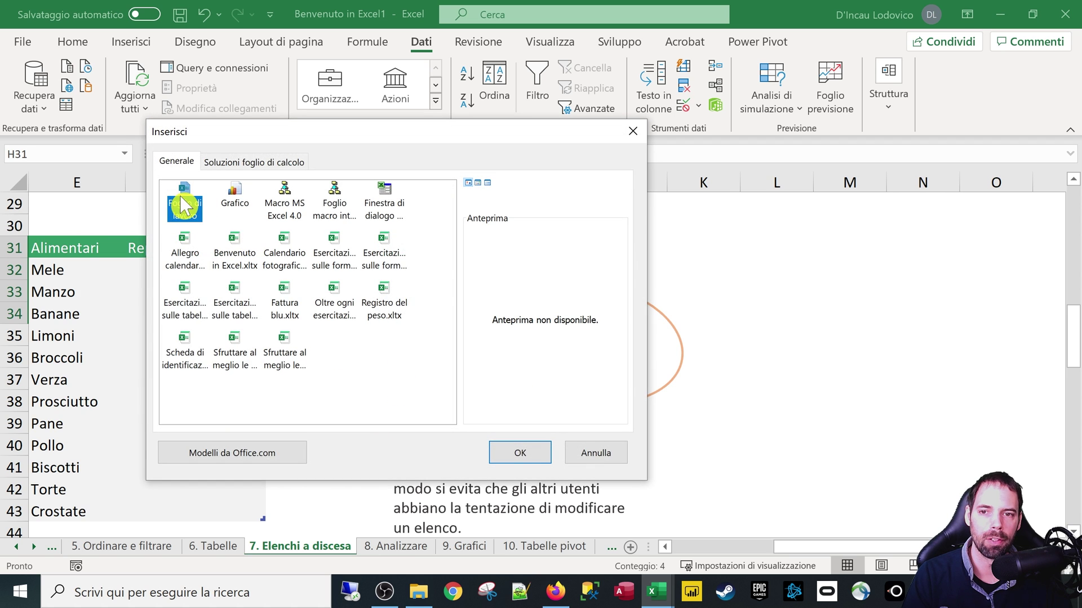
{"action": "left_click", "coordinate": [541, 454]}
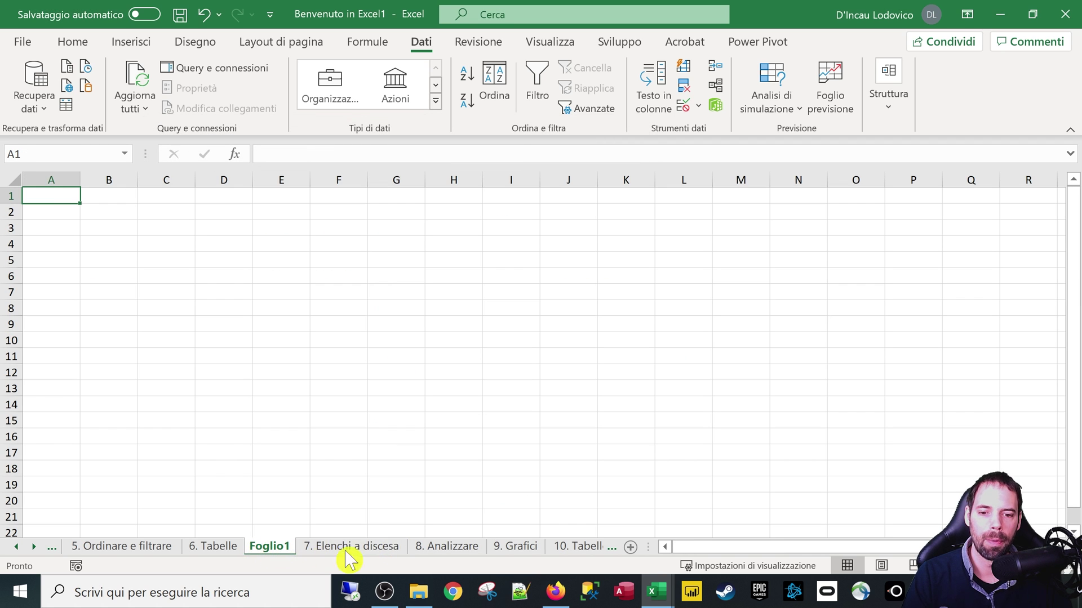
{"action": "left_click_drag", "start_coordinate": [417, 555], "coordinate": [416, 555]}
Copy the Reparto list H31:H34 and paste it into A1 of Foglio1.
{"action": "left_click", "coordinate": [321, 546]}
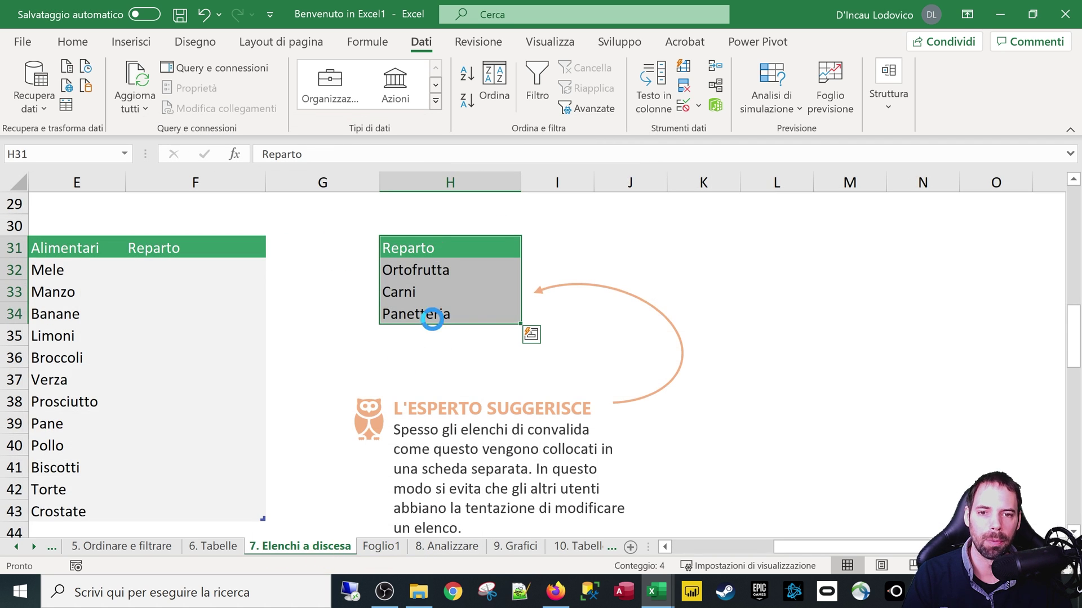
{"action": "key", "text": "ctrl+c"}
{"action": "left_click", "coordinate": [383, 548]}
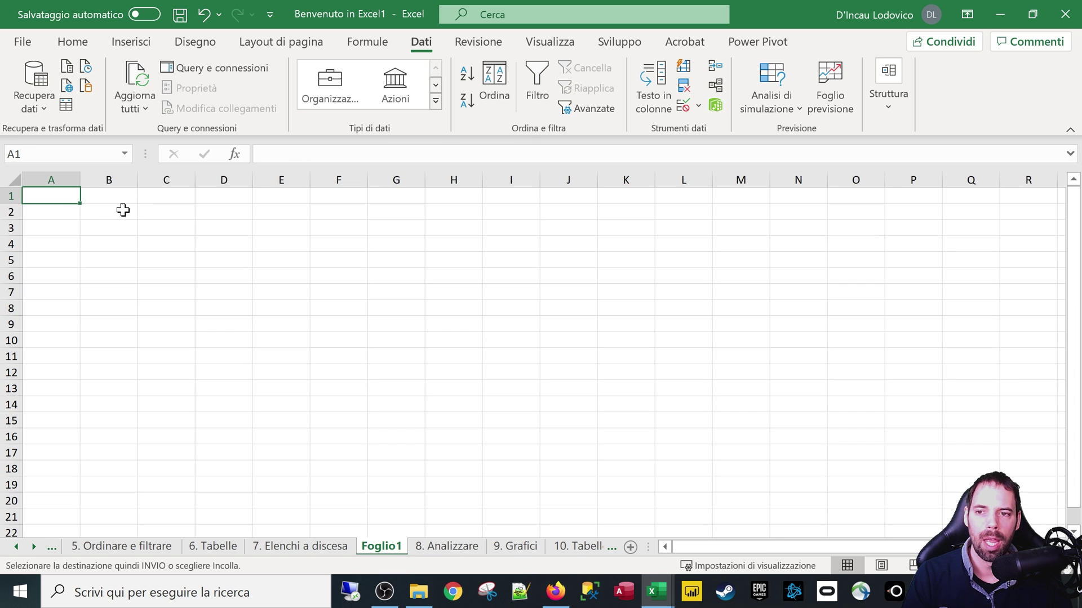
{"action": "key", "text": "Return"}
Widen column A to fit the department names and check the pasted entries.
{"action": "left_click_drag", "start_coordinate": [80, 180], "coordinate": [123, 181]}
{"action": "left_click", "coordinate": [61, 243]}
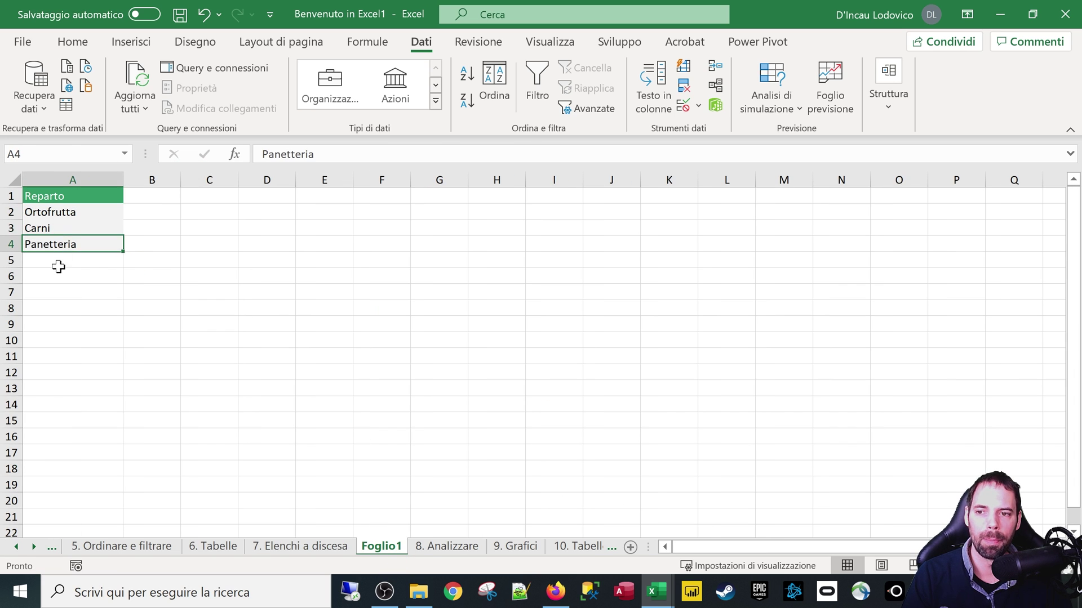
{"action": "left_click", "coordinate": [62, 292]}
{"action": "left_click", "coordinate": [60, 356]}
{"action": "left_click", "coordinate": [62, 276]}
{"action": "left_click", "coordinate": [57, 230]}
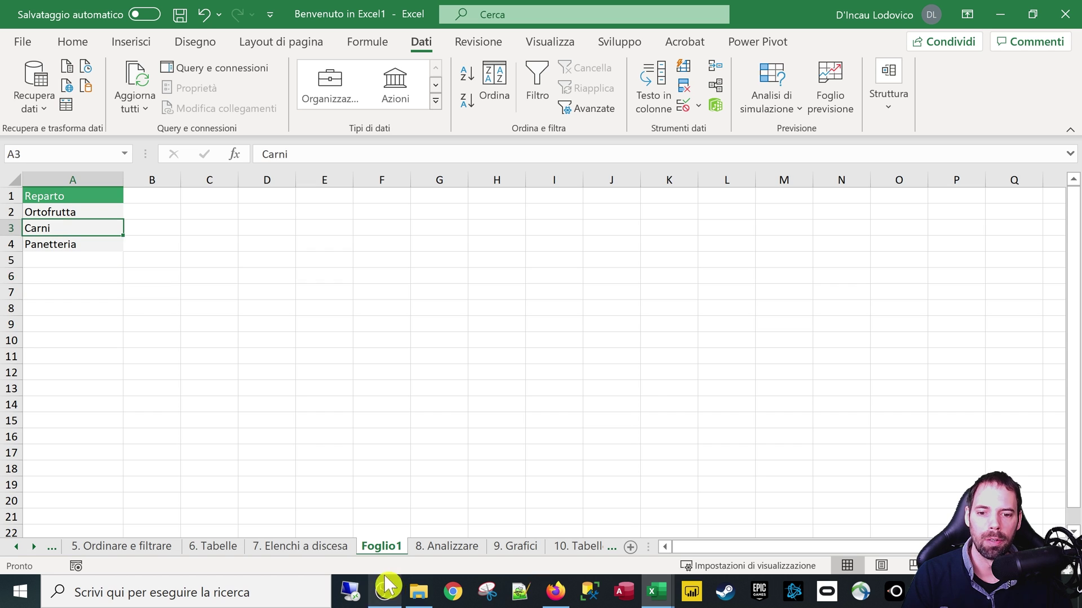
{"action": "left_click", "coordinate": [326, 548]}
{"action": "left_click", "coordinate": [203, 238]}
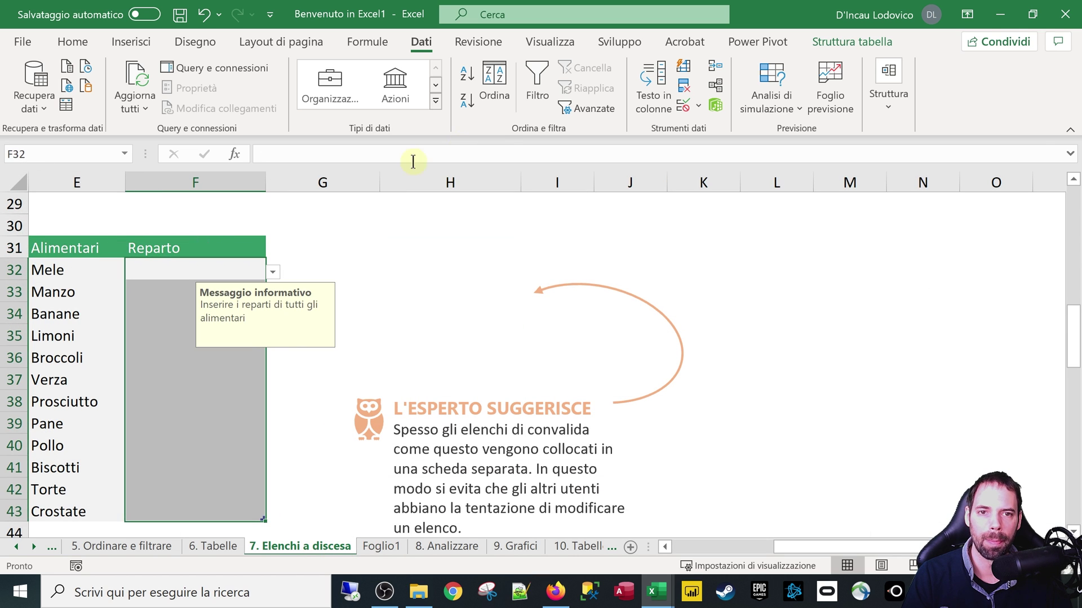
{"action": "left_click", "coordinate": [698, 105]}
{"action": "left_click", "coordinate": [700, 134]}
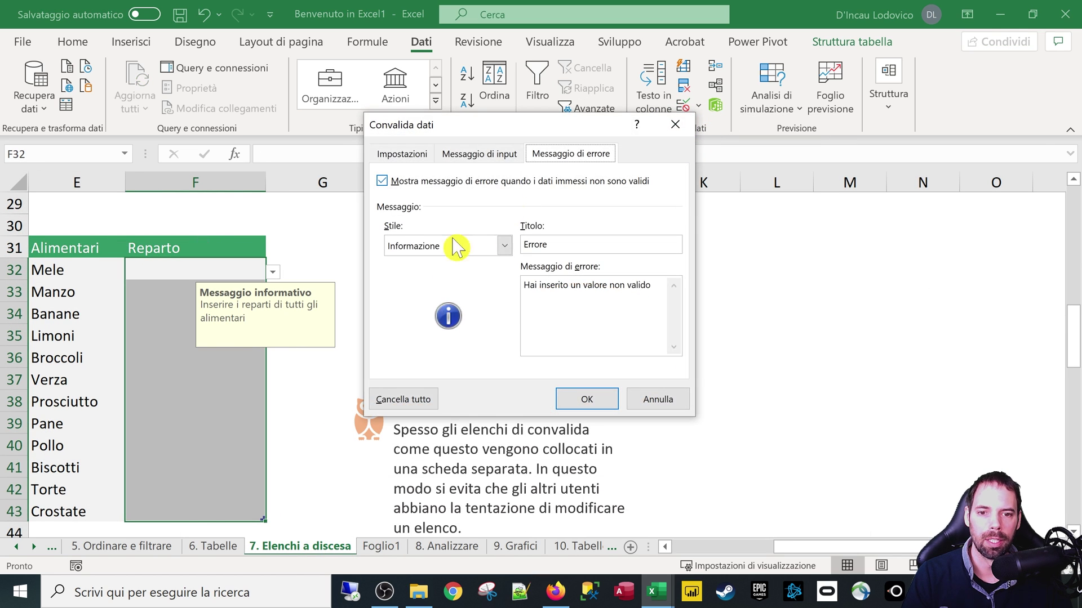
{"action": "left_click", "coordinate": [411, 157]}
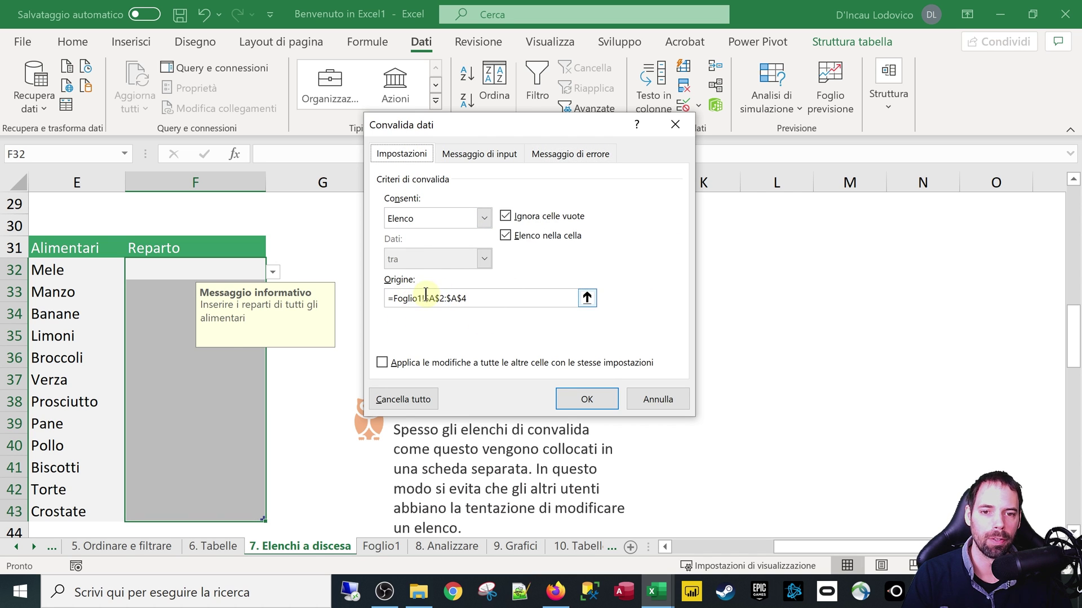
{"action": "left_click_drag", "start_coordinate": [493, 125], "coordinate": [728, 133]}
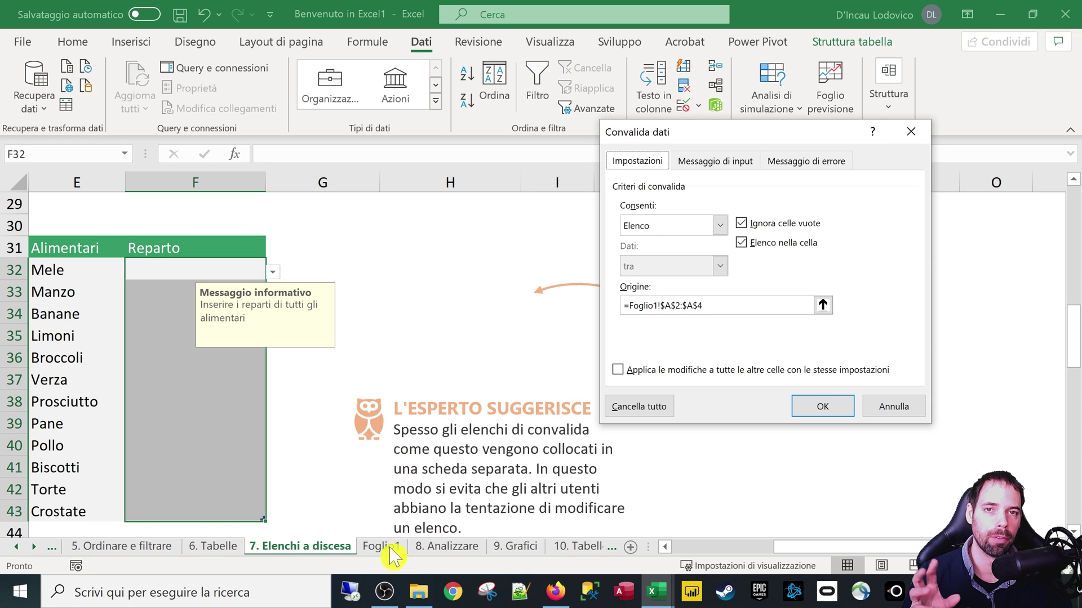
{"action": "left_click", "coordinate": [708, 306]}
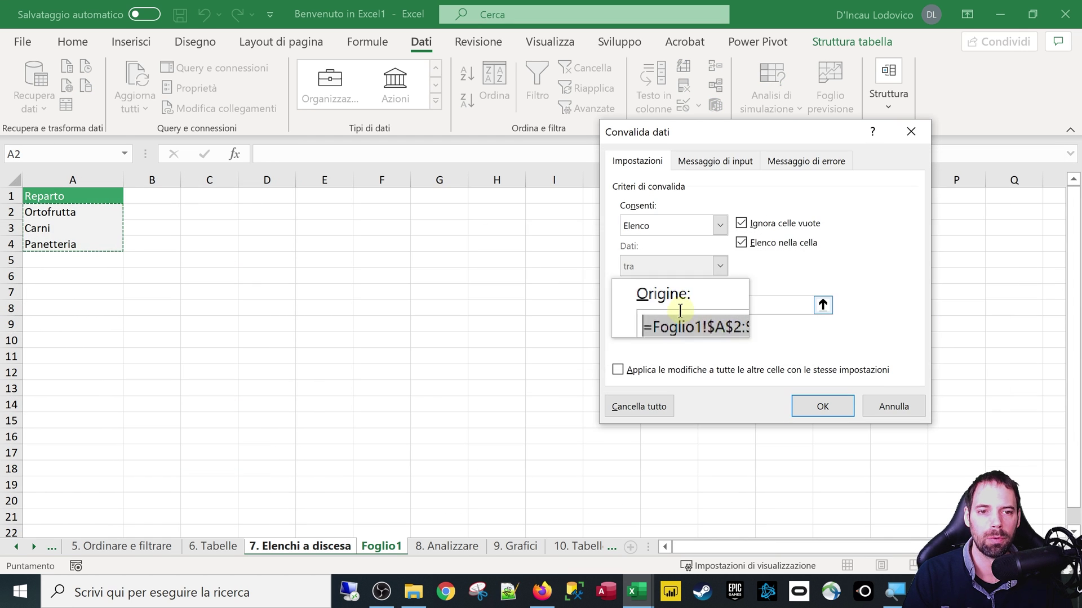
{"action": "left_click", "coordinate": [895, 407]}
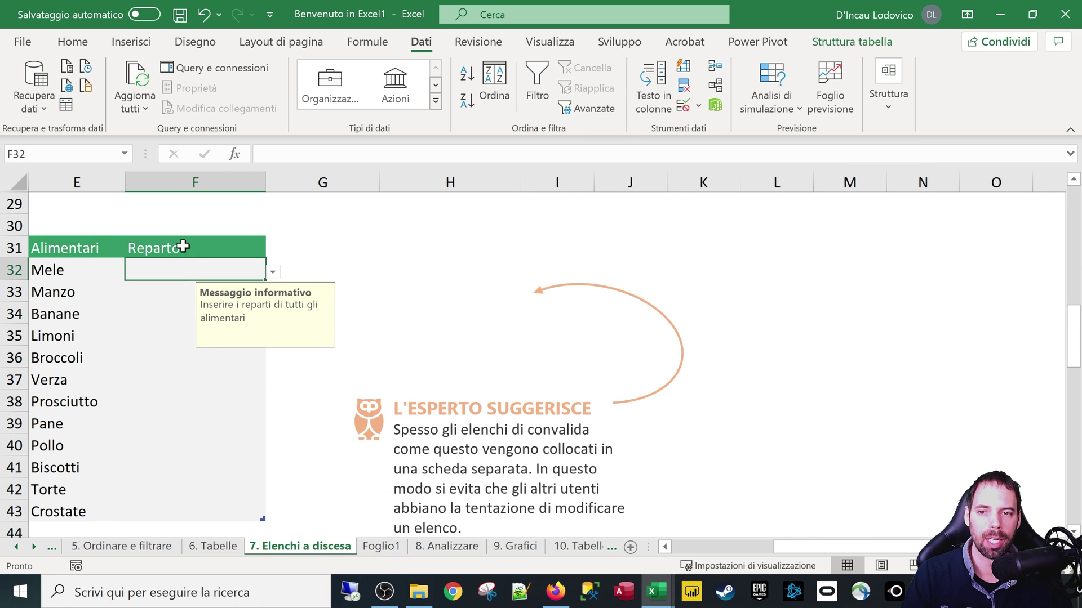
Hide the Foglio1 sheet.
{"action": "left_click", "coordinate": [181, 244]}
{"action": "left_click", "coordinate": [378, 546]}
{"action": "right_click", "coordinate": [375, 556]}
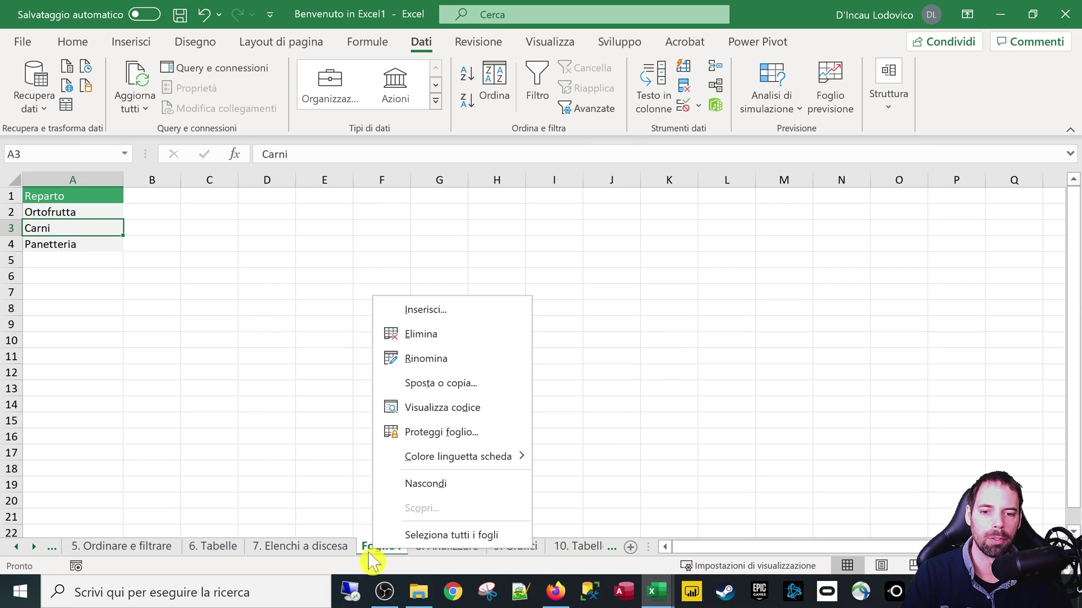
{"action": "left_click", "coordinate": [427, 484]}
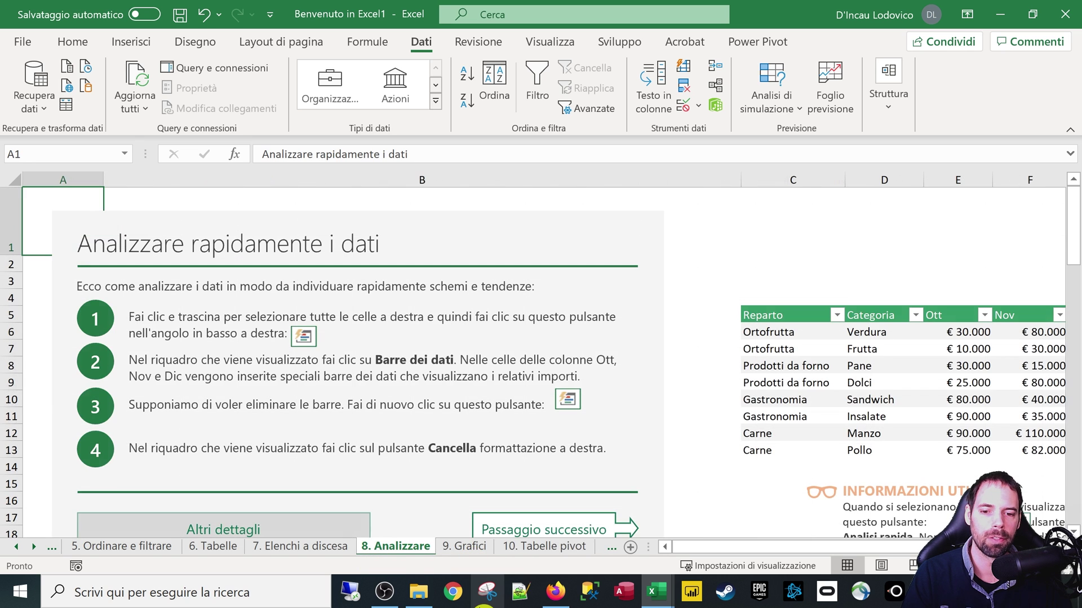
{"action": "left_click", "coordinate": [330, 549]}
Check that the F32 drop-down and its validation settings still work with Foglio1 hidden.
{"action": "left_click", "coordinate": [169, 272]}
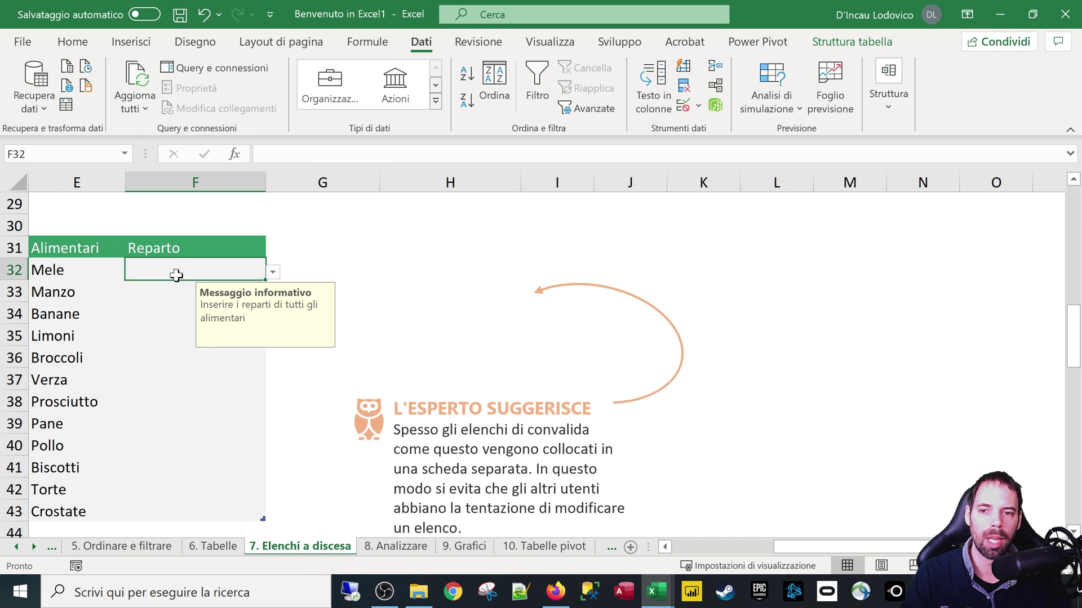
{"action": "left_click", "coordinate": [273, 272]}
{"action": "left_click", "coordinate": [218, 273]}
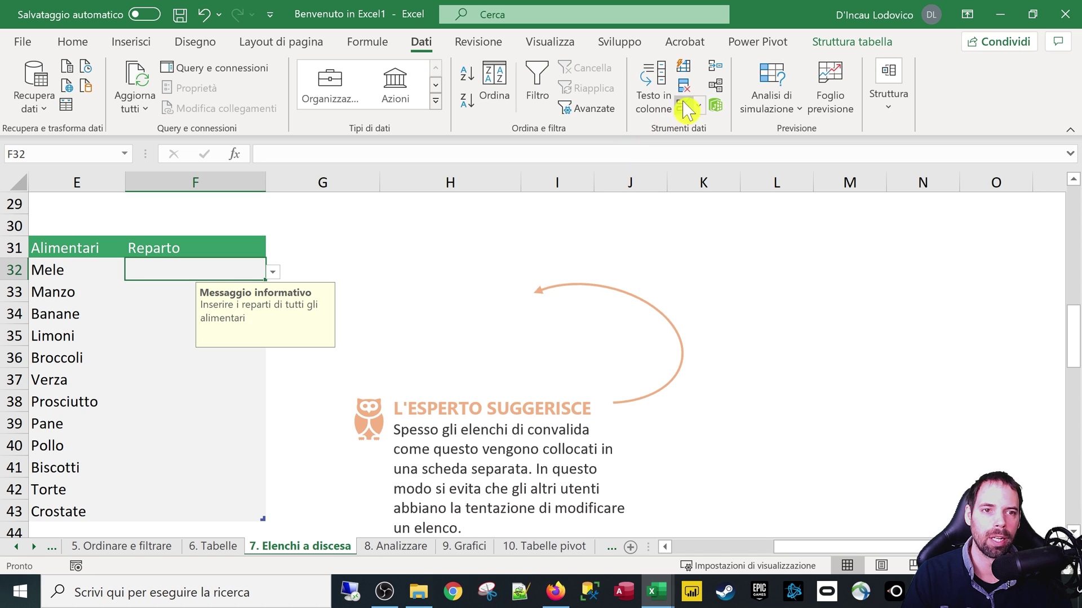
{"action": "left_click", "coordinate": [698, 113]}
{"action": "left_click", "coordinate": [714, 131]}
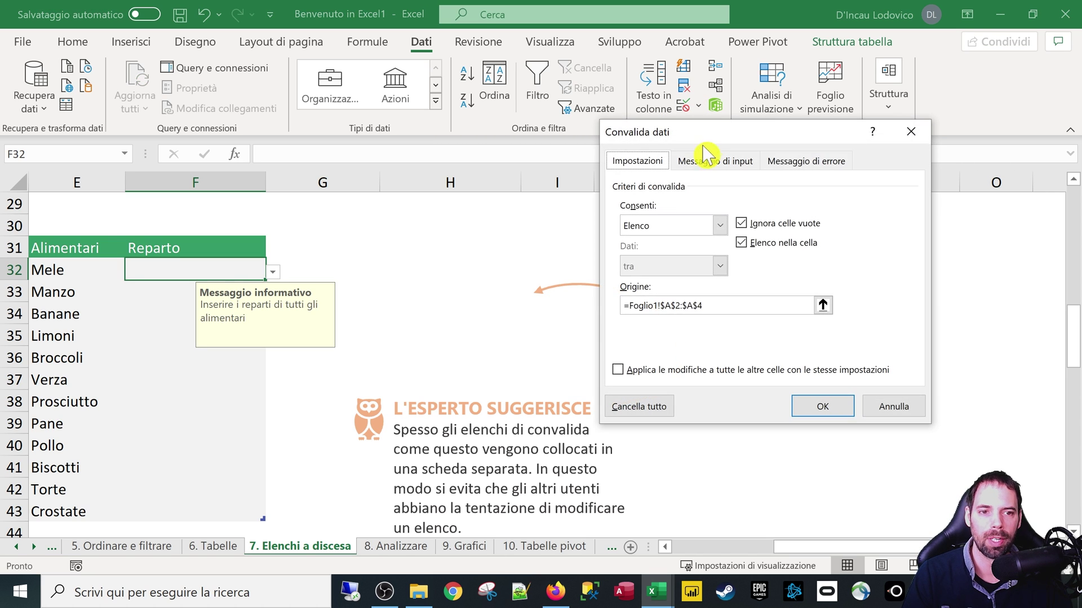
{"action": "left_click", "coordinate": [893, 406]}
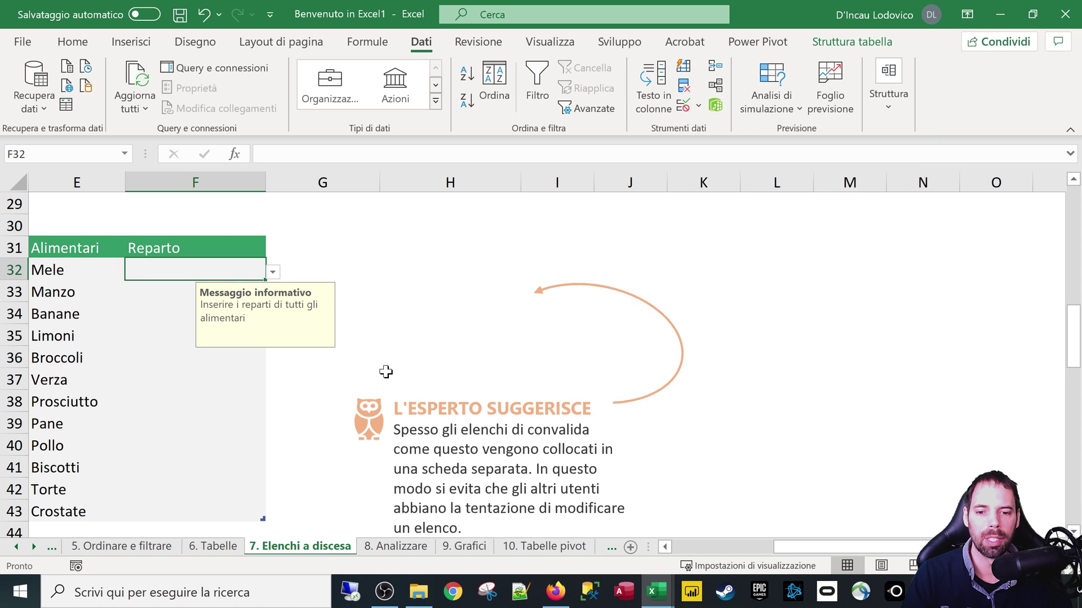
Unhide the Foglio1 sheet.
{"action": "right_click", "coordinate": [332, 547]}
{"action": "left_click", "coordinate": [388, 505]}
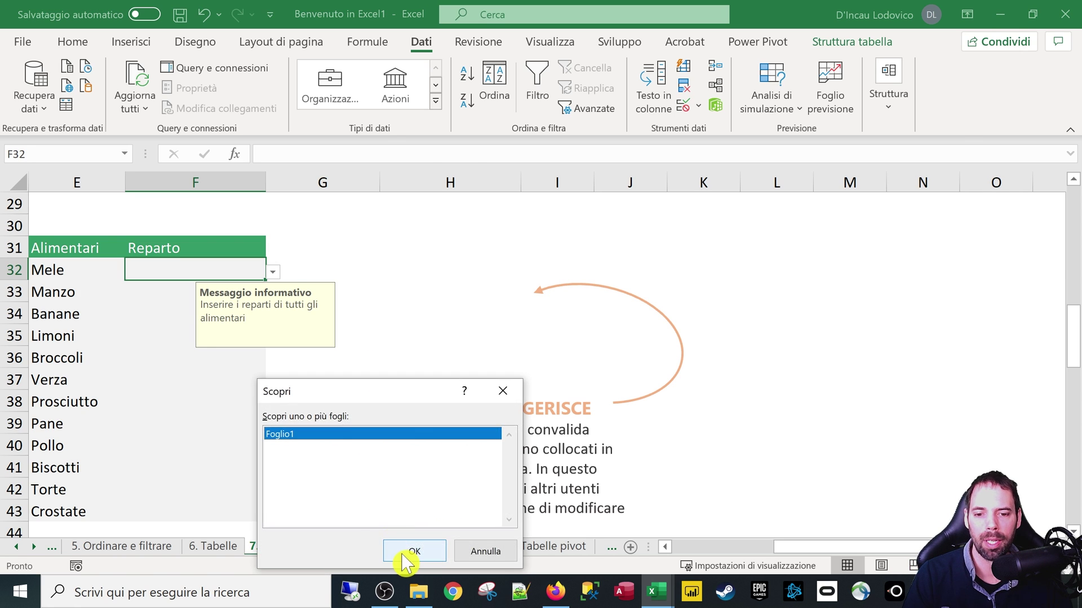
{"action": "left_click", "coordinate": [414, 552]}
{"action": "left_click", "coordinate": [62, 247]}
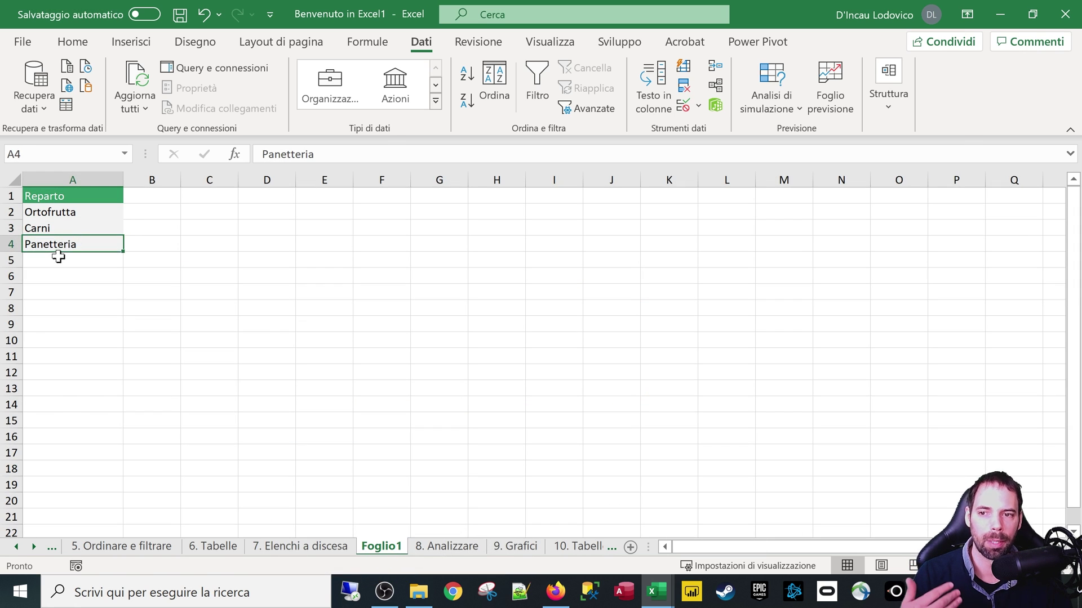
{"action": "left_click", "coordinate": [60, 230]}
{"action": "left_click", "coordinate": [73, 212]}
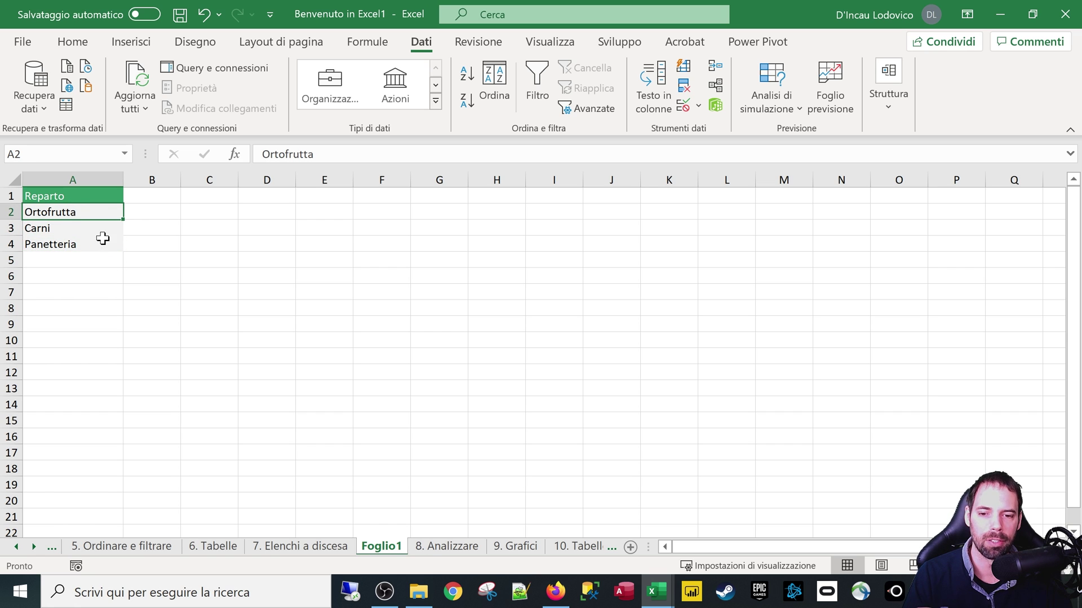
{"action": "left_click", "coordinate": [82, 180]}
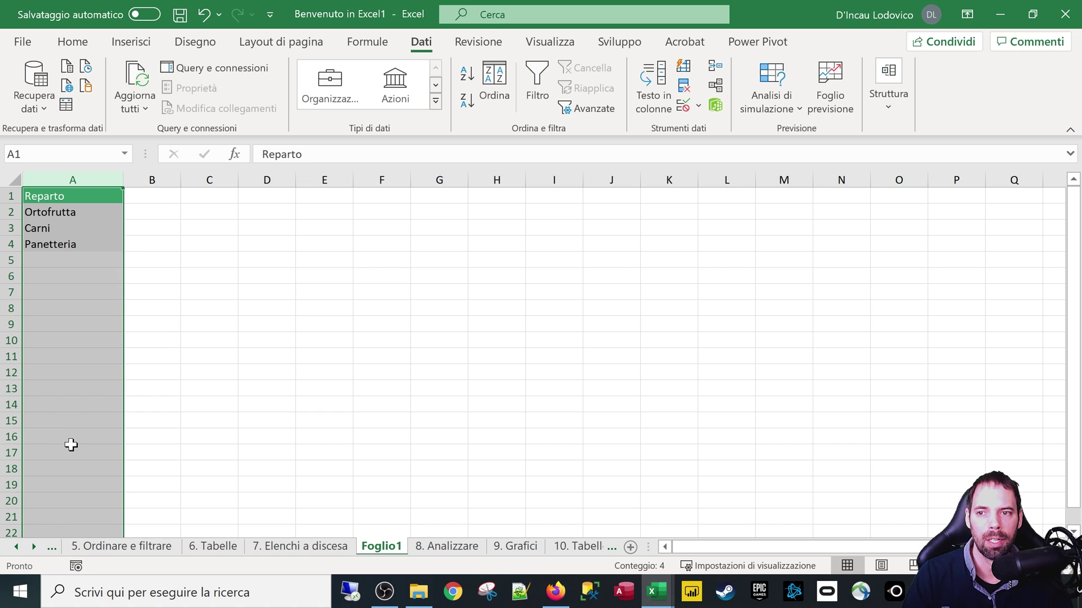
{"action": "right_click", "coordinate": [79, 232]}
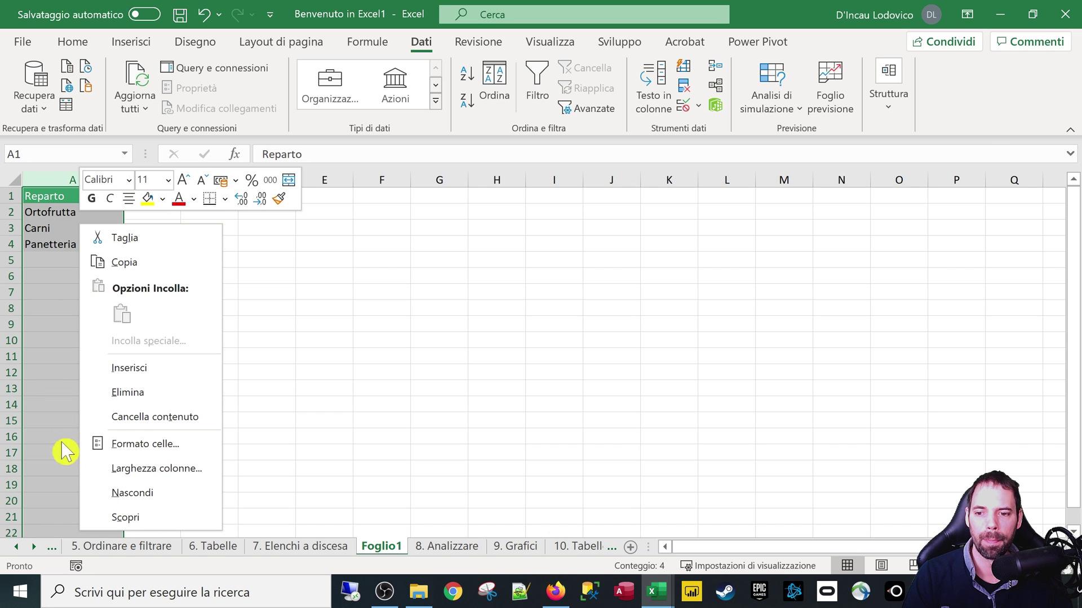
{"action": "left_click", "coordinate": [143, 444]}
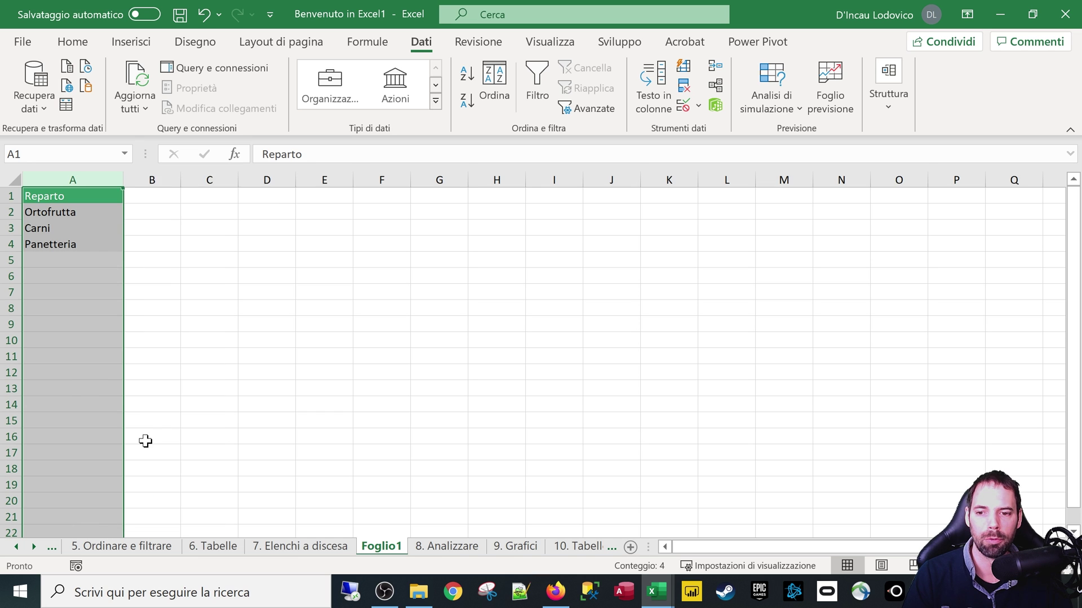
{"action": "left_click_drag", "start_coordinate": [191, 116], "coordinate": [444, 72]}
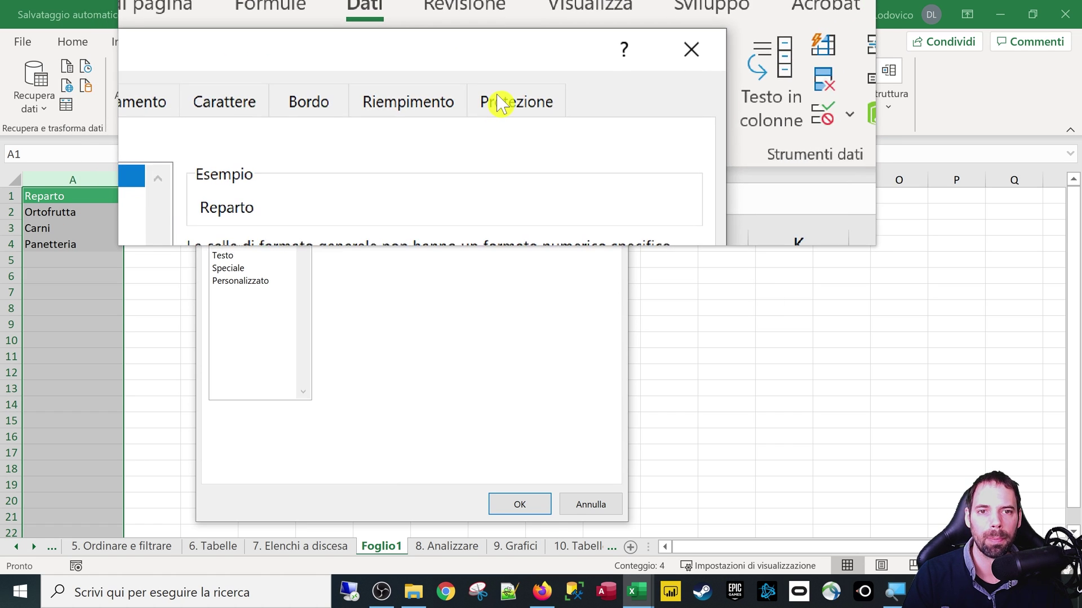
{"action": "left_click", "coordinate": [504, 99]}
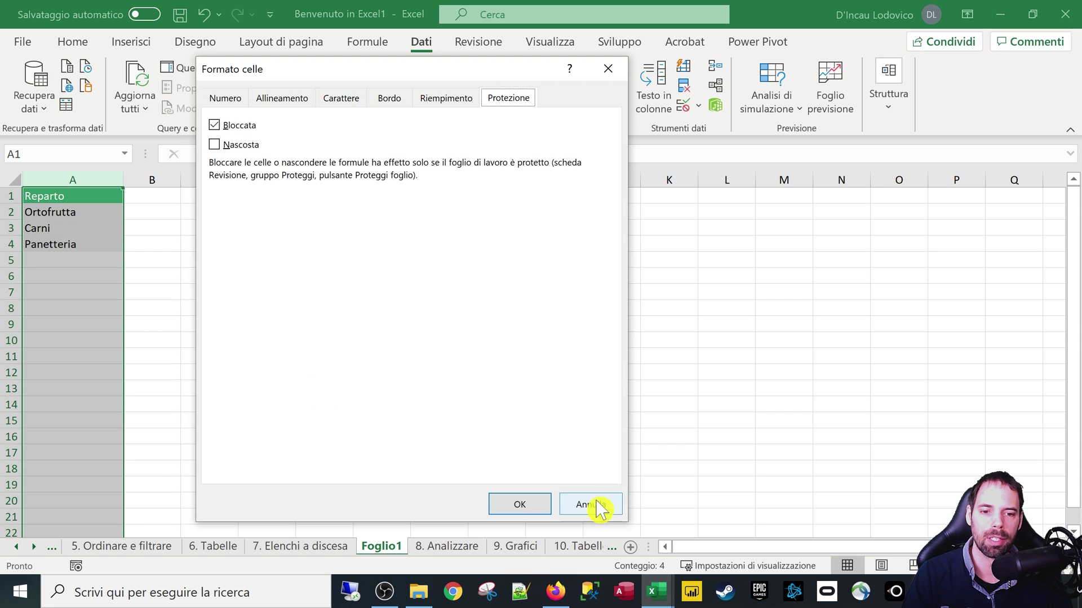
{"action": "left_click", "coordinate": [600, 509]}
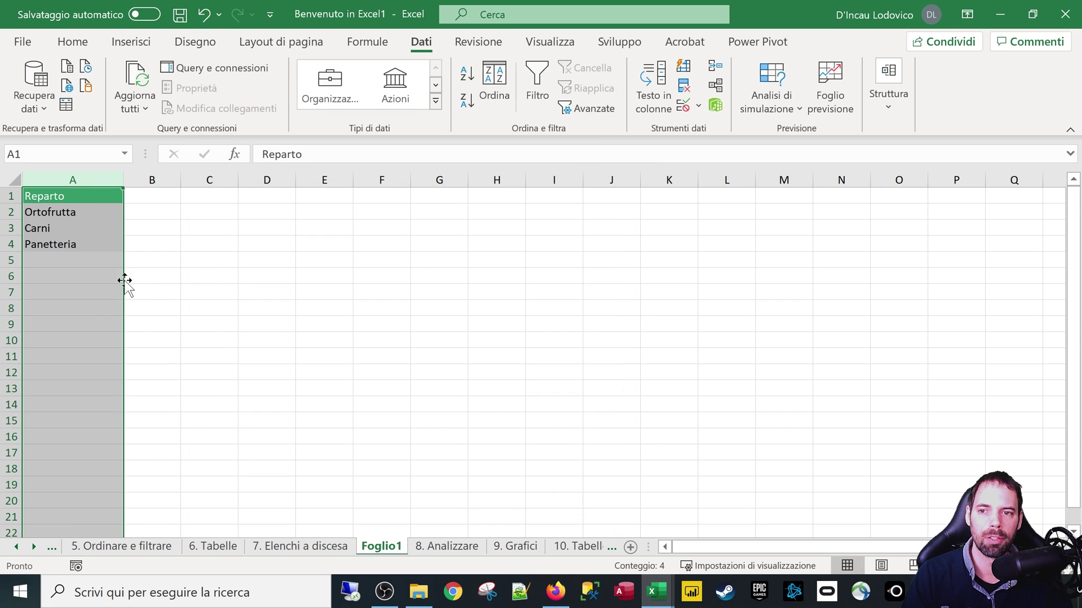
Open the Proteggi foglio dialog for the Foglio1 sheet.
{"action": "right_click", "coordinate": [392, 555]}
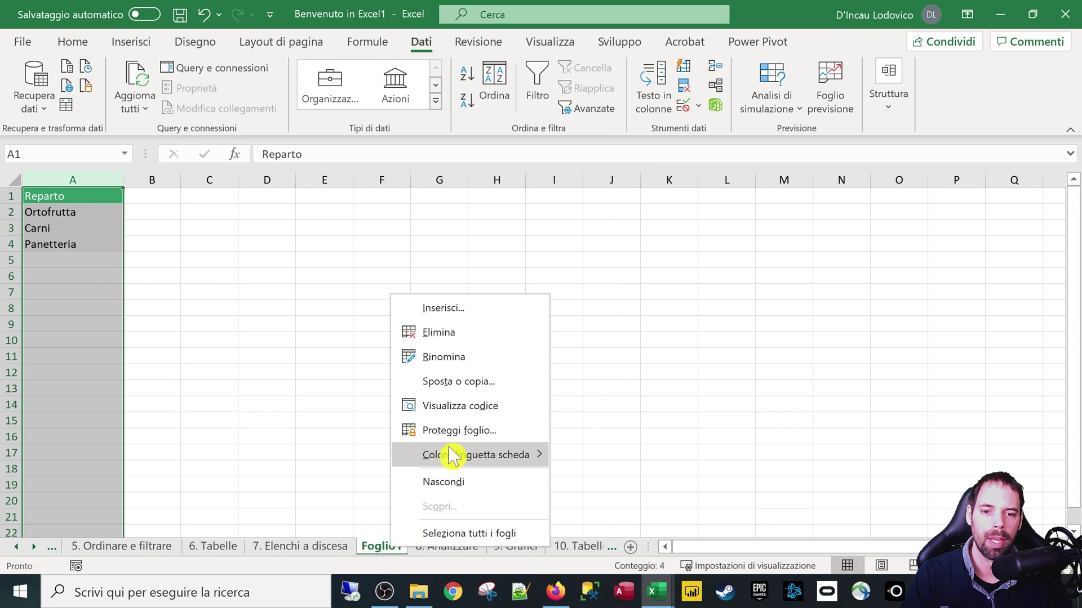
{"action": "left_click", "coordinate": [436, 431]}
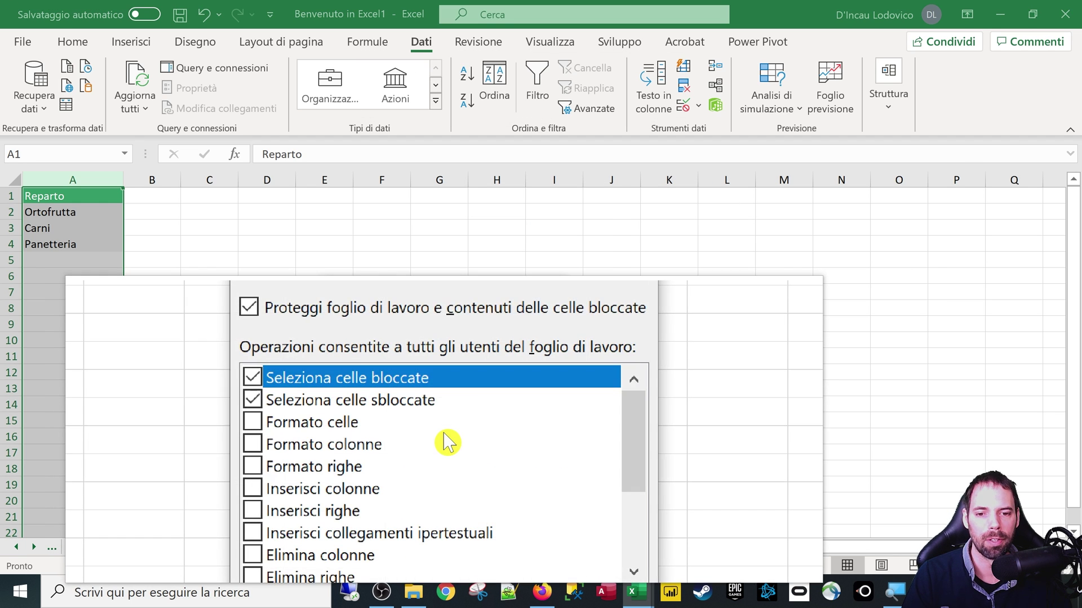
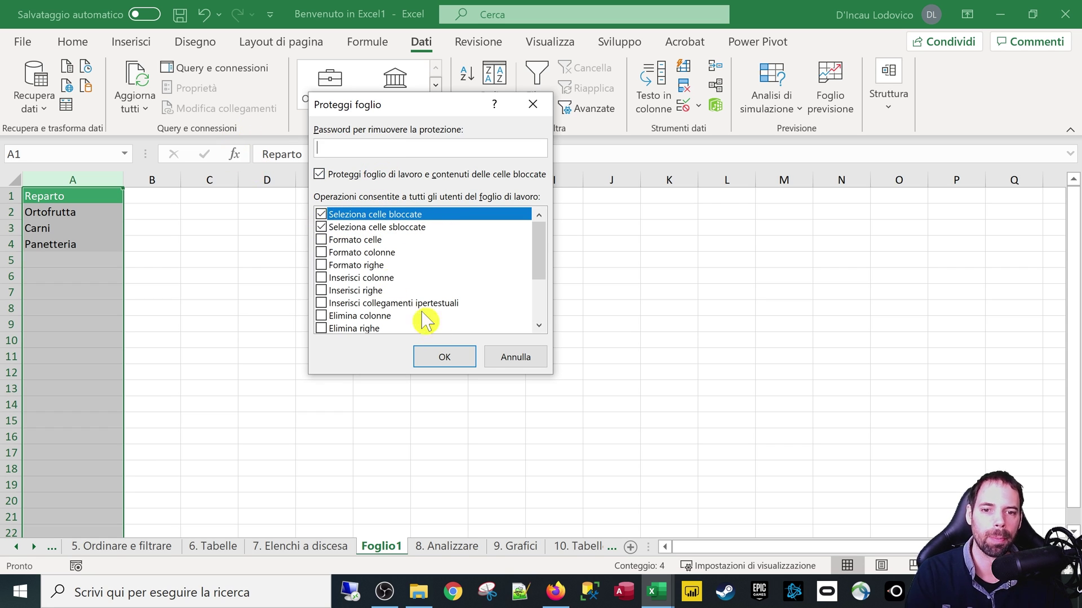
Protect Foglio1 and confirm cells A4 and A5 reject edits with a warning.
{"action": "left_click", "coordinate": [445, 359]}
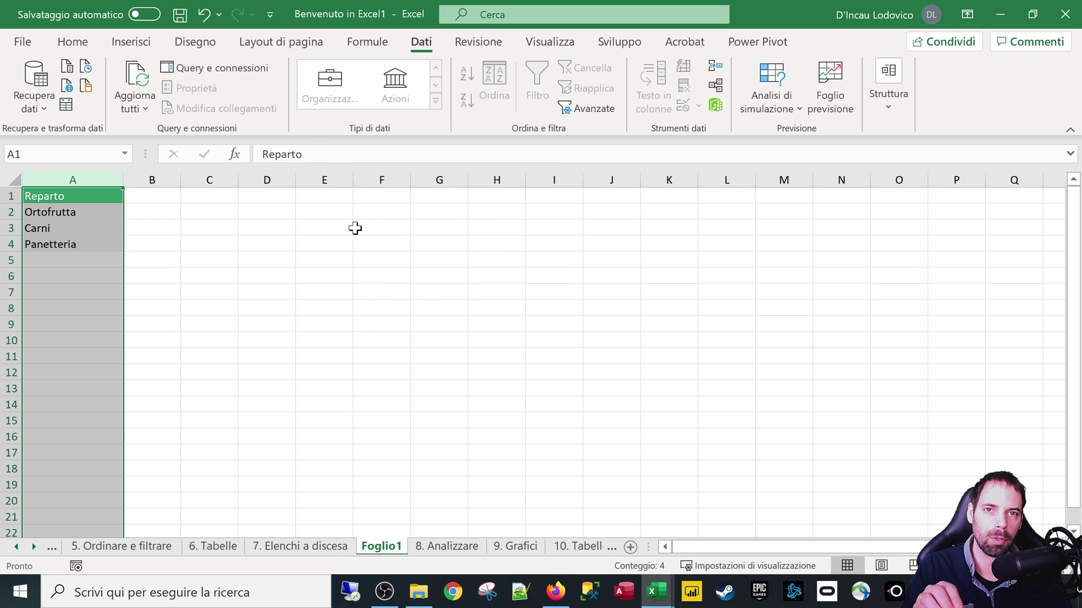
{"action": "left_click", "coordinate": [113, 276]}
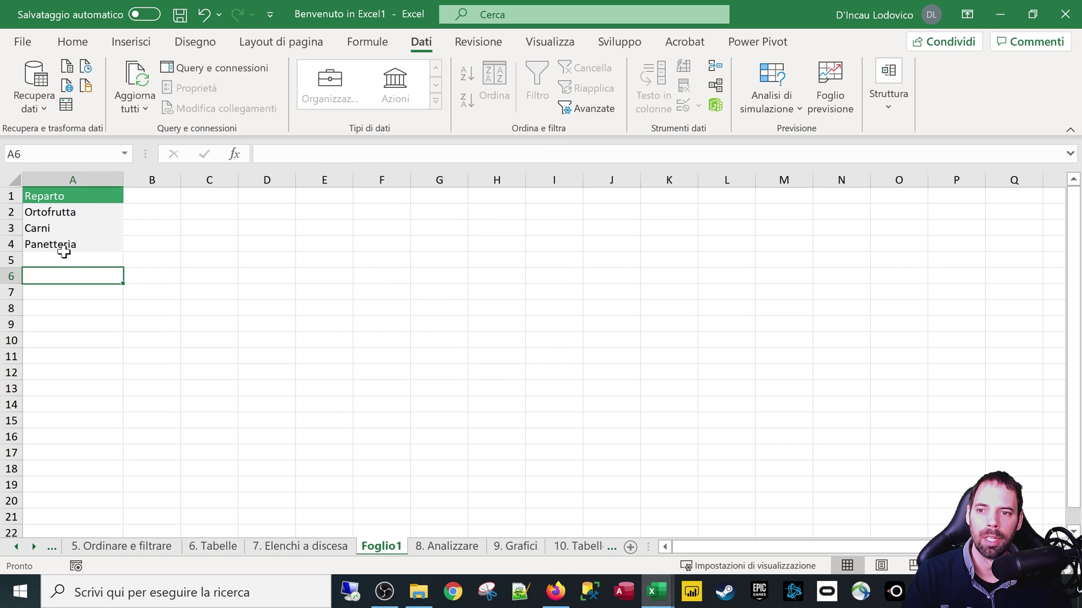
{"action": "double_click", "coordinate": [62, 245]}
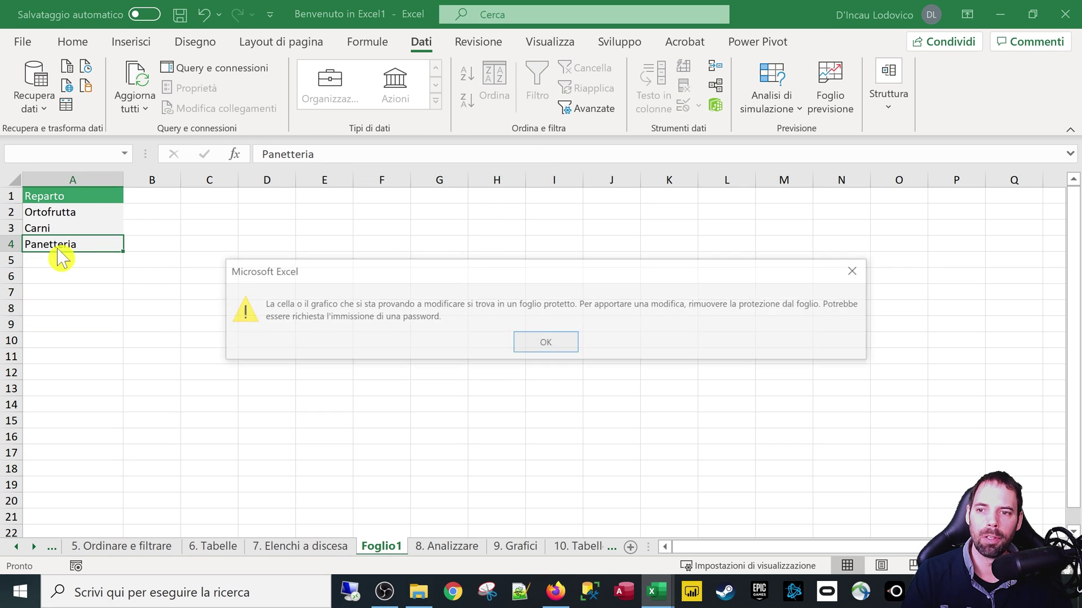
{"action": "left_click", "coordinate": [562, 342]}
{"action": "double_click", "coordinate": [76, 262]}
{"action": "left_click", "coordinate": [531, 342]}
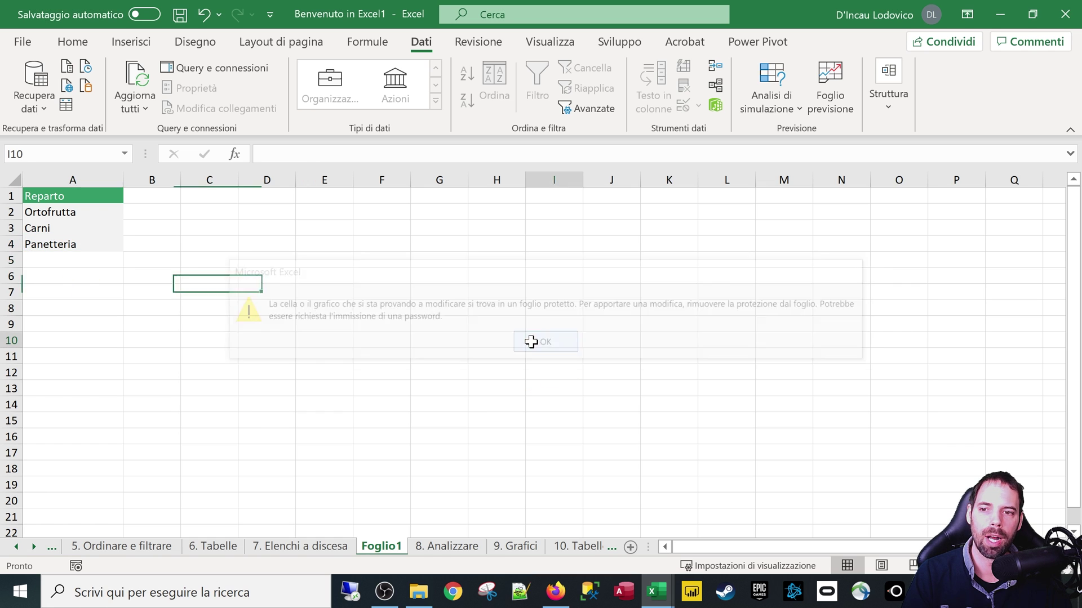
{"action": "double_click", "coordinate": [87, 264]}
{"action": "key", "text": "Return"}
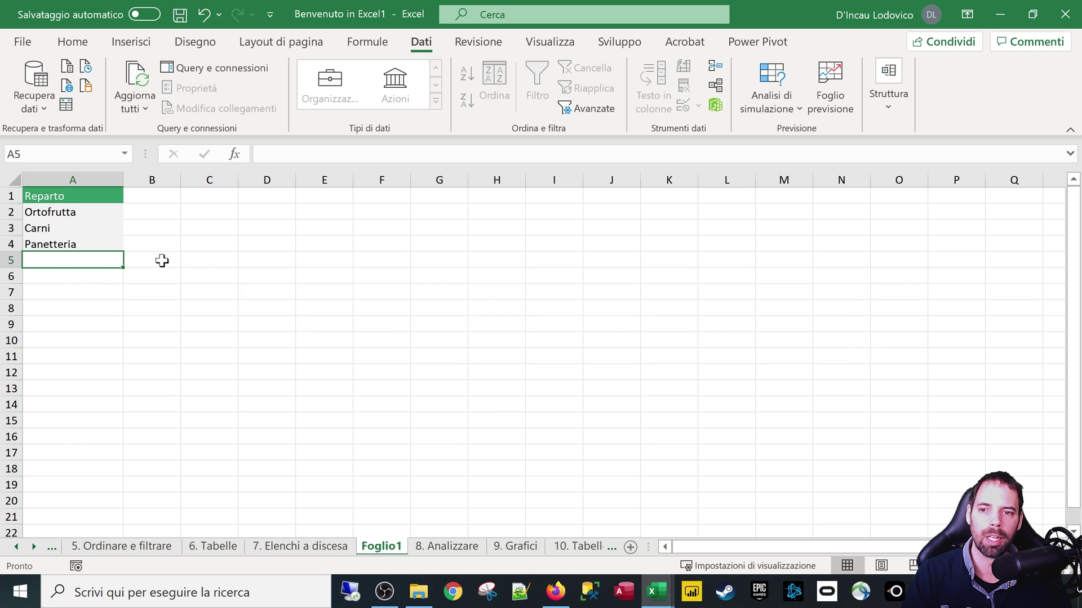
Retry editing Panetteria in A4 after switching sheets, then remove Foglio1's sheet protection.
{"action": "left_click", "coordinate": [48, 227]}
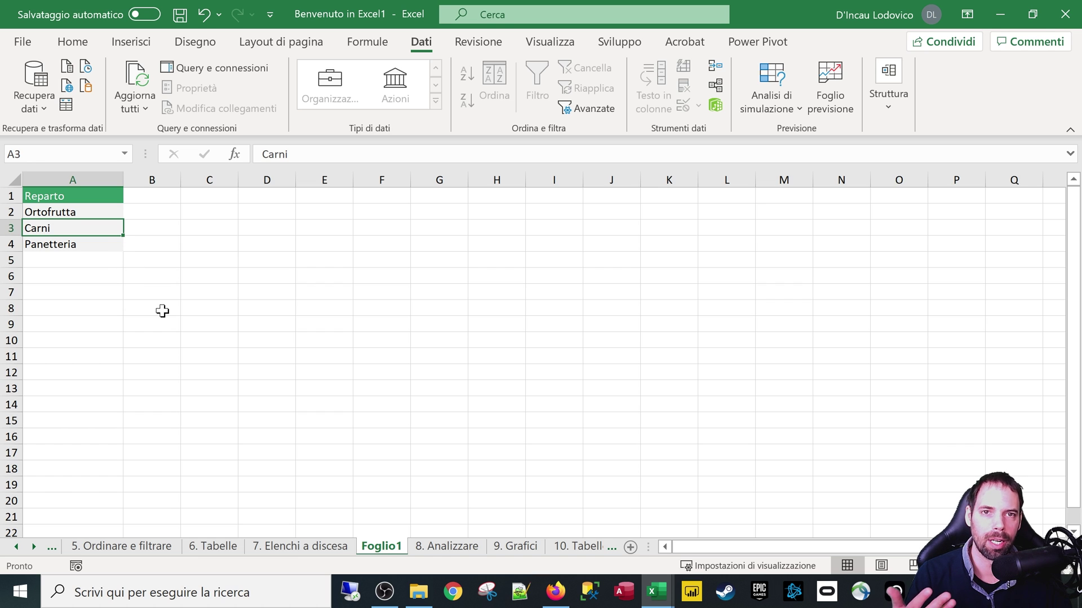
{"action": "left_click", "coordinate": [333, 550]}
{"action": "left_click", "coordinate": [372, 551]}
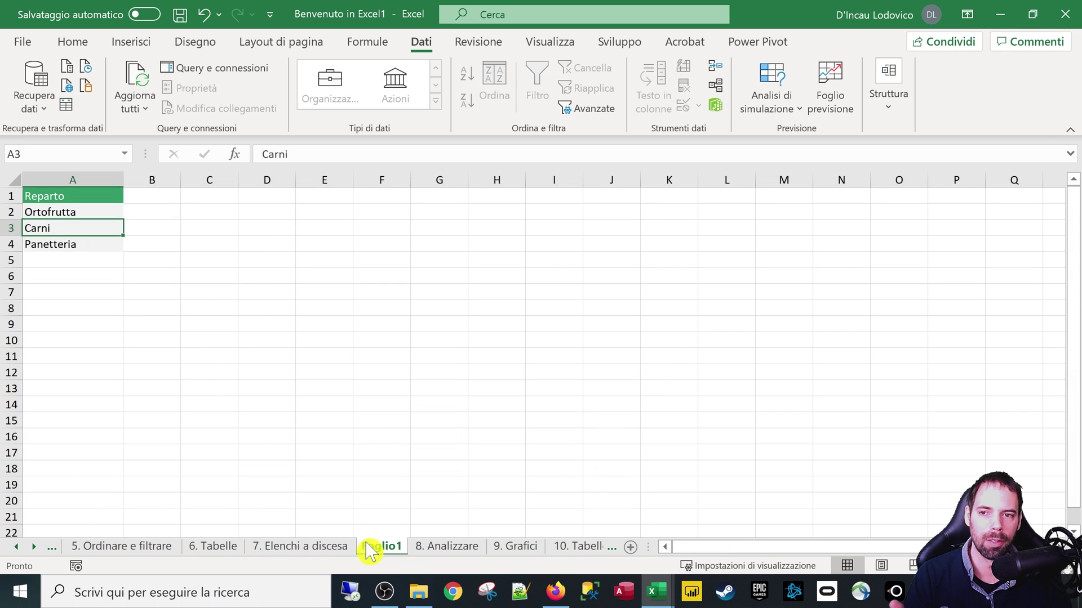
{"action": "double_click", "coordinate": [48, 247]}
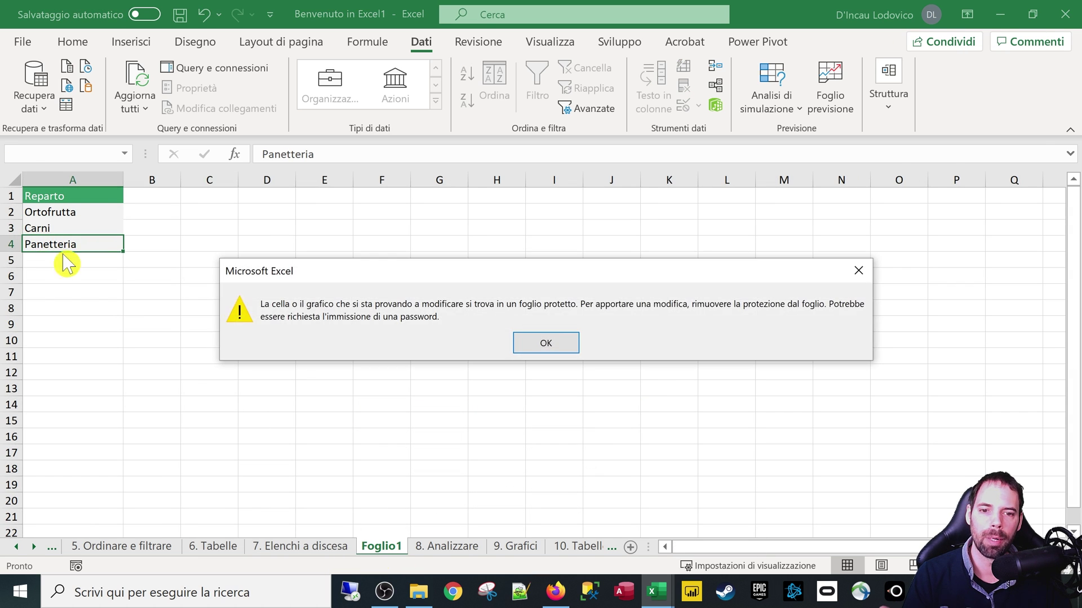
{"action": "left_click", "coordinate": [550, 345]}
{"action": "right_click", "coordinate": [387, 555]}
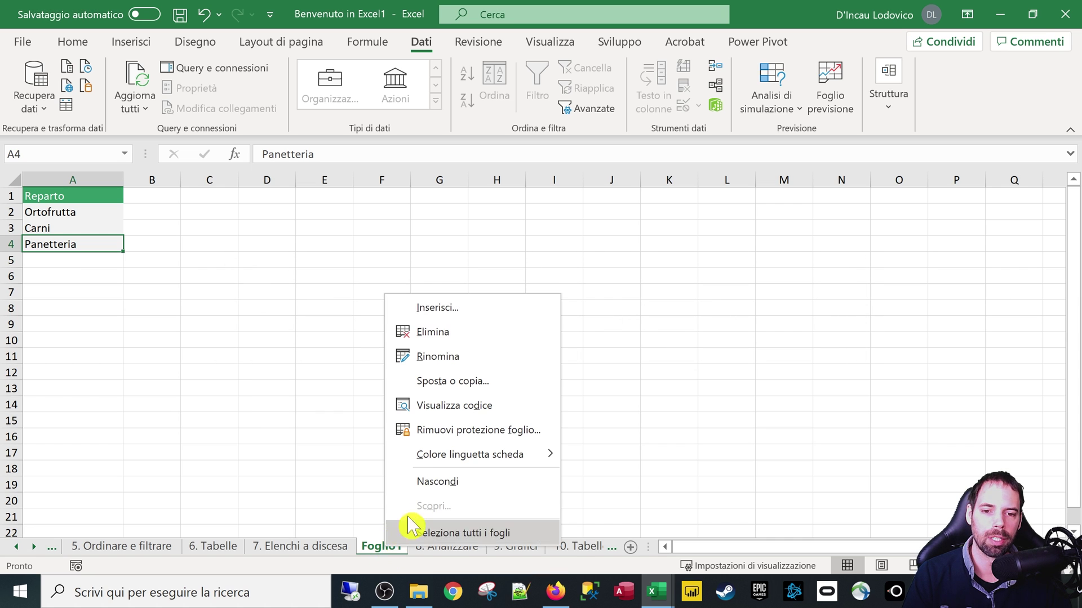
{"action": "left_click", "coordinate": [442, 430]}
Protect Foglio1 with a password, entering it twice to confirm.
{"action": "right_click", "coordinate": [373, 533]}
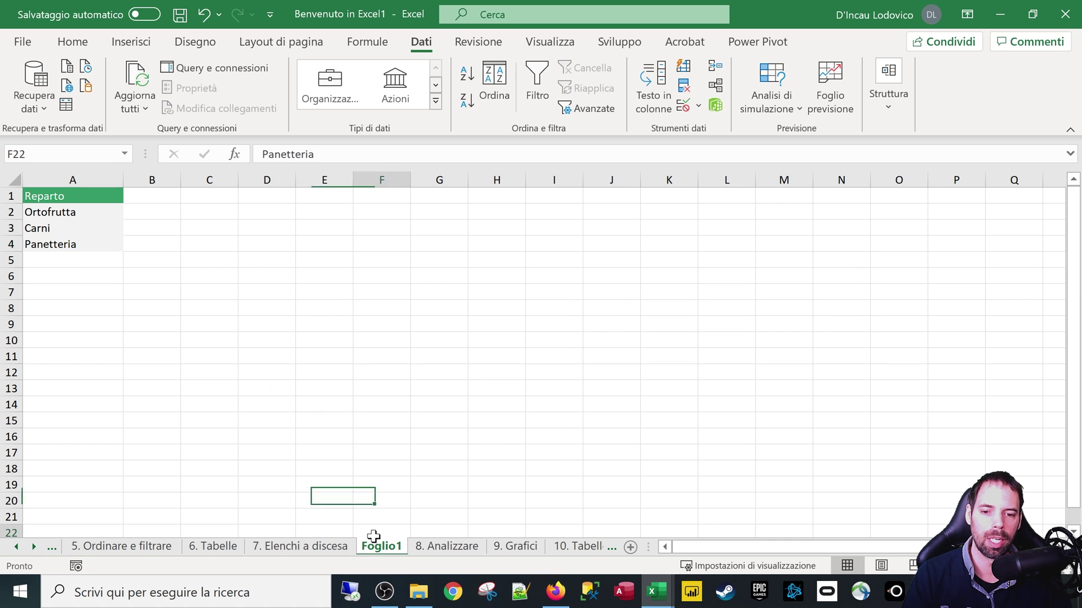
{"action": "right_click", "coordinate": [379, 547]}
{"action": "left_click", "coordinate": [421, 432]}
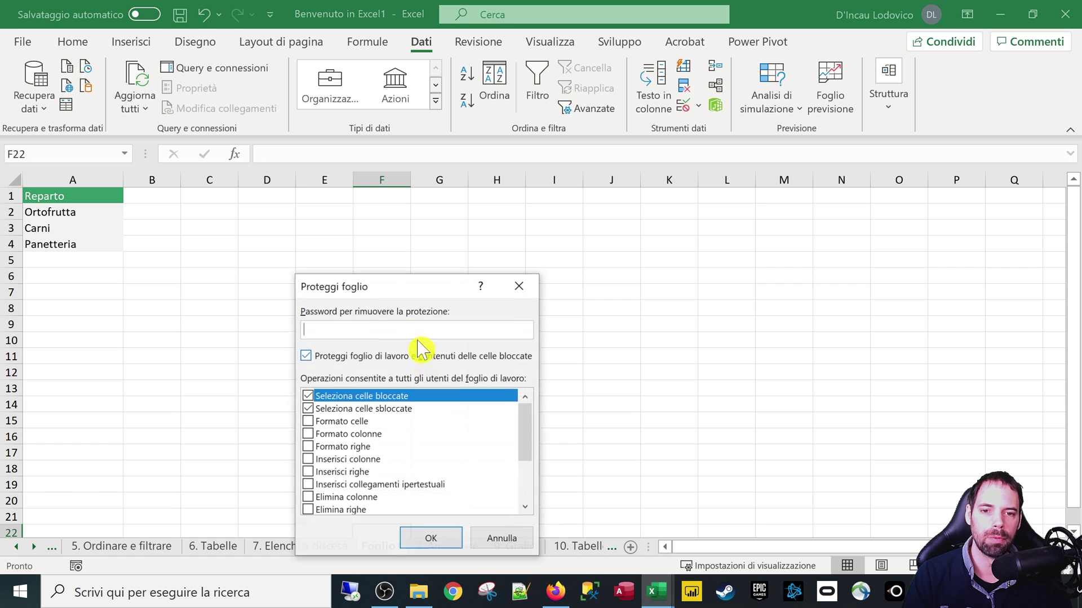
{"action": "left_click", "coordinate": [430, 539]}
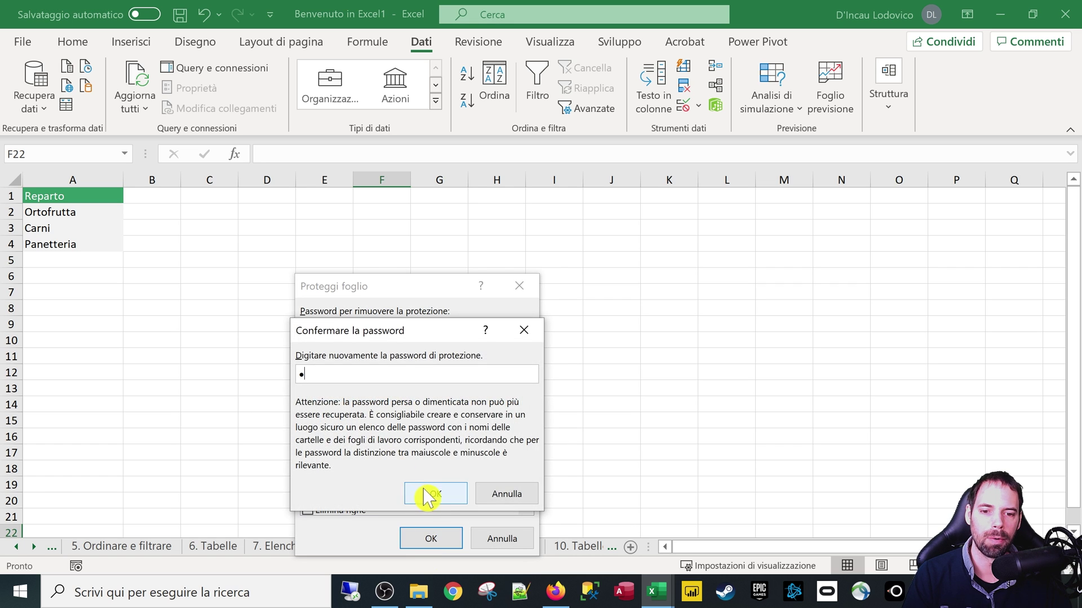
{"action": "left_click", "coordinate": [428, 497]}
Unprotect Foglio1 by supplying its password, then select cell A1 (Reparto).
{"action": "right_click", "coordinate": [408, 547]}
{"action": "left_click", "coordinate": [447, 441]}
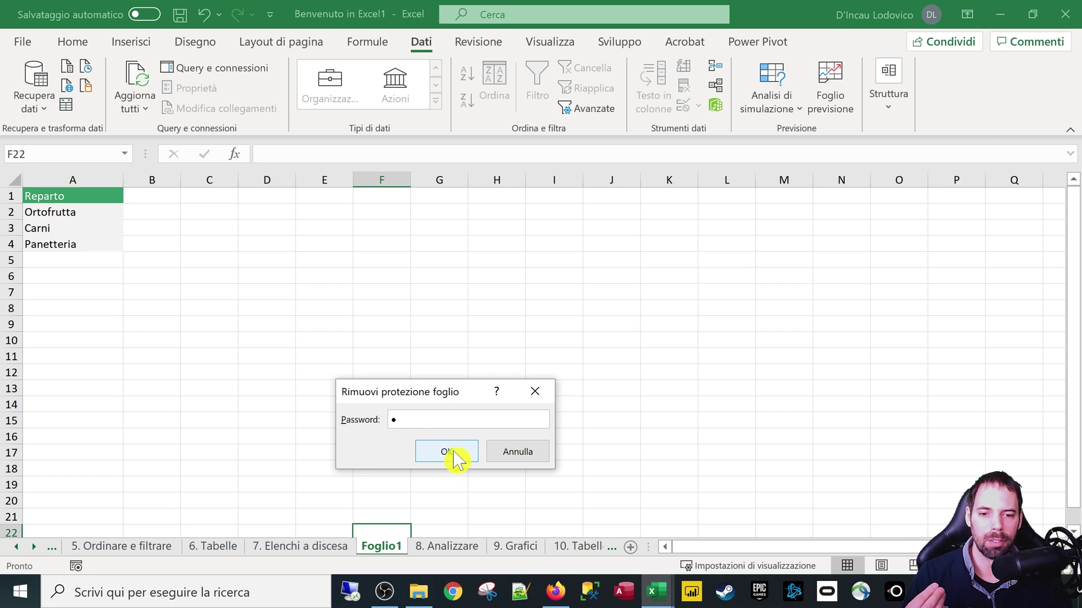
{"action": "left_click", "coordinate": [457, 459]}
{"action": "left_click", "coordinate": [73, 200]}
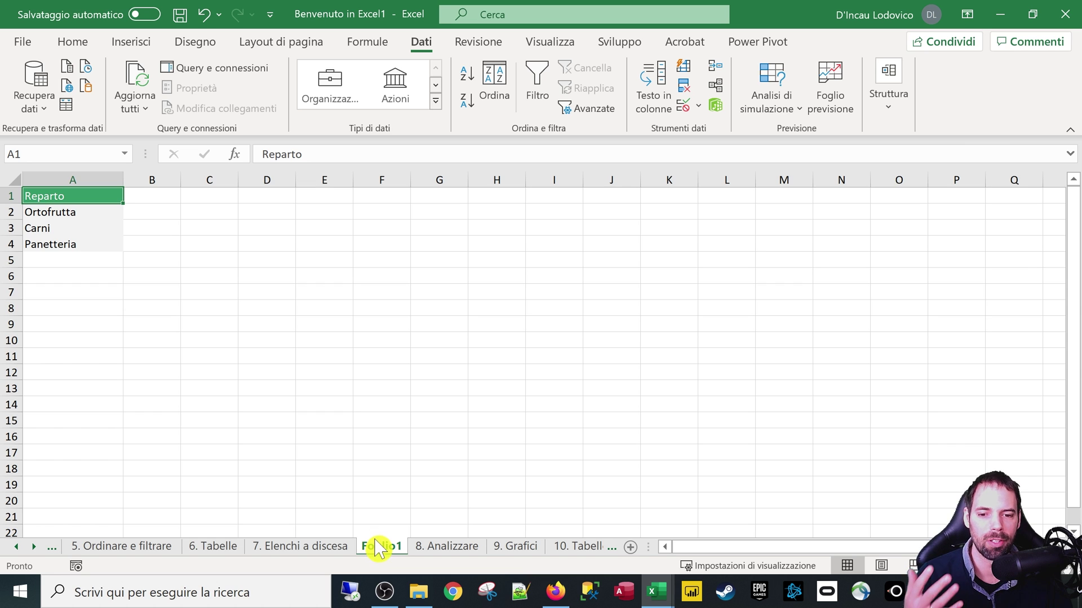
Protect Foglio1 again via Proteggi foglio without any password.
{"action": "right_click", "coordinate": [374, 550]}
{"action": "left_click", "coordinate": [432, 423]}
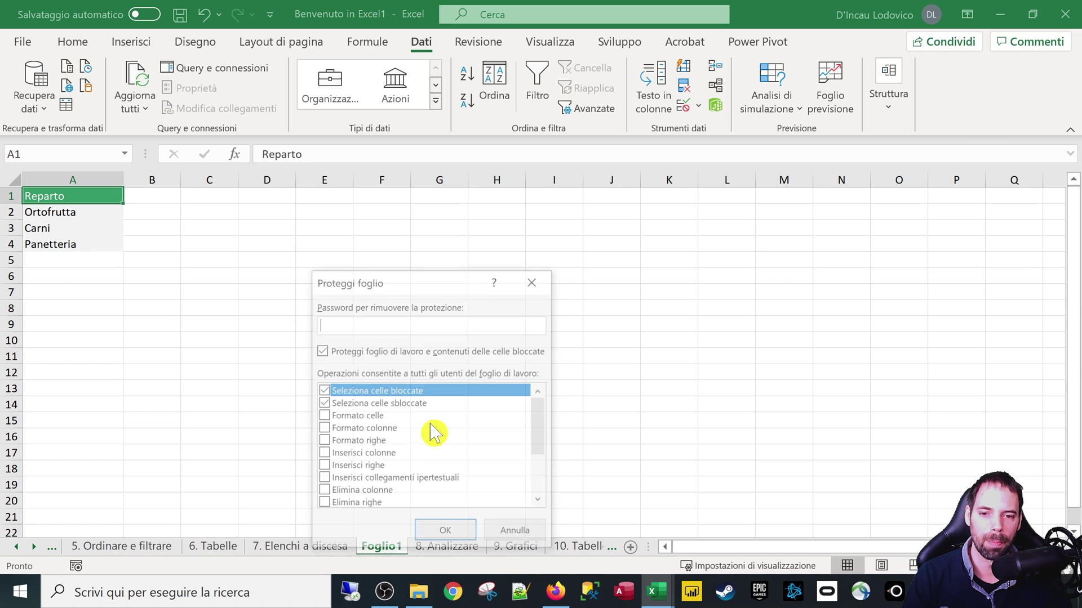
{"action": "left_click", "coordinate": [432, 534]}
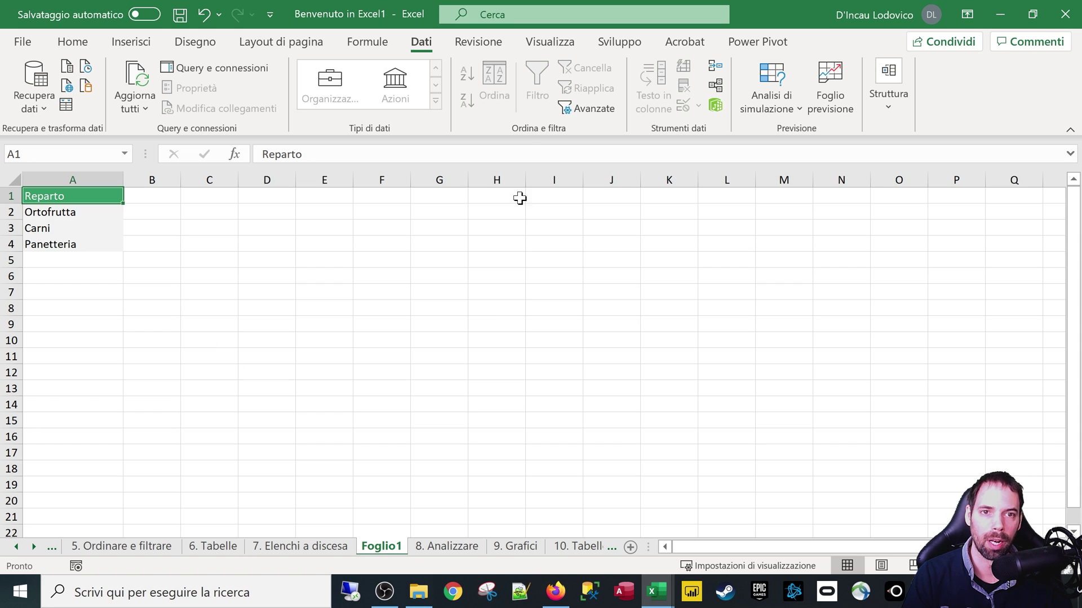
Confirm in Excel Options' Personalizzazione barra multifunzione that the Sviluppo tab is ticked.
{"action": "left_click", "coordinate": [619, 43]}
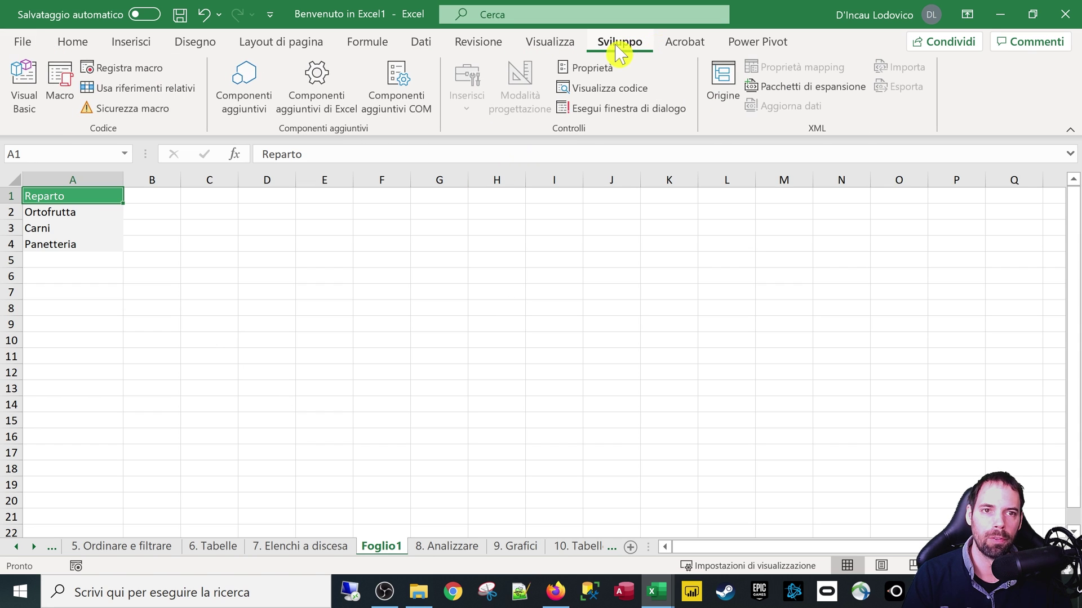
{"action": "left_click", "coordinate": [22, 41]}
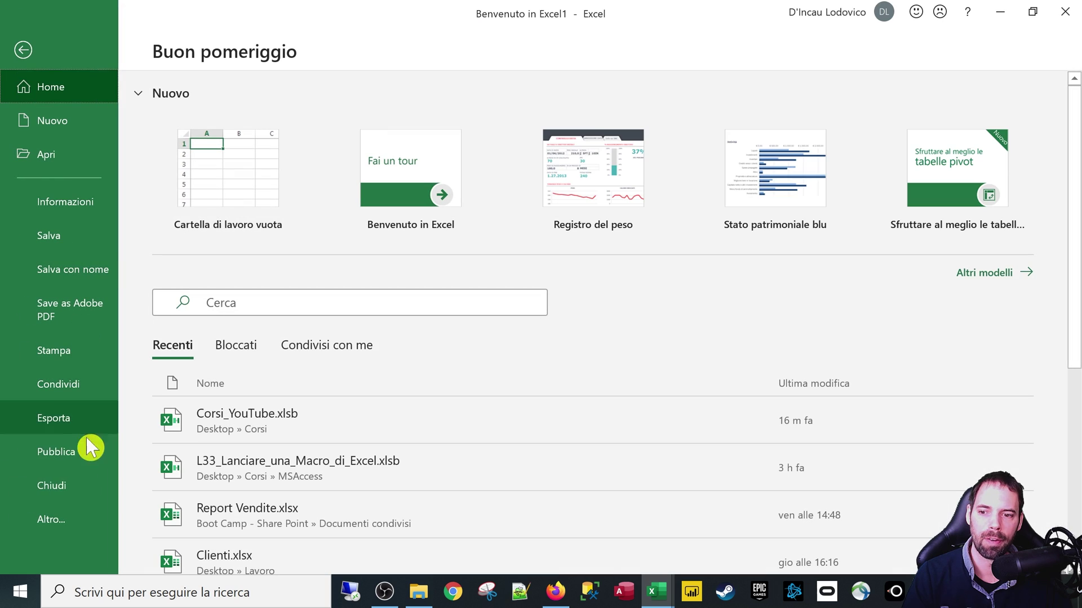
{"action": "left_click", "coordinate": [73, 520]}
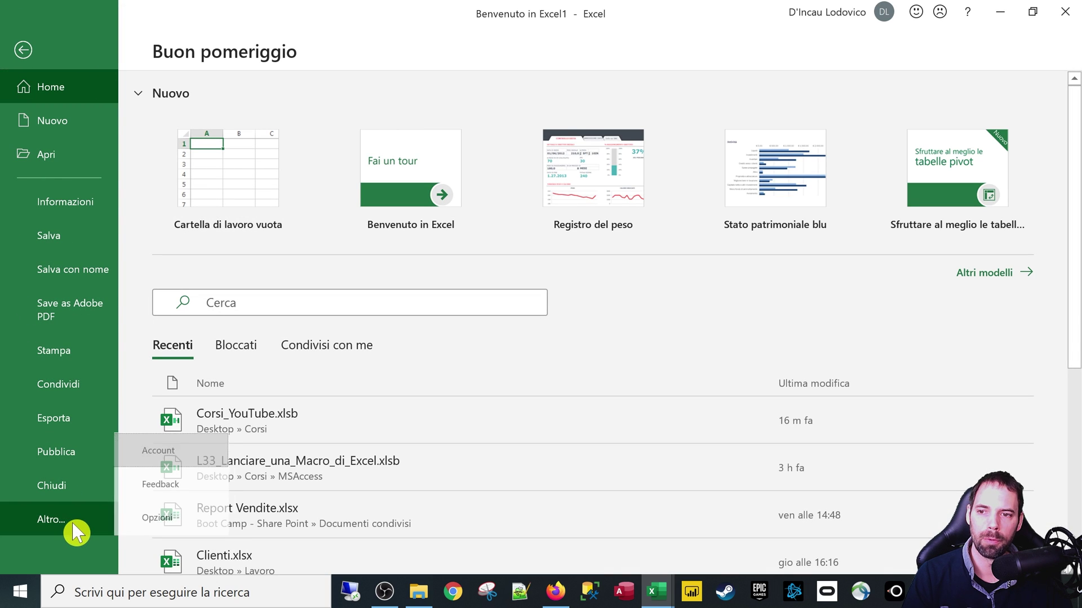
{"action": "left_click", "coordinate": [169, 519]}
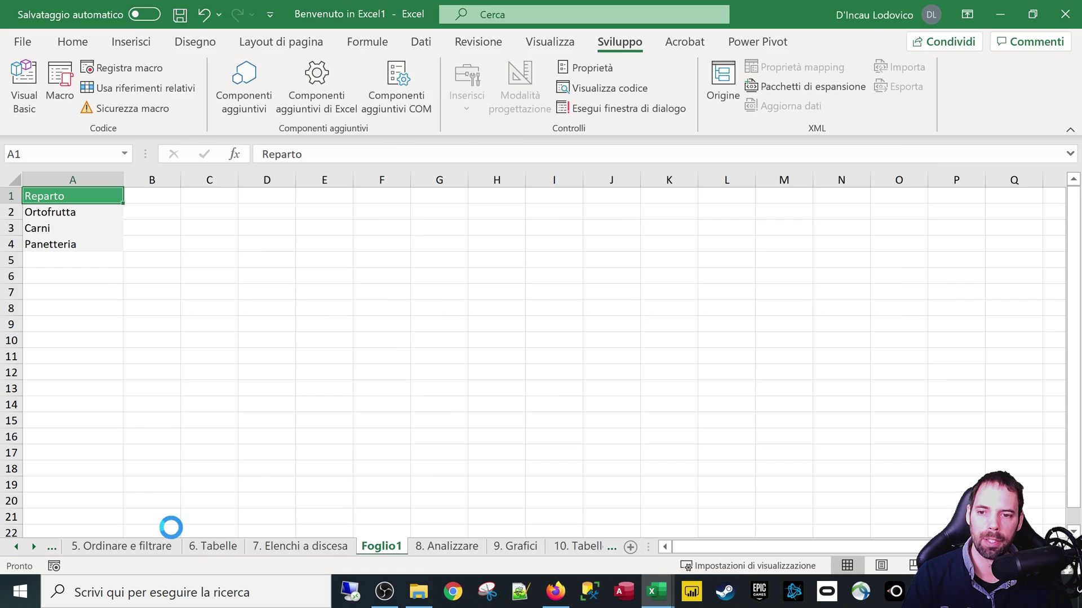
{"action": "left_click", "coordinate": [231, 209]}
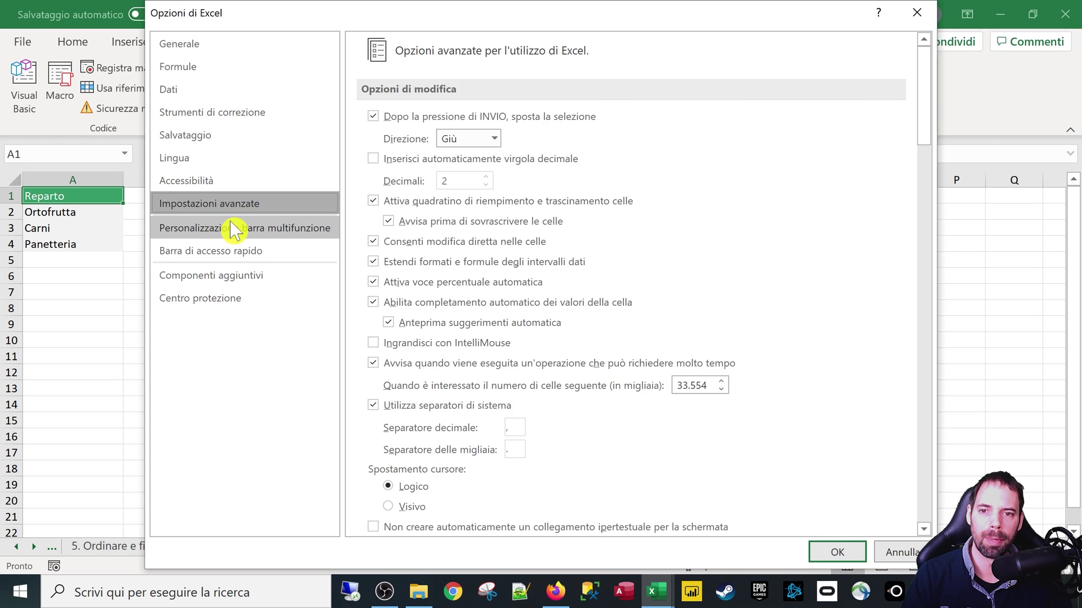
{"action": "left_click", "coordinate": [233, 229]}
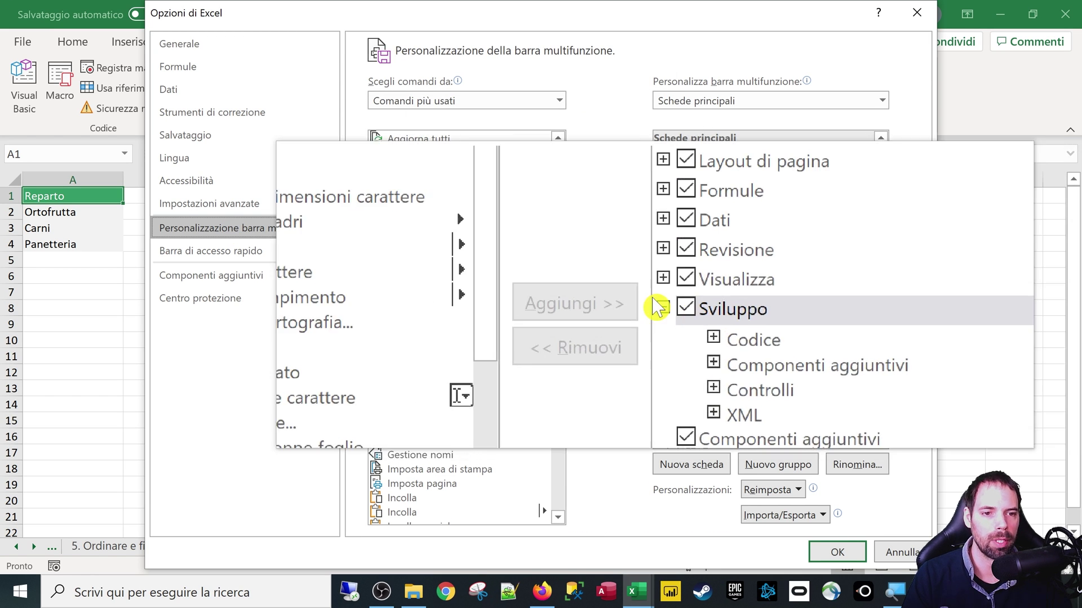
{"action": "left_click", "coordinate": [828, 551]}
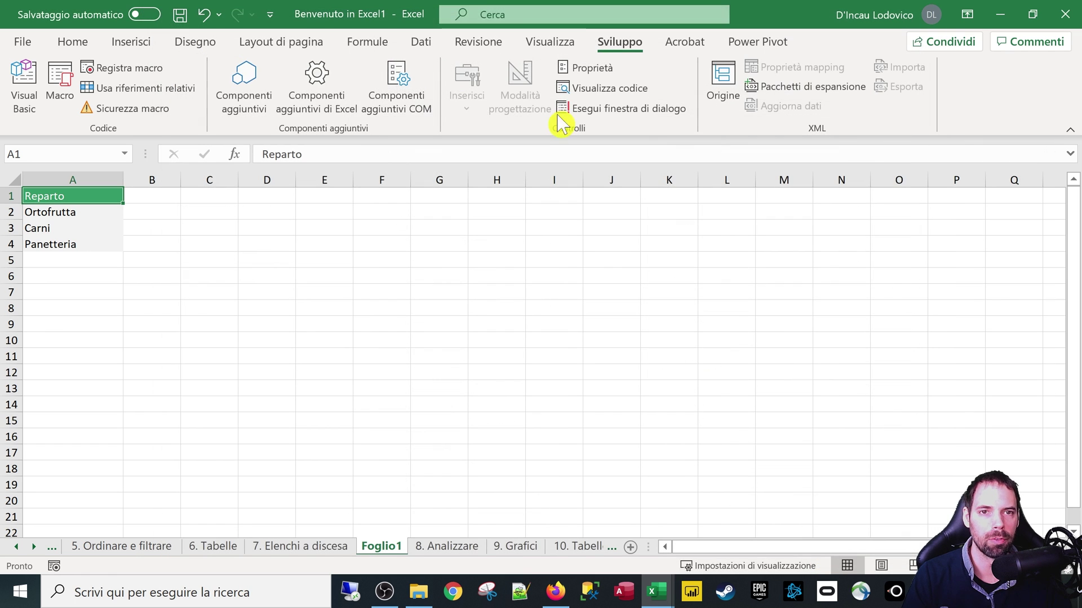
In the VBA editor, widen the panes and browse sheet properties until Foglio1 is selected.
{"action": "left_click", "coordinate": [25, 90]}
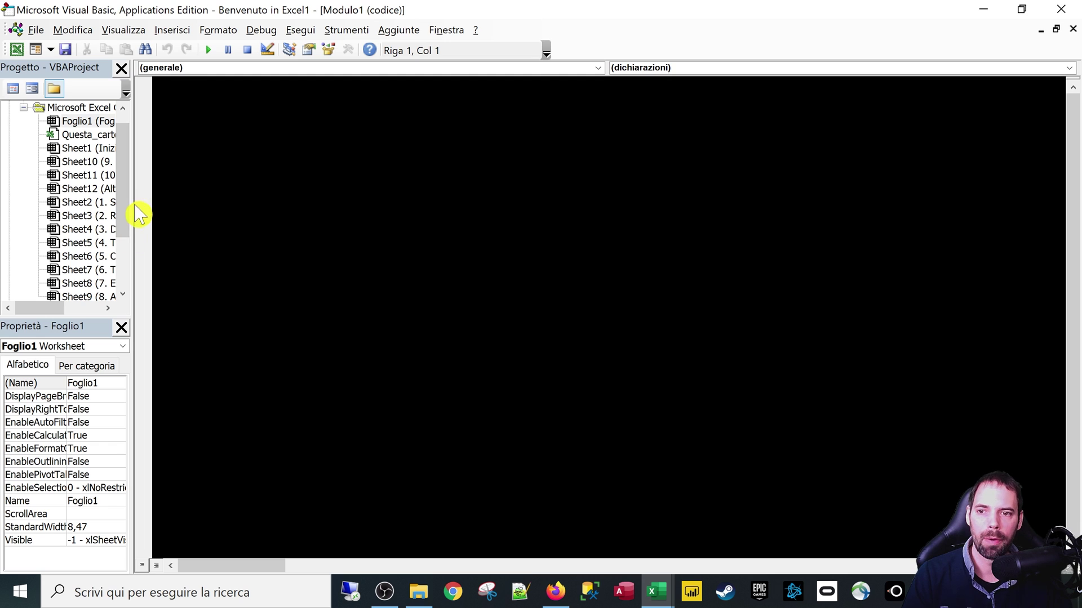
{"action": "left_click_drag", "start_coordinate": [137, 221], "coordinate": [291, 225]}
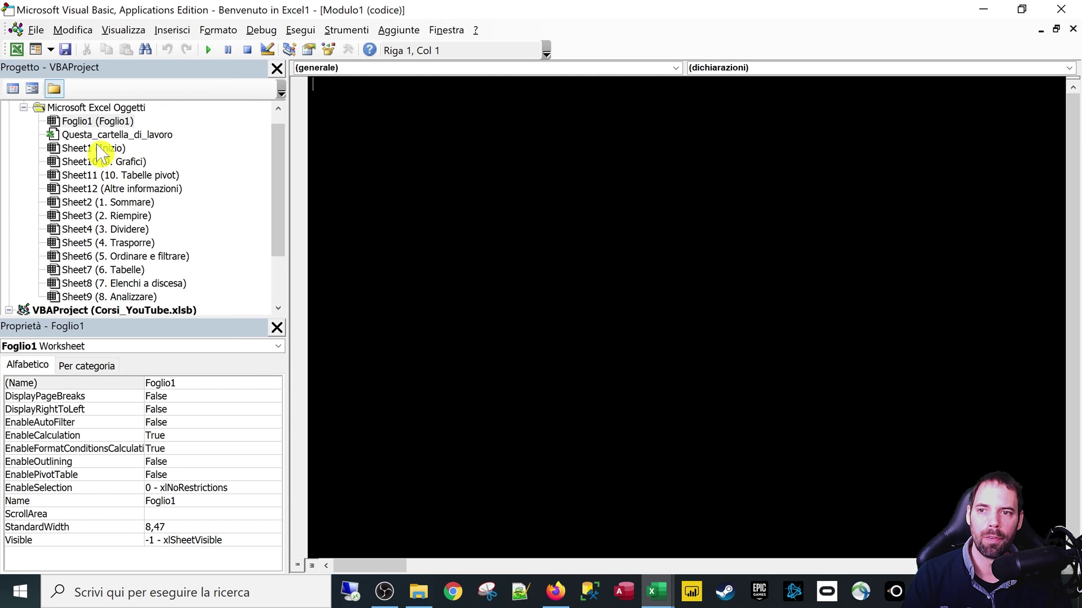
{"action": "left_click", "coordinate": [107, 175]}
{"action": "left_click", "coordinate": [108, 202]}
{"action": "left_click", "coordinate": [109, 229]}
{"action": "left_click", "coordinate": [110, 256]}
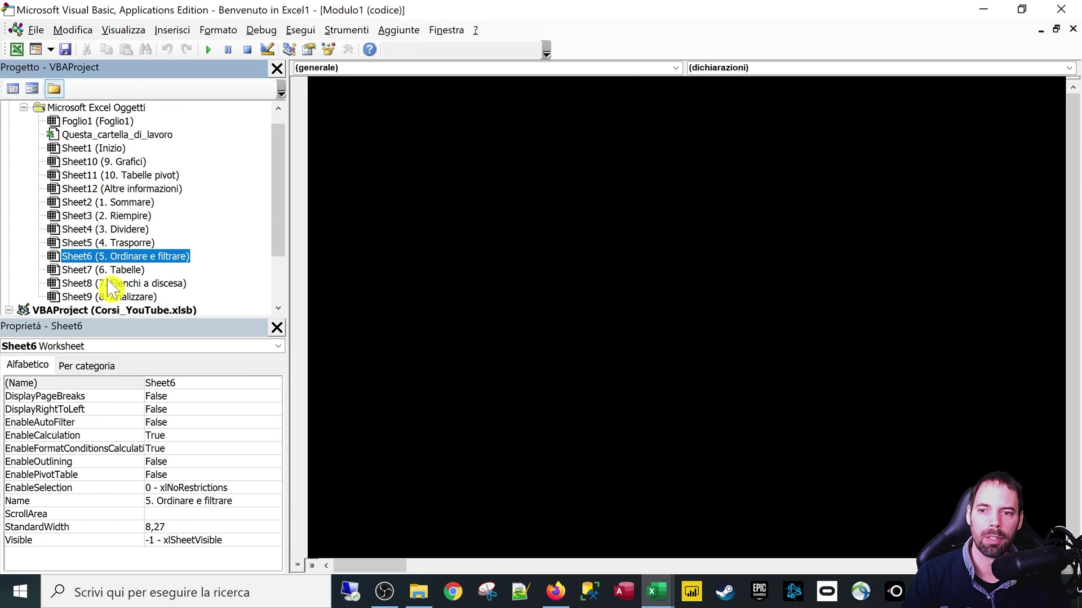
{"action": "left_click", "coordinate": [111, 283]}
{"action": "left_click", "coordinate": [108, 297]}
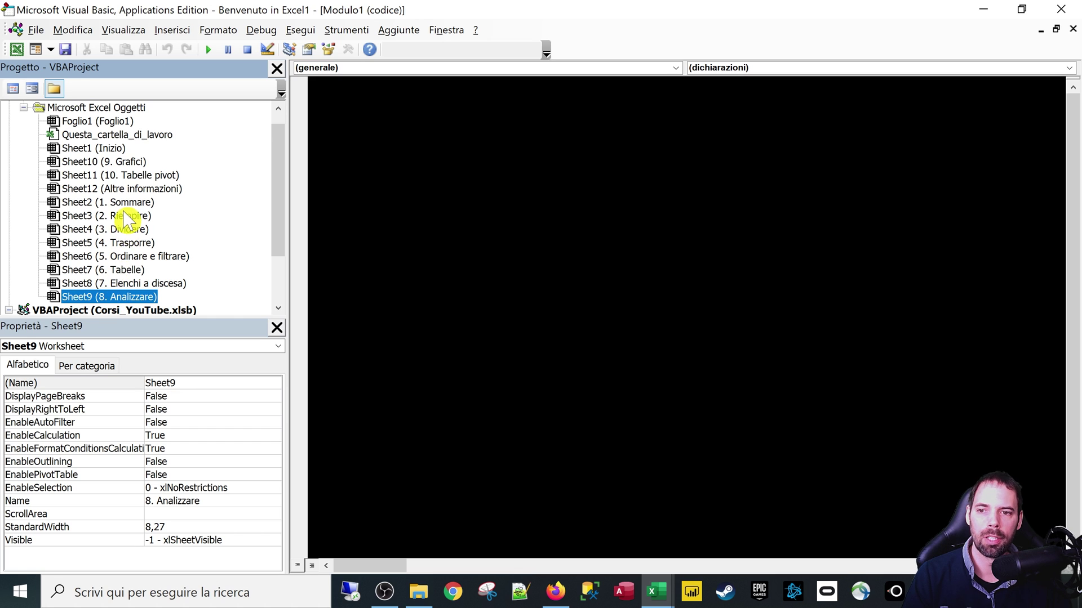
{"action": "left_click", "coordinate": [114, 150]}
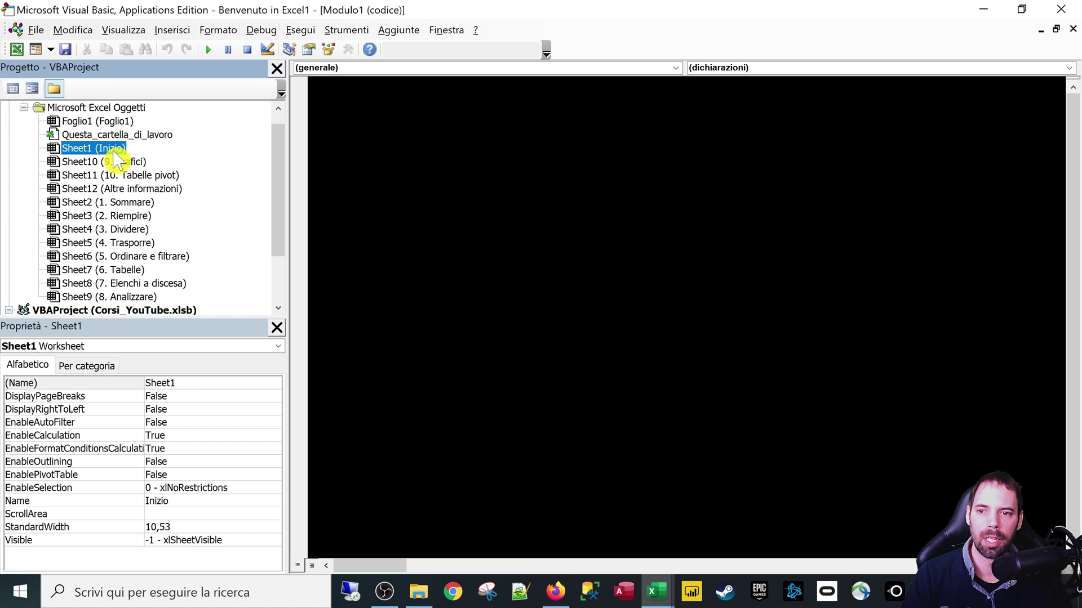
{"action": "scroll", "coordinate": [117, 202], "scroll_direction": "up", "scroll_amount": 1}
{"action": "left_click", "coordinate": [125, 135]}
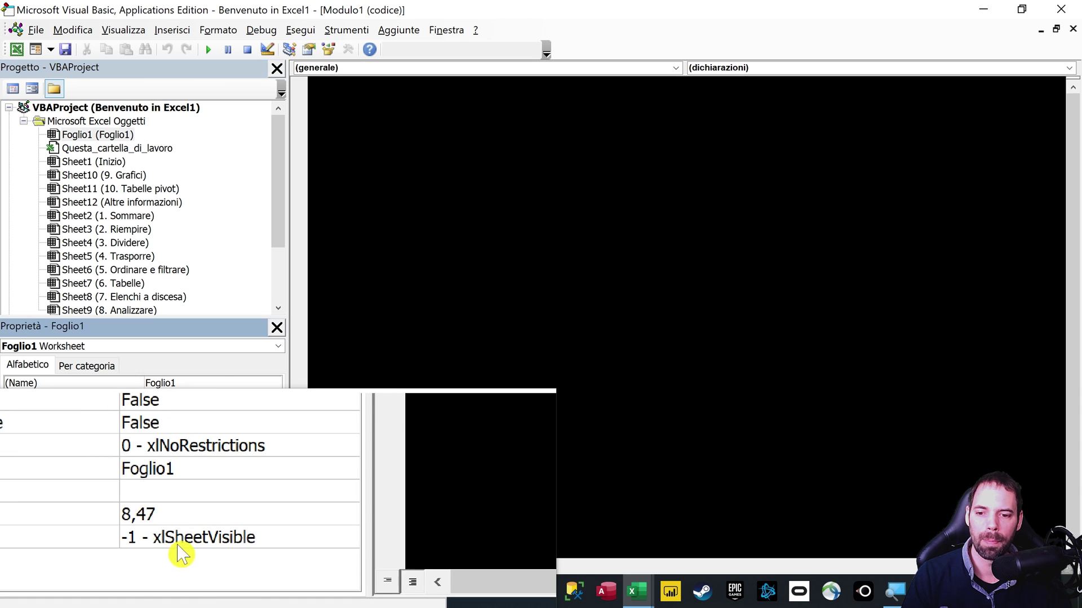
Set Foglio1's Visible property to 2 - xlSheetVeryHidden, verify it, and return to Excel.
{"action": "left_click", "coordinate": [175, 542]}
{"action": "left_click", "coordinate": [273, 541]}
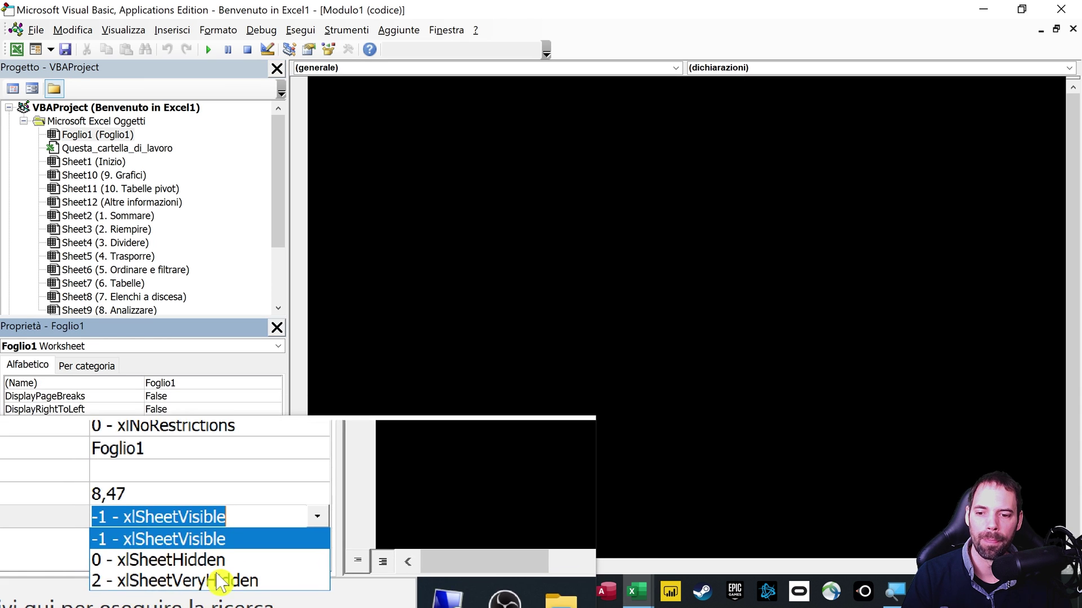
{"action": "left_click", "coordinate": [110, 309]}
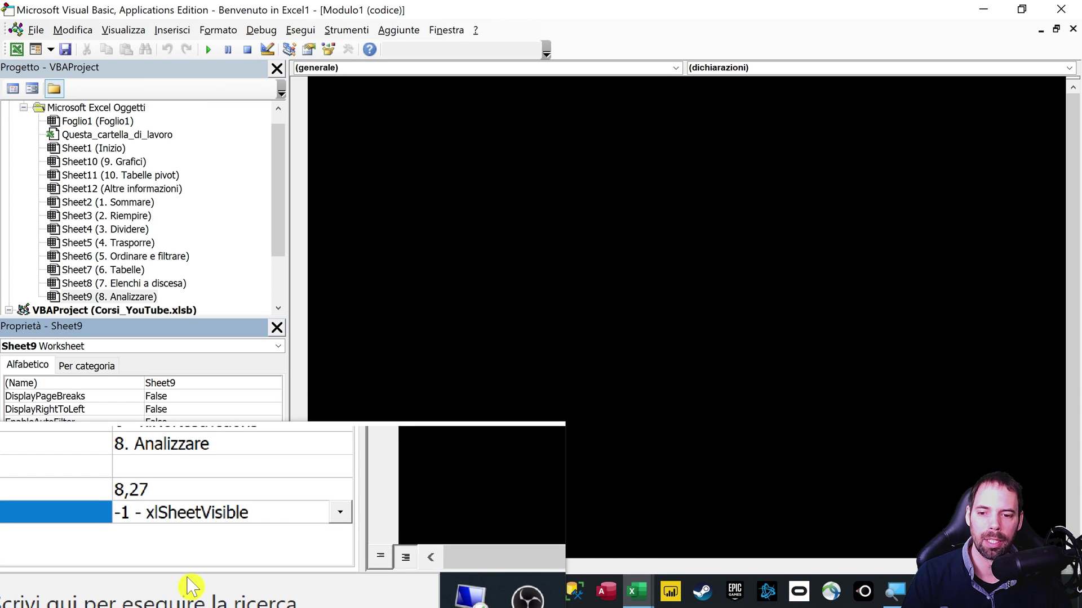
{"action": "left_click", "coordinate": [272, 535]}
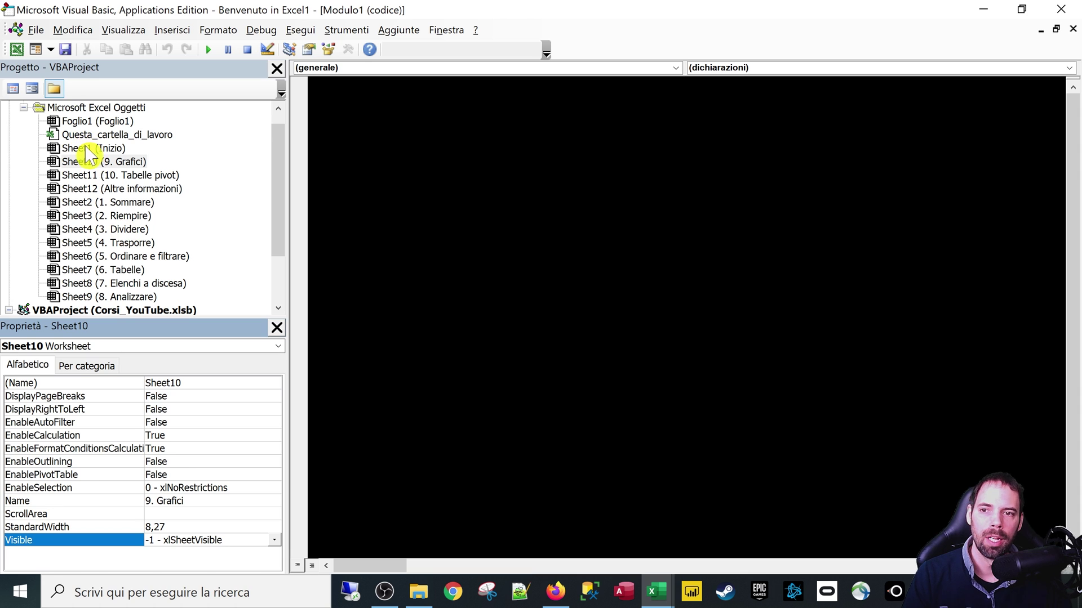
{"action": "left_click", "coordinate": [96, 121]}
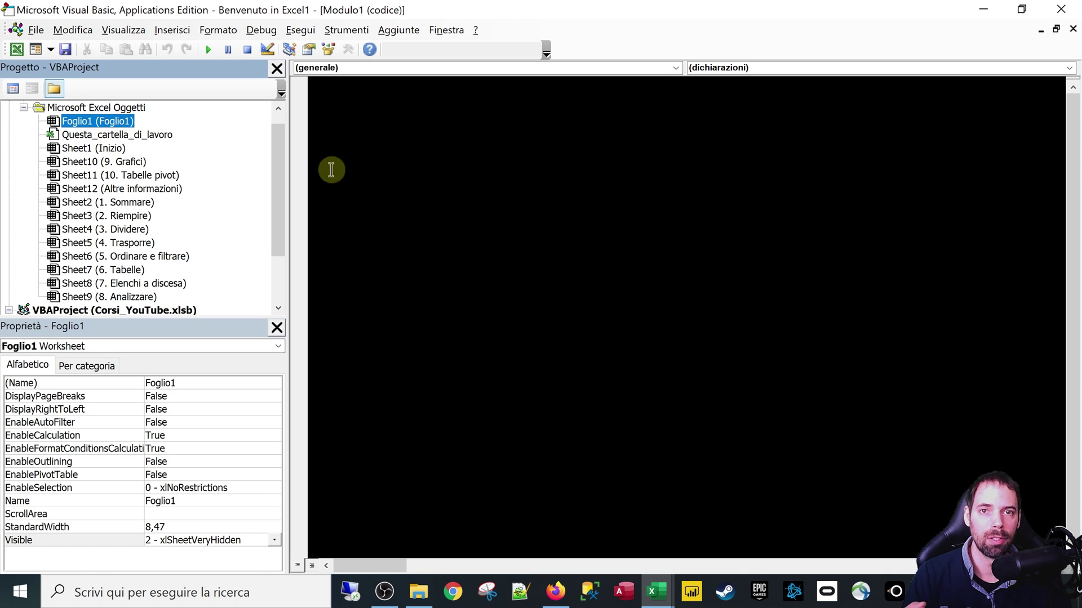
{"action": "left_click", "coordinate": [1061, 8]}
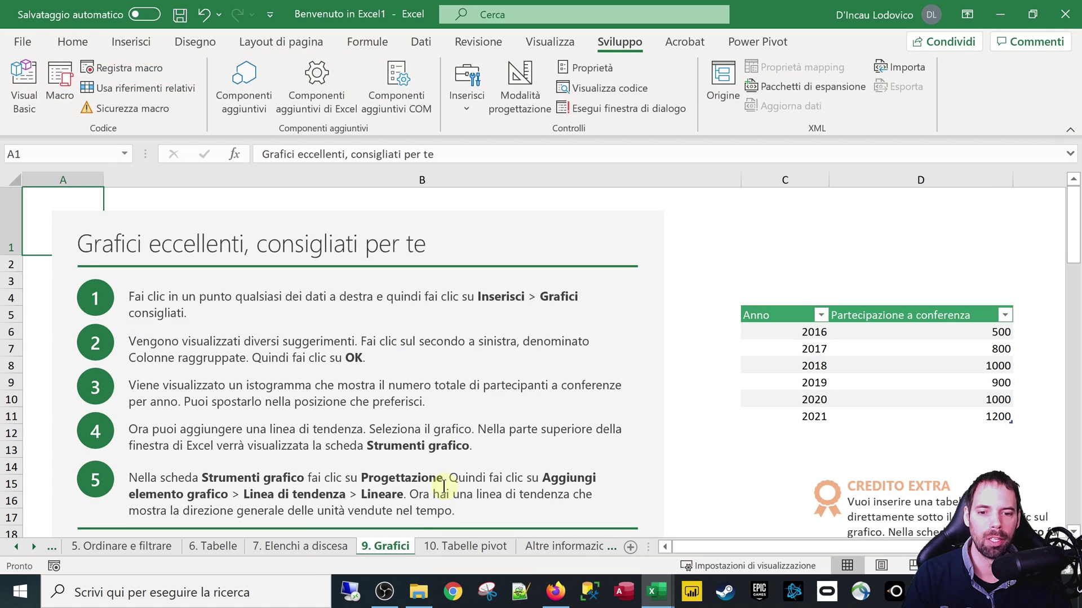
Confirm Scopri is greyed out in the sheet tab menu and move to 7. Elenchi a discesa.
{"action": "right_click", "coordinate": [388, 554]}
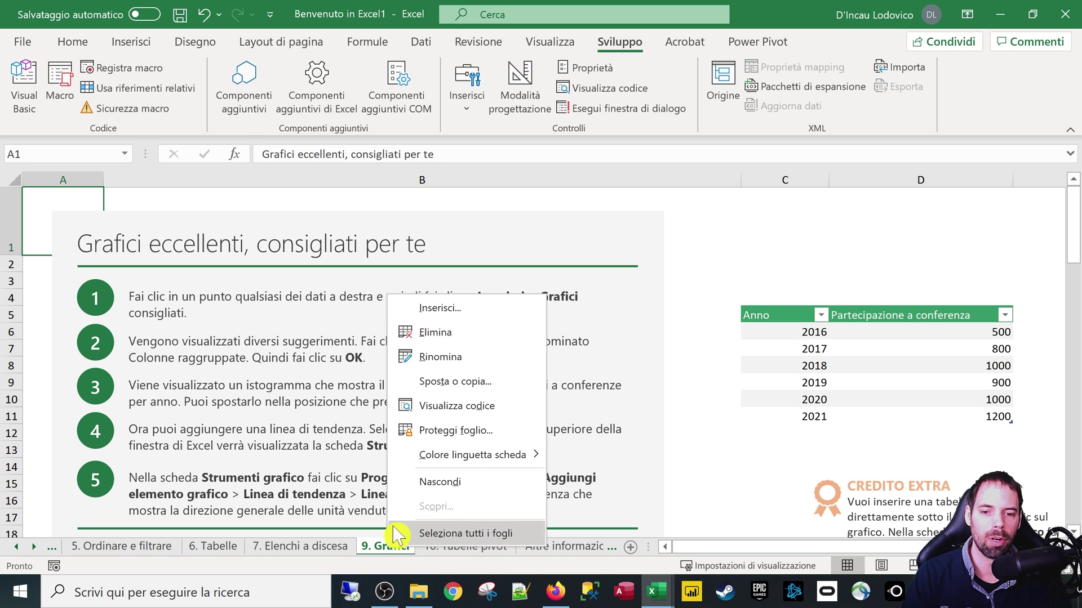
{"action": "key", "text": "Escape"}
{"action": "left_click", "coordinate": [314, 555]}
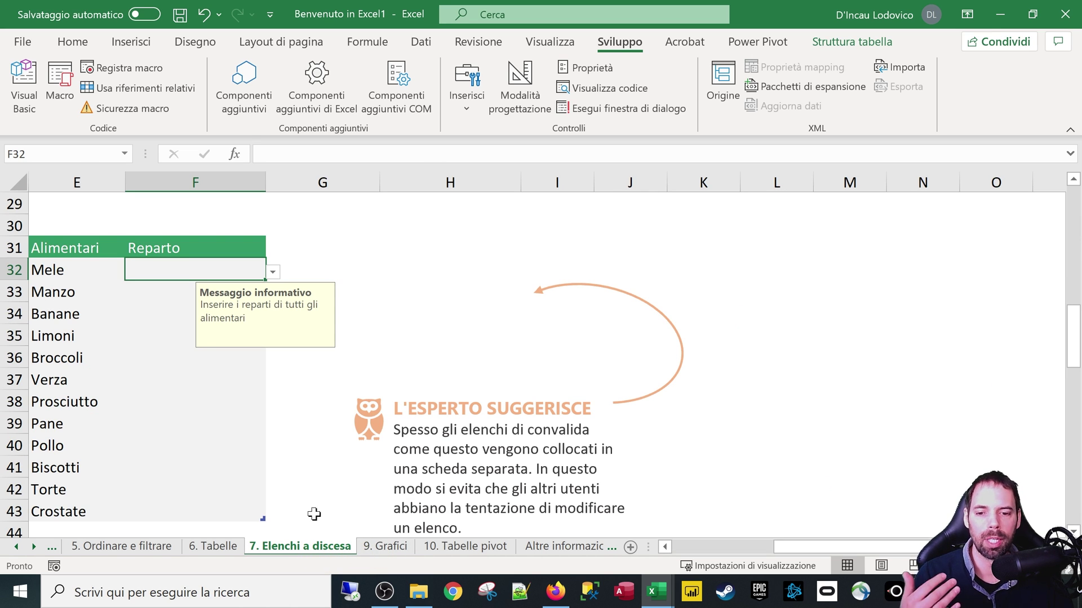
{"action": "right_click", "coordinate": [307, 548]}
{"action": "left_click", "coordinate": [174, 263]}
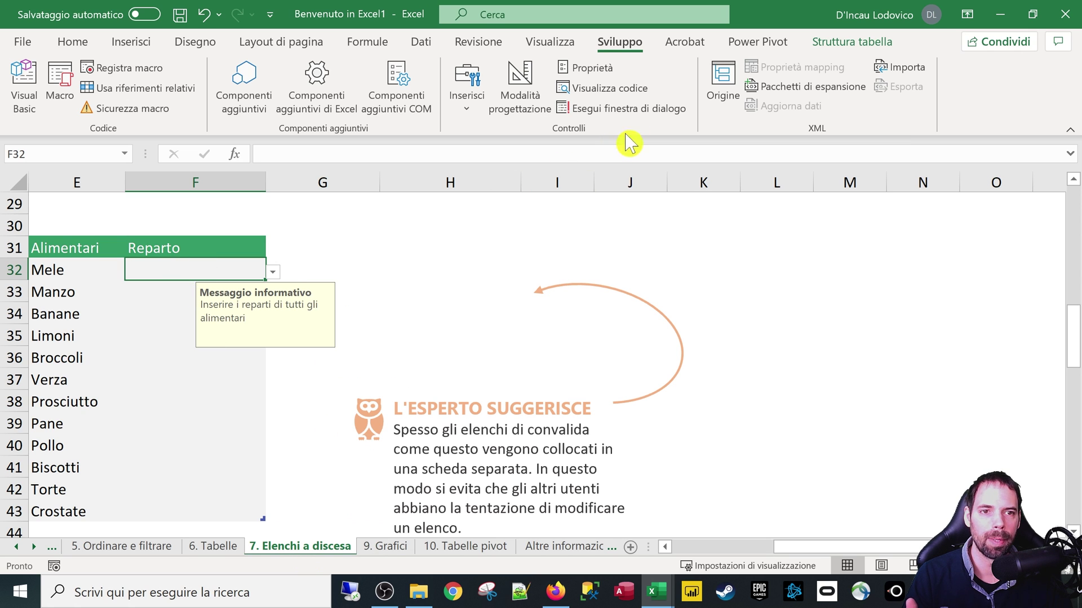
Check the list's Convalida dati source is Foglio1!$A$2:$A$4, cancel, and recheck unhiding is unavailable.
{"action": "left_click", "coordinate": [421, 42]}
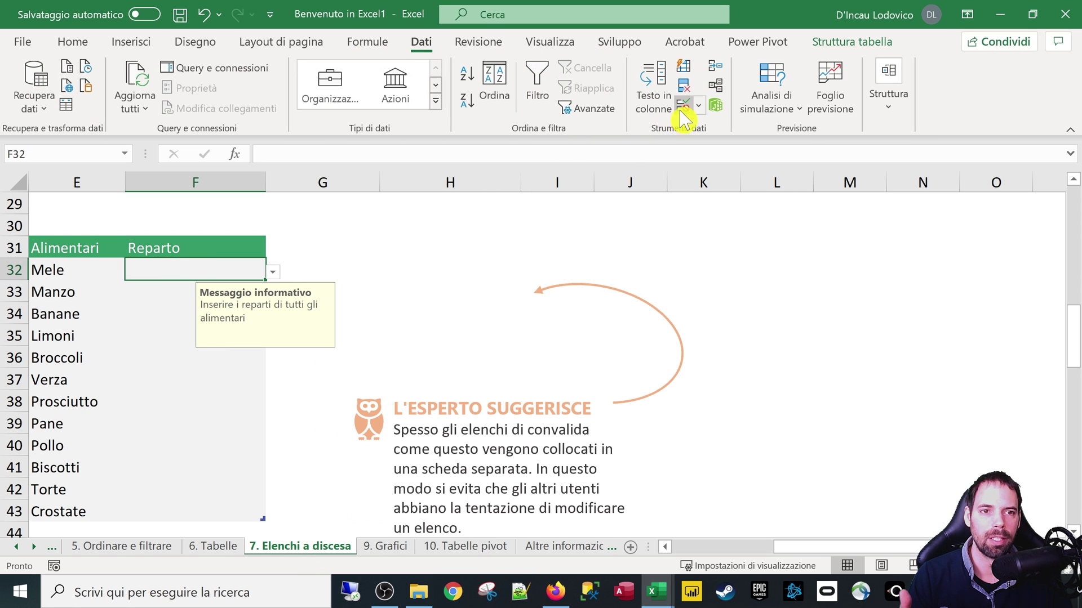
{"action": "left_click", "coordinate": [698, 105]}
{"action": "left_click", "coordinate": [707, 125]}
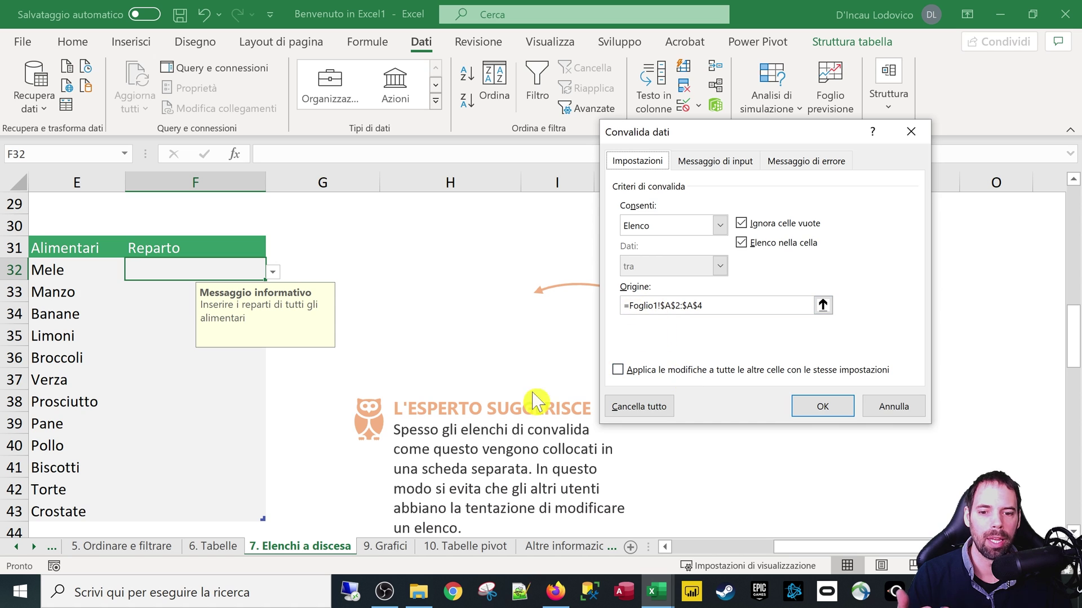
{"action": "left_click", "coordinate": [894, 406]}
{"action": "right_click", "coordinate": [309, 547]}
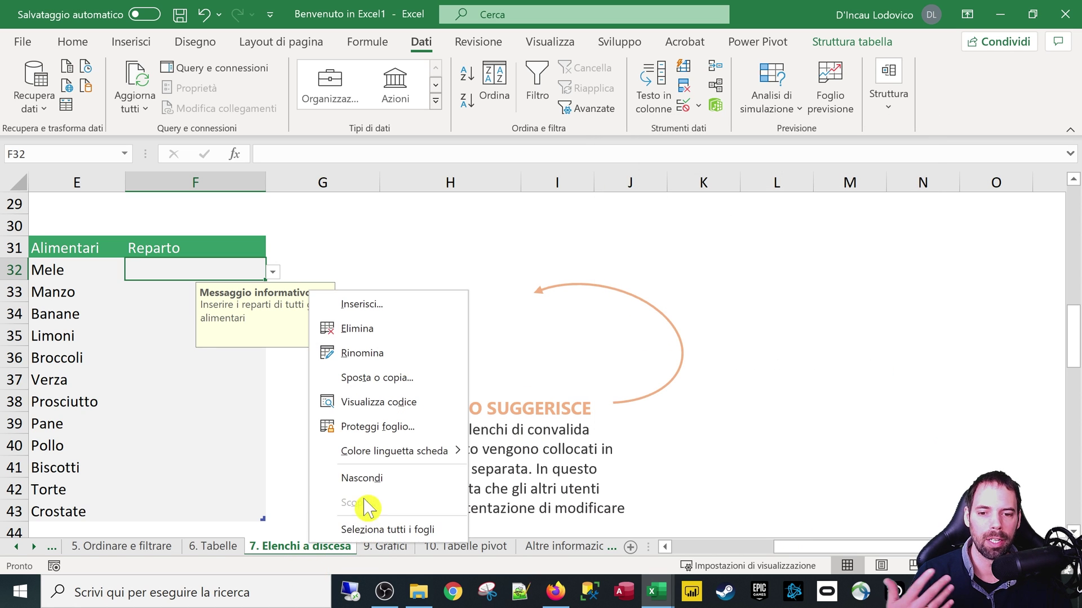
{"action": "left_click", "coordinate": [304, 548]}
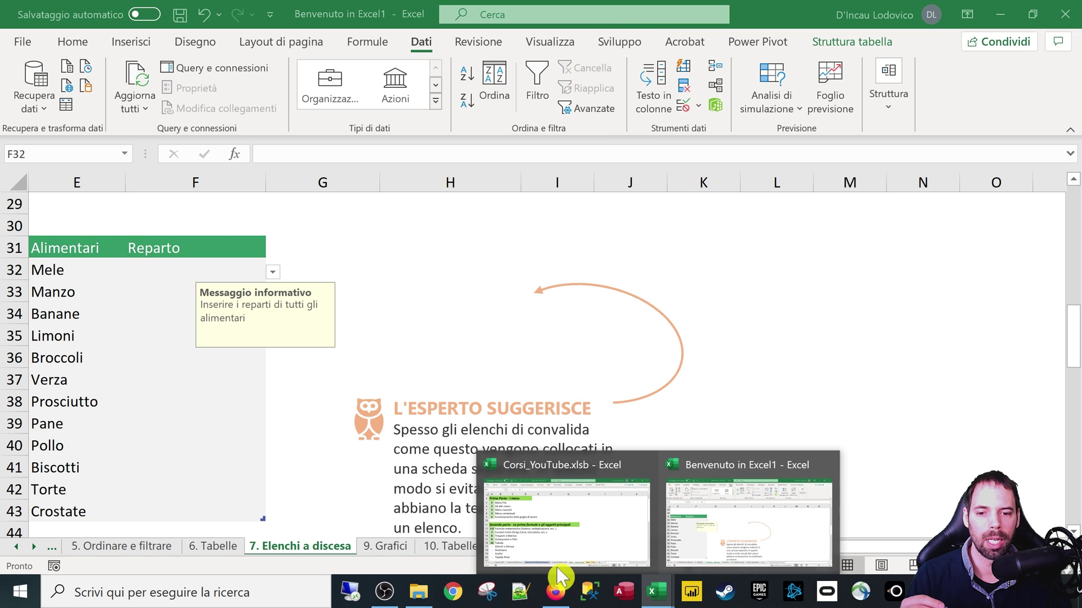
Reopen the VBA editor and confirm Foglio1's Visible remains 2 - xlSheetVeryHidden.
{"action": "left_click", "coordinate": [619, 41]}
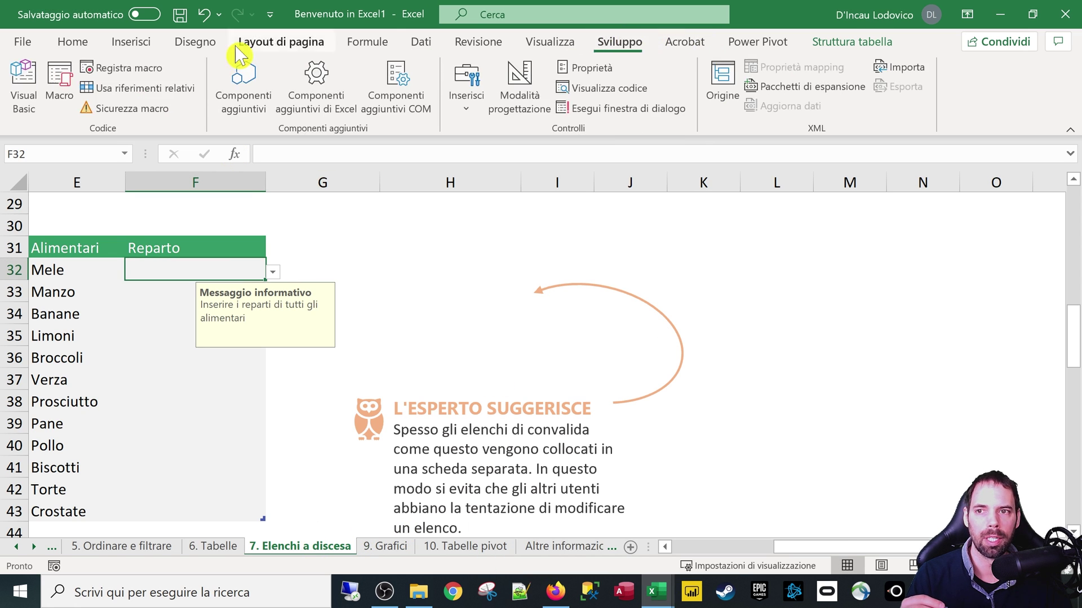
{"action": "left_click", "coordinate": [19, 85]}
{"action": "left_click", "coordinate": [100, 121]}
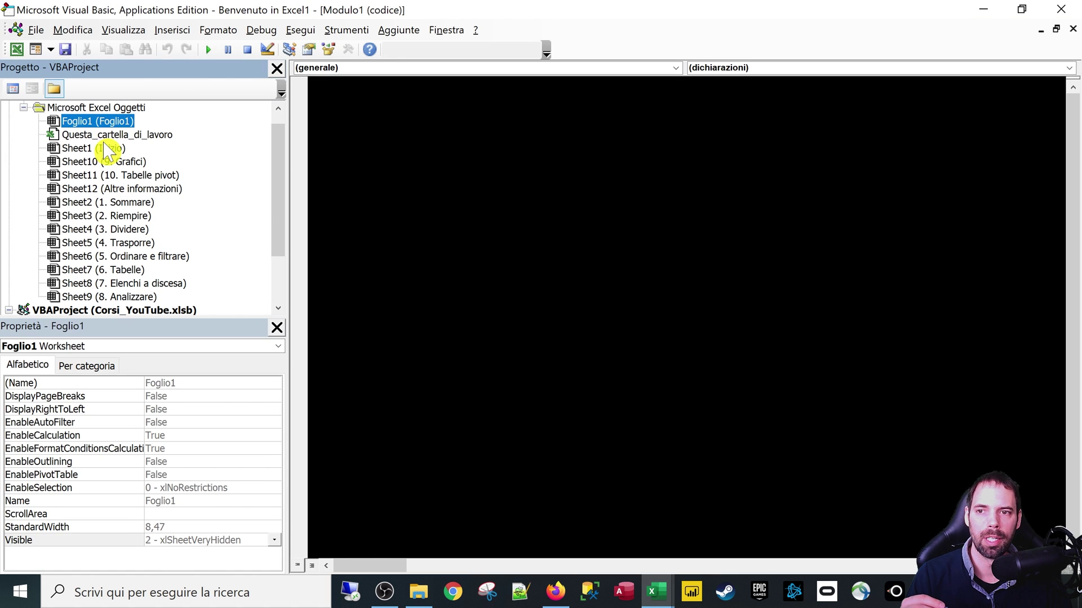
{"action": "left_click", "coordinate": [275, 540]}
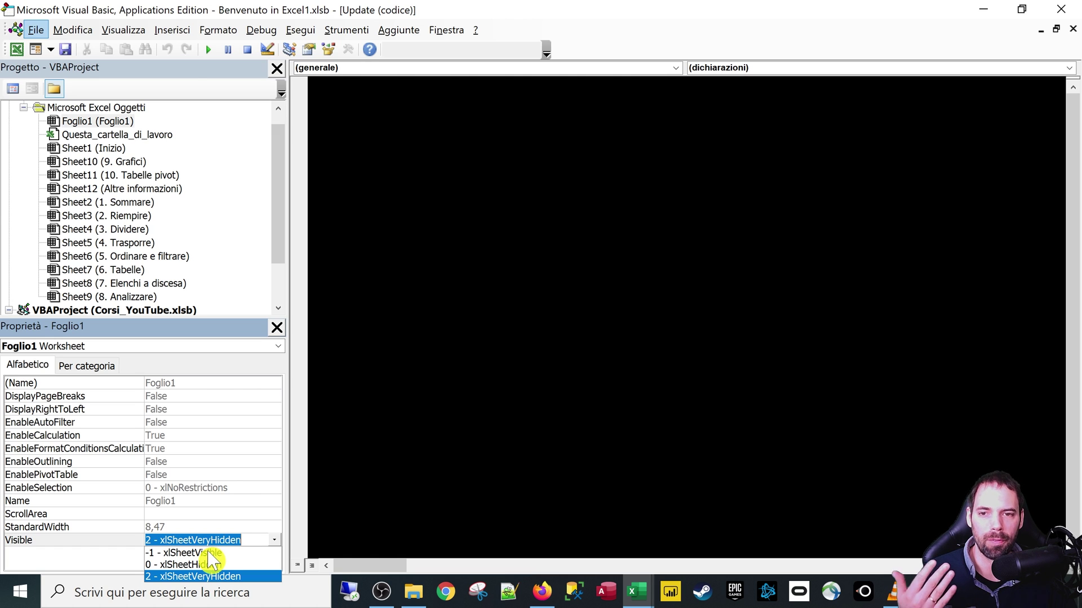
{"action": "left_click", "coordinate": [194, 203]}
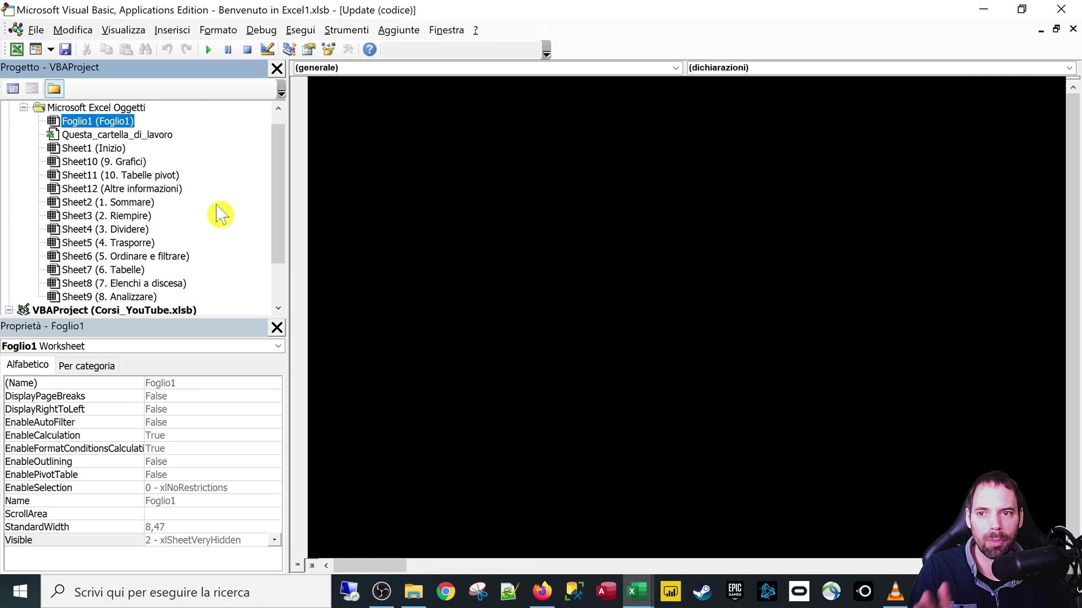
{"action": "right_click", "coordinate": [79, 164]}
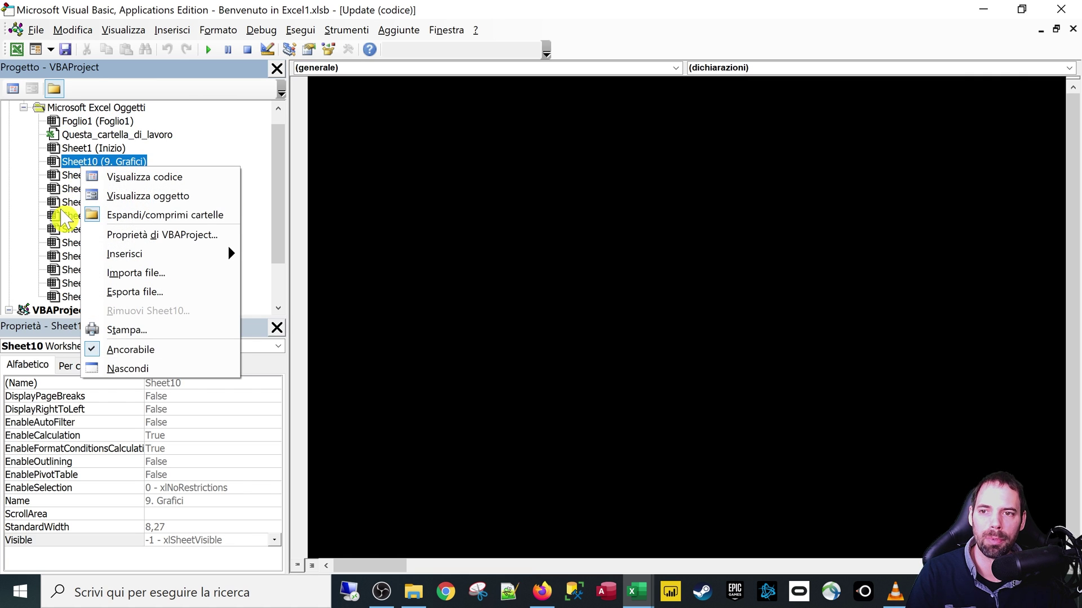
{"action": "left_click", "coordinate": [73, 150]}
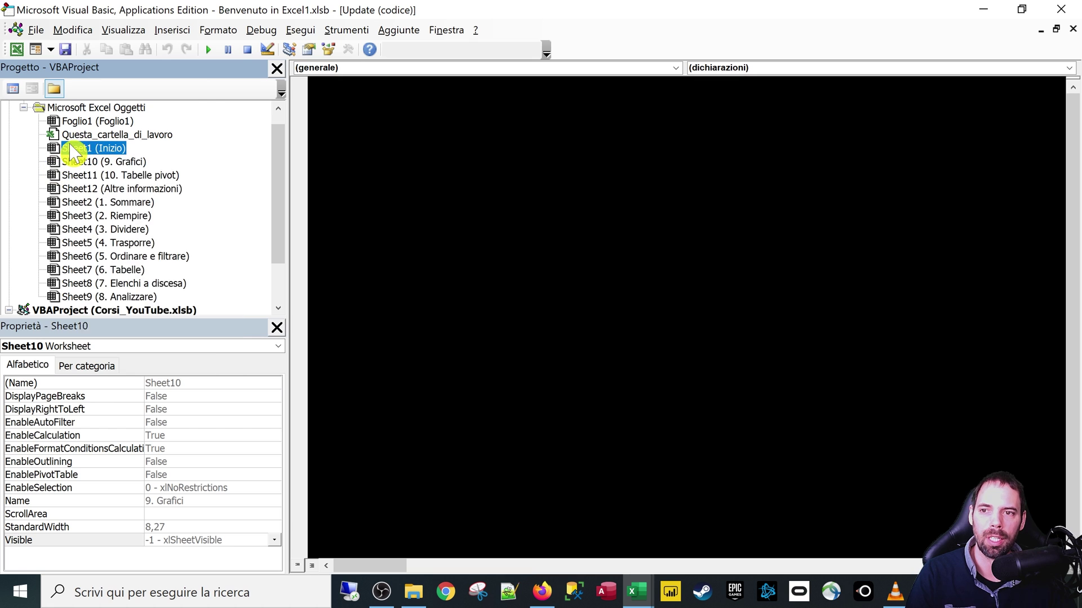
{"action": "scroll", "coordinate": [73, 152], "scroll_direction": "up", "scroll_amount": 1}
Insert a new code module into the project and start a Sub procedure.
{"action": "right_click", "coordinate": [87, 180]}
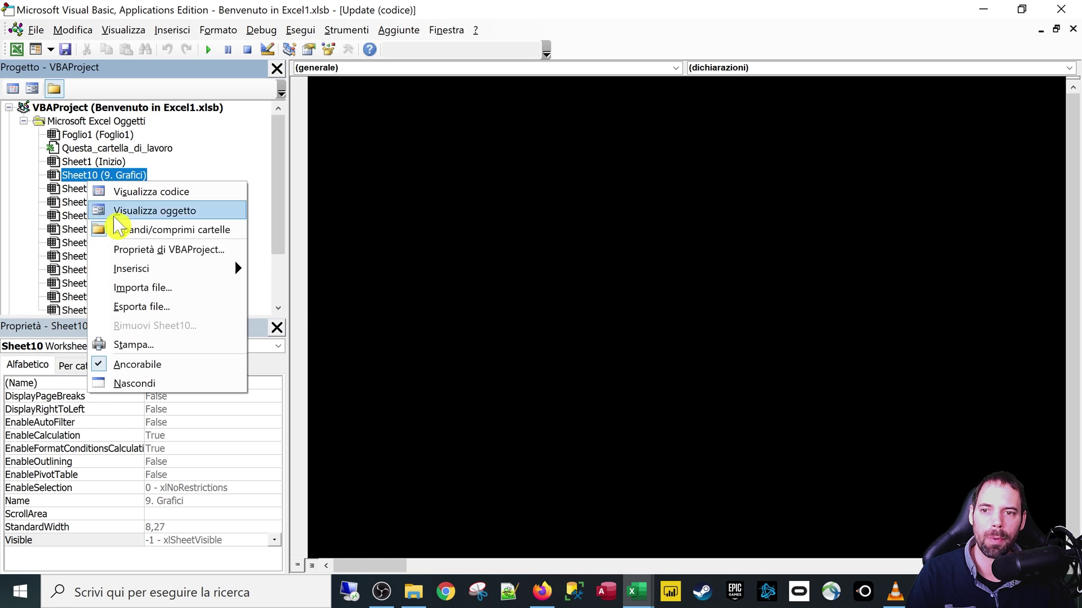
{"action": "mouse_move", "coordinate": [131, 269]}
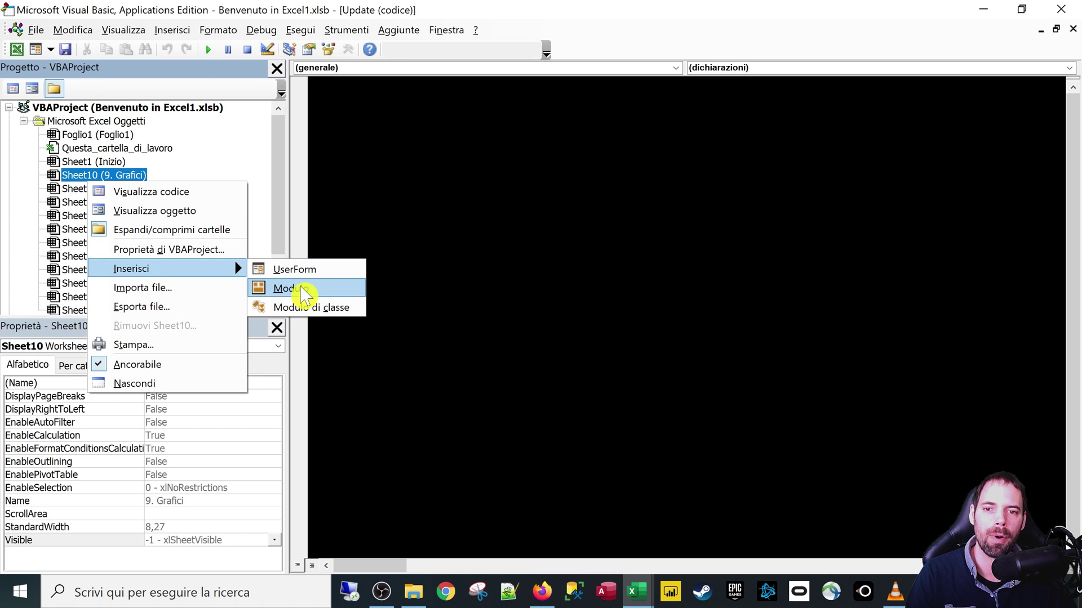
{"action": "left_click", "coordinate": [302, 288]}
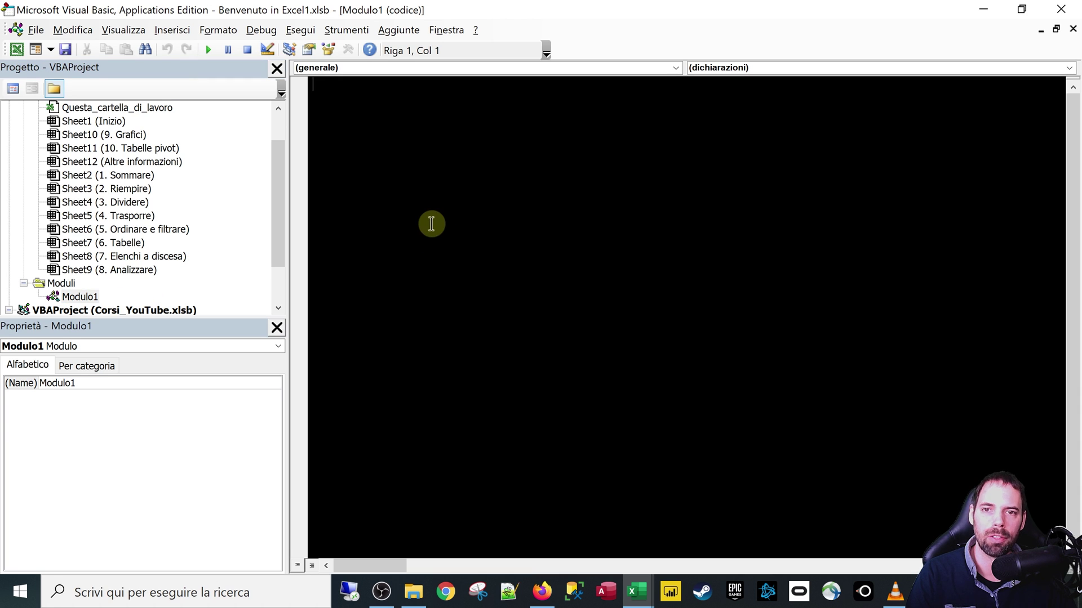
{"action": "type", "text": "su"}
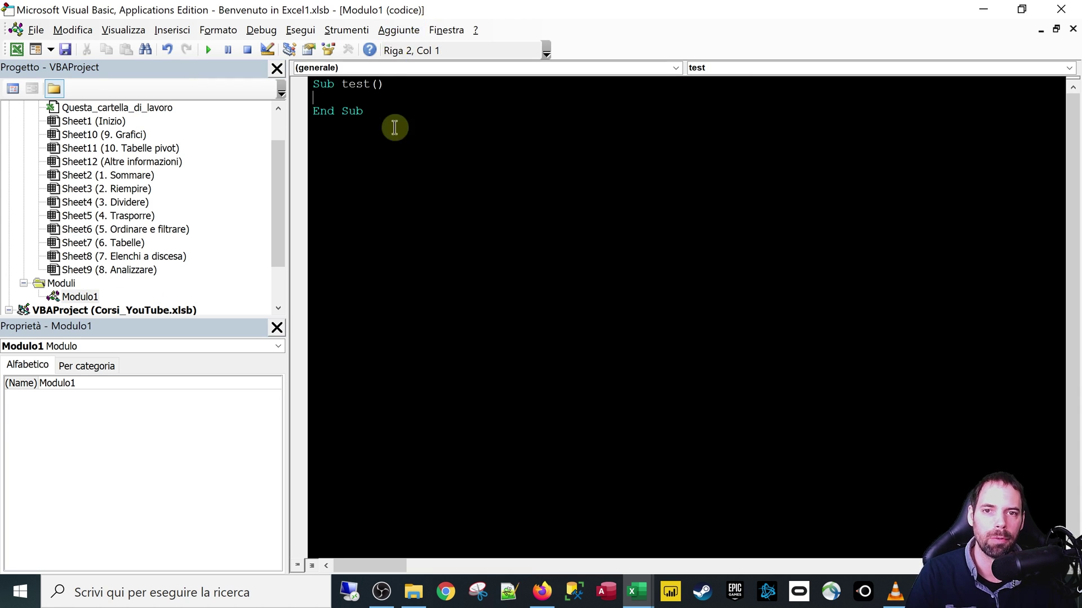
{"action": "key", "text": "ctrl+a"}
{"action": "left_click", "coordinate": [488, 225]}
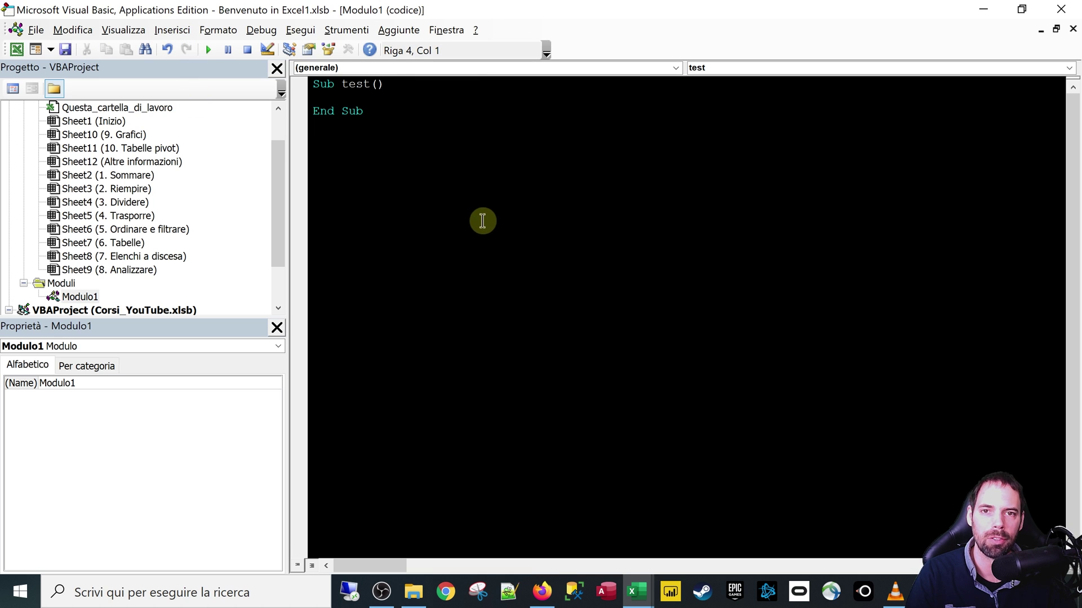
Enable Proteggi progetto dalla visualizzazione with a password in Proprietà di VBAProject, then close the editor.
{"action": "left_click", "coordinate": [346, 30]}
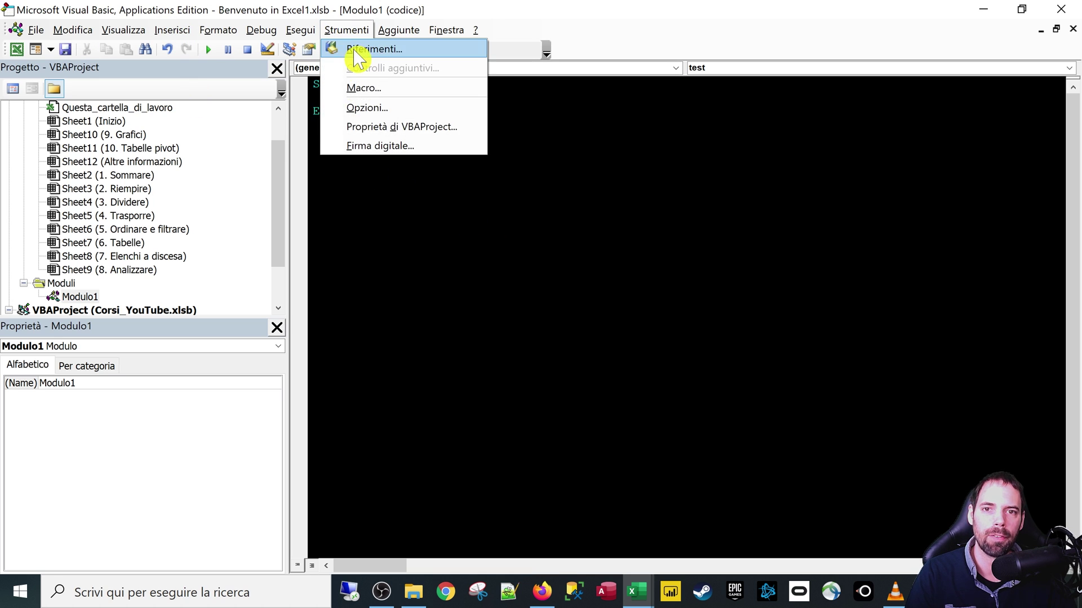
{"action": "left_click", "coordinate": [372, 128]}
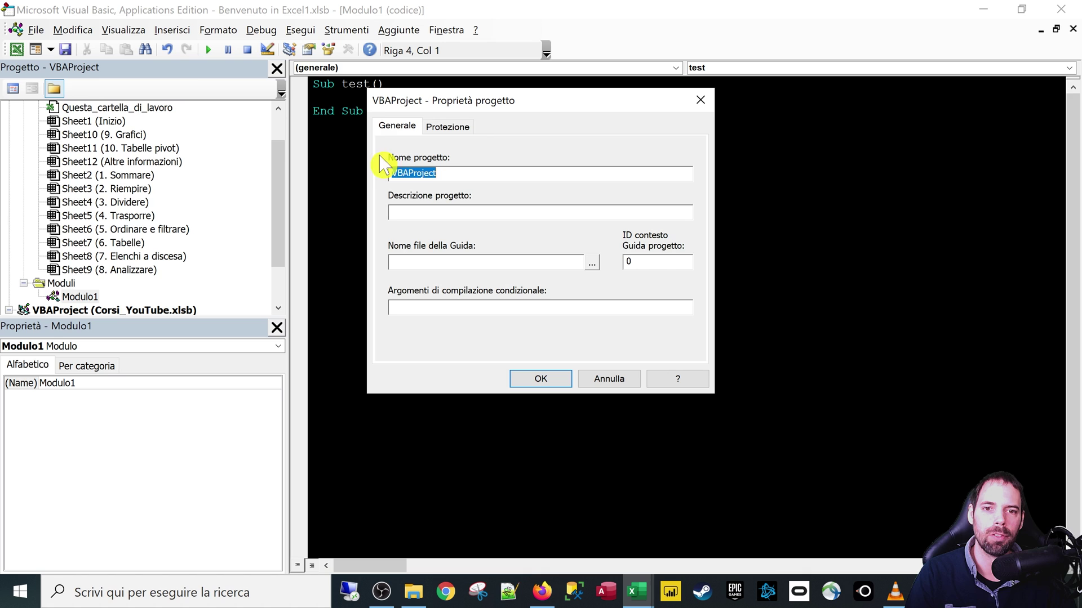
{"action": "left_click", "coordinate": [463, 129]}
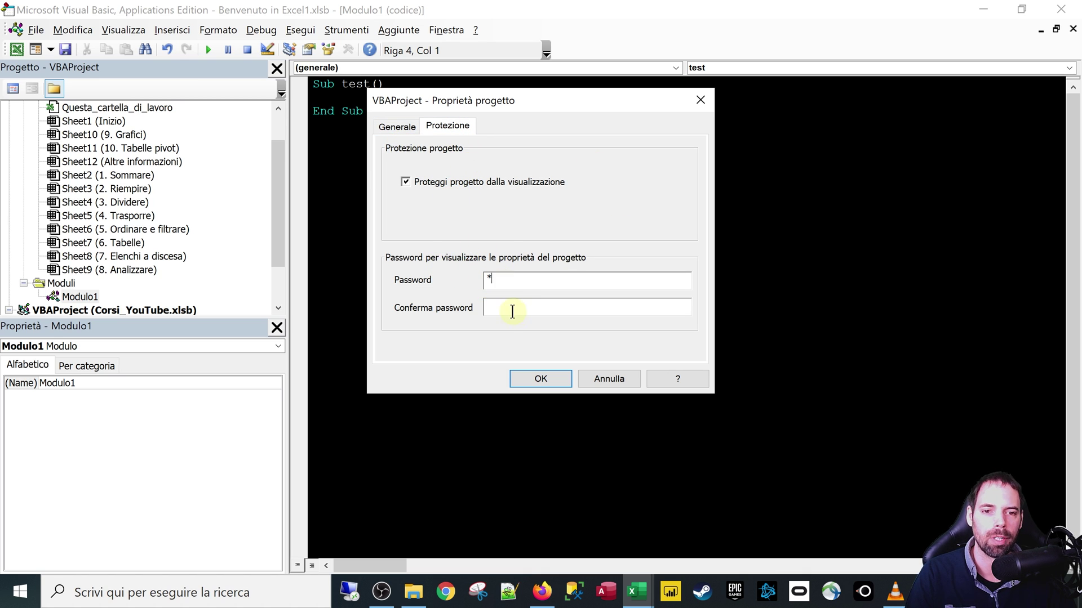
{"action": "left_click", "coordinate": [540, 383]}
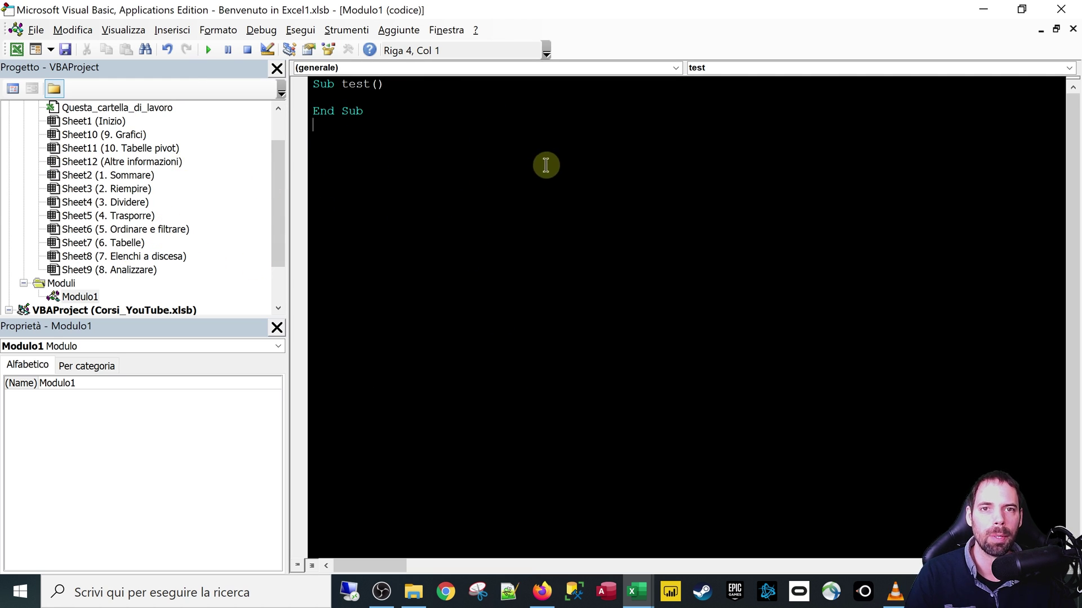
{"action": "left_click", "coordinate": [1061, 9]}
Accept the privacy warnings to save Benvenuto in Excel1.xlsb, close it, and reopen it from File Explorer.
{"action": "left_click", "coordinate": [180, 16]}
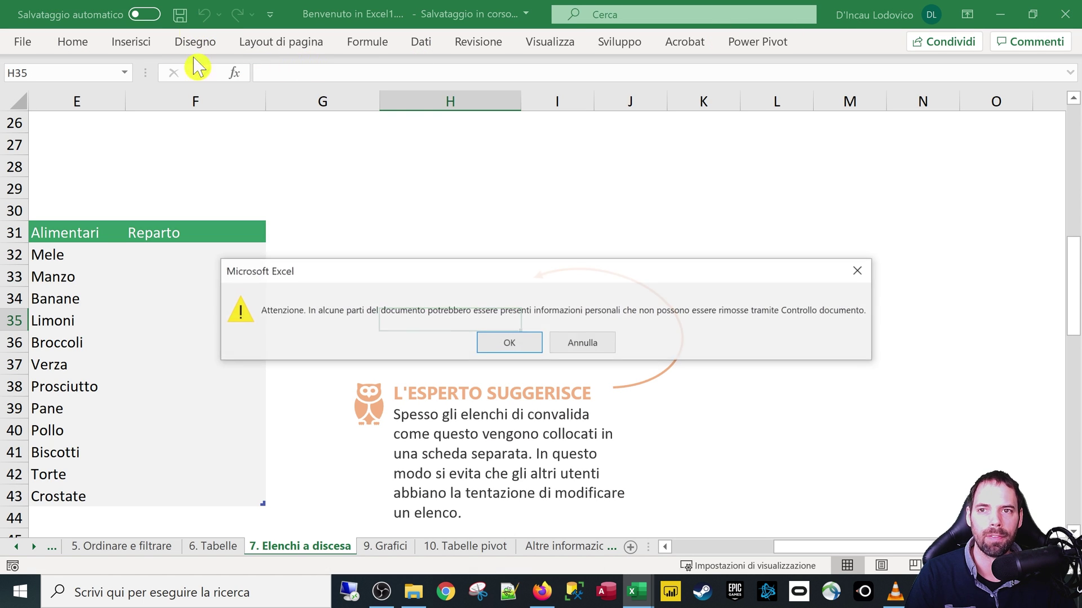
{"action": "left_click", "coordinate": [512, 343]}
{"action": "left_click", "coordinate": [1064, 16]}
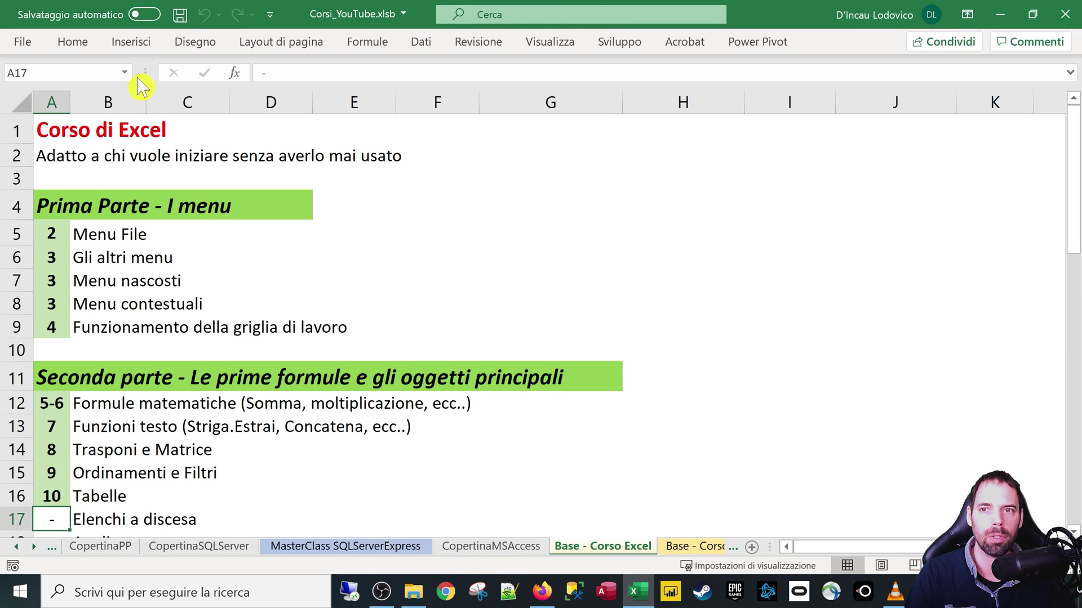
{"action": "left_click", "coordinate": [414, 591]}
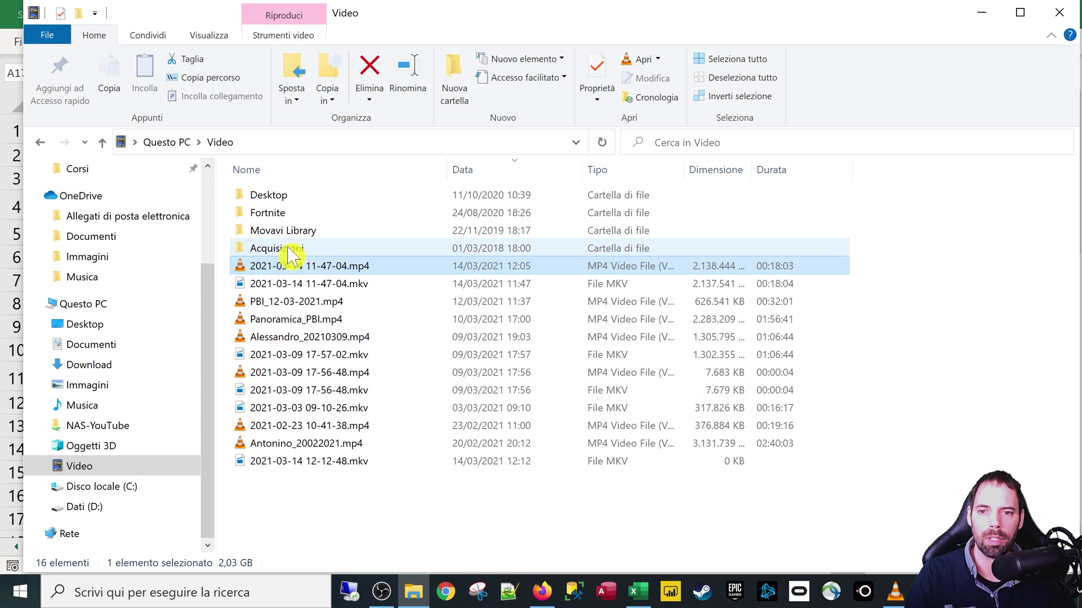
{"action": "double_click", "coordinate": [315, 319]}
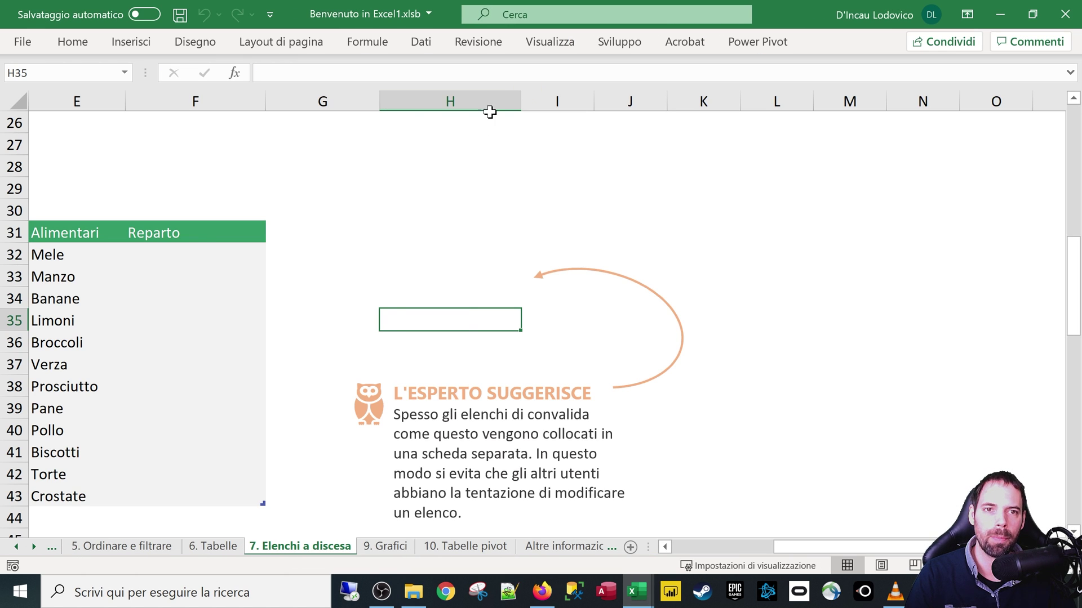
{"action": "left_click", "coordinate": [635, 45]}
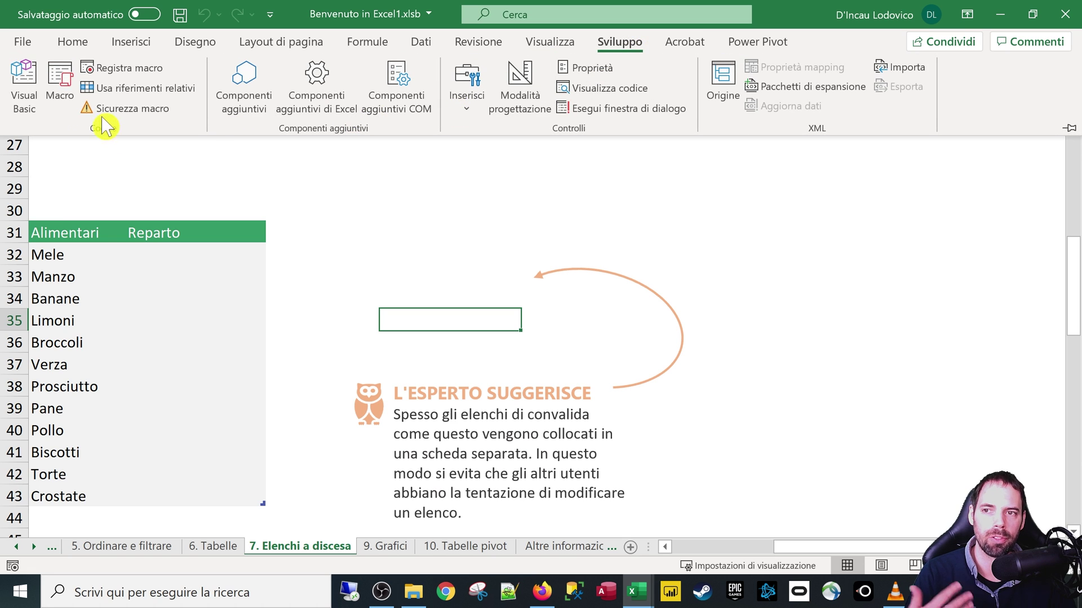
Open the VBA editor and unlock the Benvenuto in Excel1 project with its password.
{"action": "left_click", "coordinate": [28, 111]}
{"action": "left_click", "coordinate": [98, 205]}
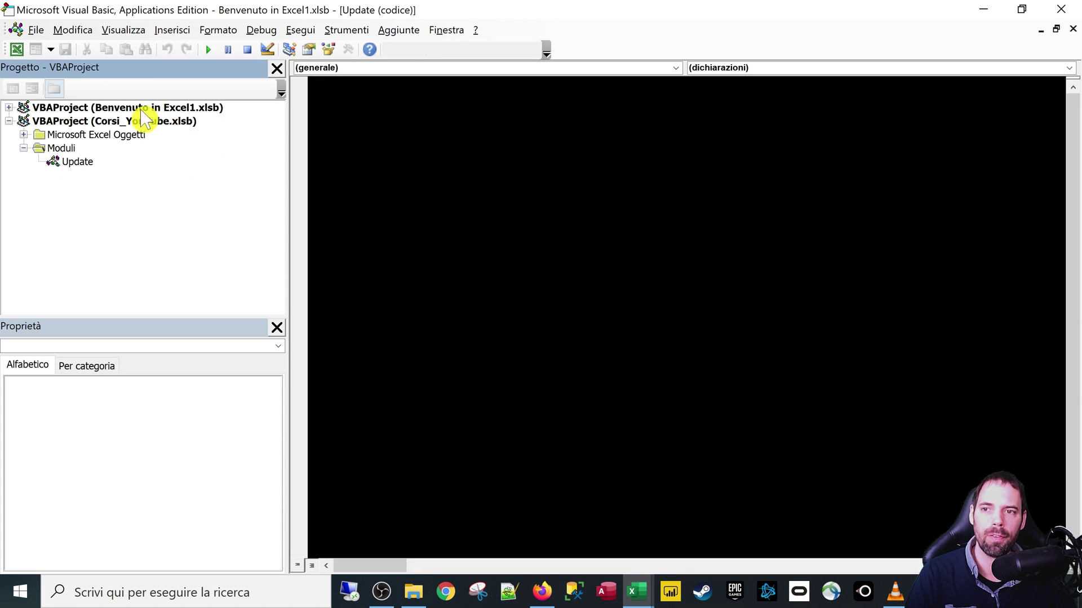
{"action": "left_click", "coordinate": [10, 122]}
{"action": "double_click", "coordinate": [121, 120]}
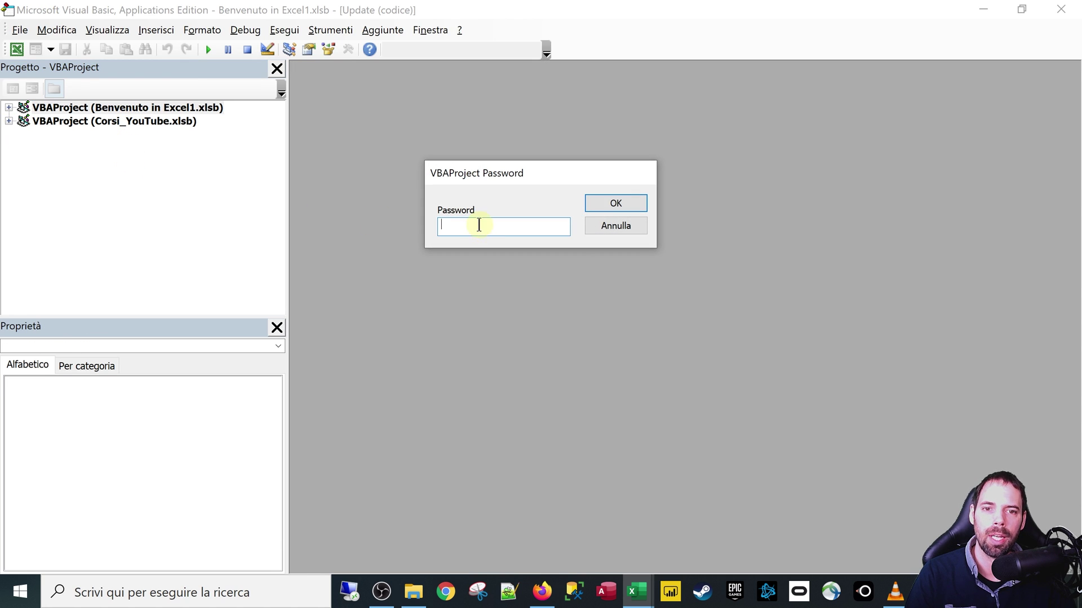
{"action": "left_click", "coordinate": [636, 226]}
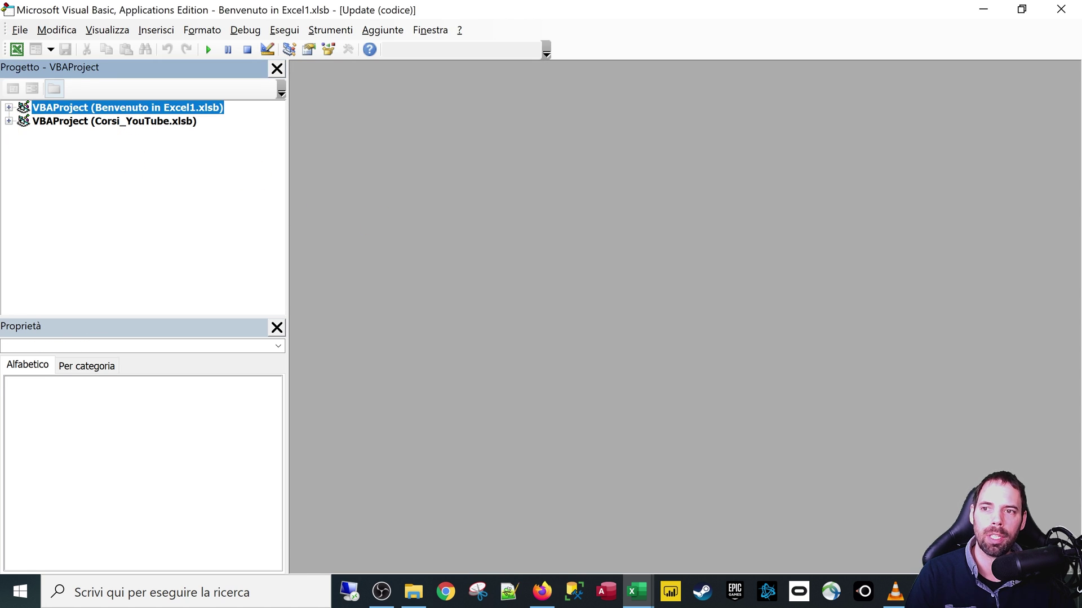
{"action": "left_click", "coordinate": [10, 108]}
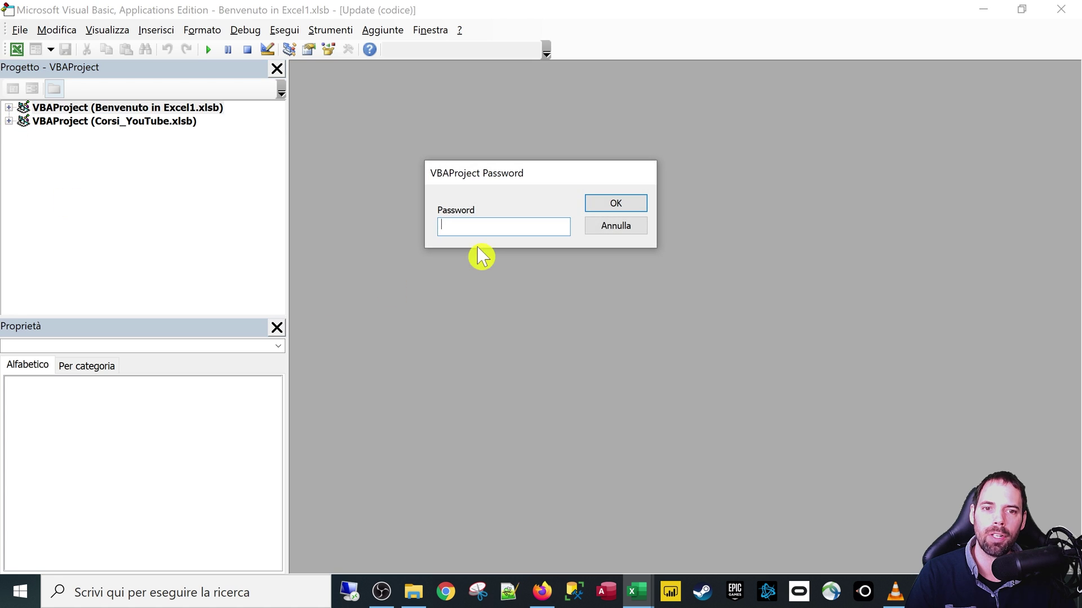
{"action": "left_click", "coordinate": [613, 203]}
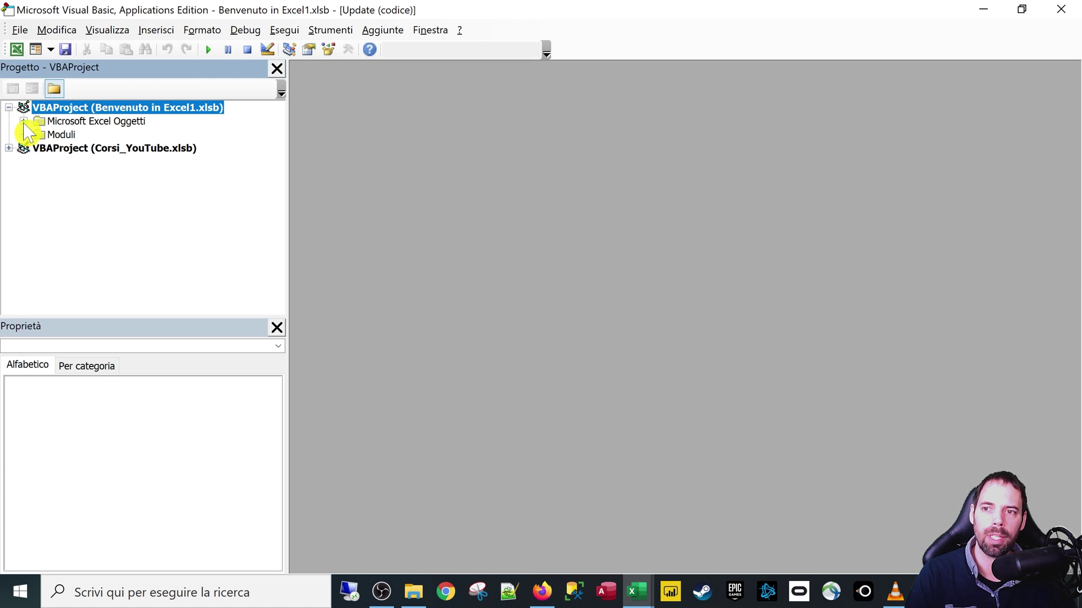
Confirm Foglio1's Visible is still 2 - xlSheetVeryHidden, then close the editor.
{"action": "left_click", "coordinate": [23, 121]}
{"action": "left_click", "coordinate": [90, 135]}
{"action": "left_click", "coordinate": [95, 121]}
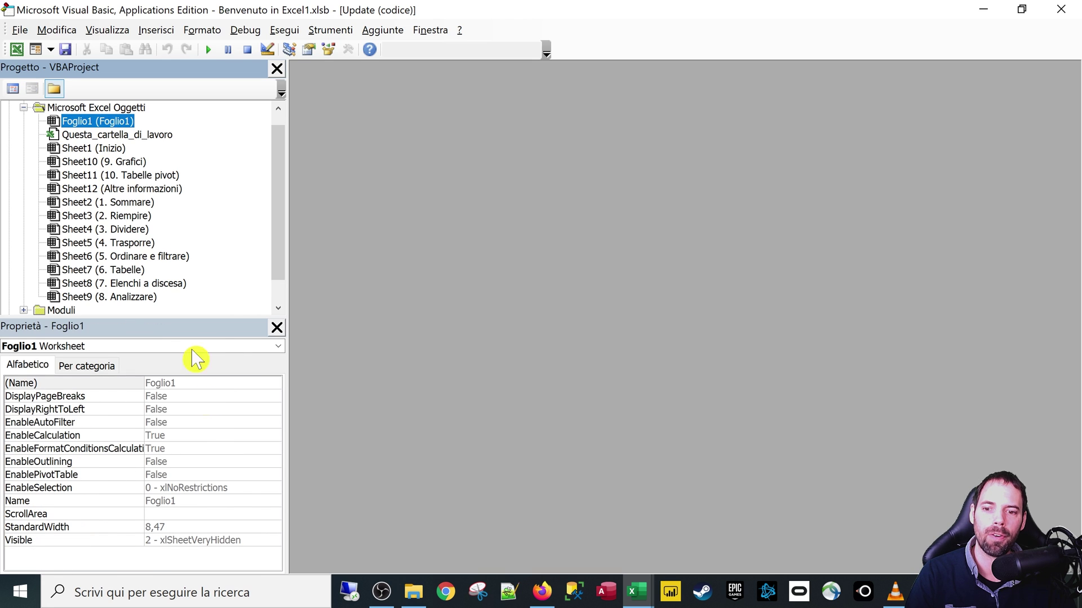
{"action": "left_click", "coordinate": [271, 542]}
{"action": "left_click", "coordinate": [275, 540]}
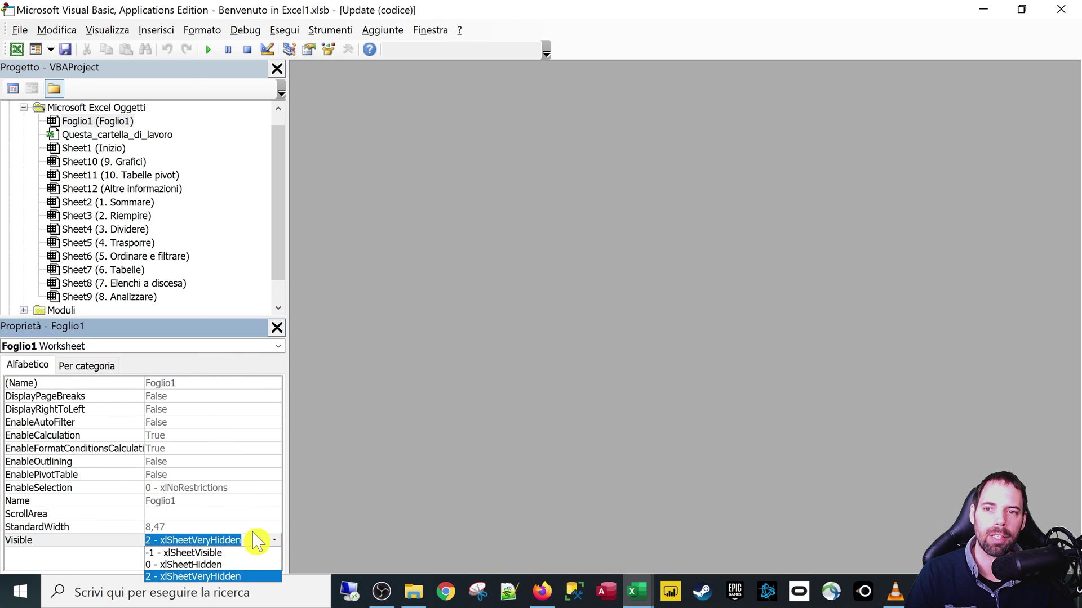
{"action": "left_click", "coordinate": [92, 121]}
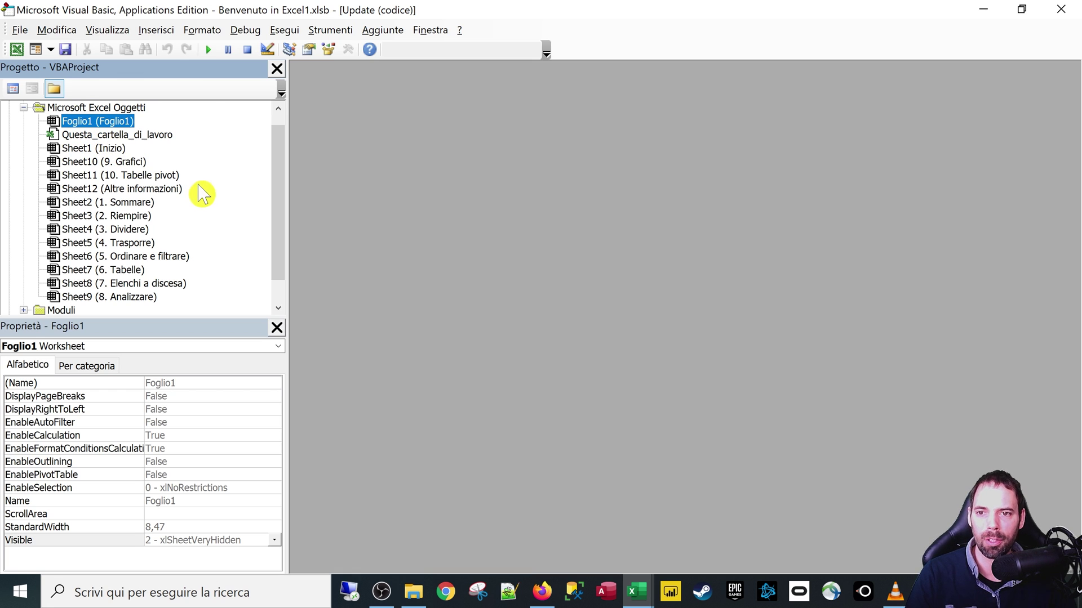
{"action": "scroll", "coordinate": [187, 217], "scroll_direction": "up", "scroll_amount": 1}
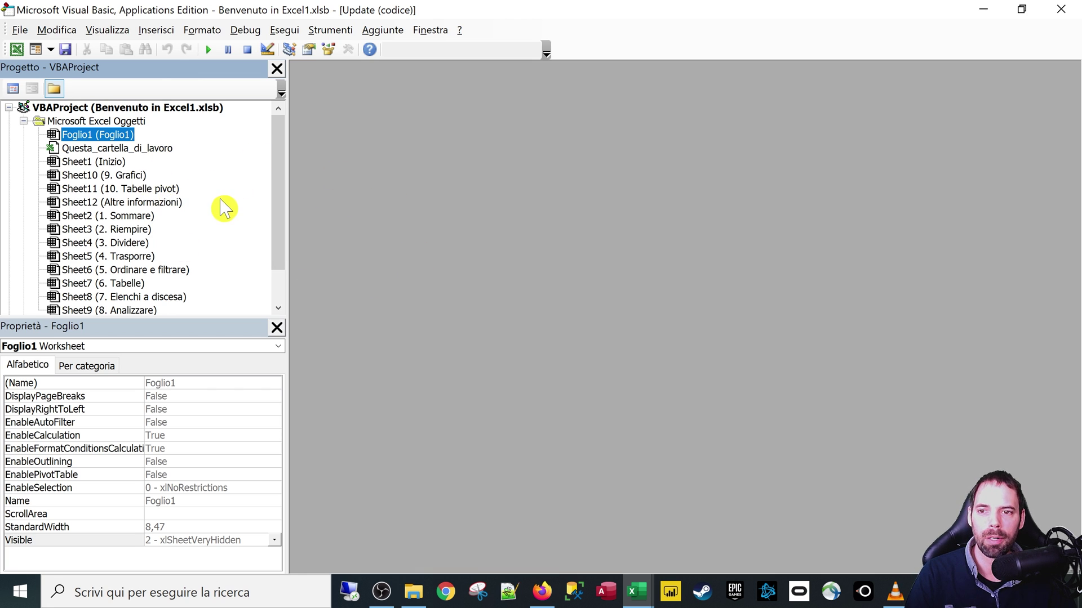
{"action": "scroll", "coordinate": [222, 211], "scroll_direction": "down", "scroll_amount": 2}
{"action": "scroll", "coordinate": [214, 210], "scroll_direction": "up", "scroll_amount": 2}
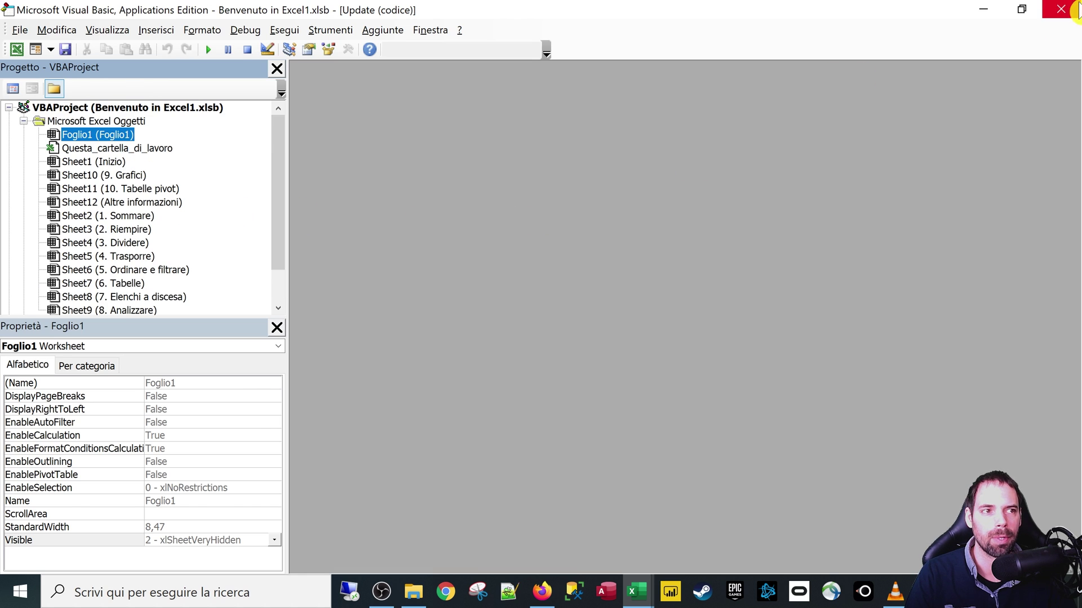
{"action": "left_click", "coordinate": [1061, 9]}
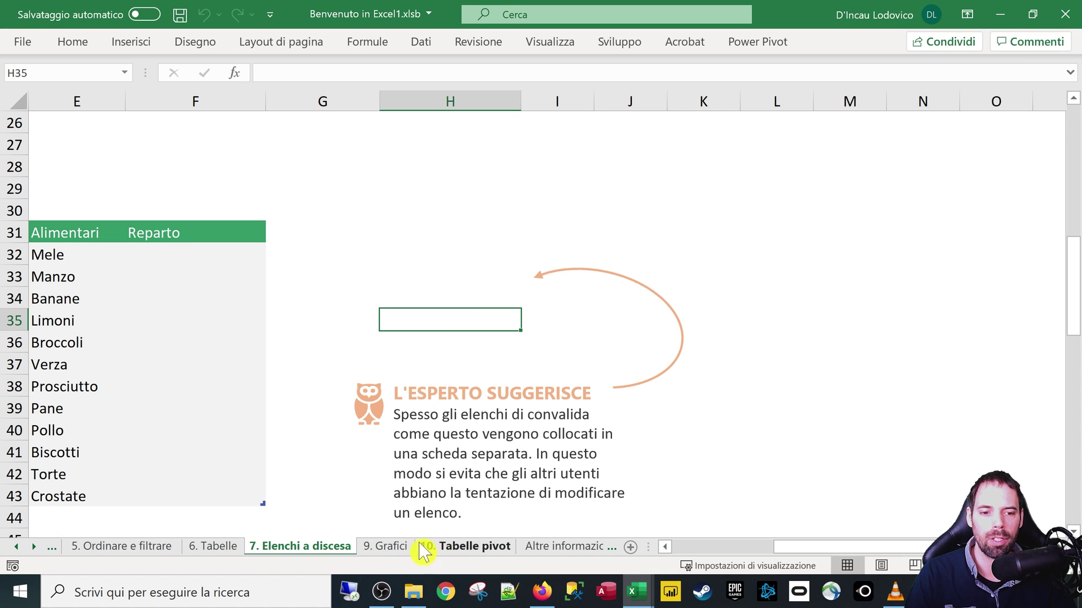
Set Foglio1's Visible property to -1 - xlSheetVisible and check its tab reappears.
{"action": "left_click", "coordinate": [636, 592]}
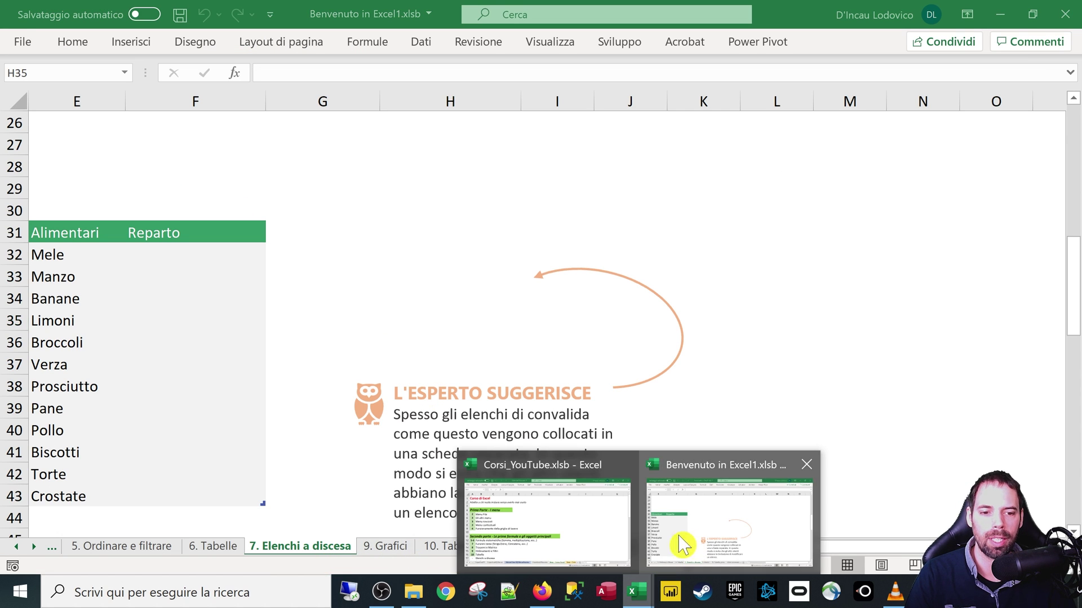
{"action": "left_click", "coordinate": [619, 42]}
{"action": "left_click", "coordinate": [16, 85]}
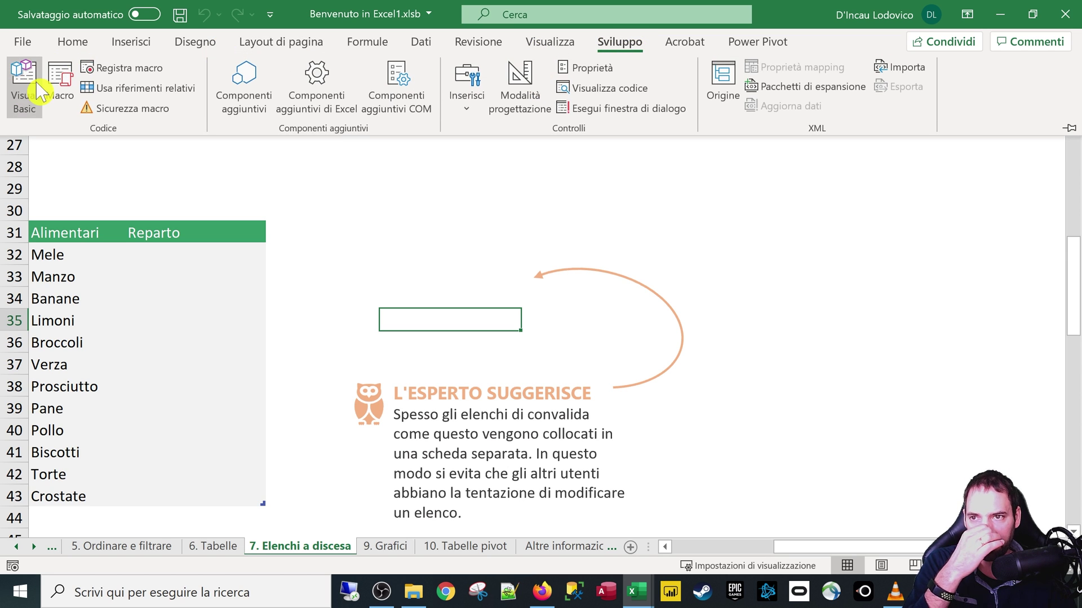
{"action": "left_click", "coordinate": [85, 136]}
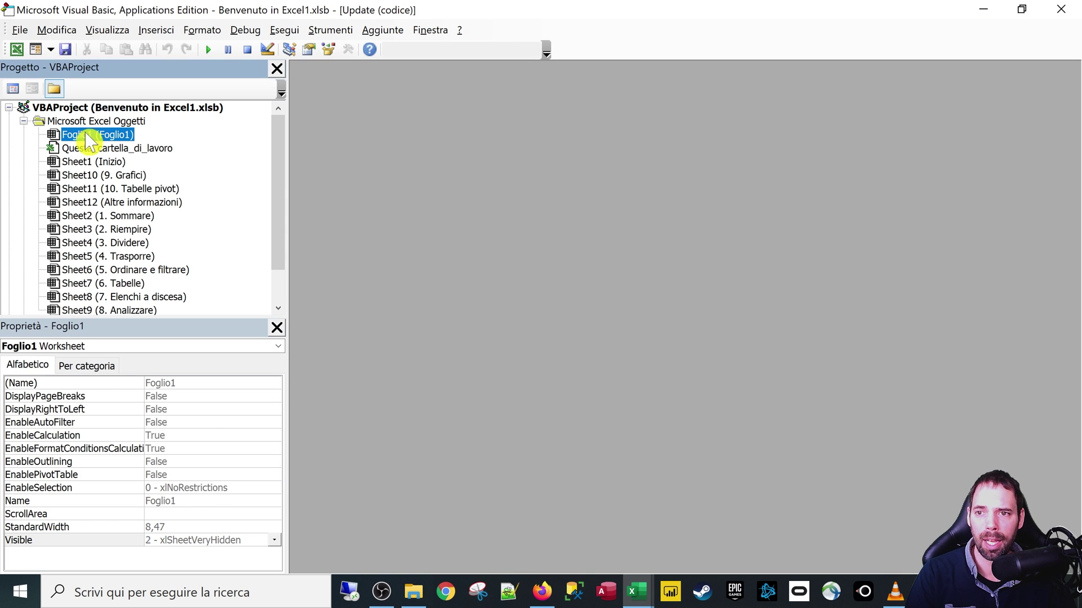
{"action": "left_click", "coordinate": [276, 541]}
{"action": "left_click", "coordinate": [242, 553]}
{"action": "left_click", "coordinate": [983, 9]}
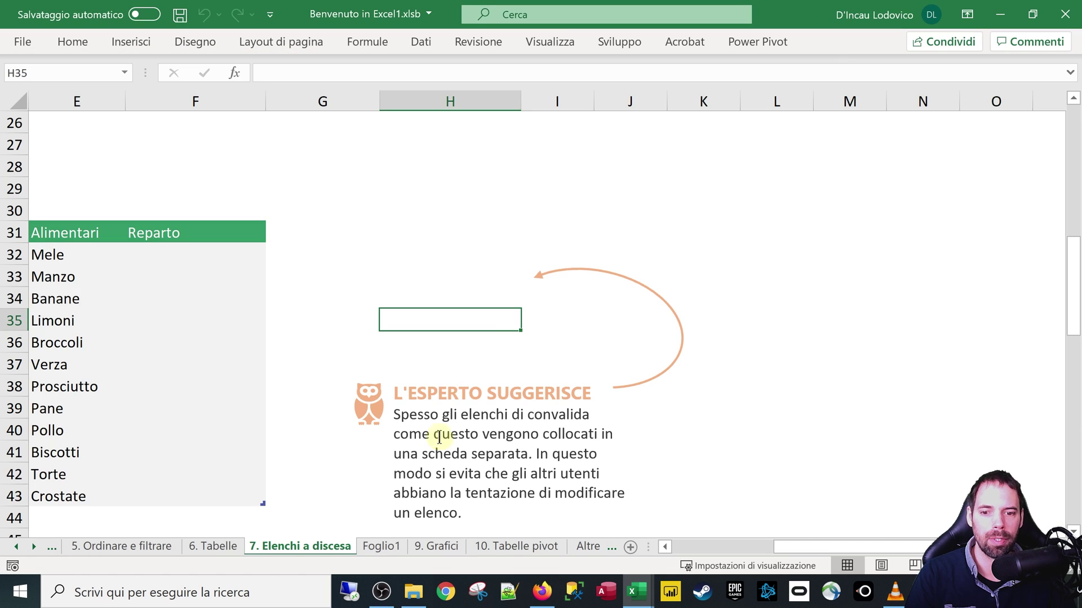
{"action": "left_click", "coordinate": [376, 551]}
{"action": "left_click", "coordinate": [321, 549]}
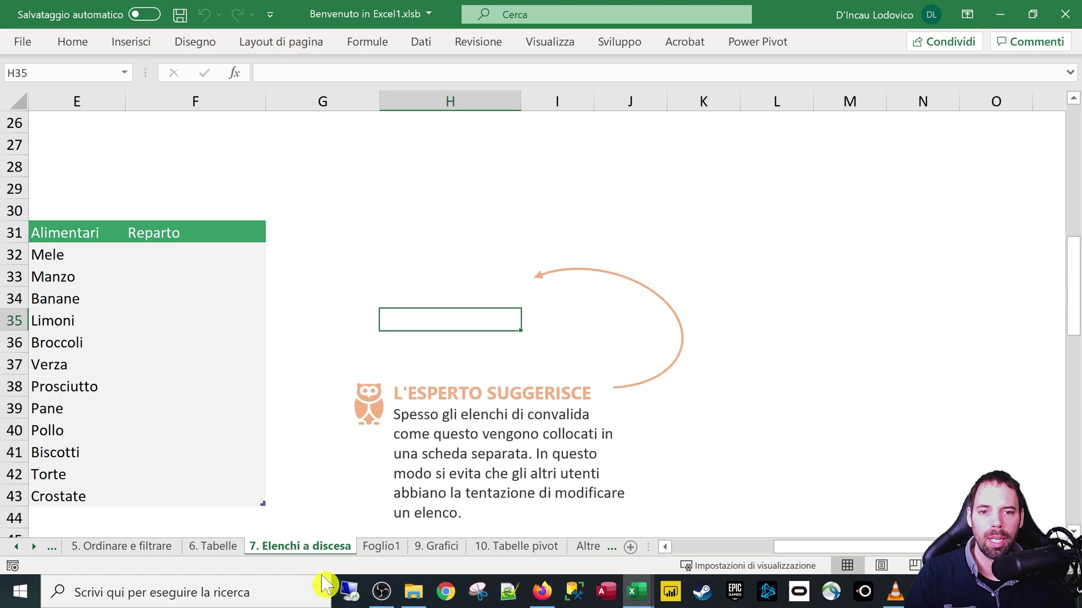